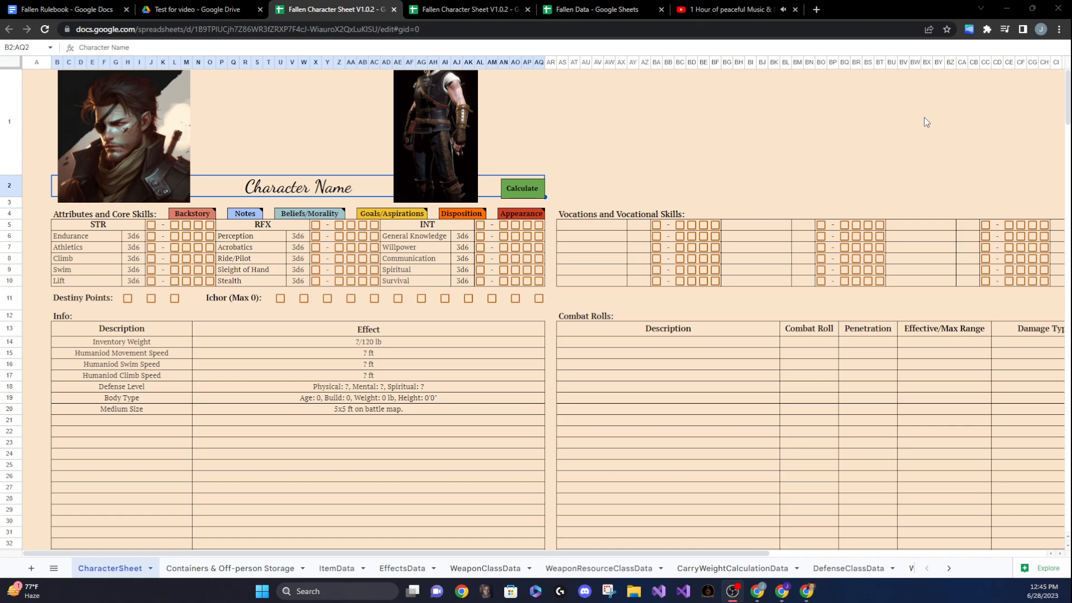
Open the Malgon Blackiron character sheet from the 1.0.2 Sheets folder in Google Drive and look through its sections
left_click(749, 156)
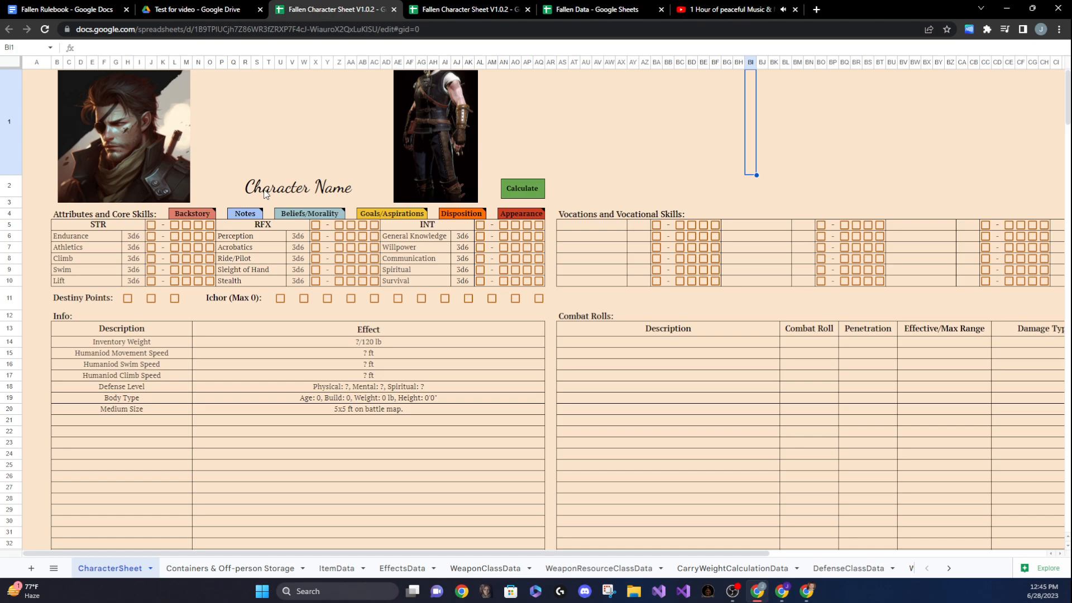
left_click(253, 8)
left_click(248, 98)
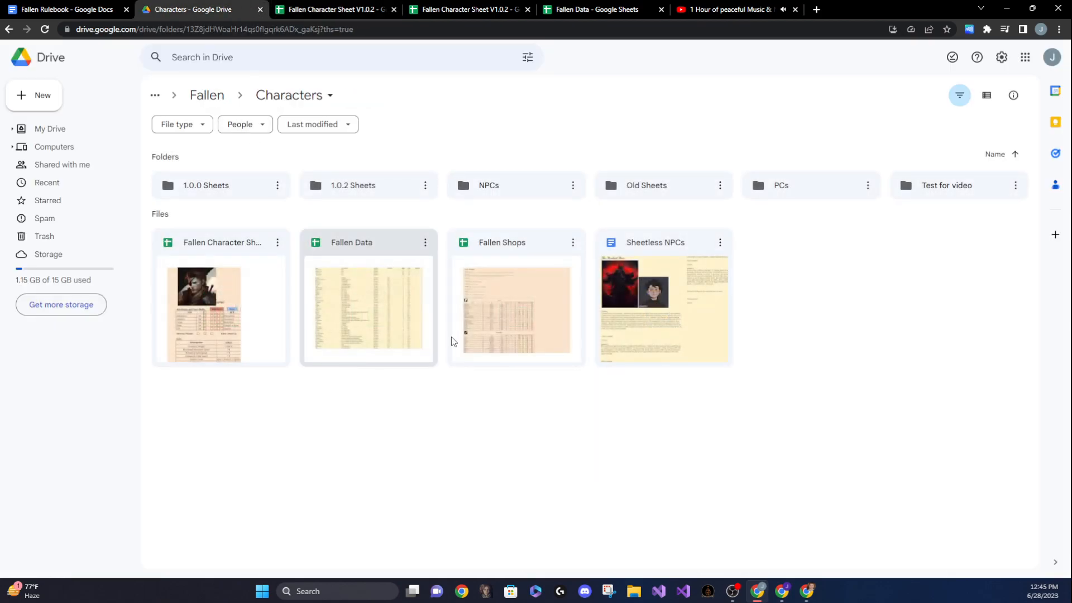
left_click(226, 325)
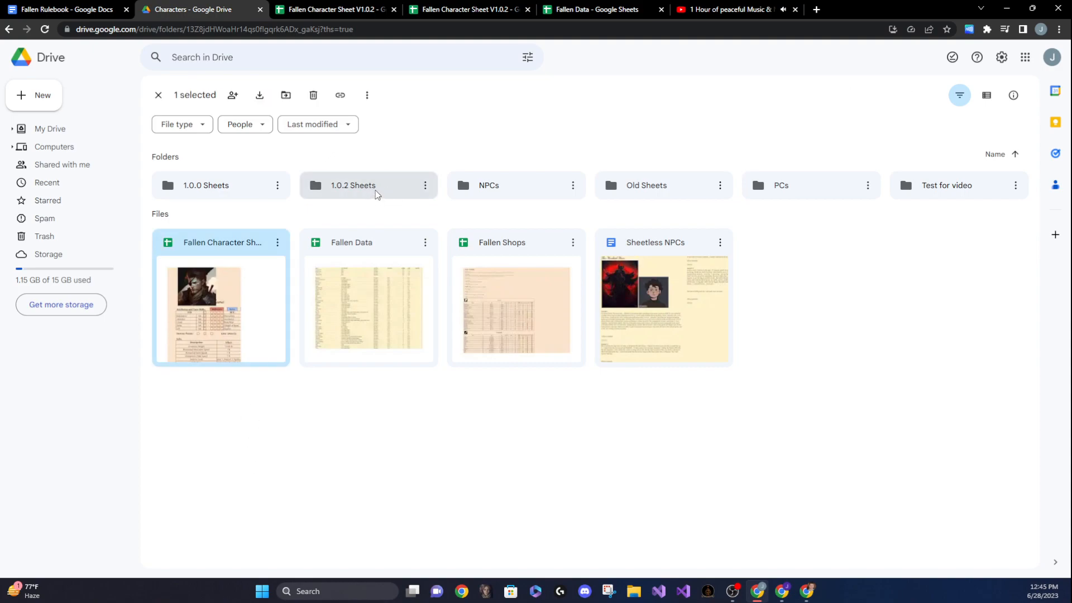
double_click(377, 190)
left_click_drag(176, 435, 1017, 246)
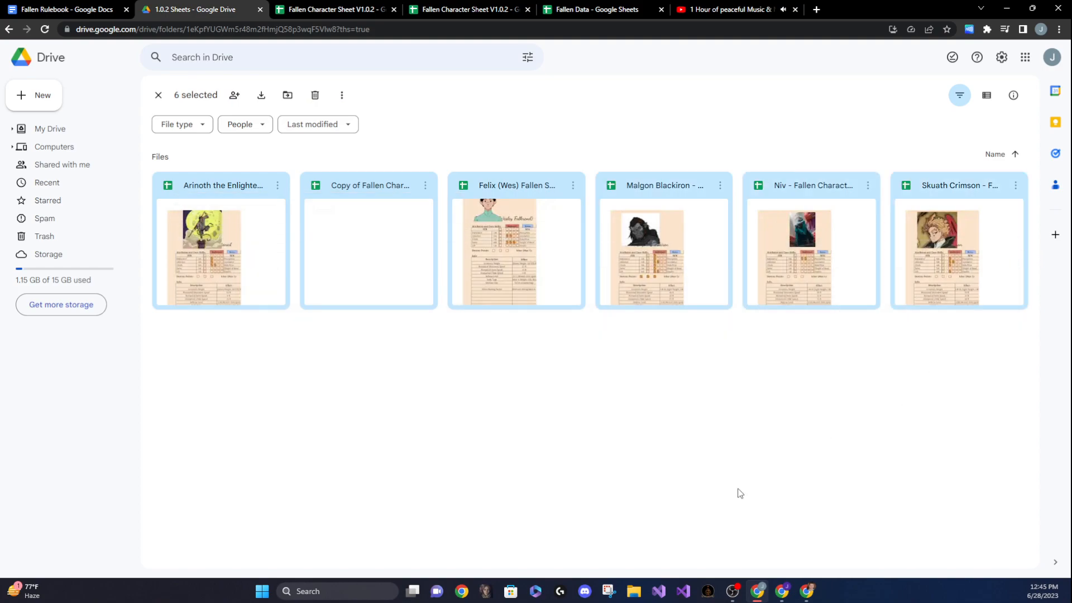
double_click(664, 246)
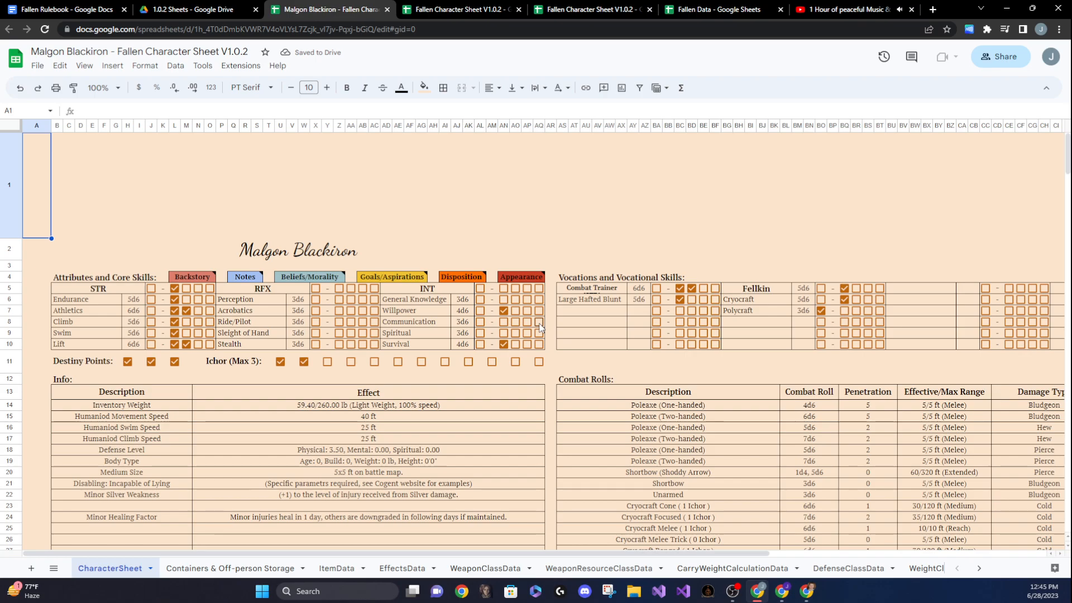
scroll(540, 328, "down", 3)
scroll(539, 327, "down", 7)
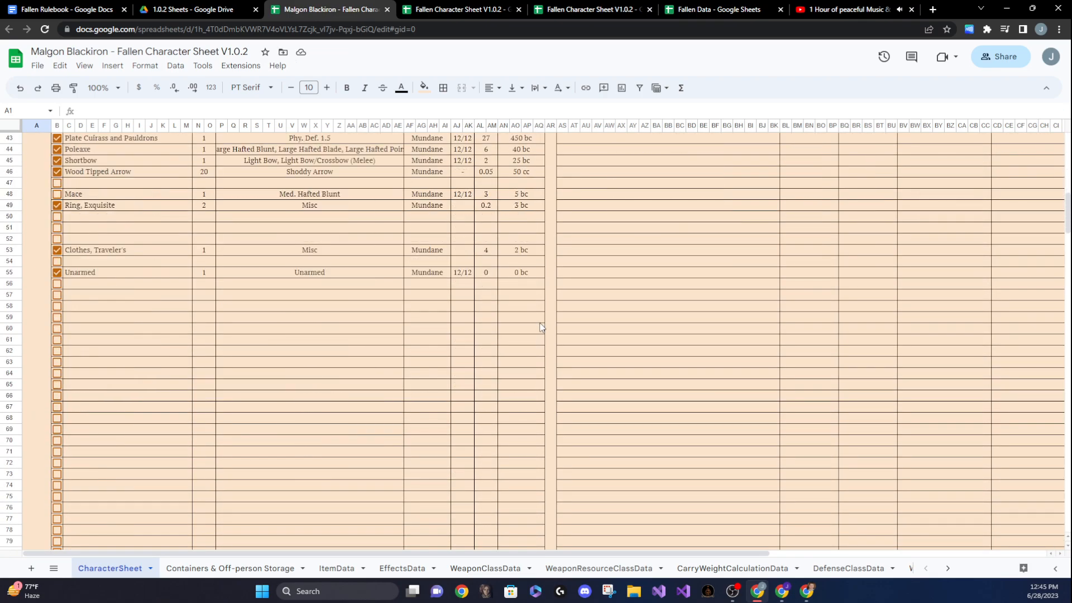
scroll(539, 328, "up", 10)
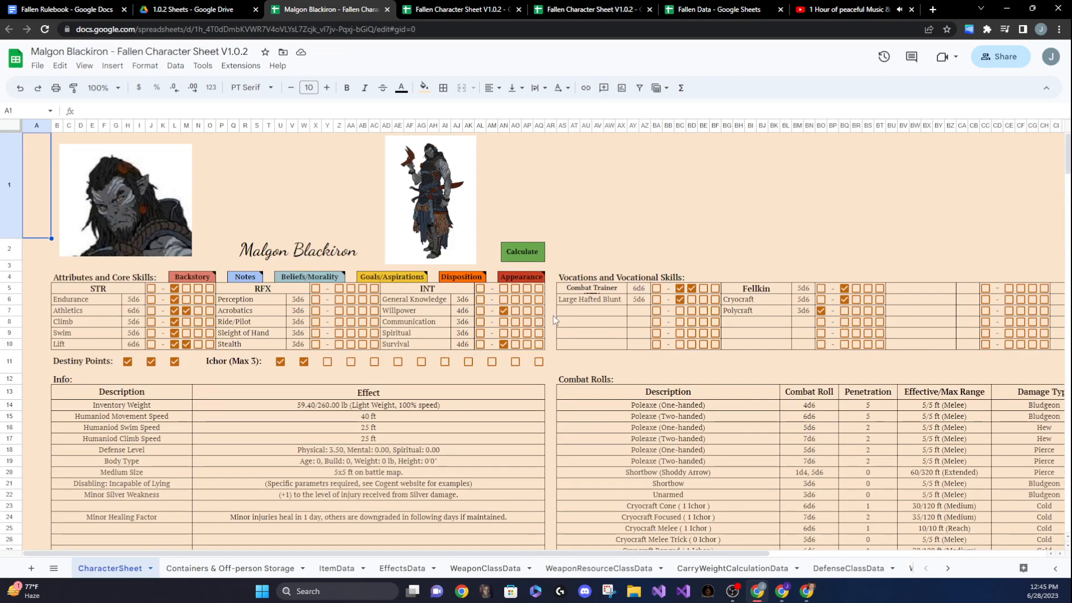
scroll(374, 351, "down", 3)
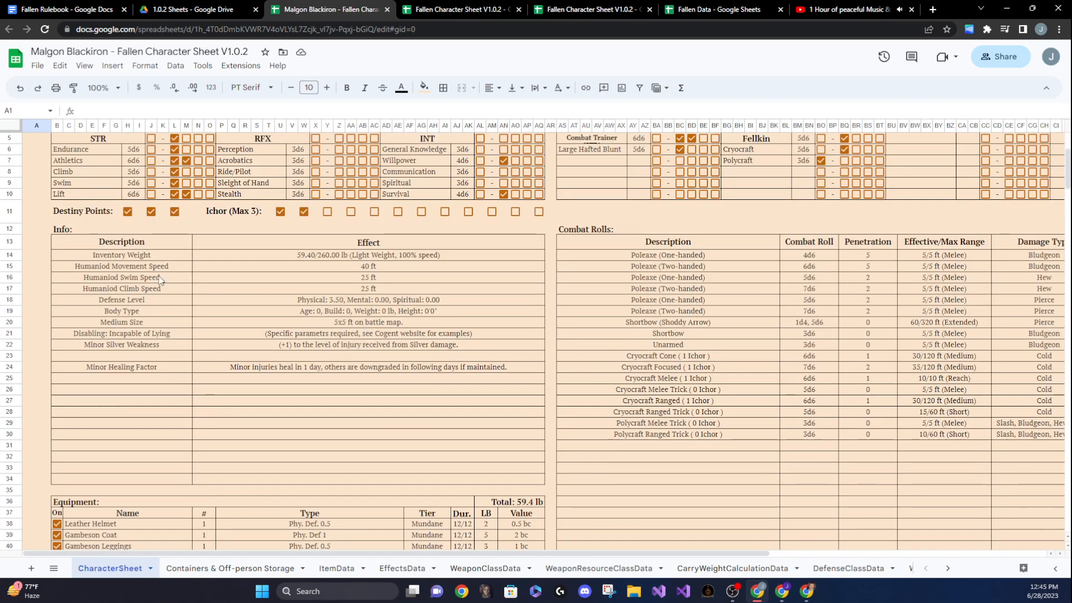
scroll(688, 286, "up", 3)
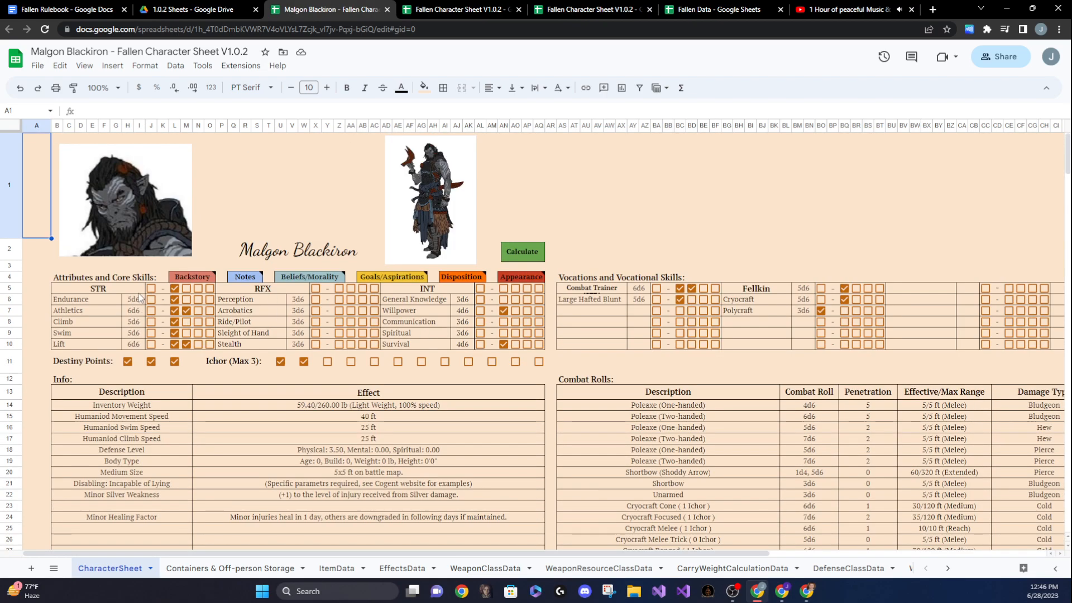
Try adding a Warhammer/pick to the empty row 58 of the equipment list
scroll(657, 326, "down", 8)
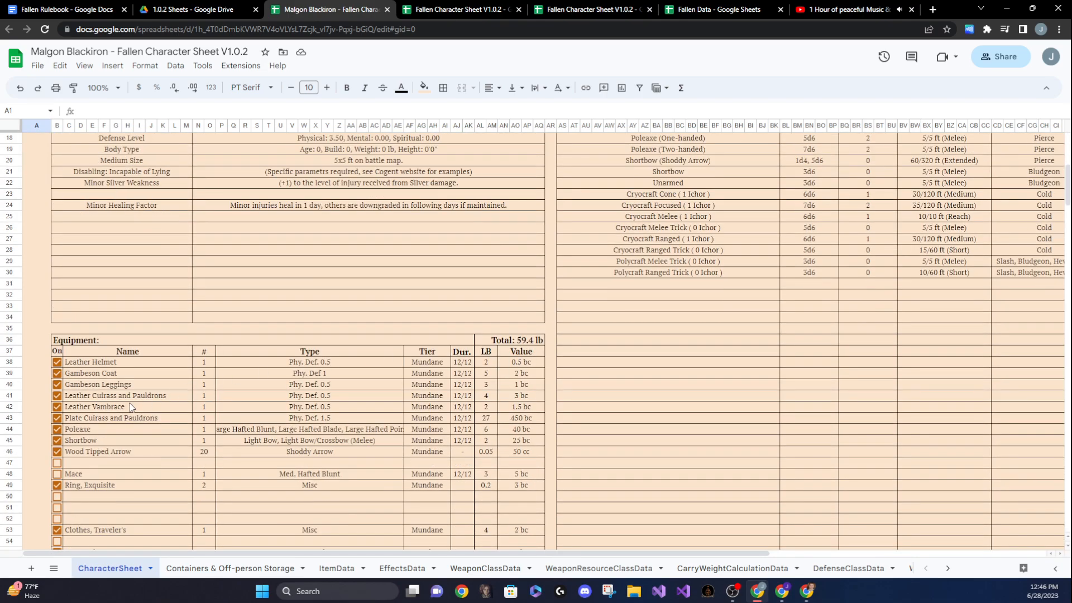
left_click(98, 429)
double_click(97, 428)
scroll(115, 466, "down", 3)
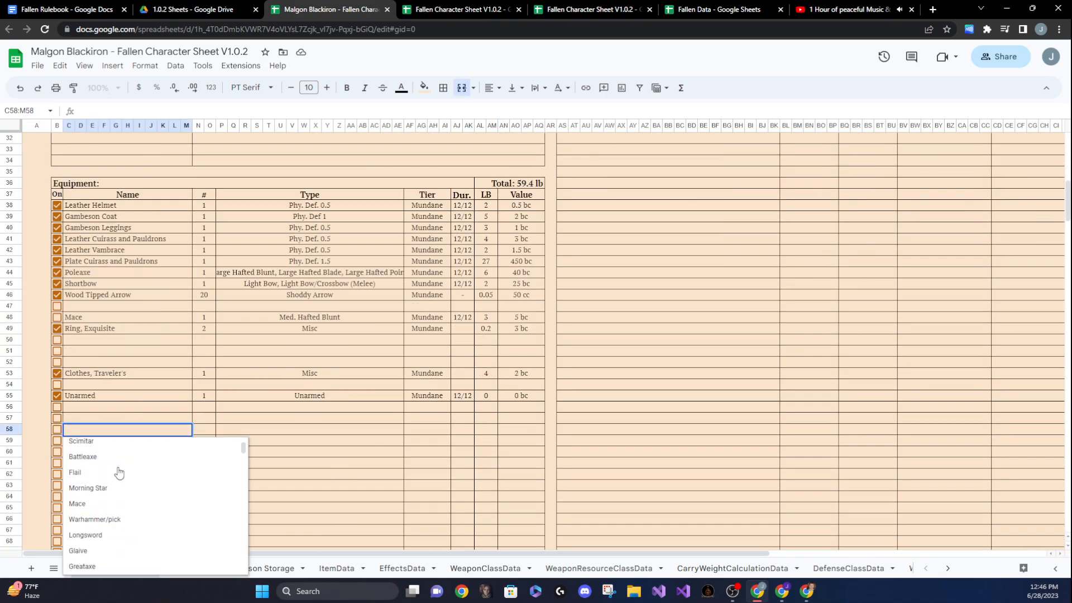
left_click(110, 505)
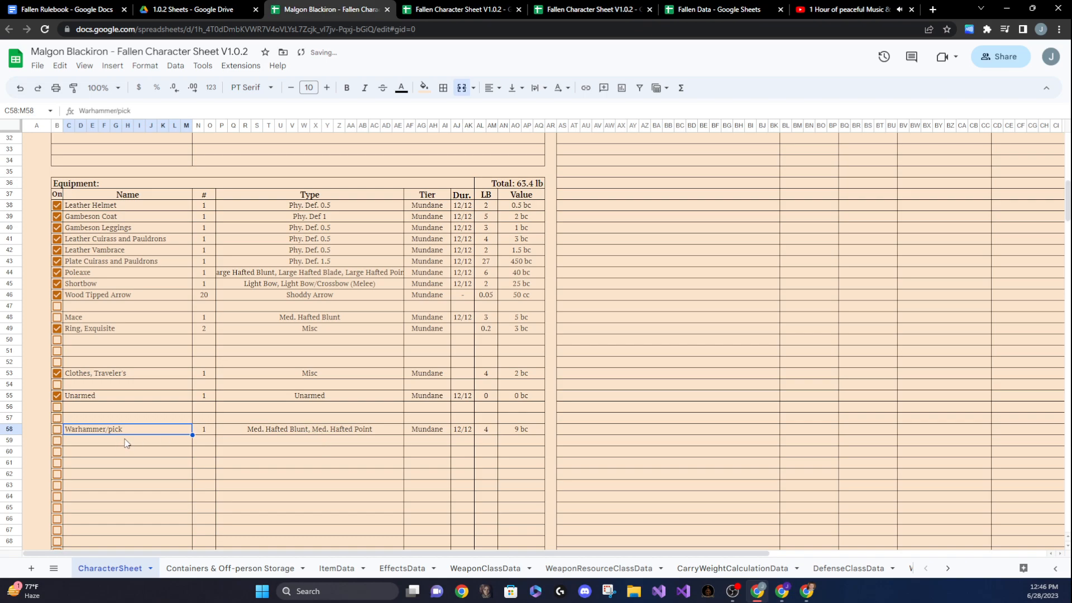
scroll(224, 399, "up", 8)
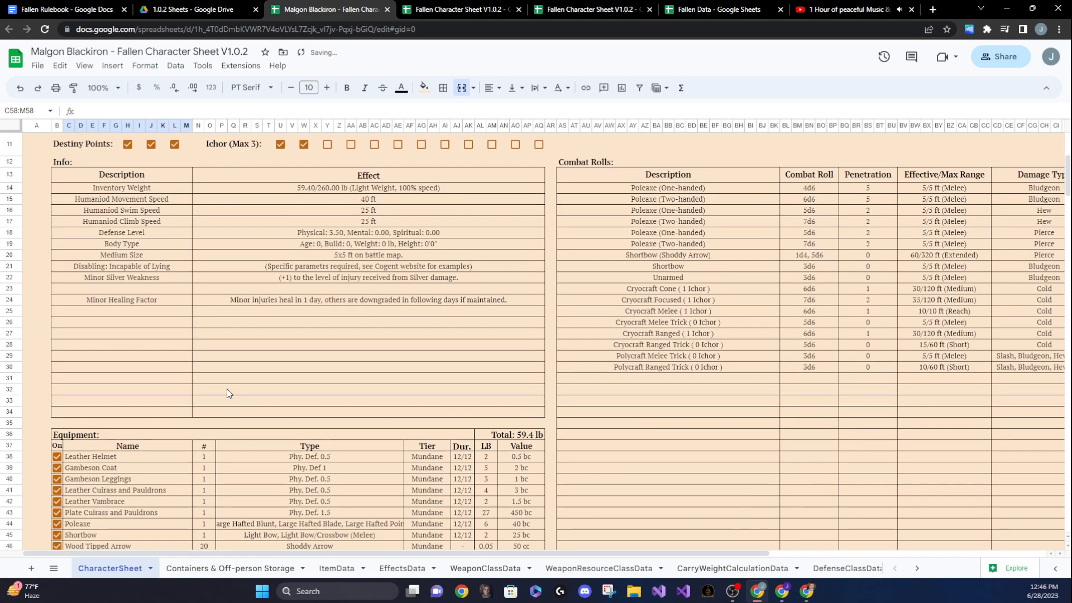
Check the sharing settings of the Malgon Blackiron sheet in Google Drive and close them
left_click(235, 8)
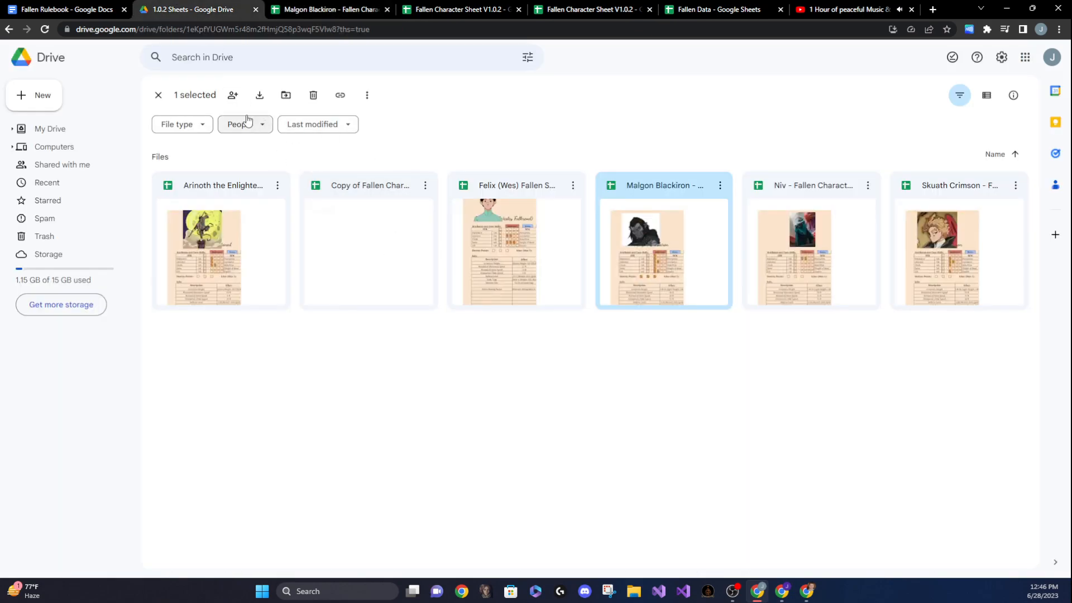
right_click(689, 279)
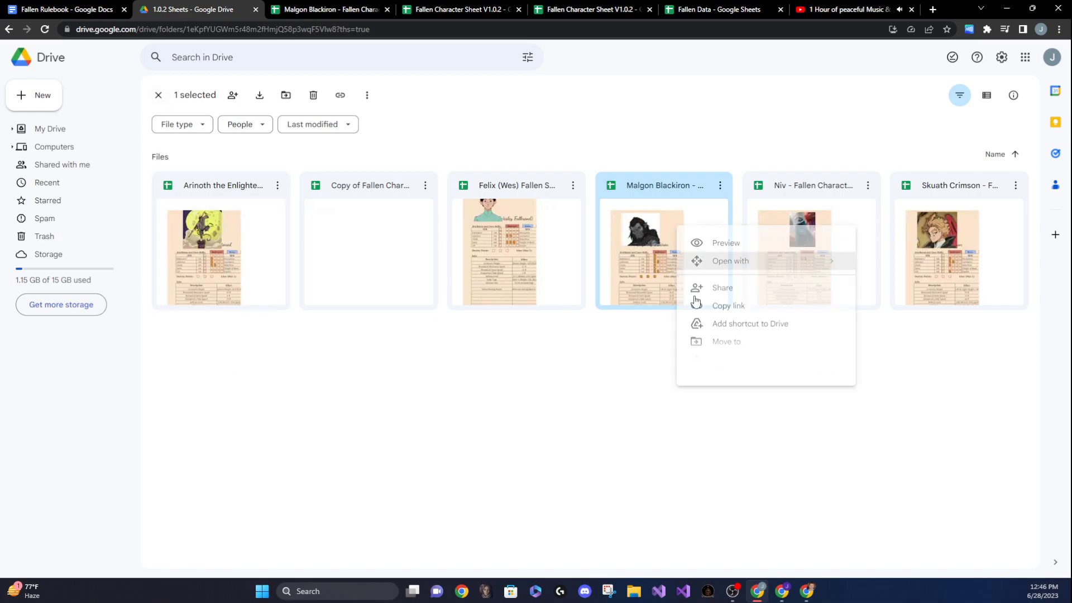
left_click(696, 361)
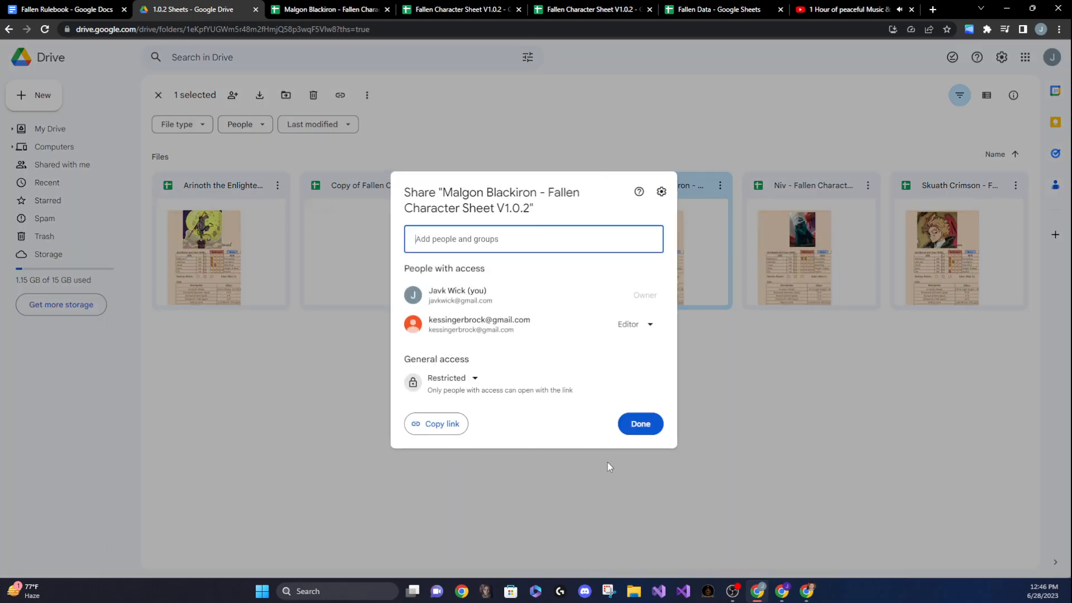
left_click(763, 417)
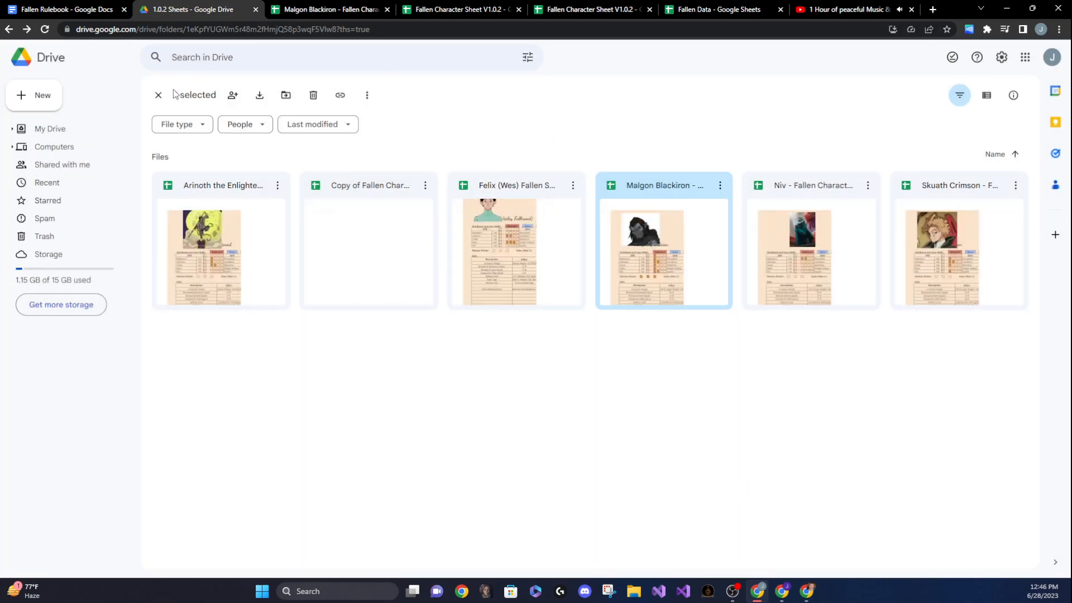
Make a copy of the blank Fallen Character Sheet in the Characters folder
left_click(158, 96)
left_click(203, 98)
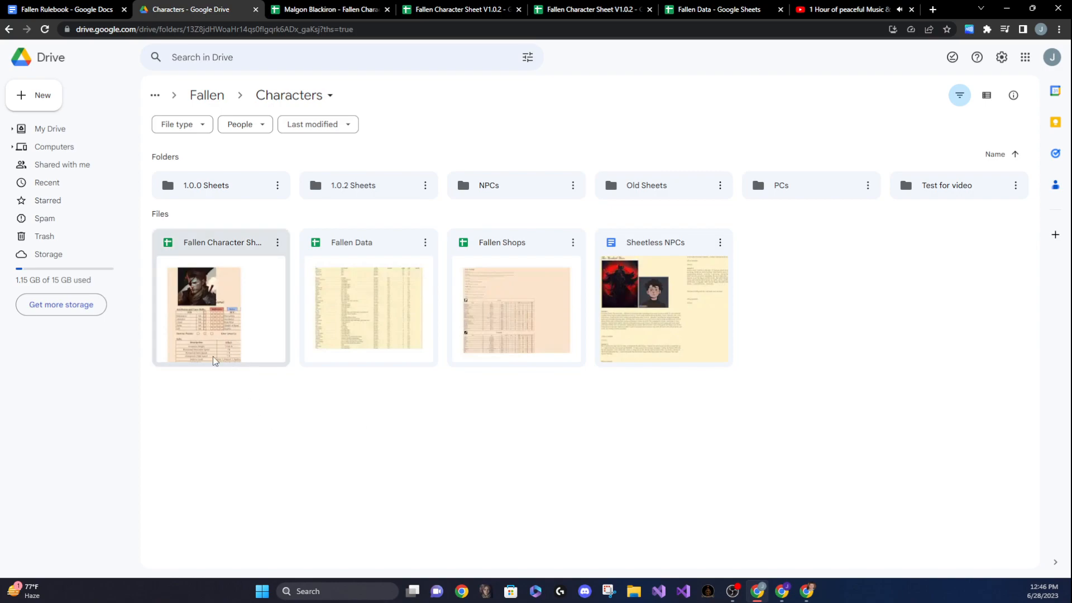
right_click(238, 301)
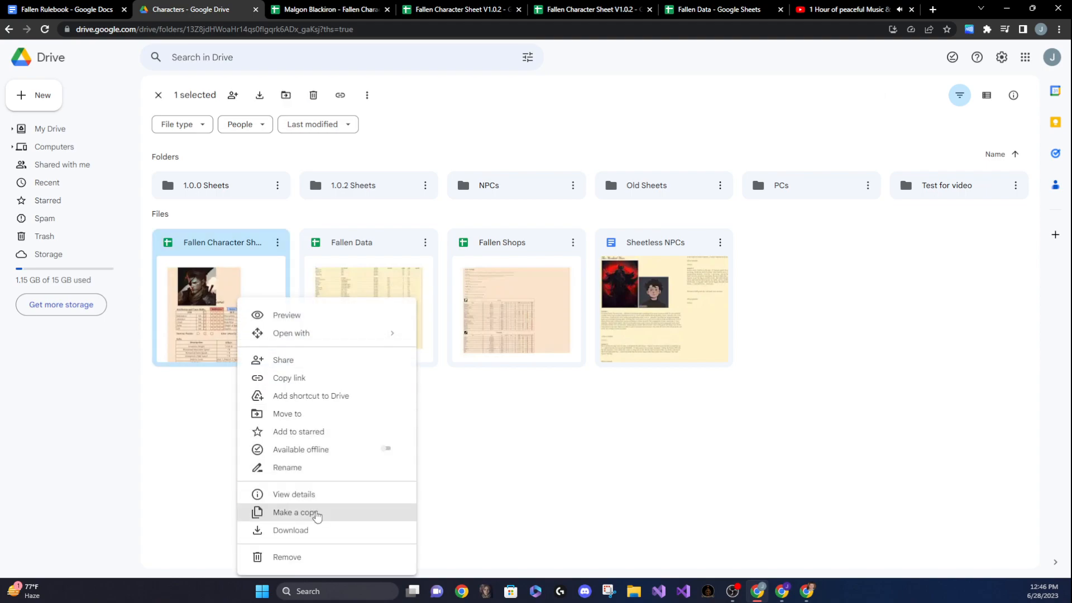
left_click(317, 514)
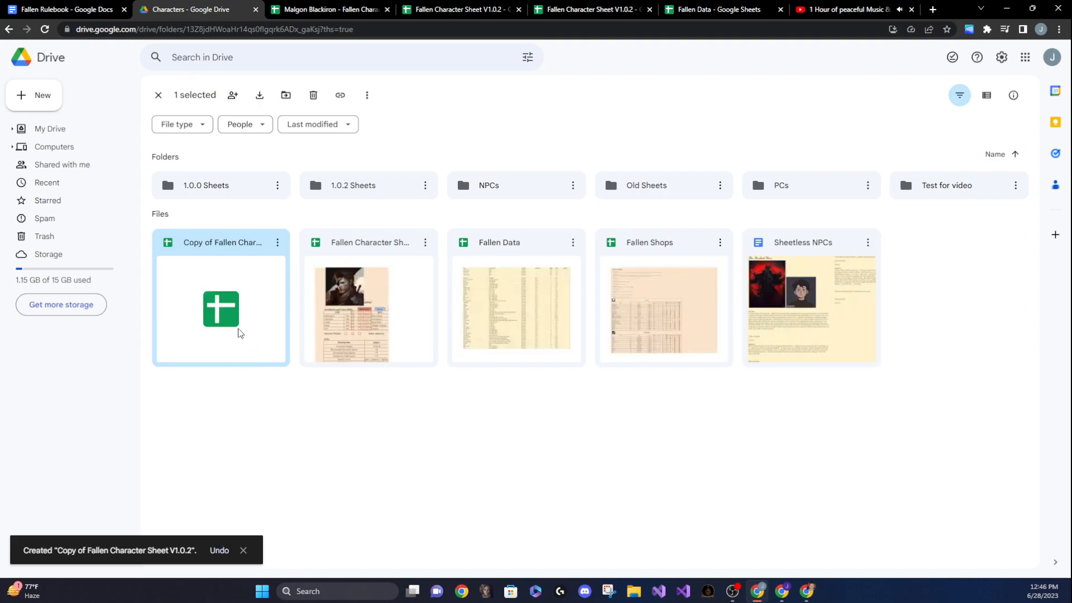
Move the copied character sheet into the Test for video folder and open it from there
left_click_drag(212, 305, 939, 186)
double_click(939, 185)
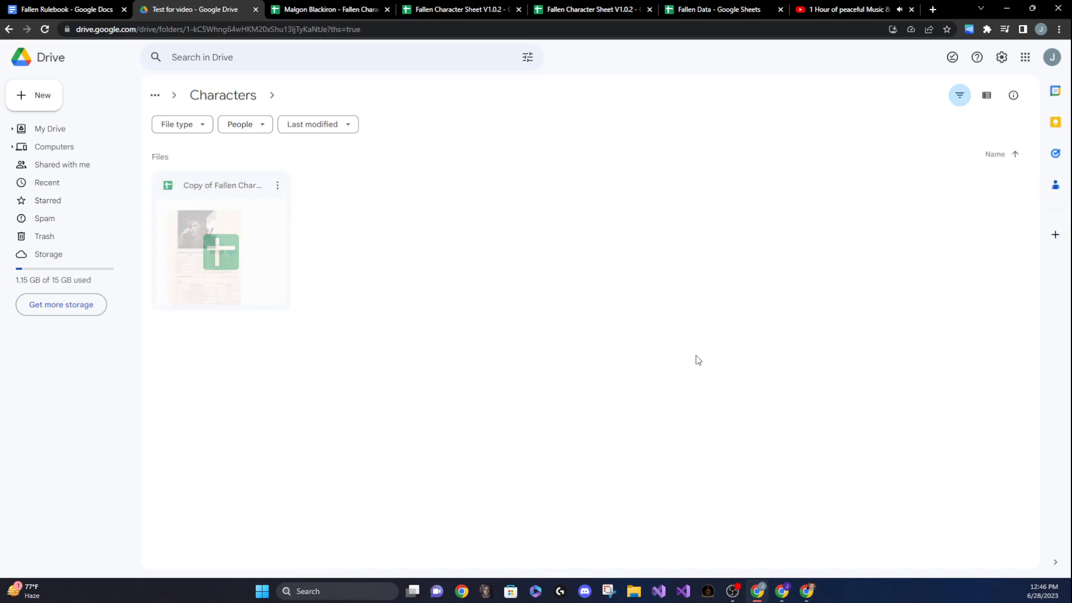
double_click(214, 257)
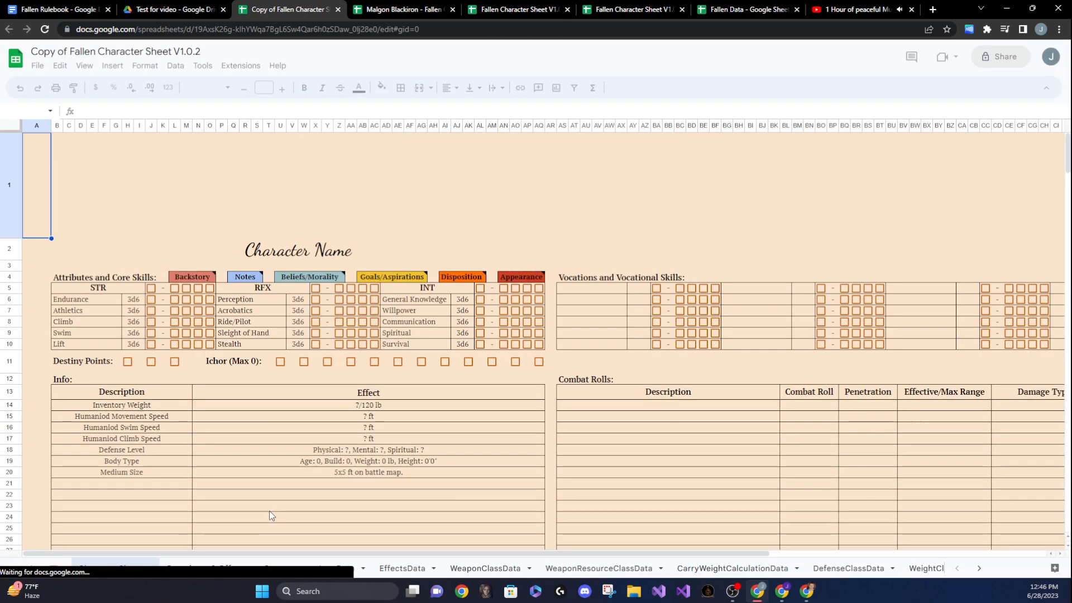
Replace the Character Name placeholder at the head of the sheet with the character's full name
left_click(299, 257)
key("Return")
key("BackSpace")
key("BackSpace")
key("BackSpace")
key("BackSpace")
key("BackSpace")
key("BackSpace")
key("BackSpace")
key("BackSpace")
key("BackSpace")
key("BackSpace")
key("BackSpace")
key("BackSpace")
key("BackSpace")
key("BackSpace")
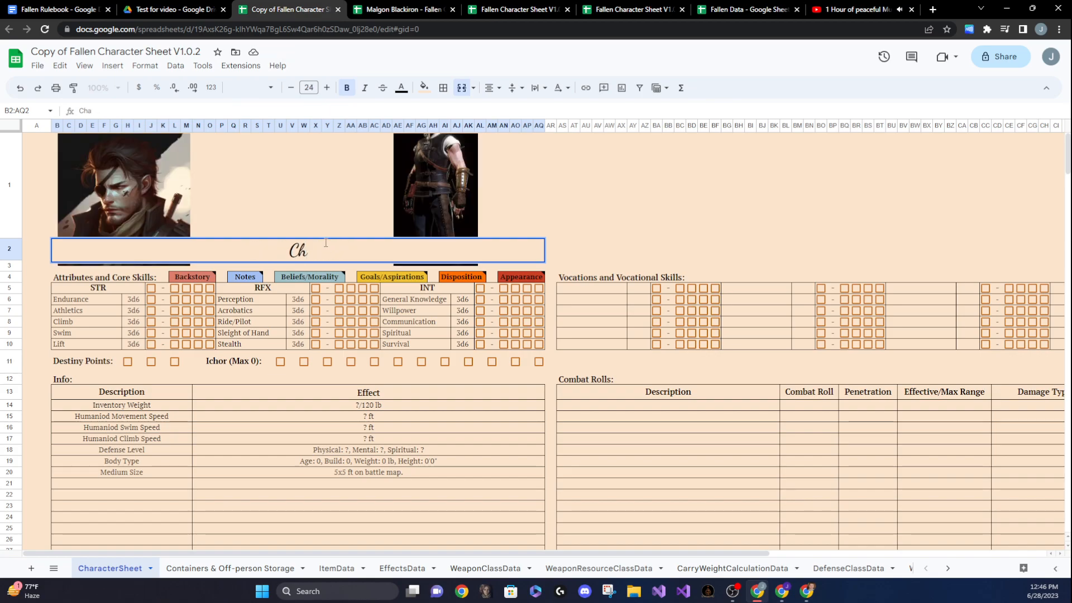
type("Javk Wick")
key("Return")
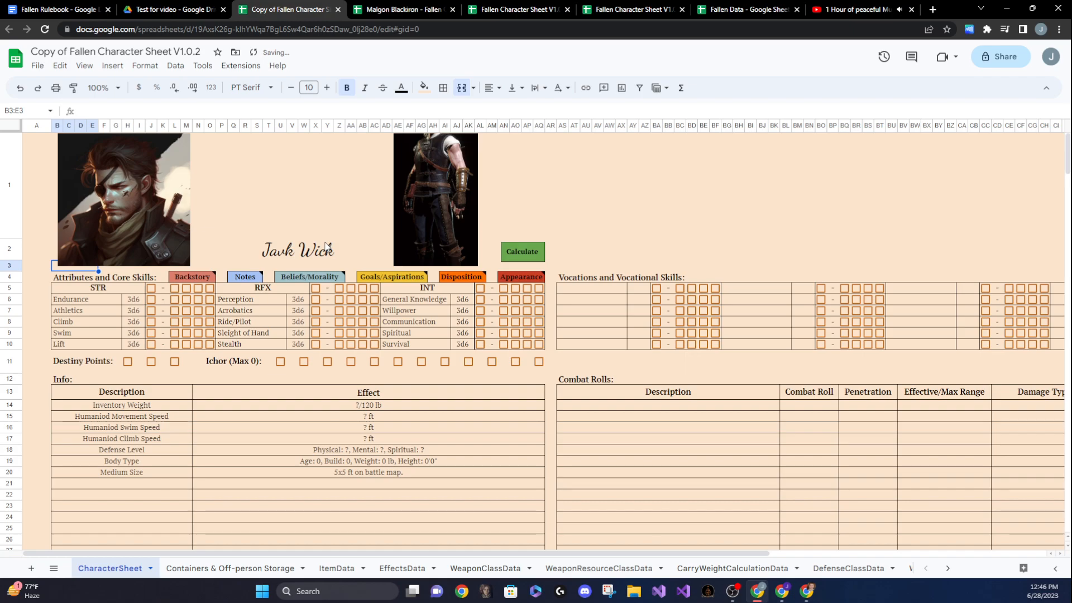
left_click(271, 187)
left_click(160, 205)
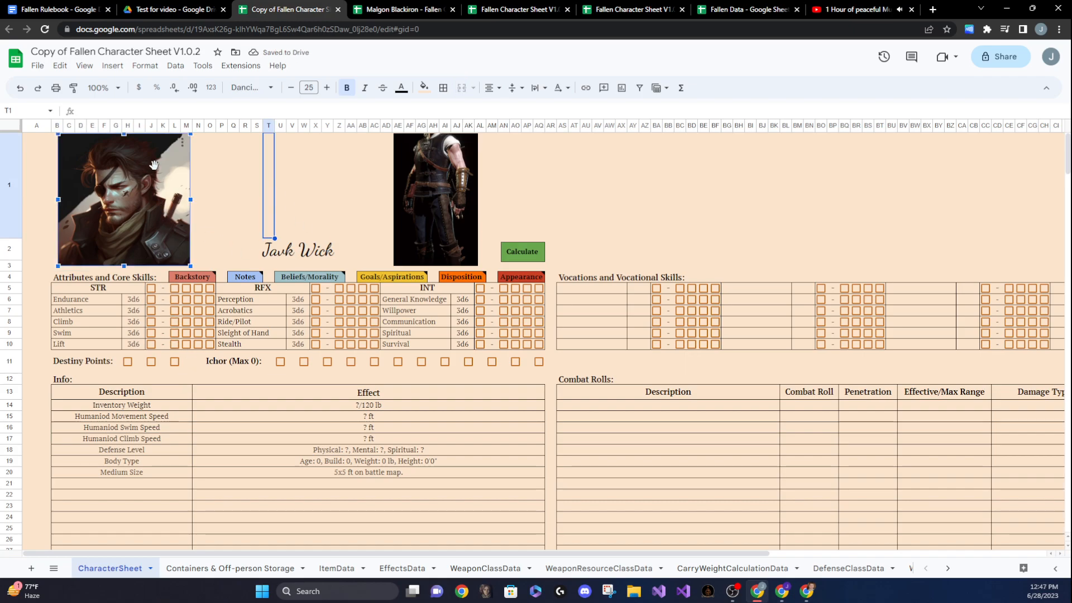
left_click(634, 196)
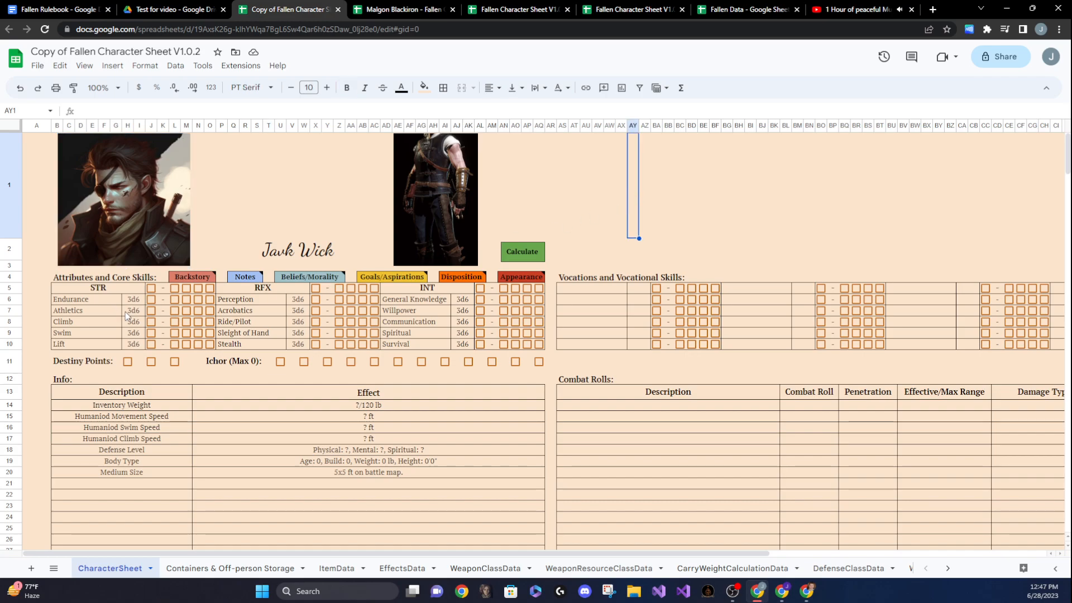
Mark one point each in the RFX attribute, Perception and Acrobatics, and two points in Stealth
left_click(339, 289)
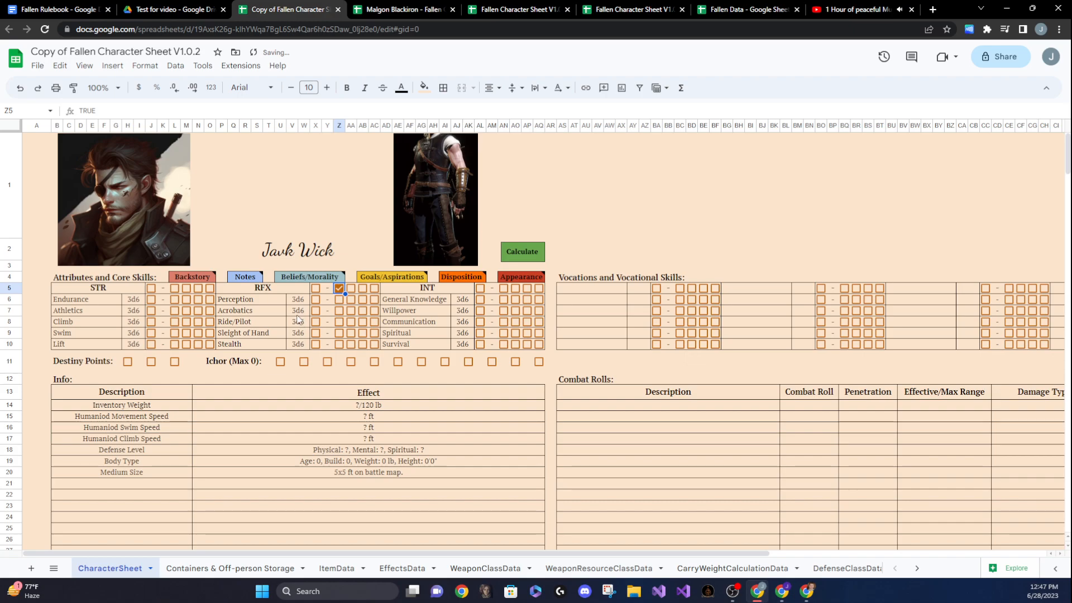
left_click(339, 299)
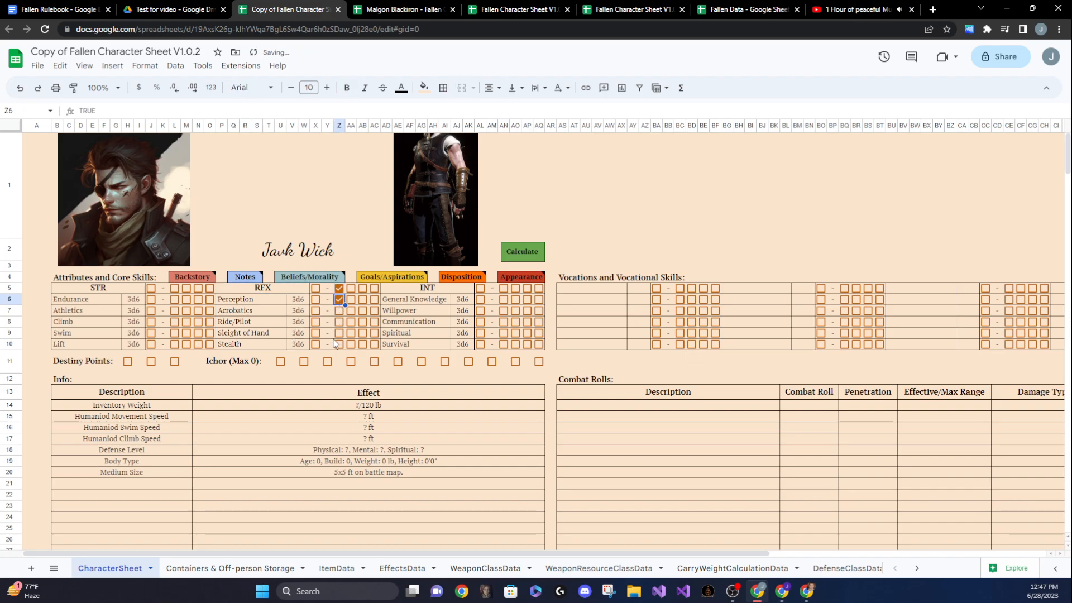
left_click(340, 311)
left_click(341, 344)
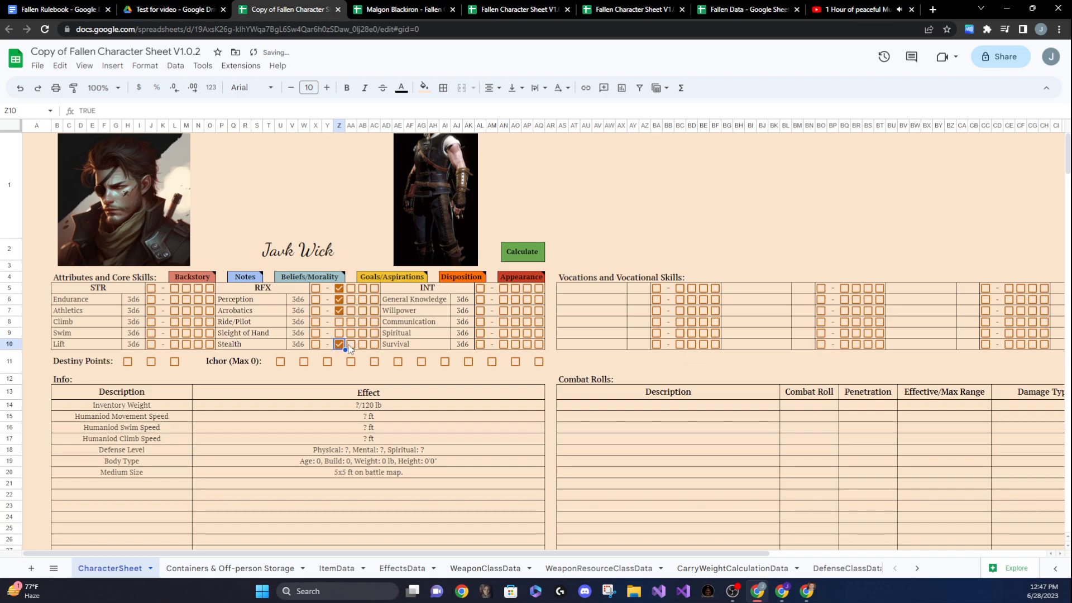
left_click(351, 344)
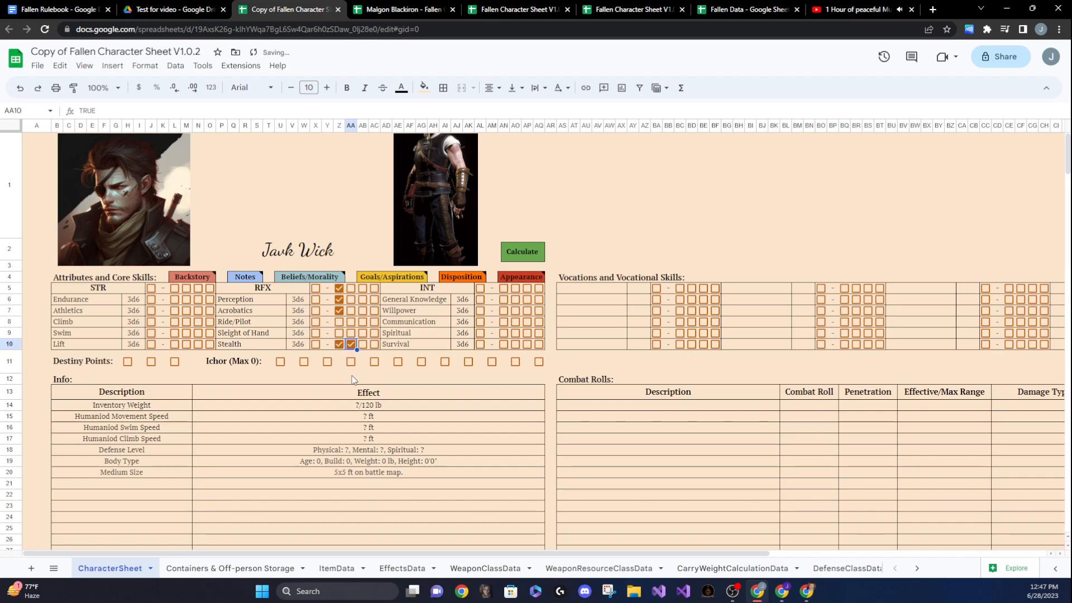
Mark one point each in the Communication, Willpower, Climb and Athletics skills
left_click(503, 322)
left_click(504, 311)
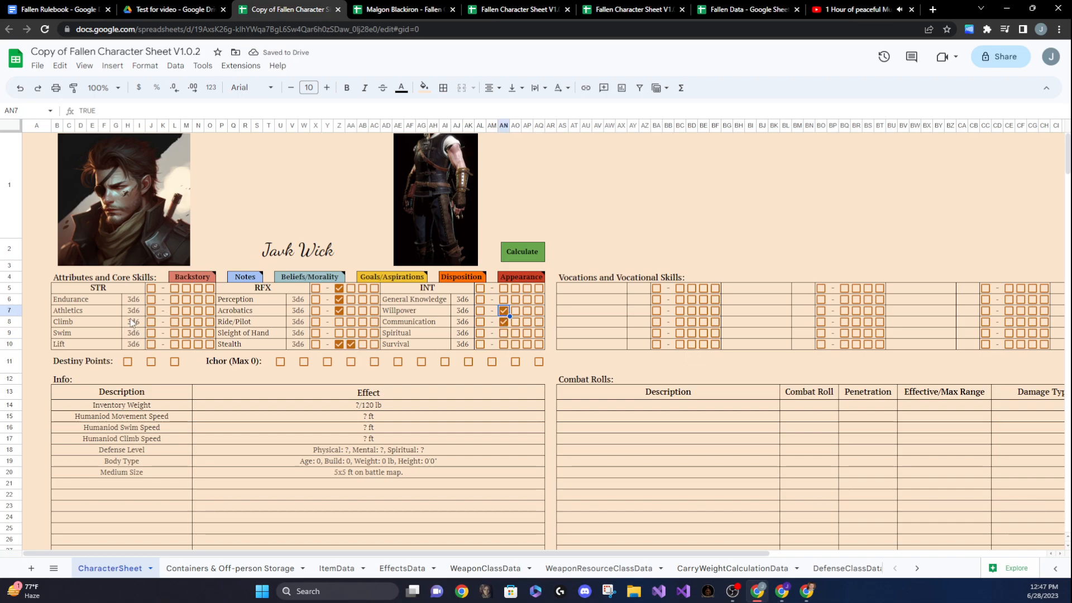
left_click(175, 322)
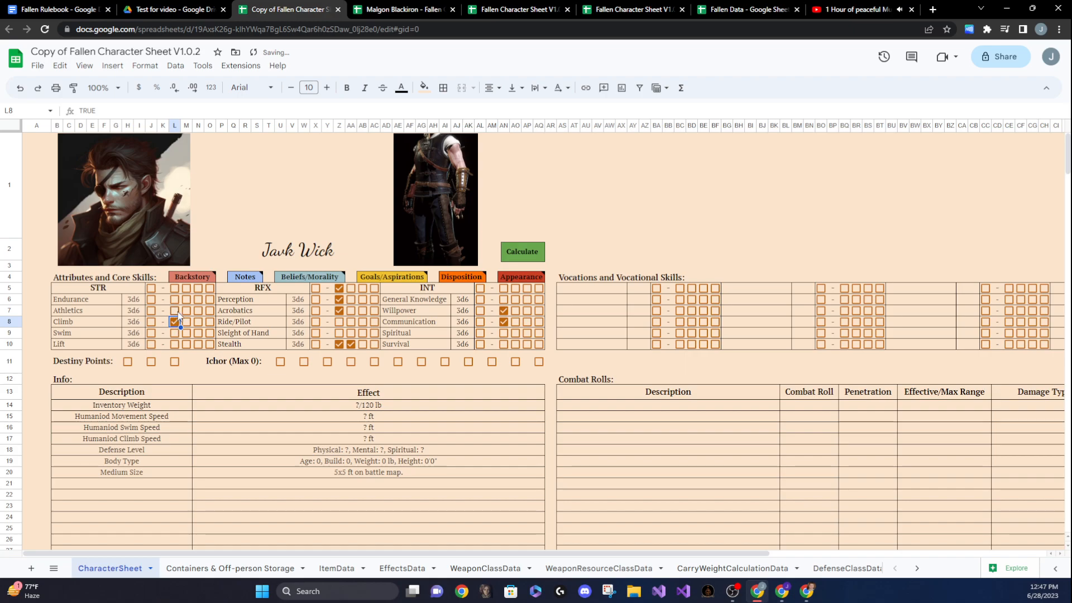
left_click(174, 311)
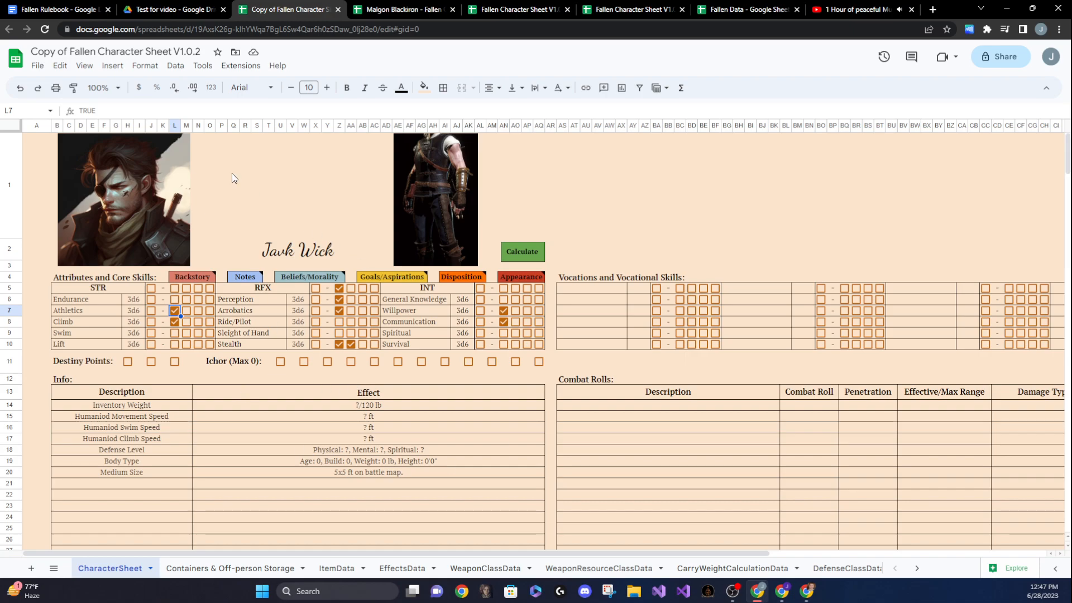
Switch the character sheet to full screen view
left_click(84, 66)
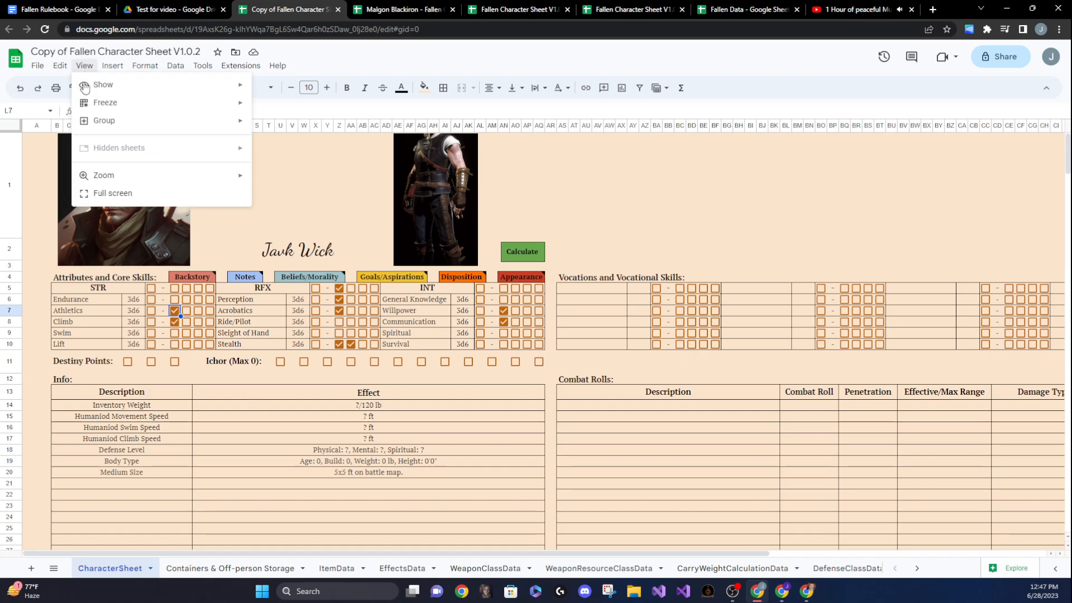
left_click(113, 194)
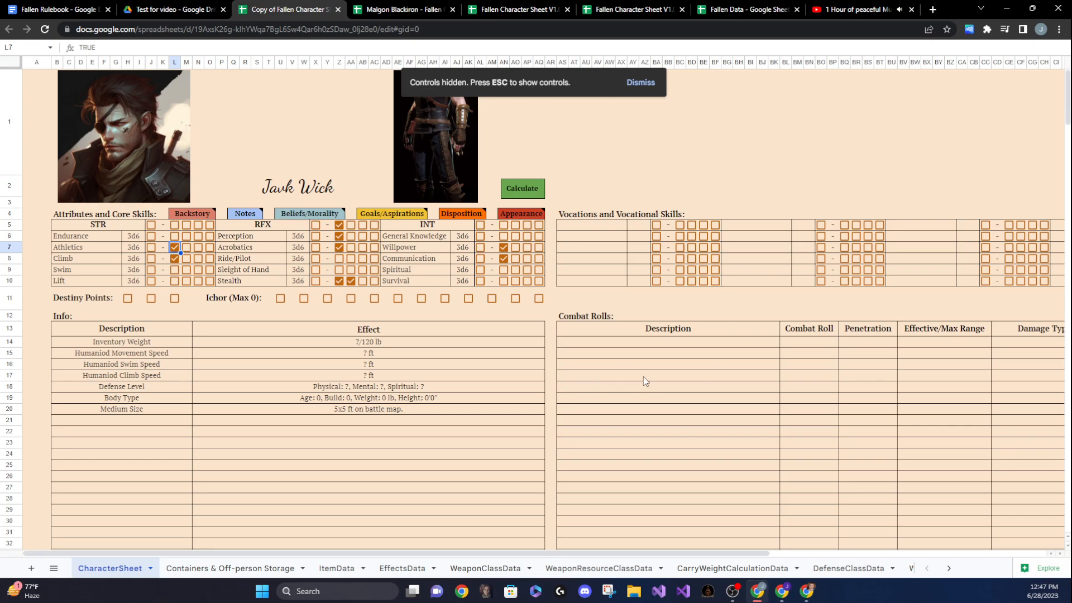
key("F11")
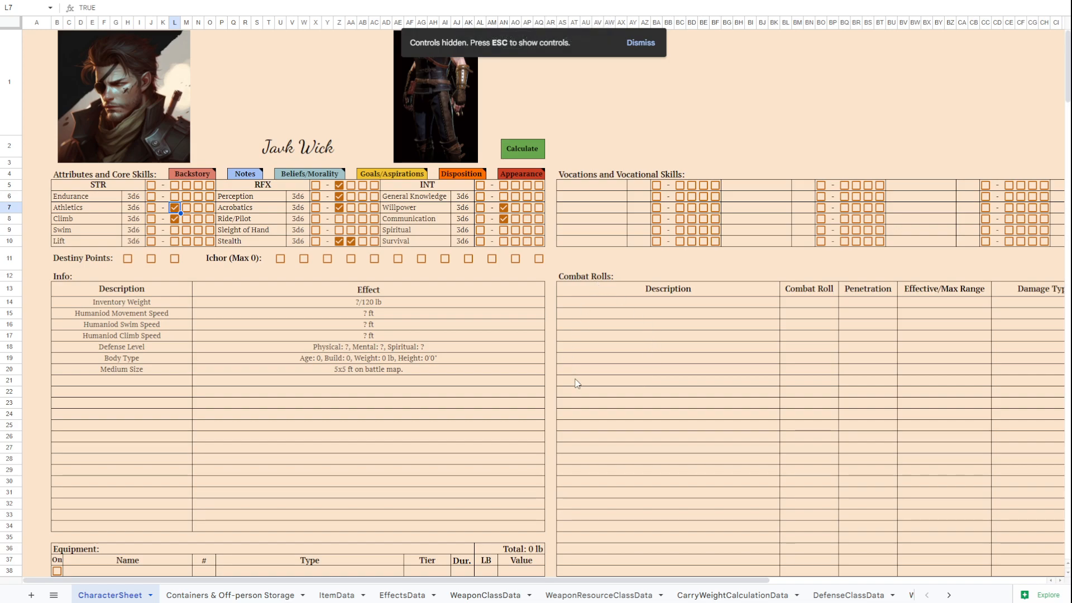
scroll(577, 384, "down", 5)
scroll(579, 384, "up", 5)
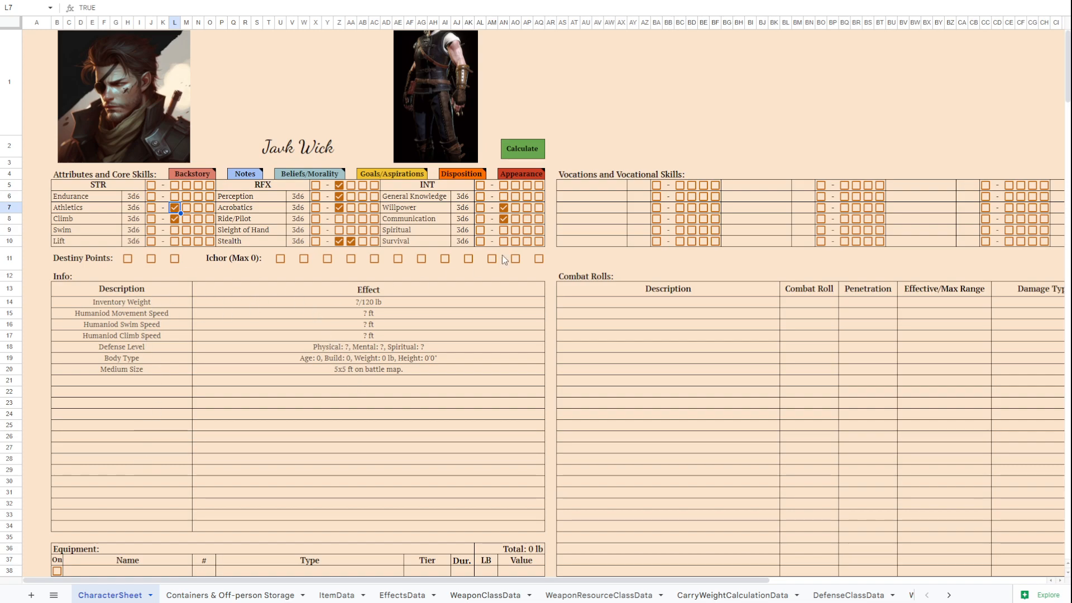
left_click(508, 124)
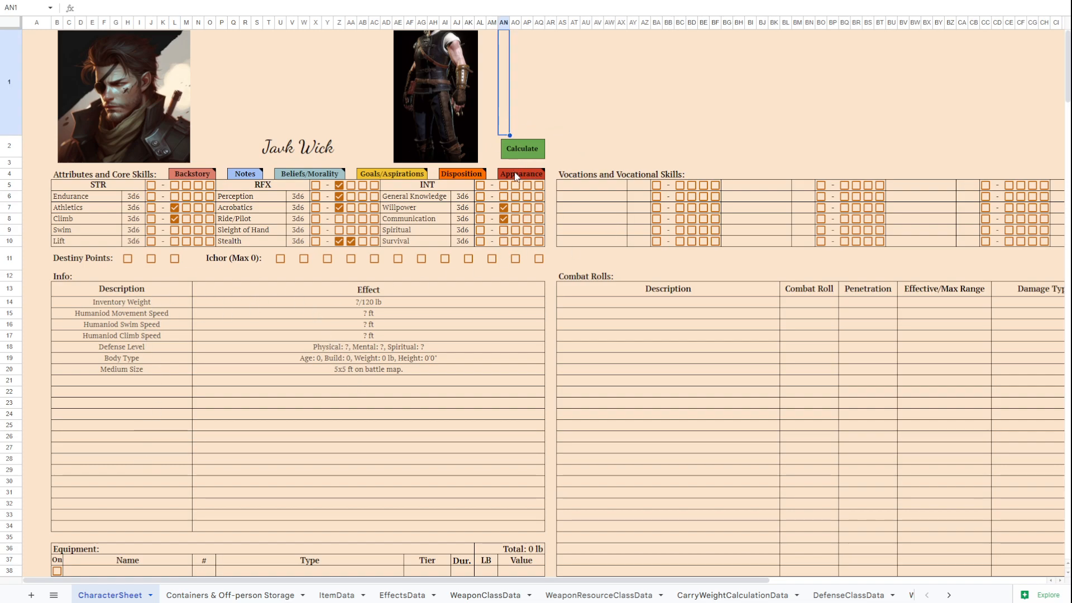
left_click(534, 25)
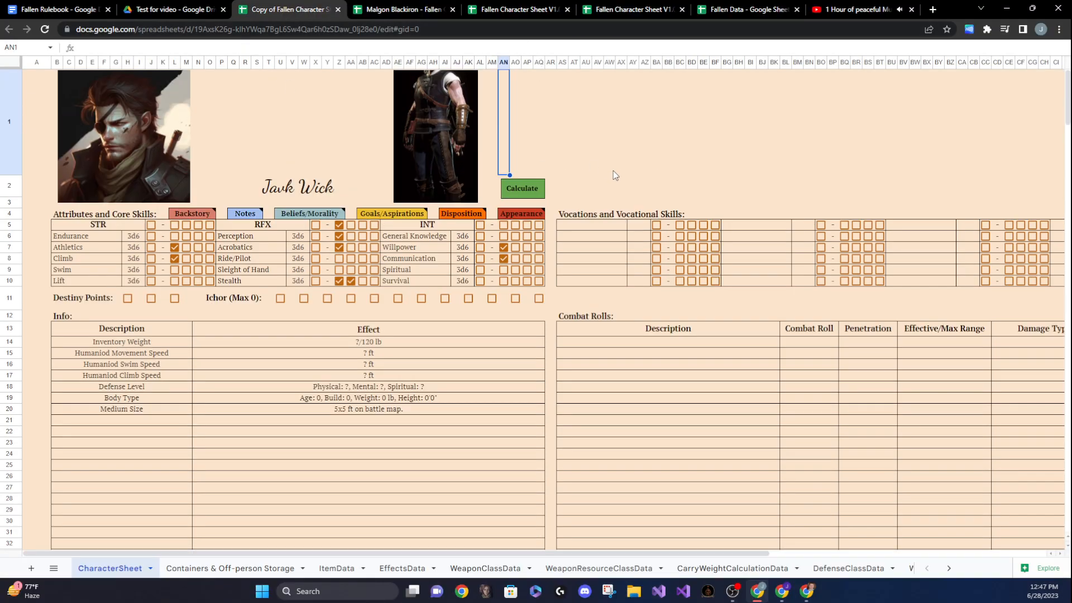
Inspect the FallenLib.fs.gs and SheetUtils.gs code in the sheet's attached Apps Script project, and return to the character sheet
key("ctrl+shift+f")
left_click(241, 65)
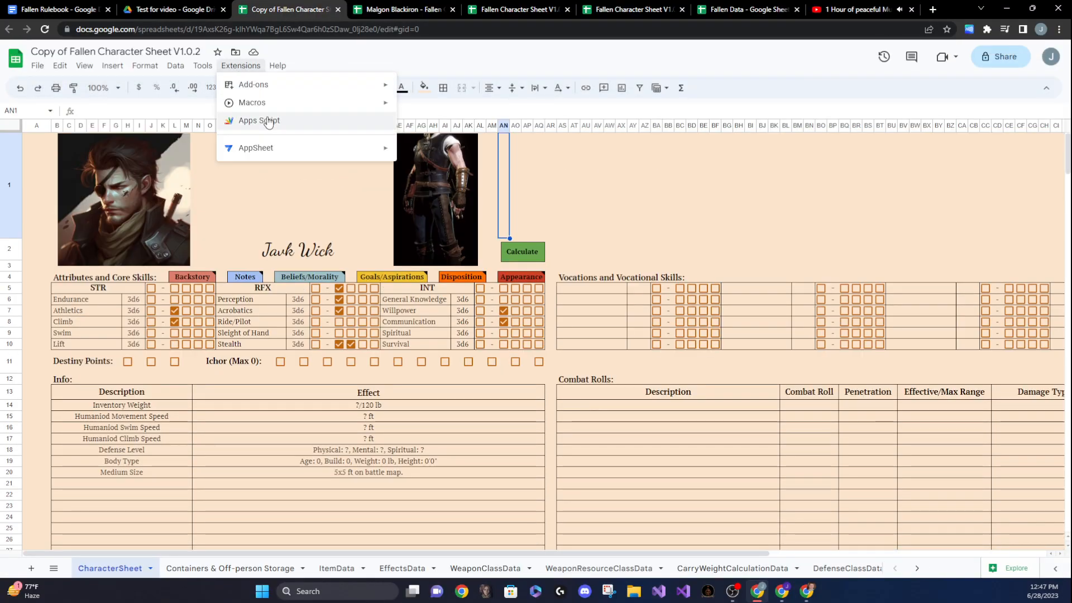
left_click(259, 121)
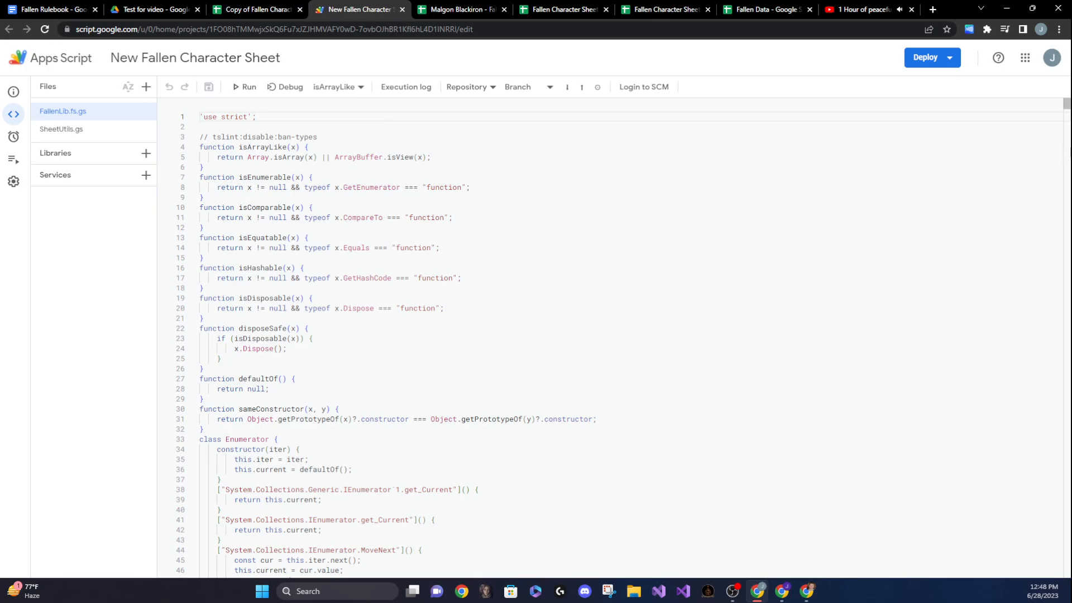
mouse_move(1066, 104)
left_mouse_down()
mouse_move(1052, 600)
mouse_move(1067, 424)
mouse_move(1066, 104)
left_mouse_up()
left_click(92, 130)
mouse_move(1066, 139)
left_mouse_down()
mouse_move(1067, 532)
mouse_move(1066, 141)
left_mouse_up()
left_click(103, 112)
left_click(240, 6)
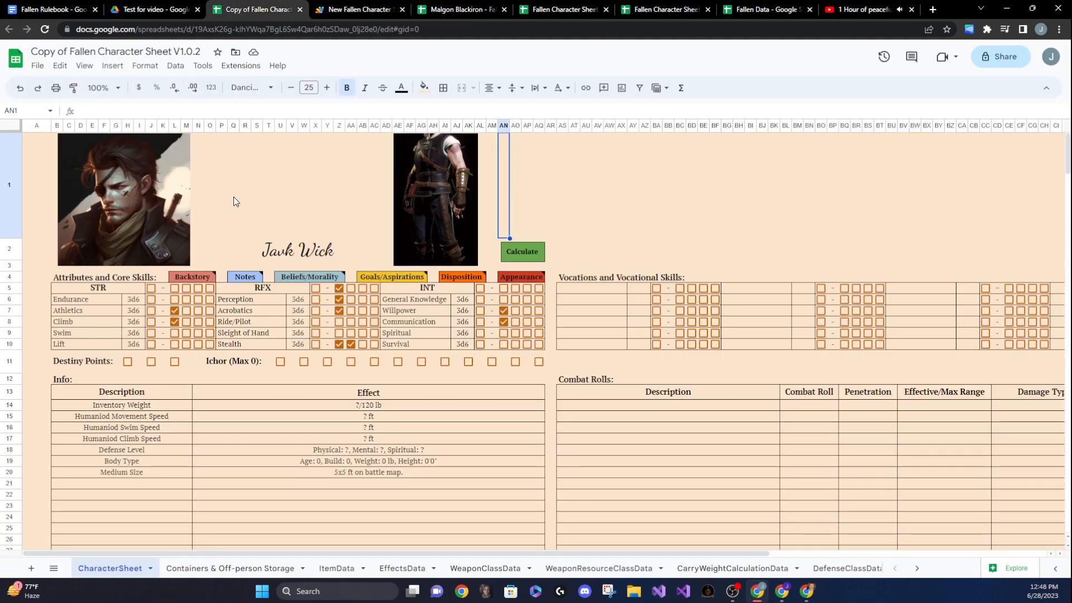
Show the character sheet in full screen view with the browser window full screen as well
left_click(694, 200)
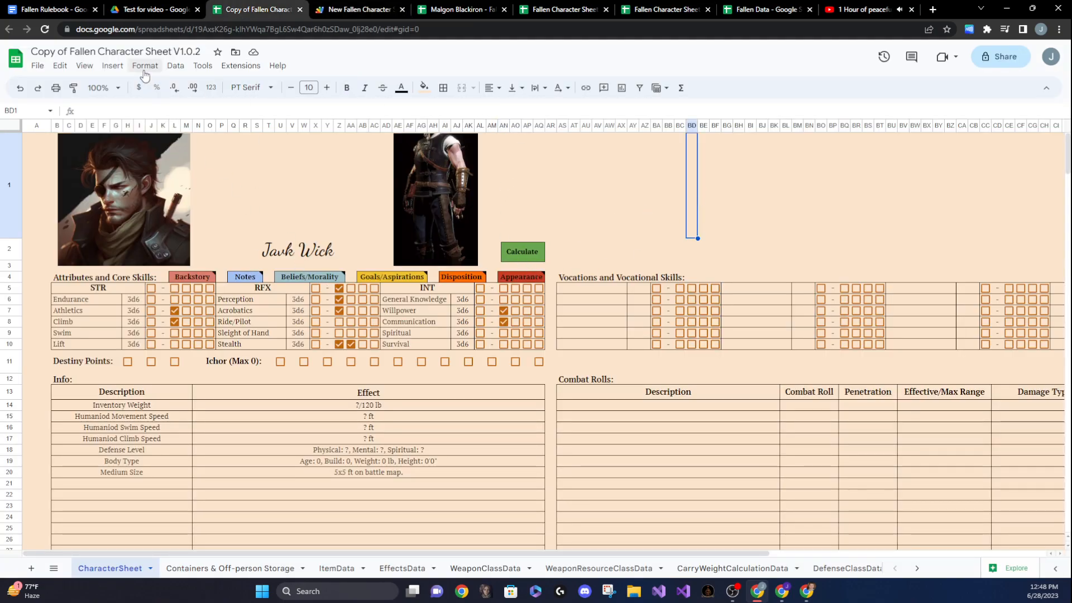
left_click(84, 66)
left_click(134, 193)
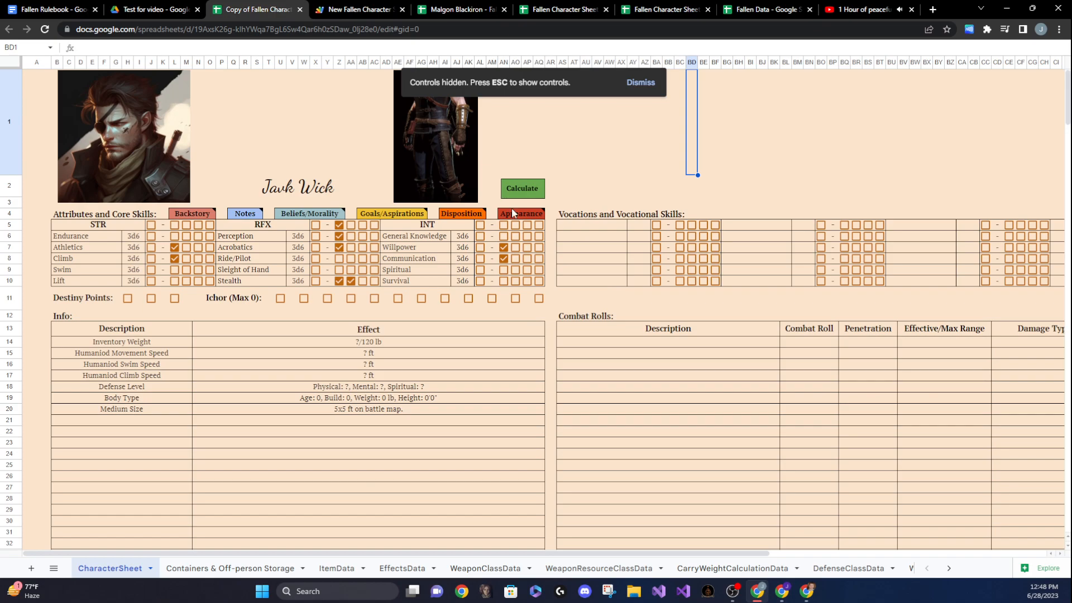
key("F11")
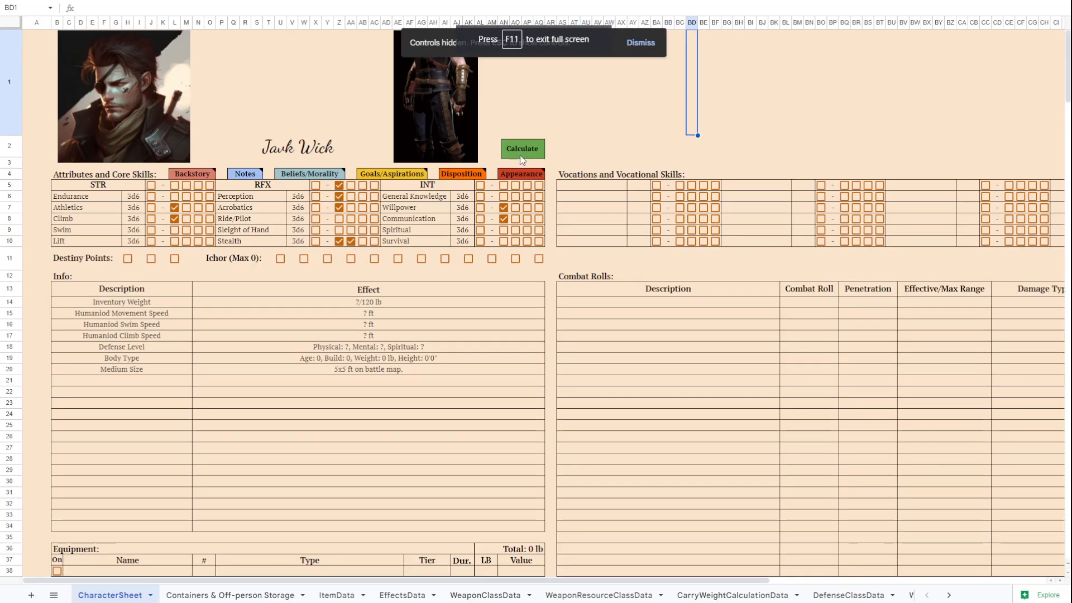
Authorize the Calculate script by choosing the account, proceeding past the unverified app warning and allowing New Fallen Character Sheet to access the spreadsheets
left_click(522, 158)
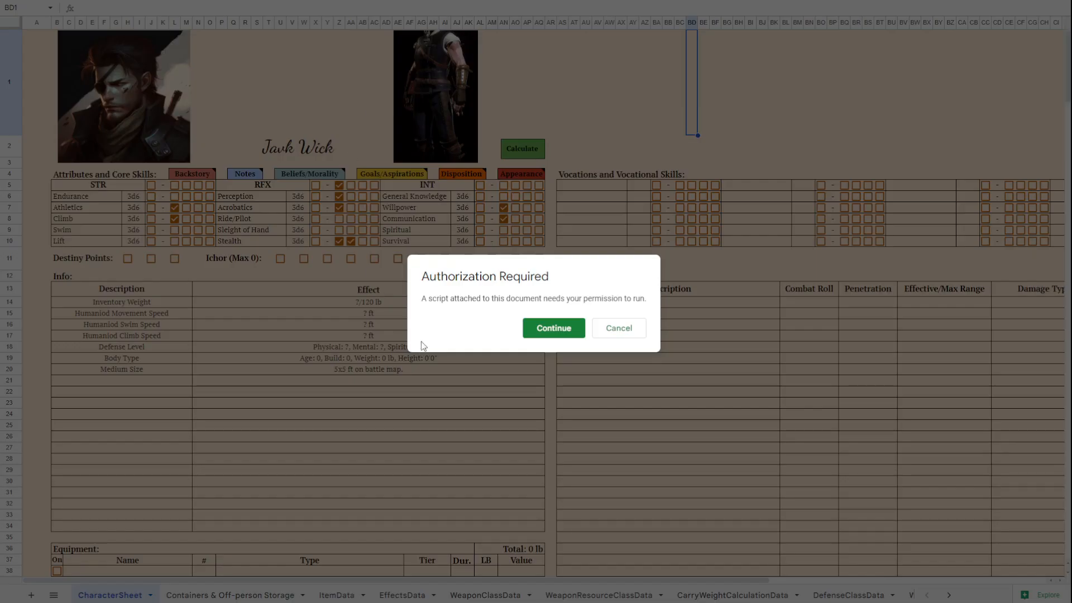
left_click(554, 327)
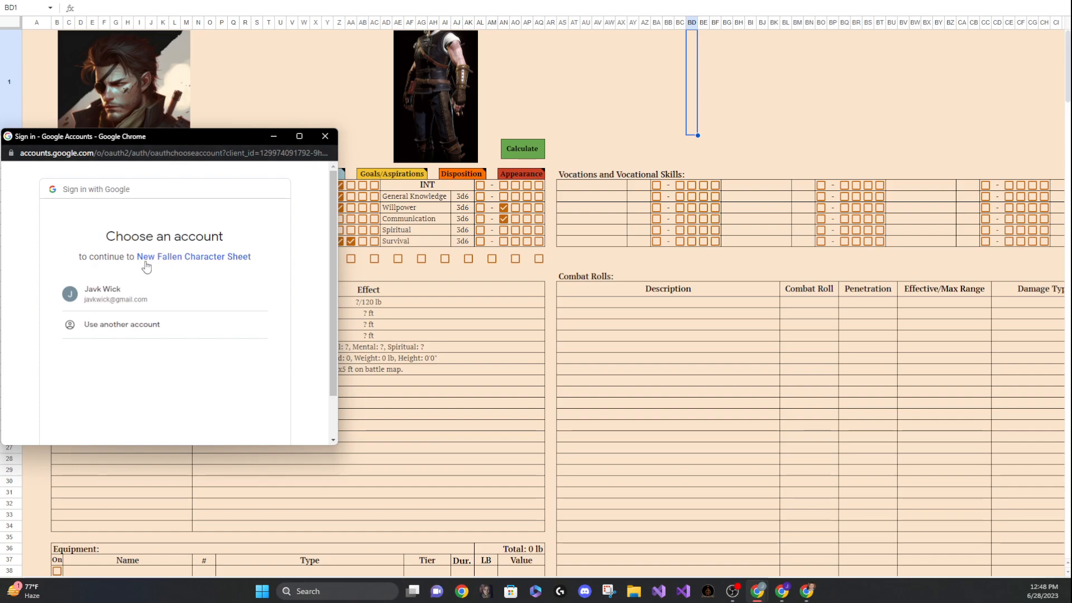
left_click(143, 283)
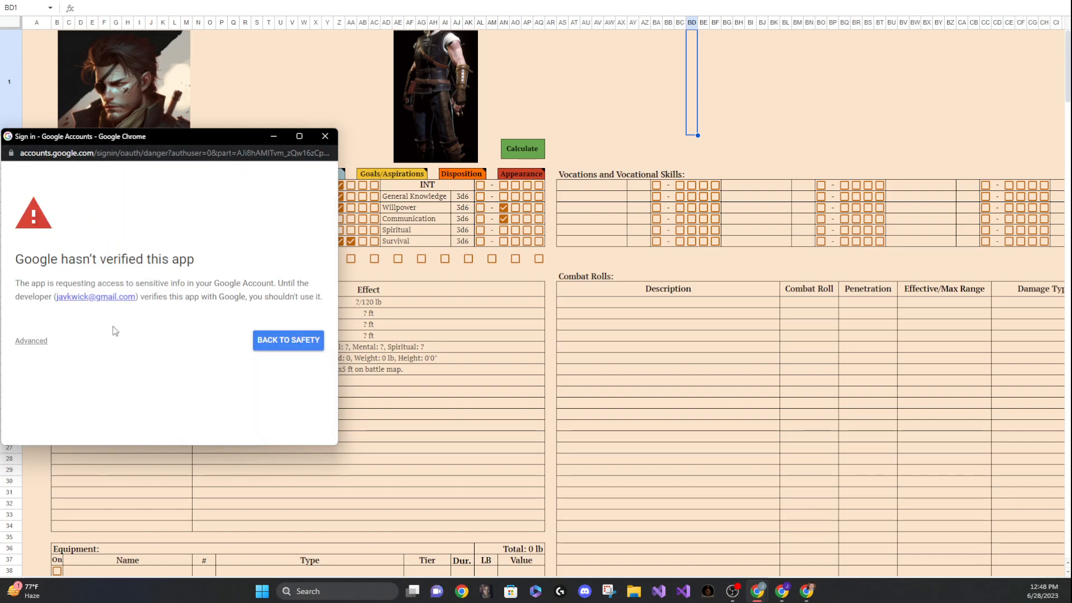
left_click(24, 341)
scroll(100, 316, "down", 2)
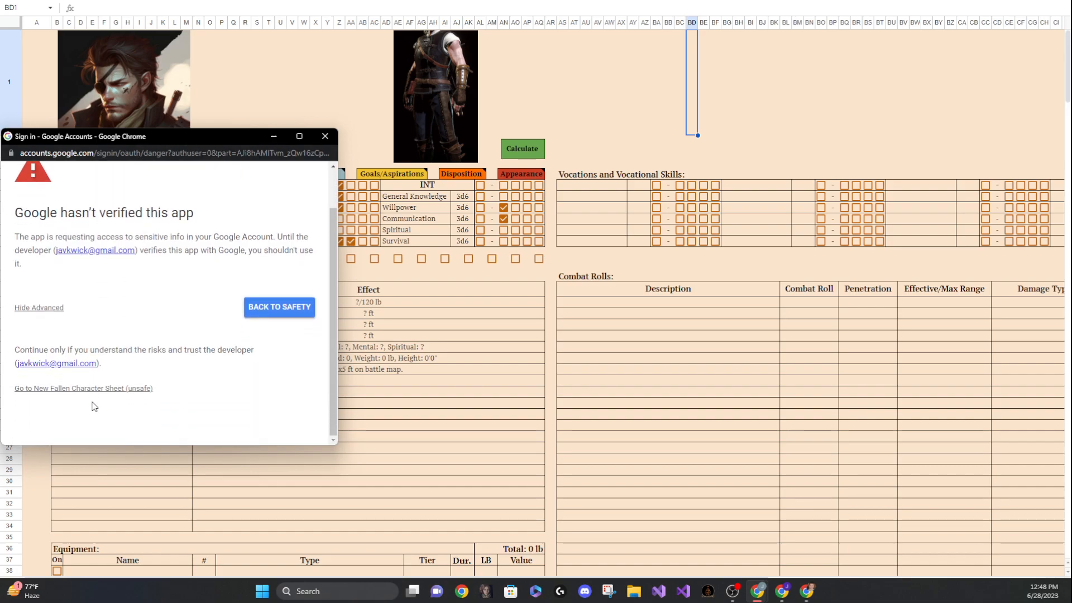
left_click(89, 388)
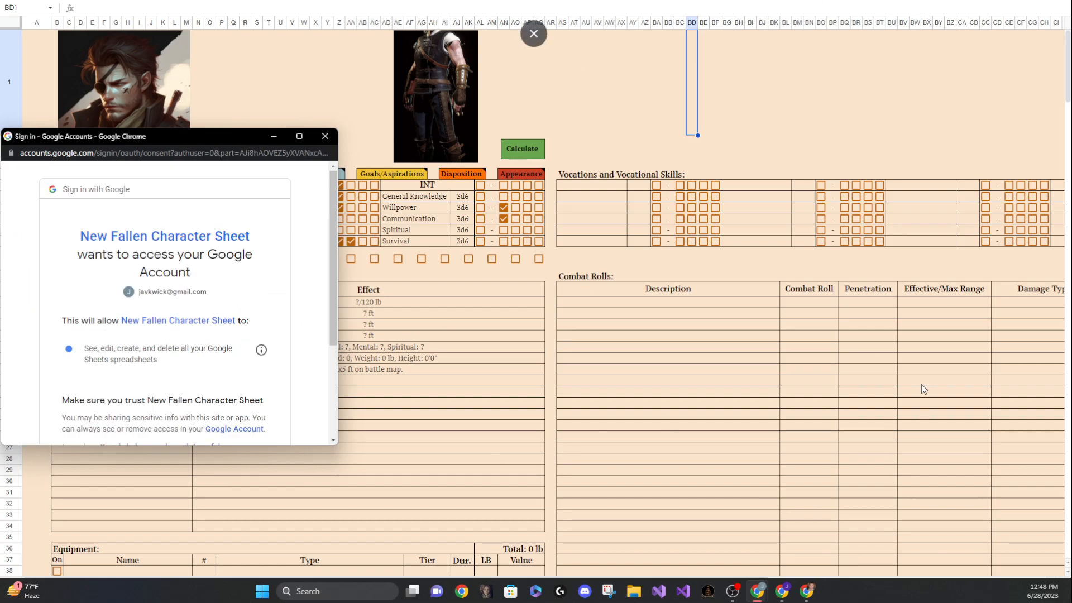
scroll(134, 335, "down", 3)
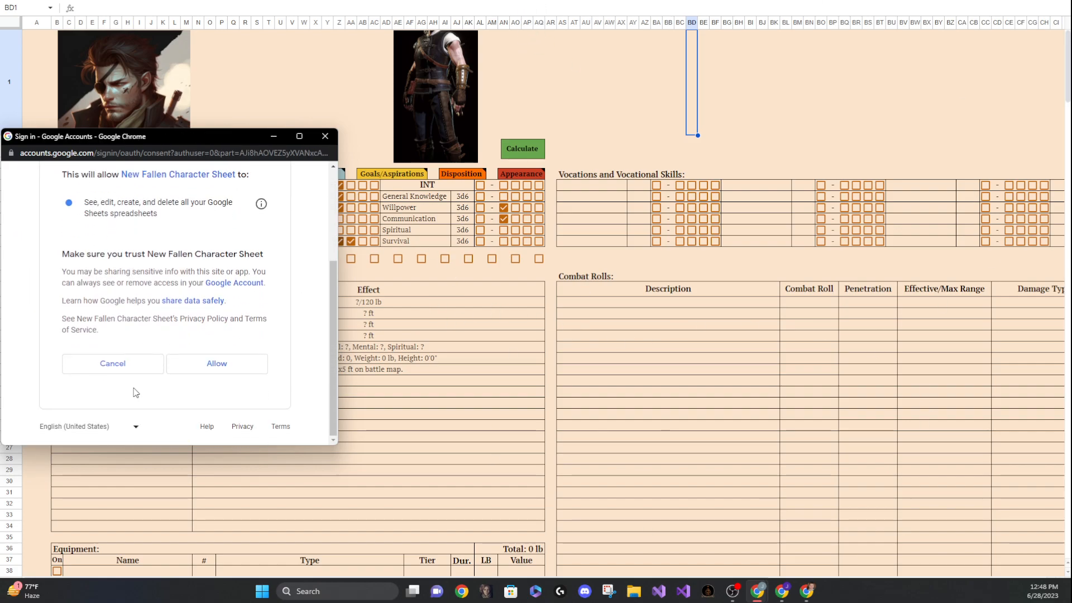
left_click(236, 370)
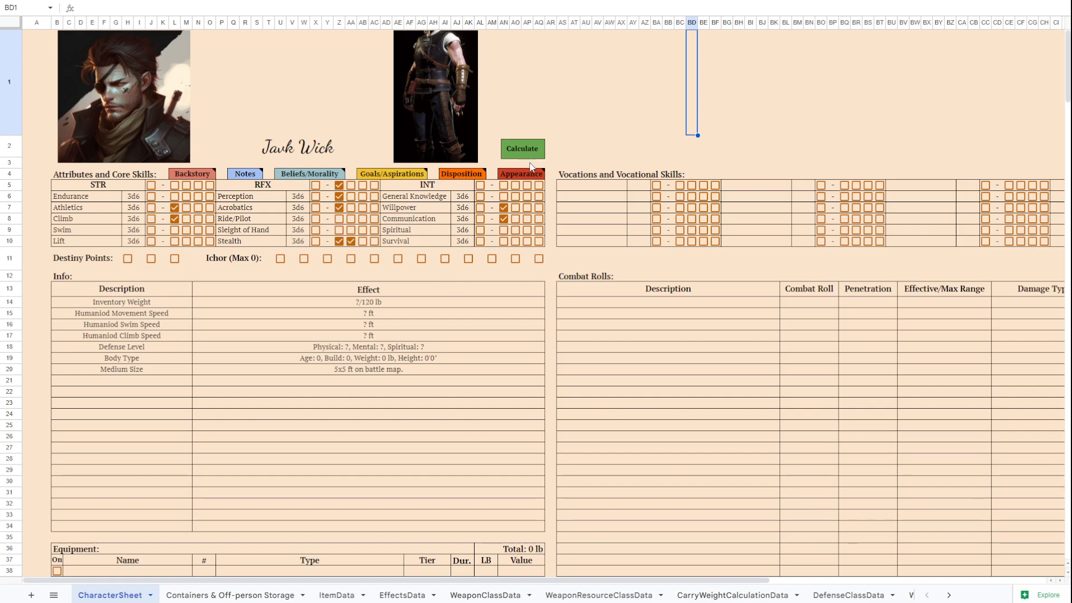
Look over the Info table's inventory weight, humanoid speed and defense level rows
left_click(240, 304)
key("Down")
left_click(259, 329)
left_click(264, 337)
left_click(157, 321)
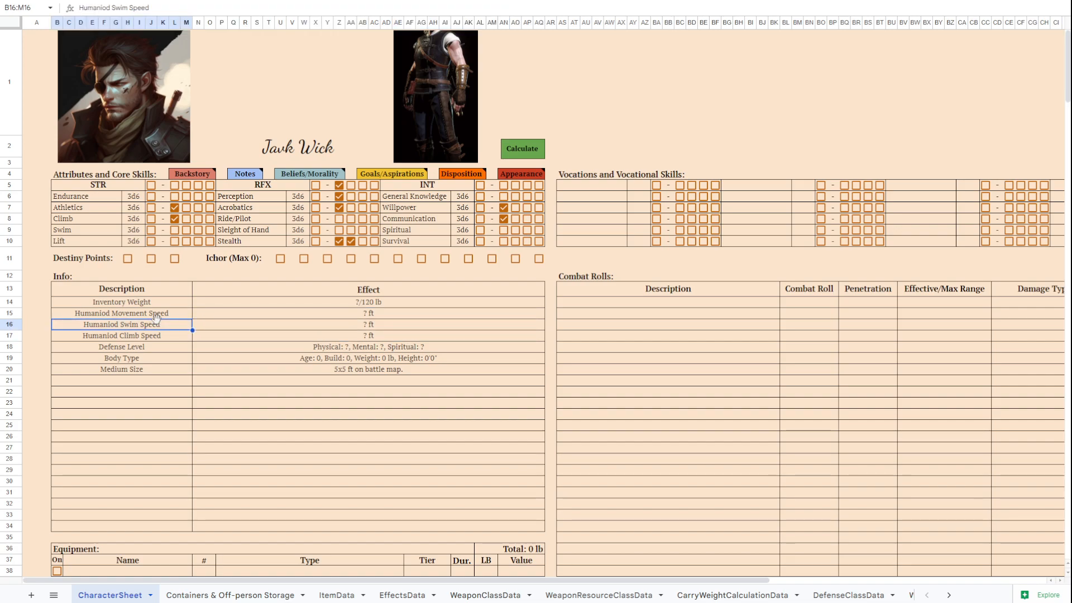
left_click(159, 315)
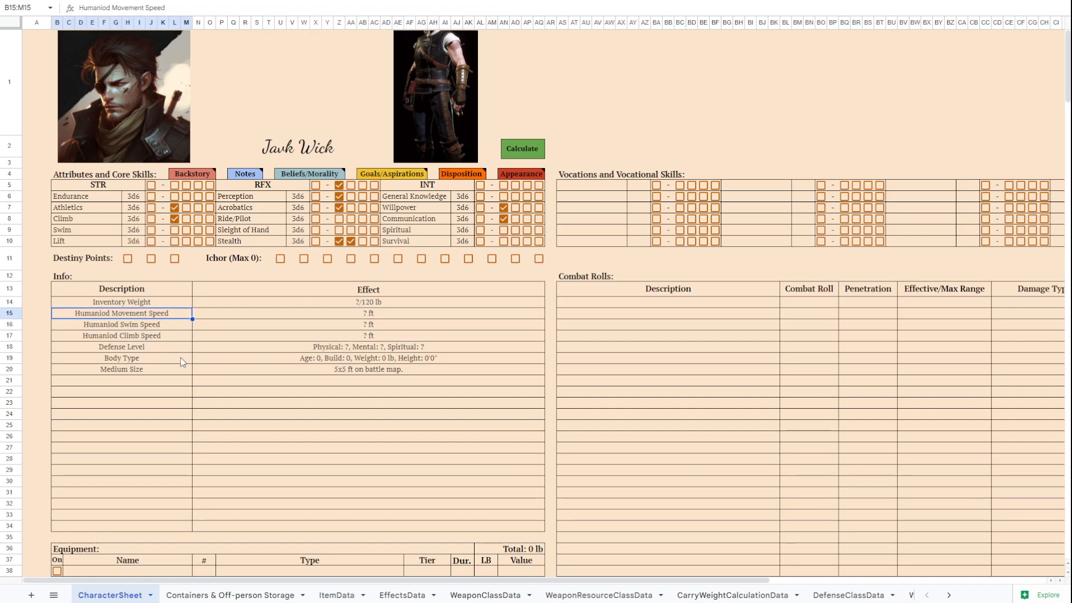
left_click(357, 348)
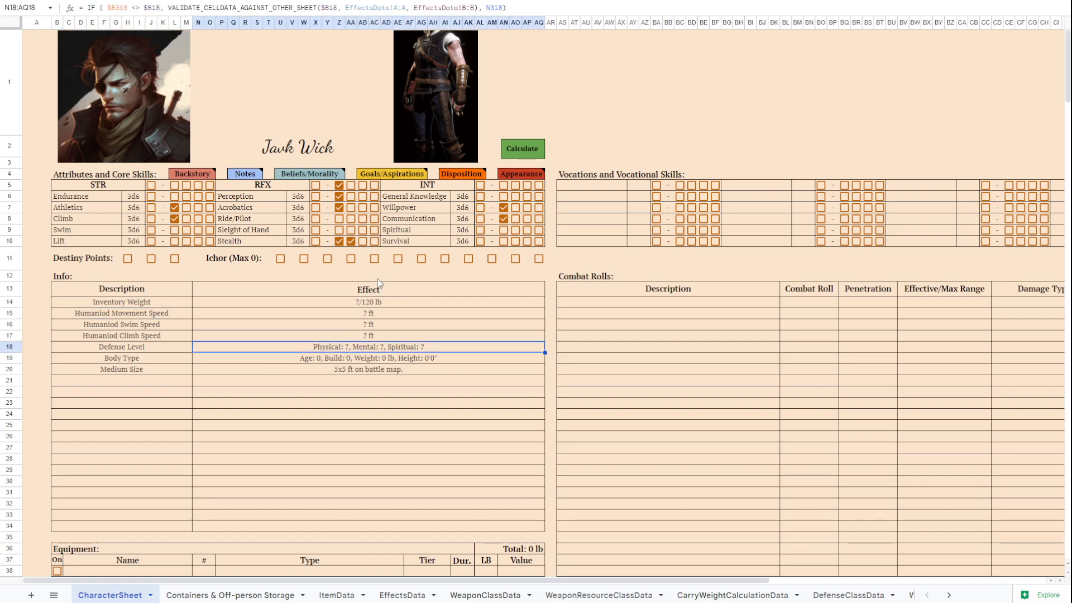
Run the Calculate script and enter Rogue [RFX] as the first vocation
left_click(529, 153)
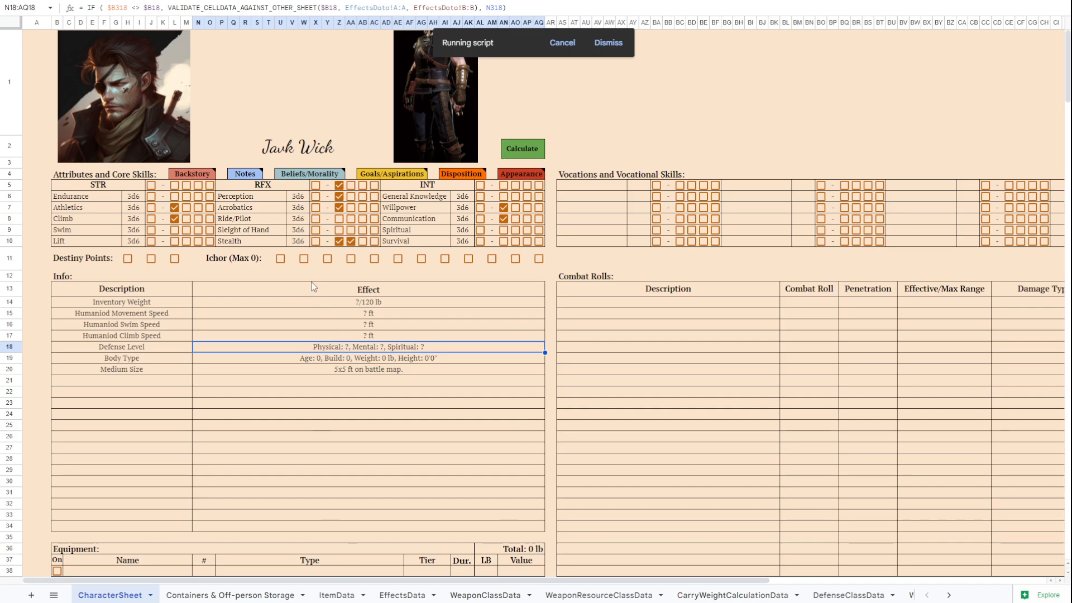
left_click(592, 192)
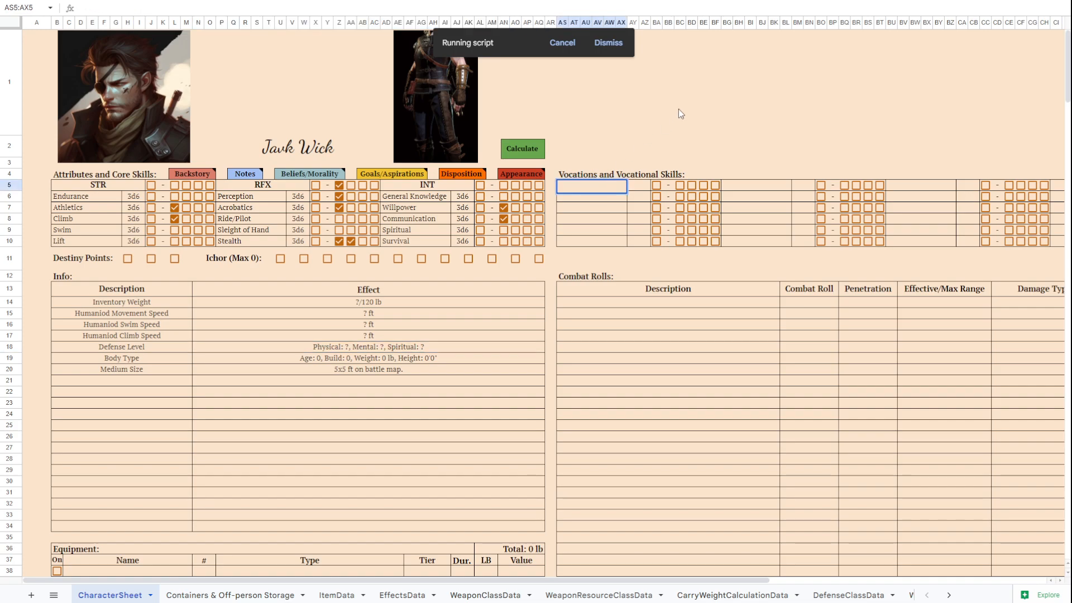
type("Rogue")
type(" {}")
type("RFX")
key("Return")
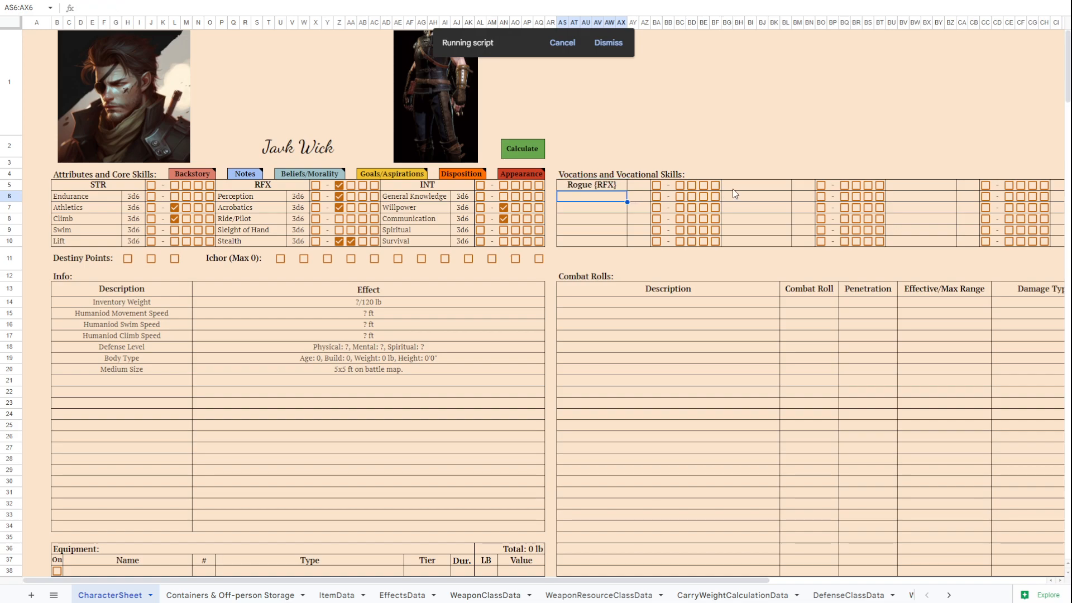
Check the calculated dice pools of the RFX and INT core skills
left_click(764, 188)
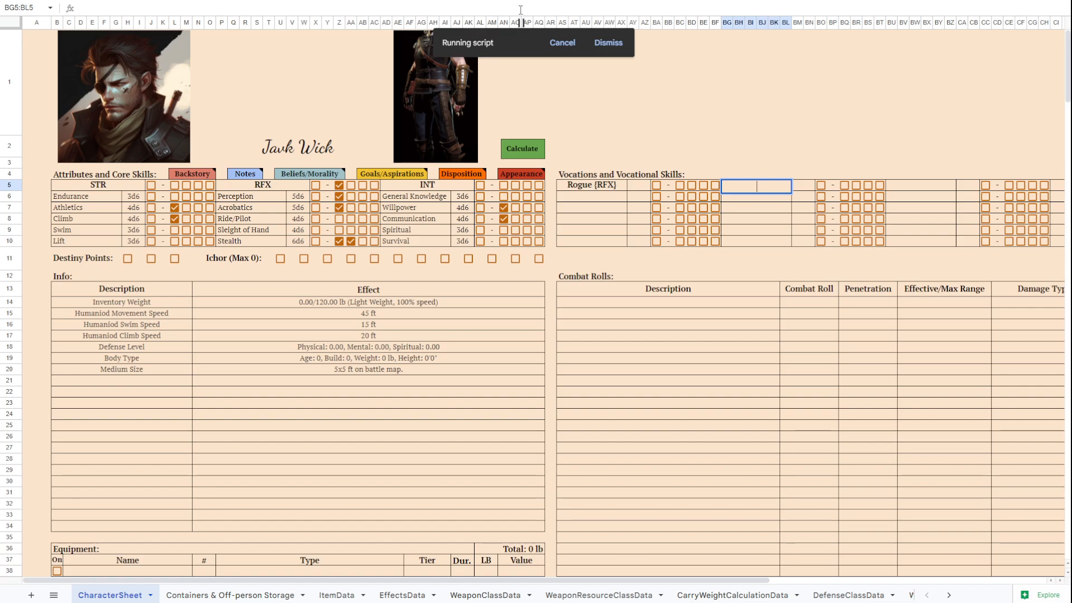
left_click(320, 306)
left_click_drag(298, 196, 304, 246)
left_click_drag(469, 200, 463, 241)
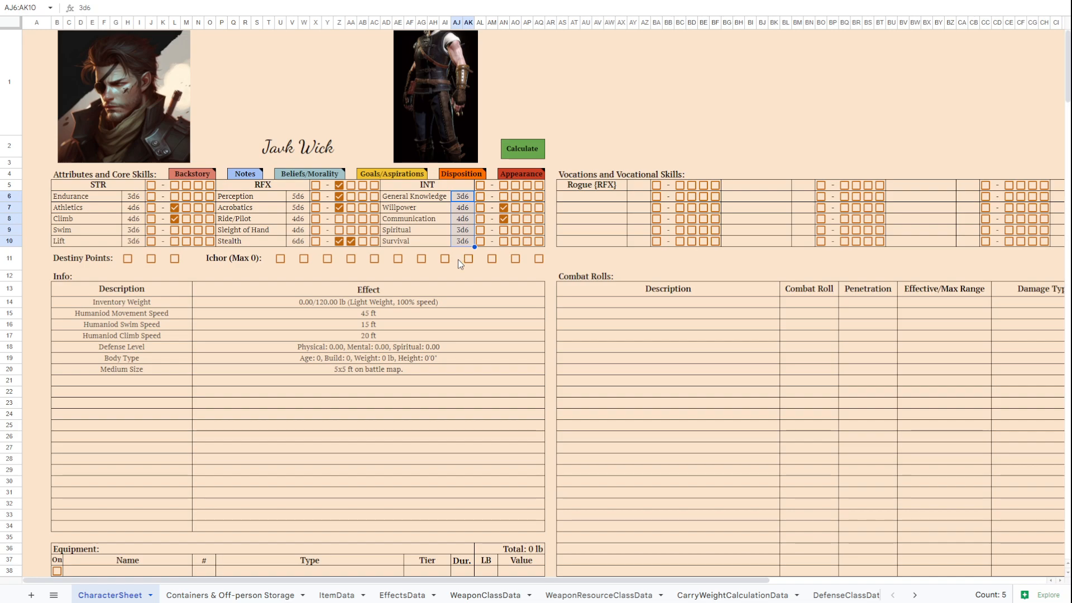
Review the calculated inventory weight, movement, swim and climb speeds and defense level in the Info table against RFX and Athletics
left_click(272, 306)
left_click(279, 317)
left_click(282, 326)
left_click(283, 336)
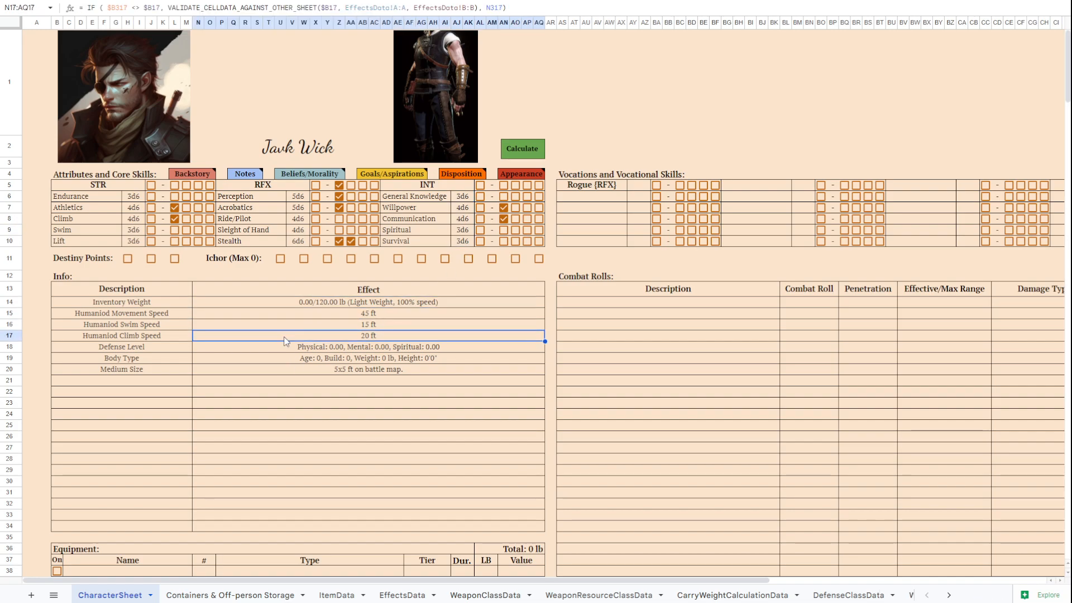
left_click(360, 317)
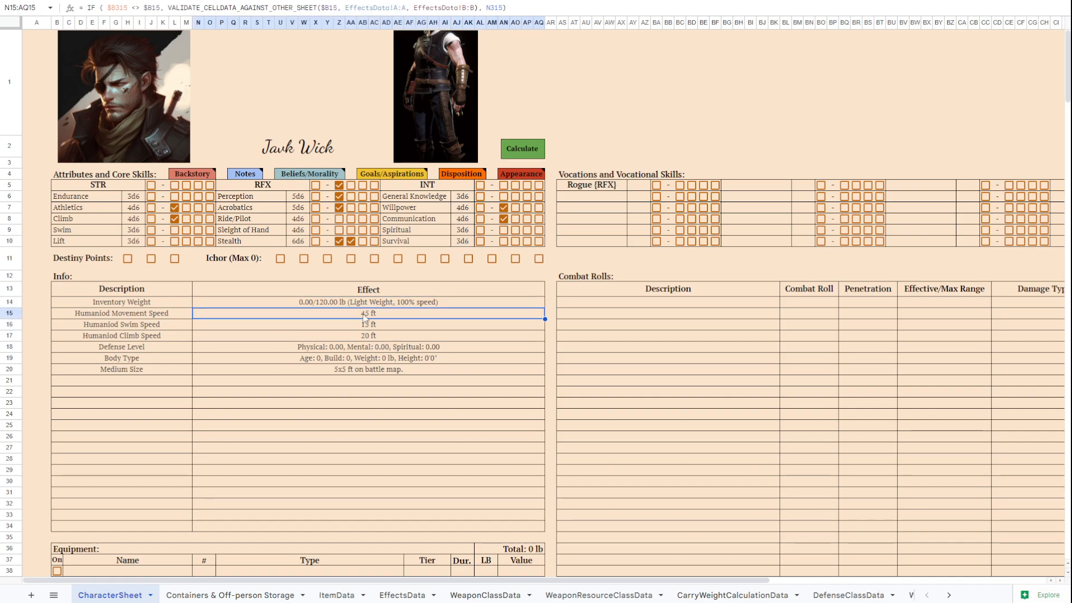
left_click(275, 187)
left_click(112, 211)
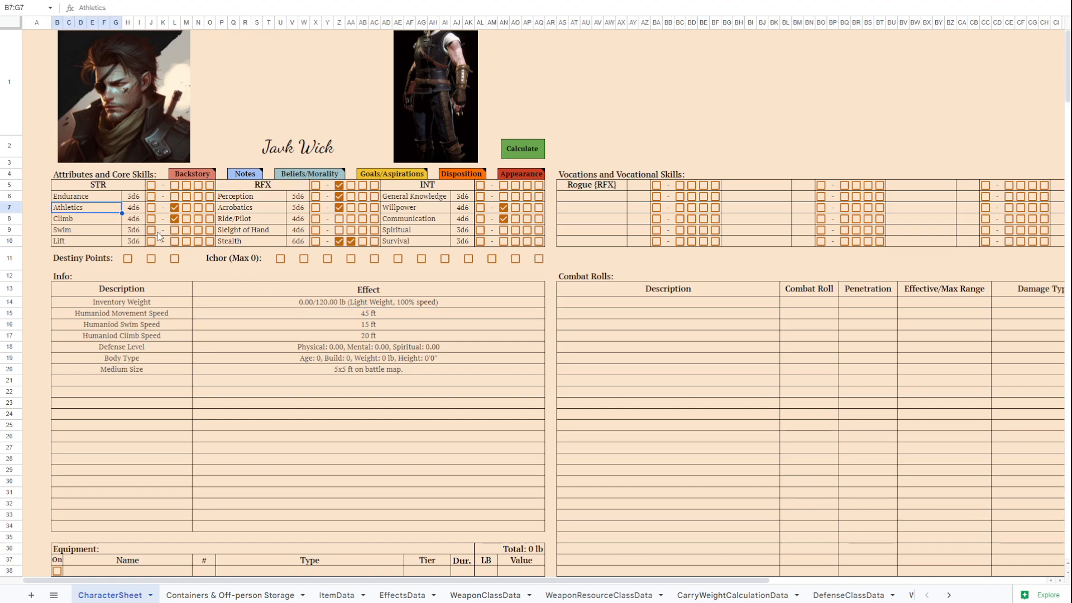
left_click(339, 350)
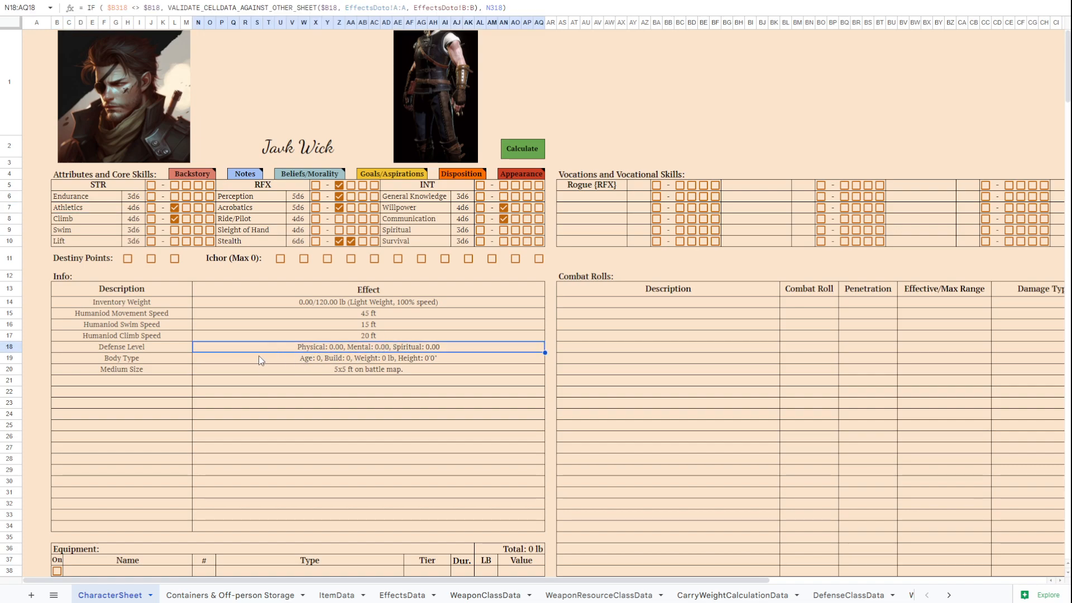
scroll(254, 357, "down", 8)
scroll(254, 321, "up", 5)
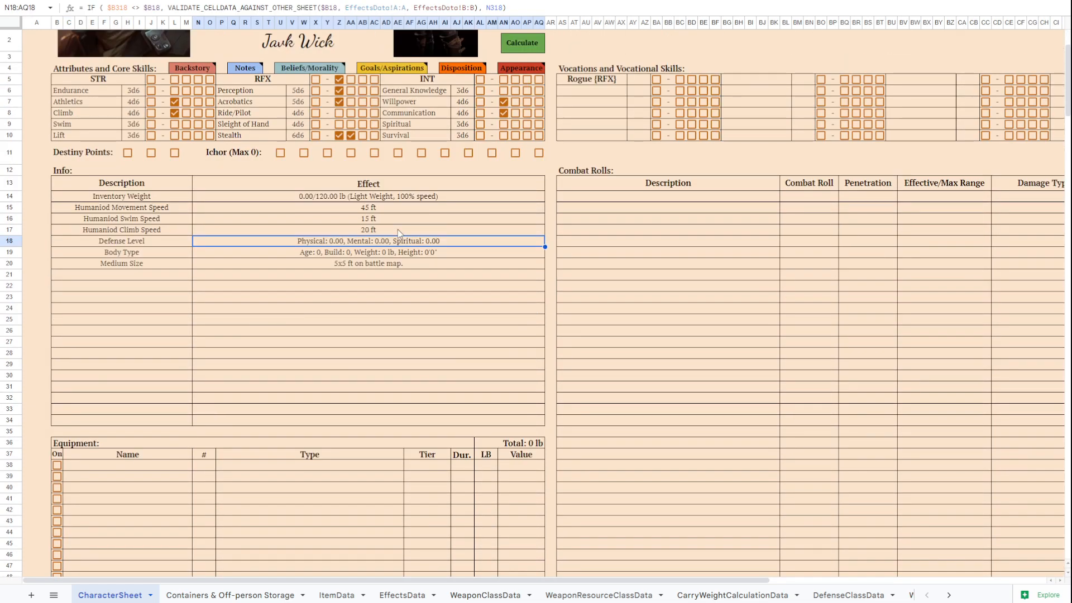
left_click(377, 200)
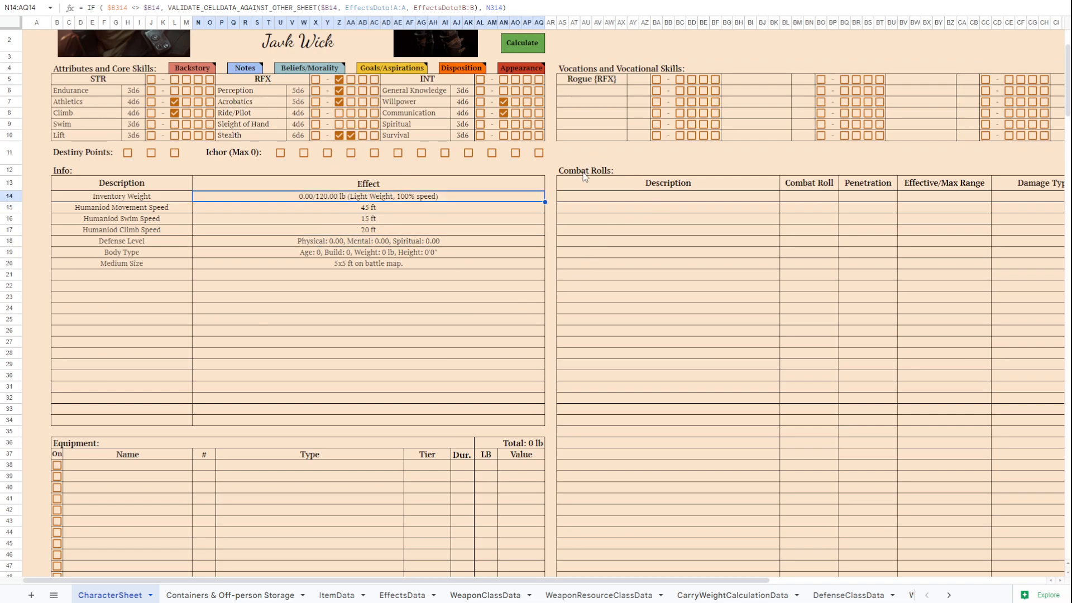
double_click(612, 92)
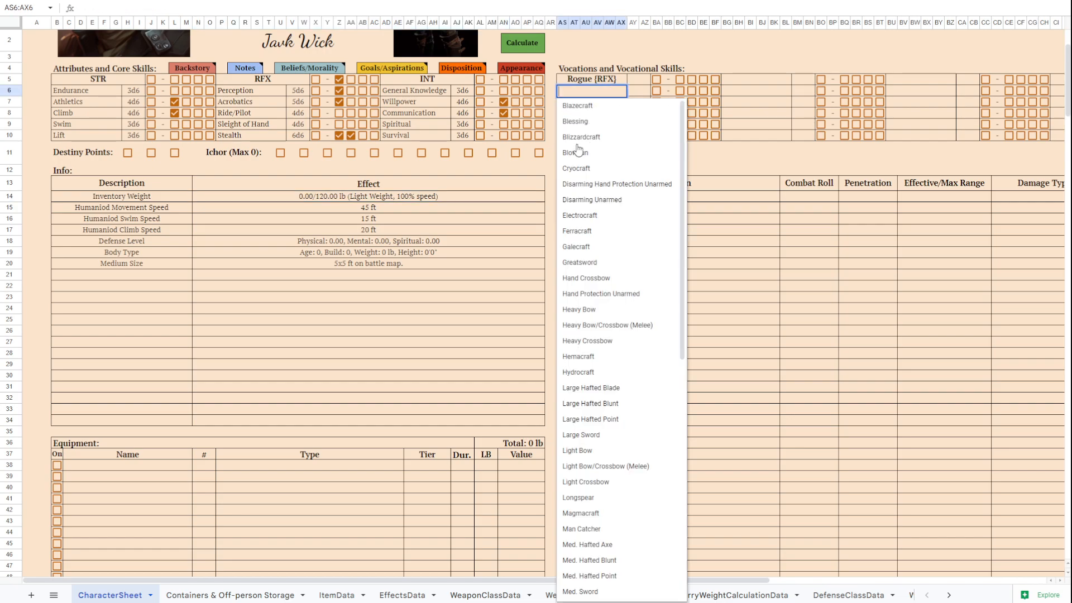
type("Me")
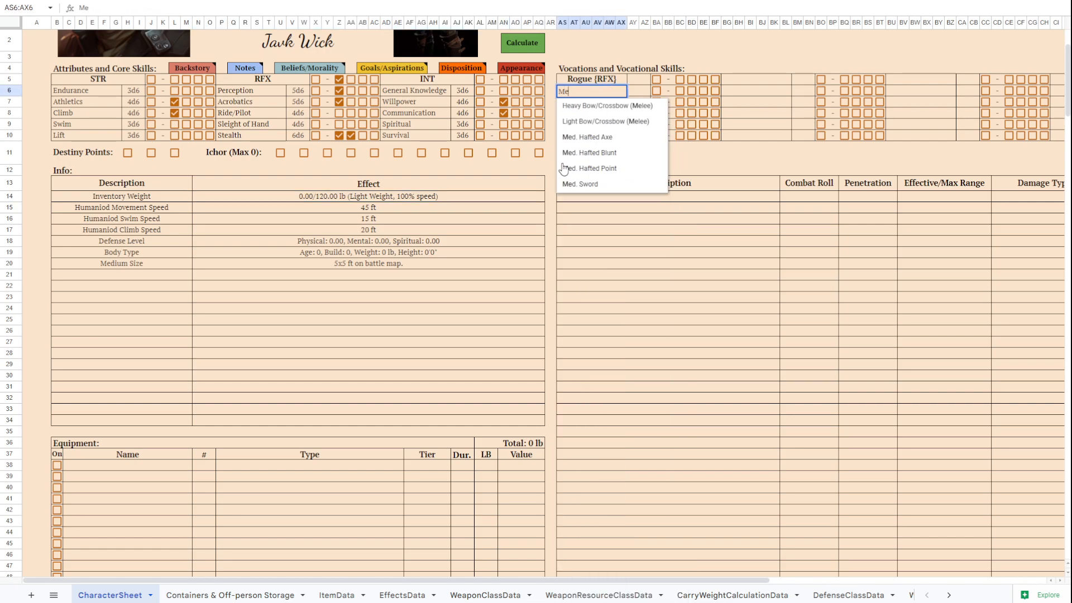
key("BackSpace")
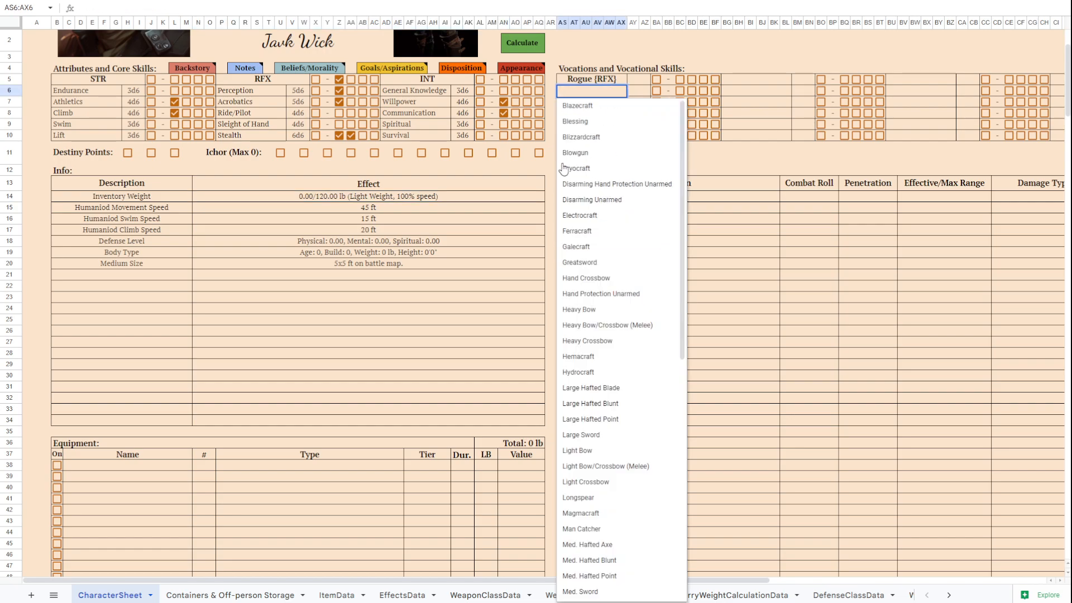
left_click(698, 162)
scroll(293, 475, "down", 5)
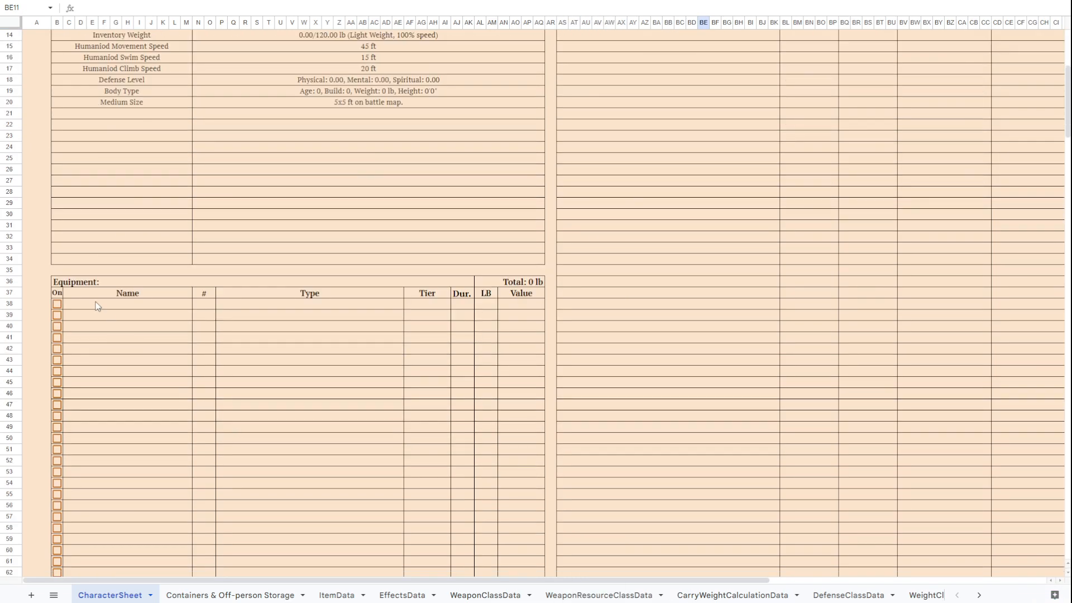
Add Epilogue as the first item in the Equipment table
double_click(97, 305)
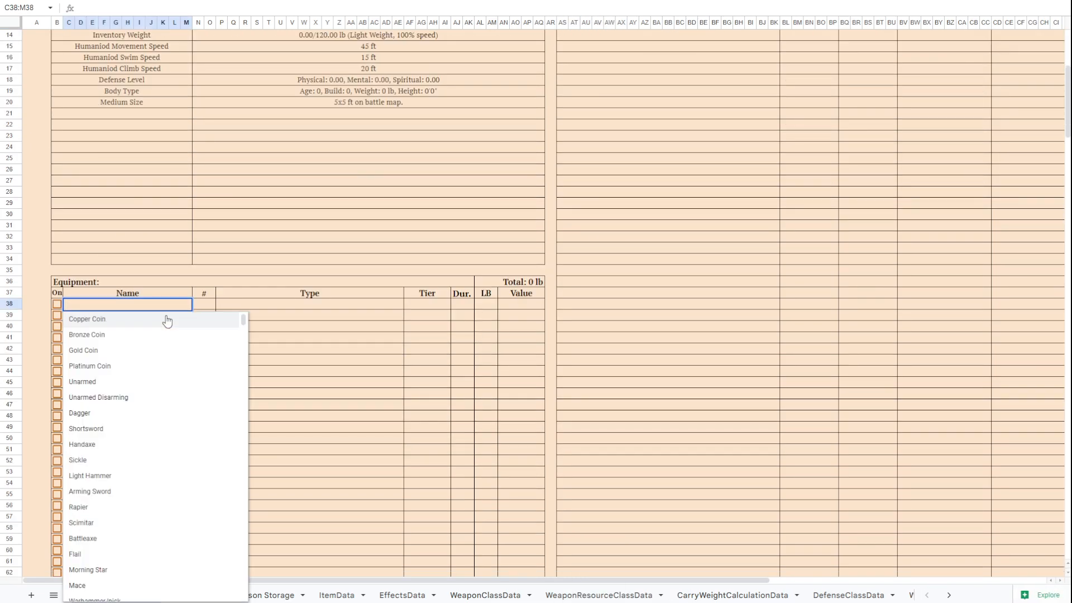
type("Epilogue")
key("Tab")
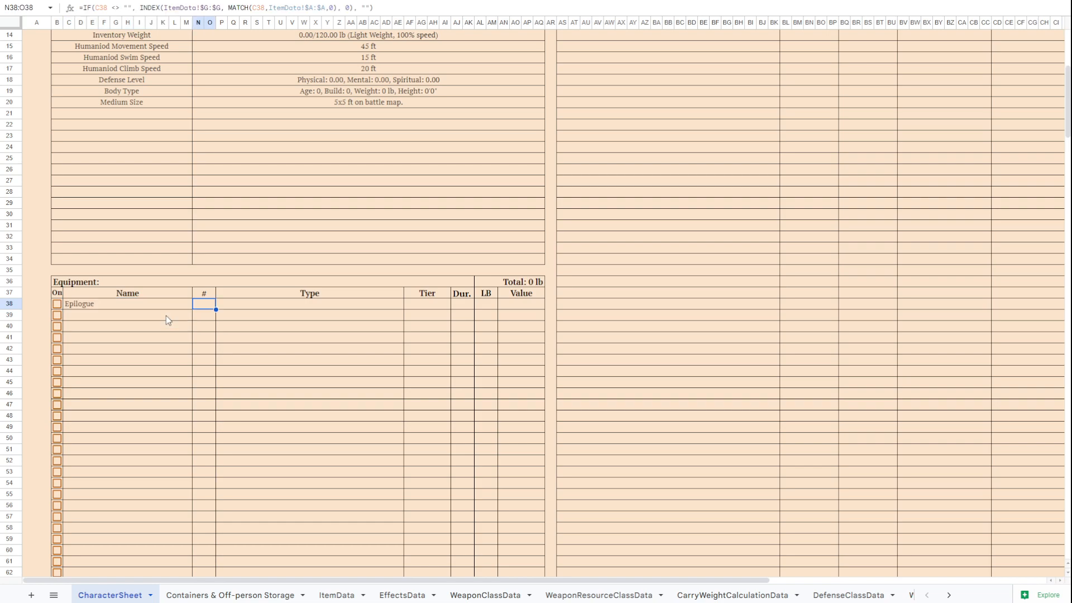
double_click(160, 316)
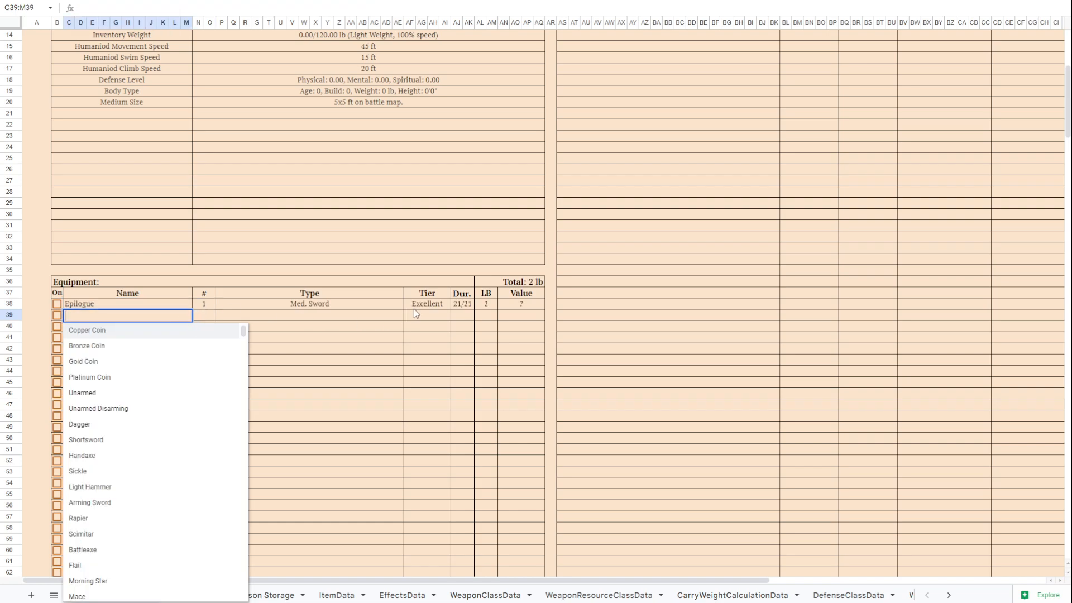
Set the quantity of Epilogue in the Equipment table to 3
left_click(201, 304)
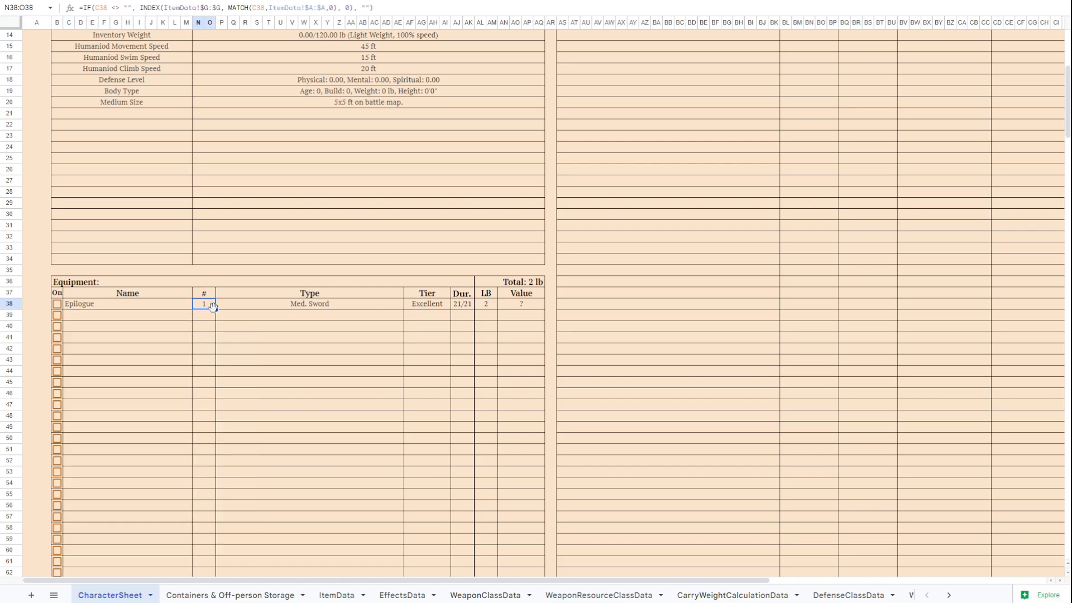
scroll(221, 288, "up", 1)
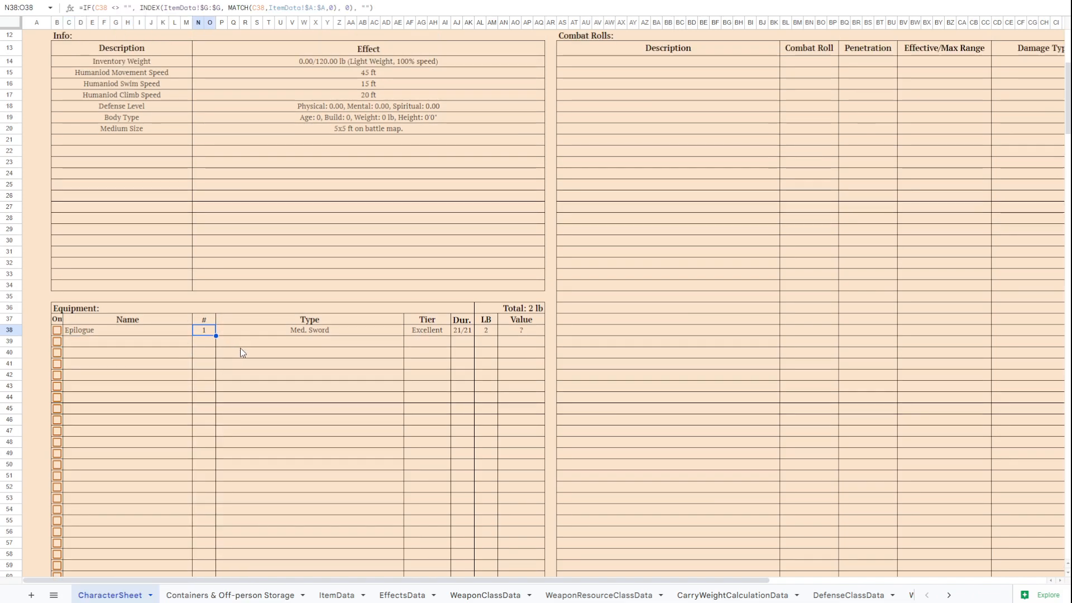
type("3")
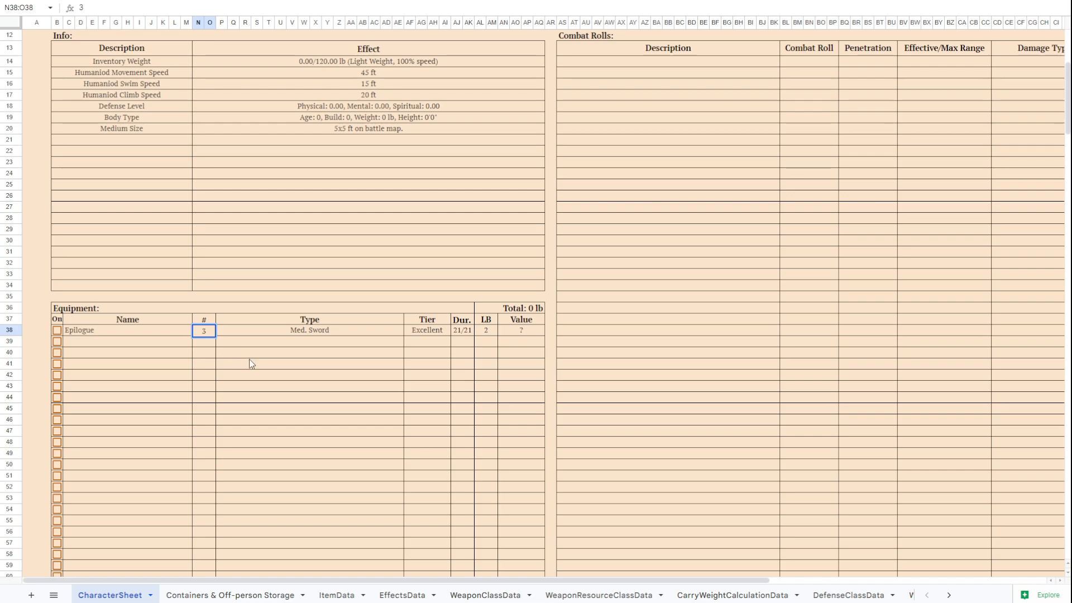
left_click(249, 359)
Inspect the Equipment table's total weight and its SUMPRODUCT formula, and compare with the Inventory Weight row in the Info table
left_click(525, 309)
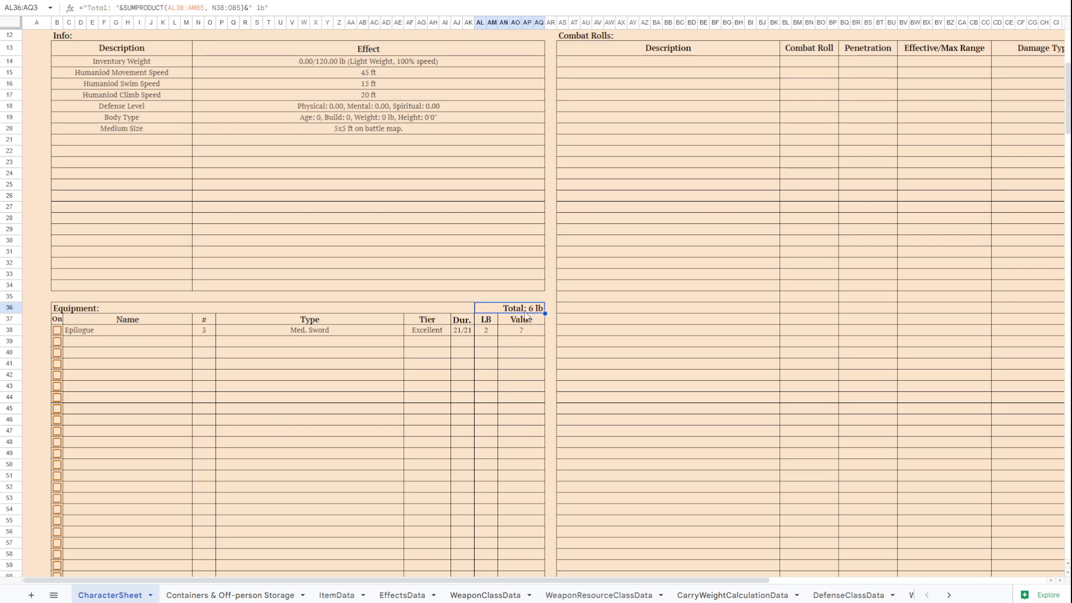
scroll(409, 292, "up", 5)
left_click(304, 168)
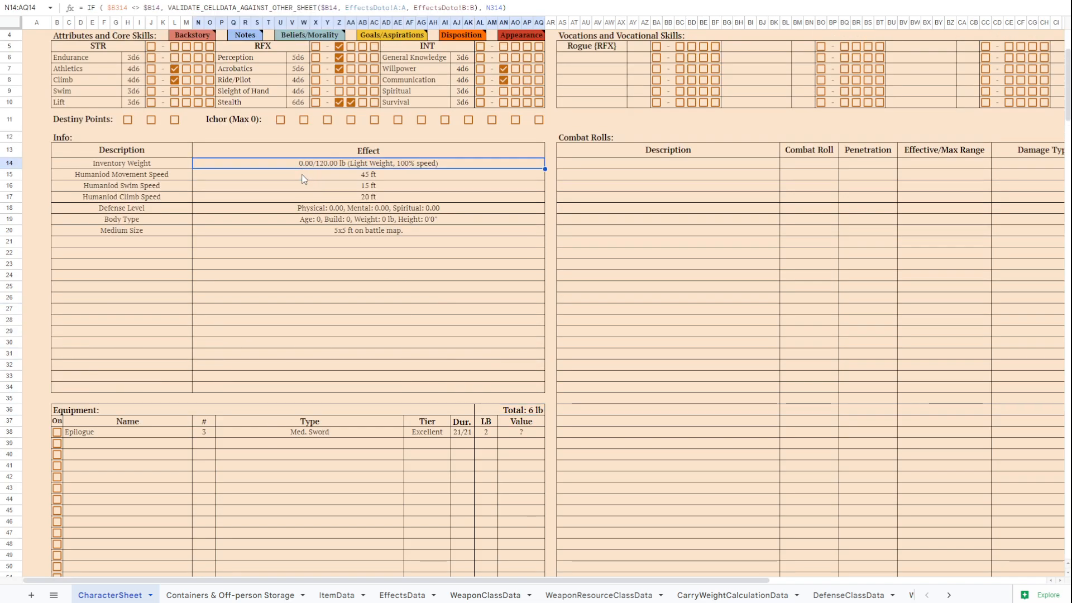
scroll(304, 179, "up", 3)
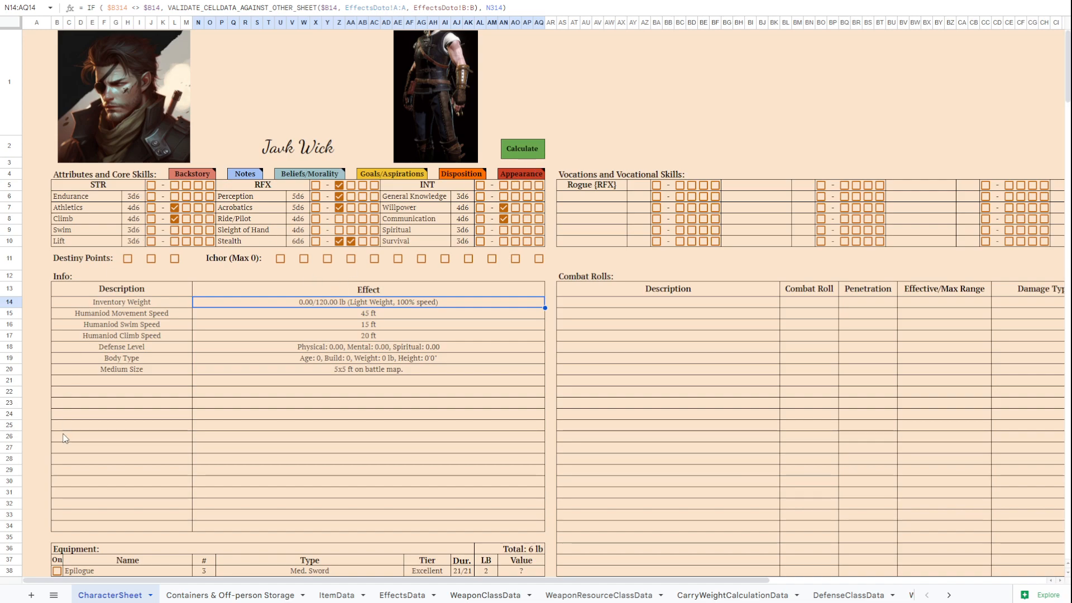
scroll(351, 471, "down", 3)
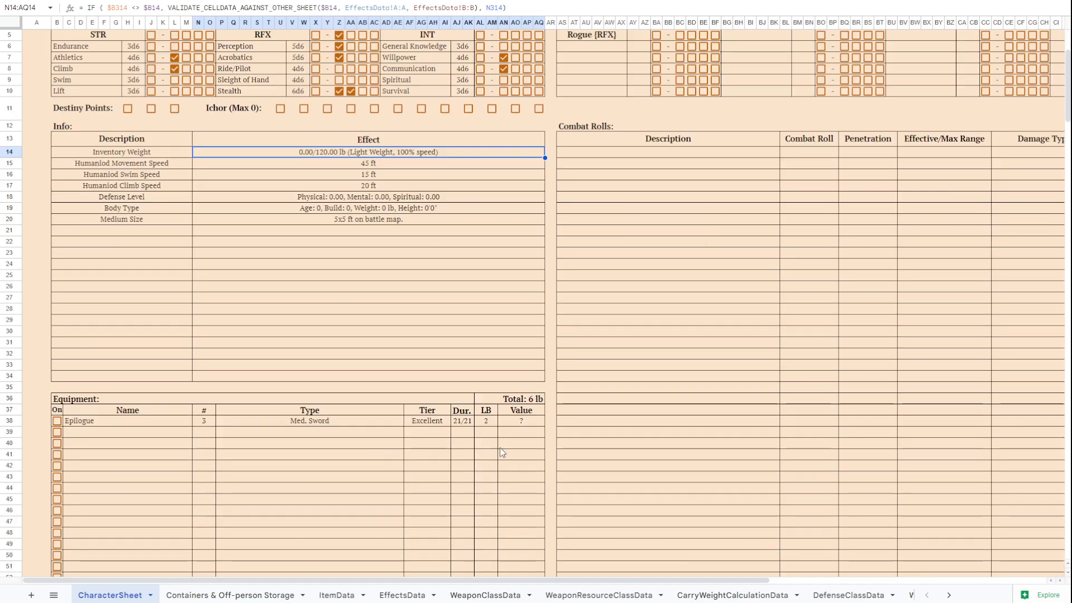
left_click(538, 404)
left_click_drag(104, 8, 269, 9)
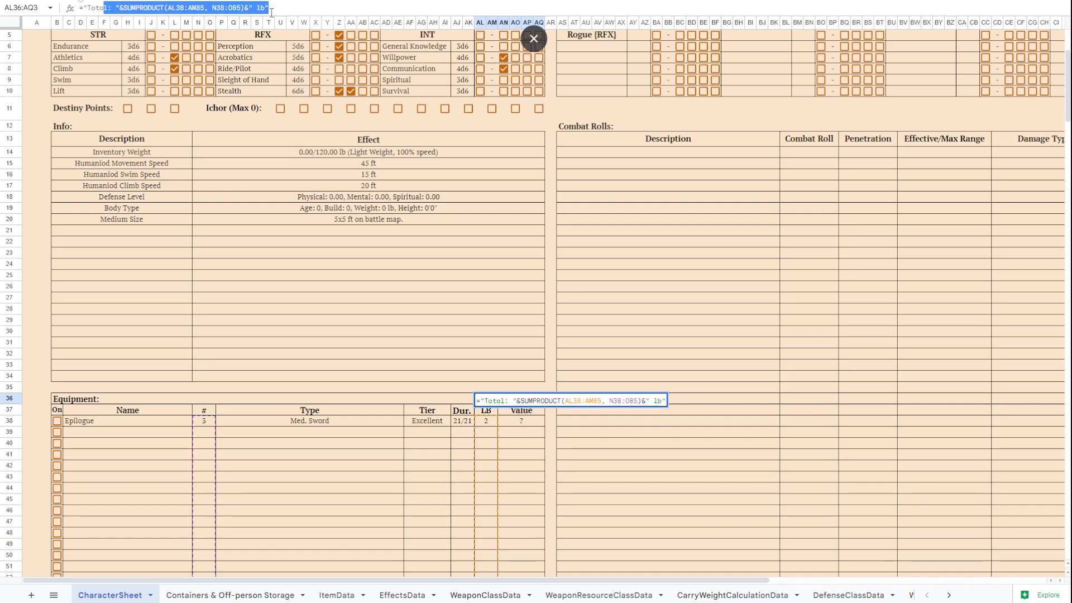
left_click(269, 275)
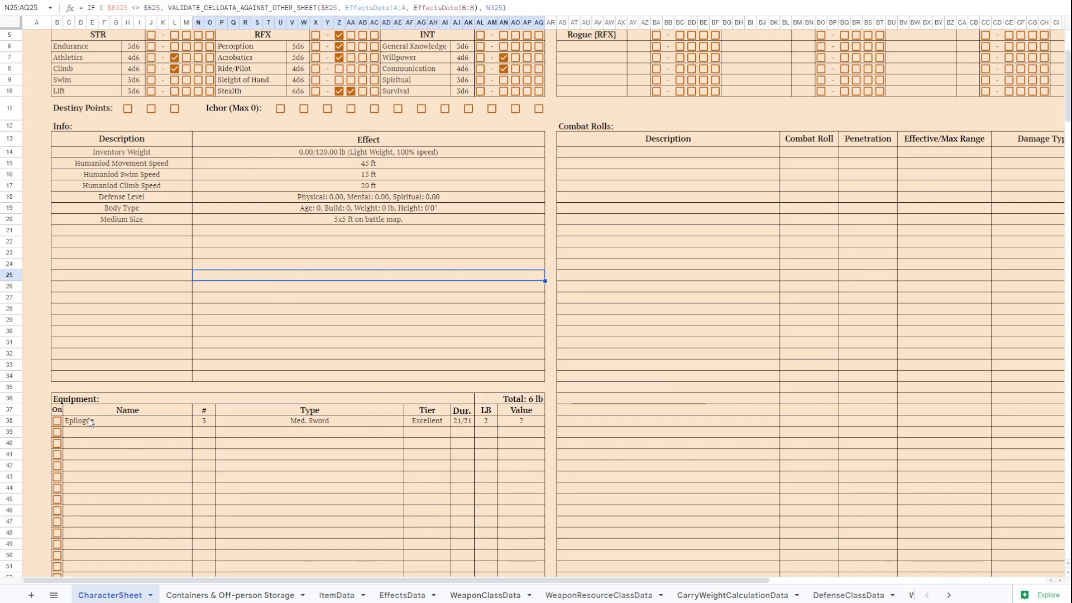
Mark Epilogue as equipped and set its quantity to 1
left_click(57, 421)
left_click(207, 419)
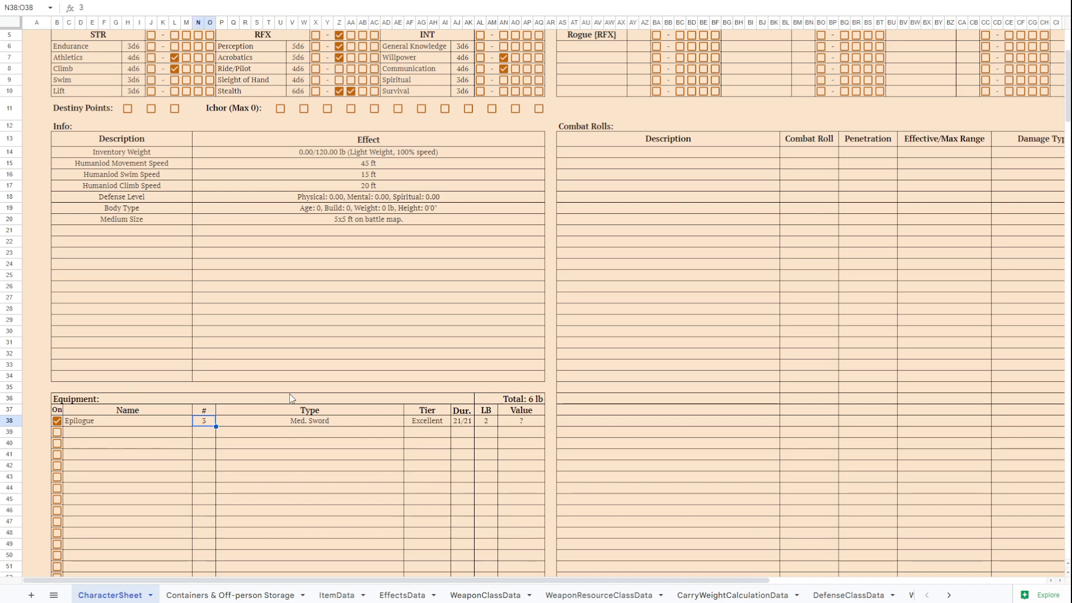
type("1")
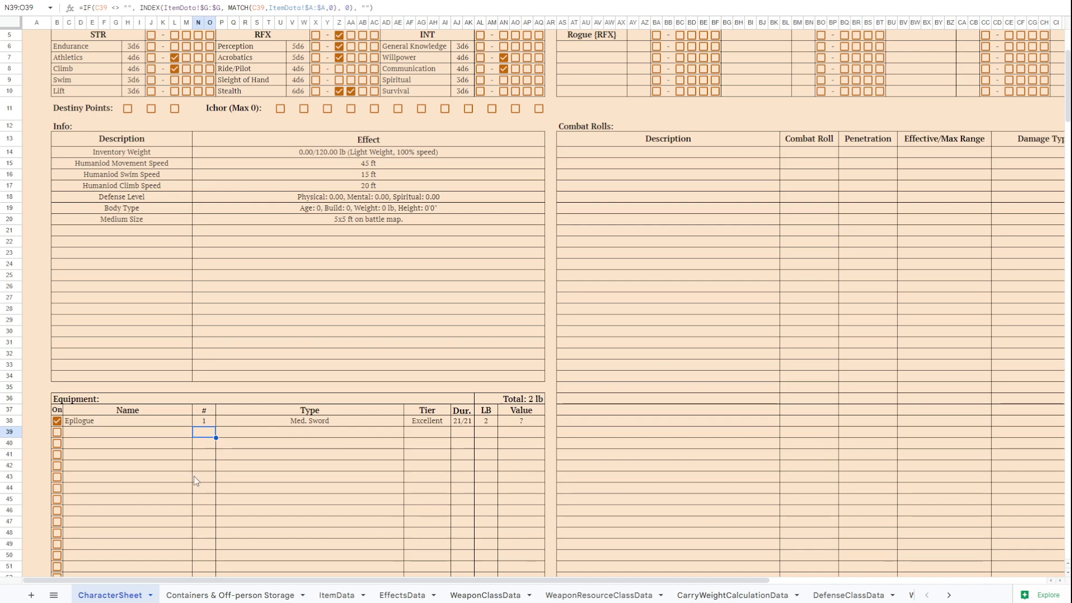
Add a Superior Gambeson Coat in row 40 of the Equipment table, leaving row 39 empty
double_click(160, 433)
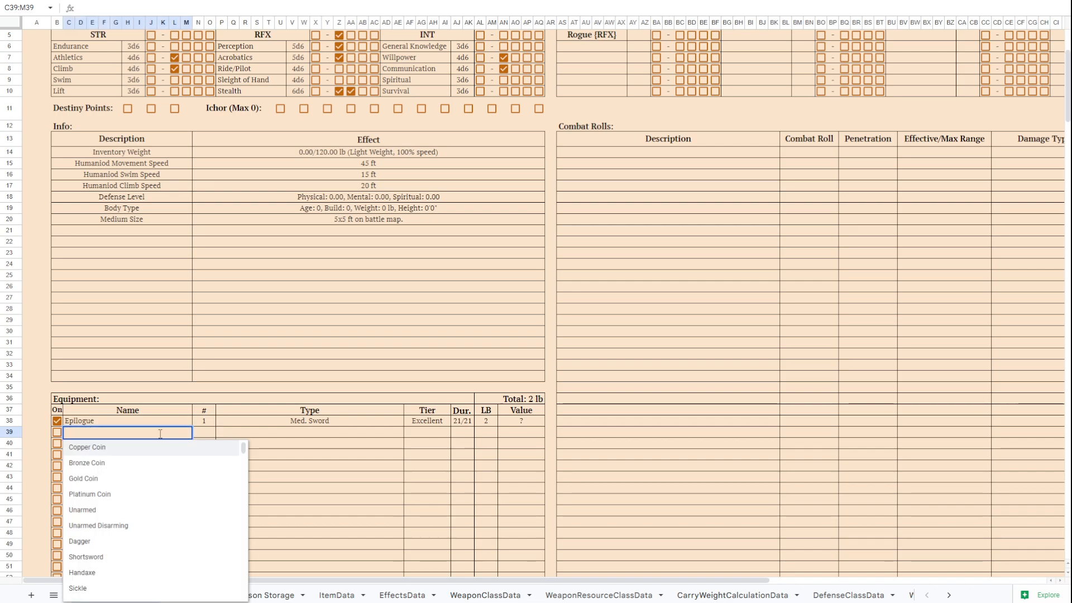
left_click(270, 447)
double_click(96, 445)
type("Gam")
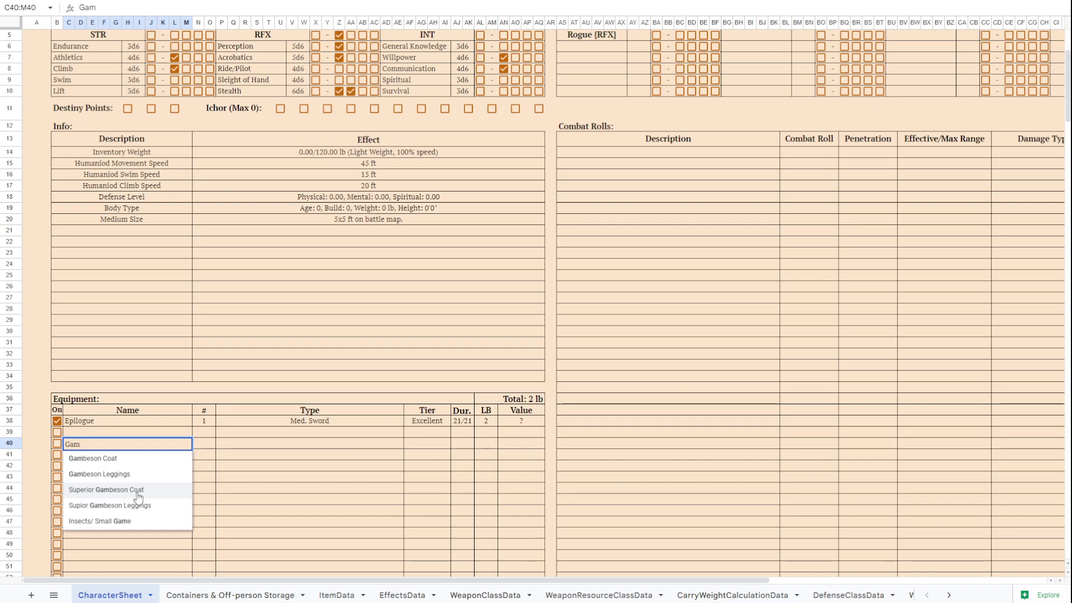
left_click(101, 490)
Add Supior Gambeson Leggings below the coat and mark both gambeson pieces as equipped
double_click(110, 453)
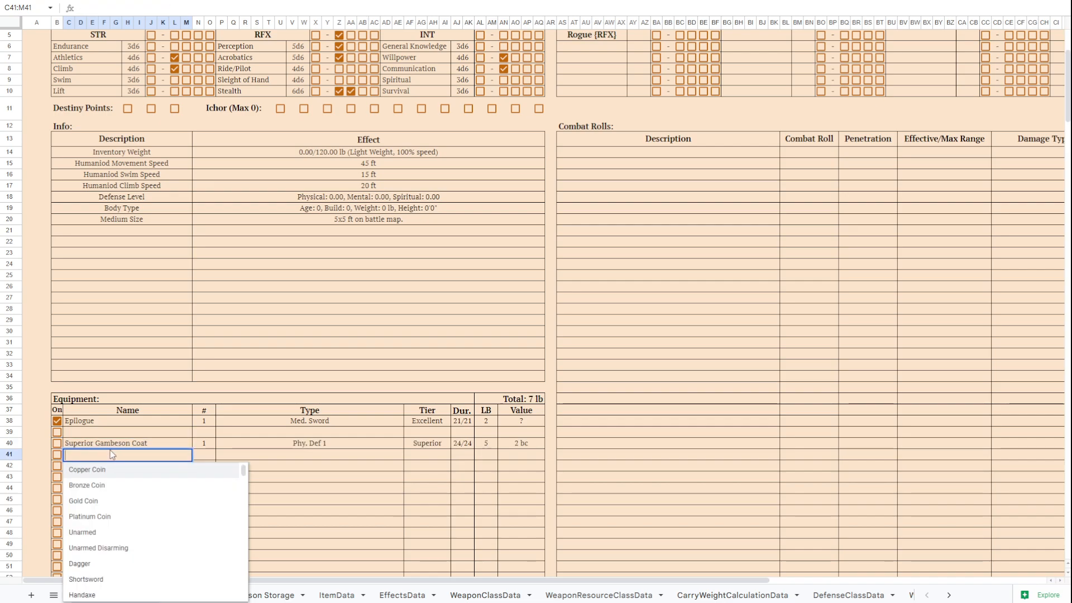
type("Sup")
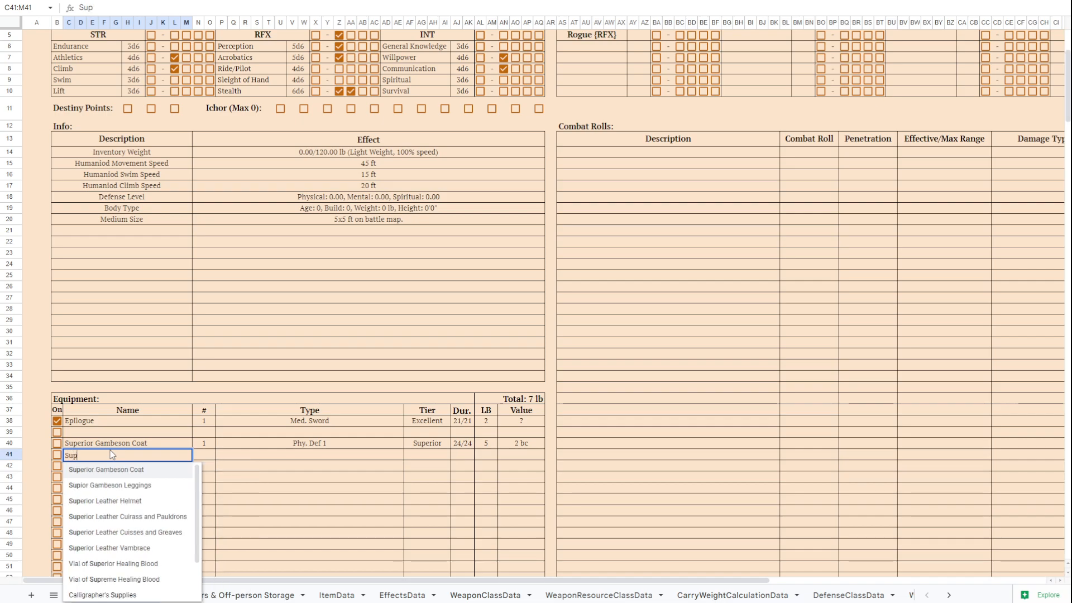
left_click(139, 486)
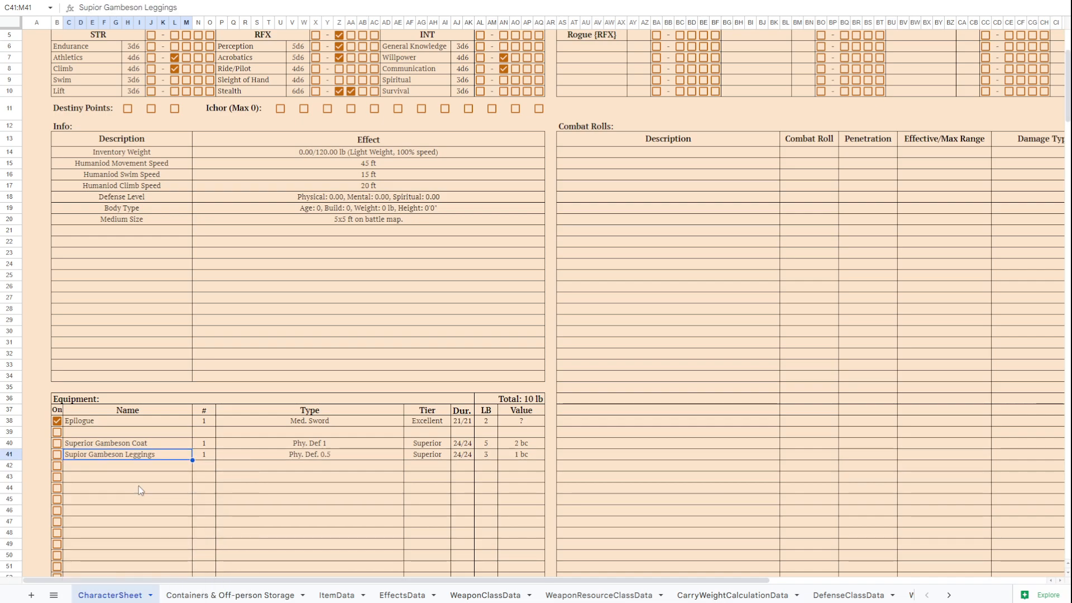
left_click(57, 443)
left_click(57, 453)
Add an Arming Sword in the empty row below Epilogue, compare the two swords' tiers, and mark the Arming Sword as equipped
left_click(101, 433)
type("Armin")
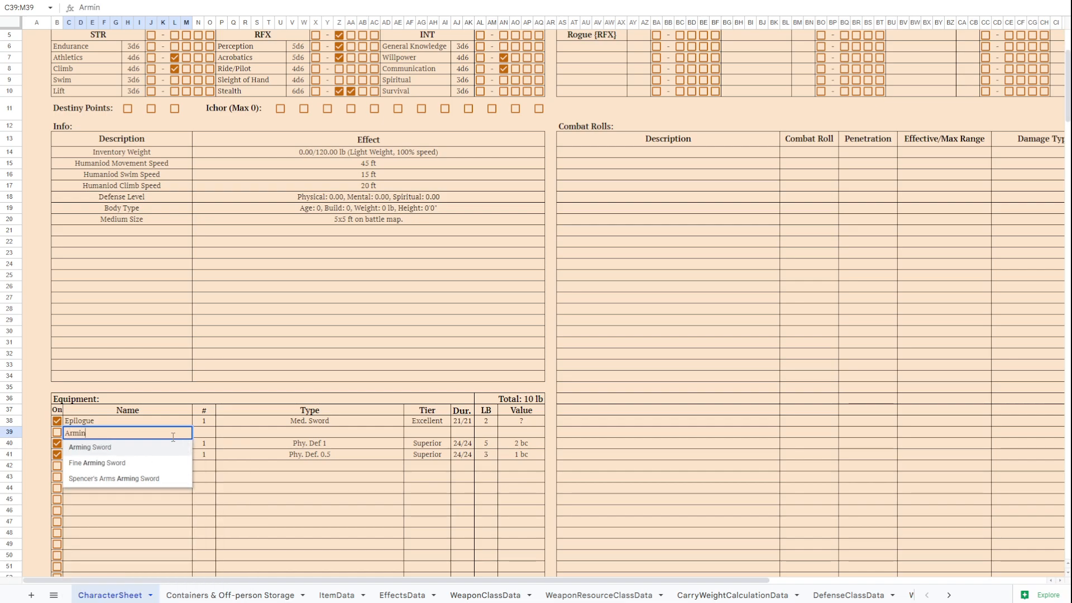
left_click(160, 453)
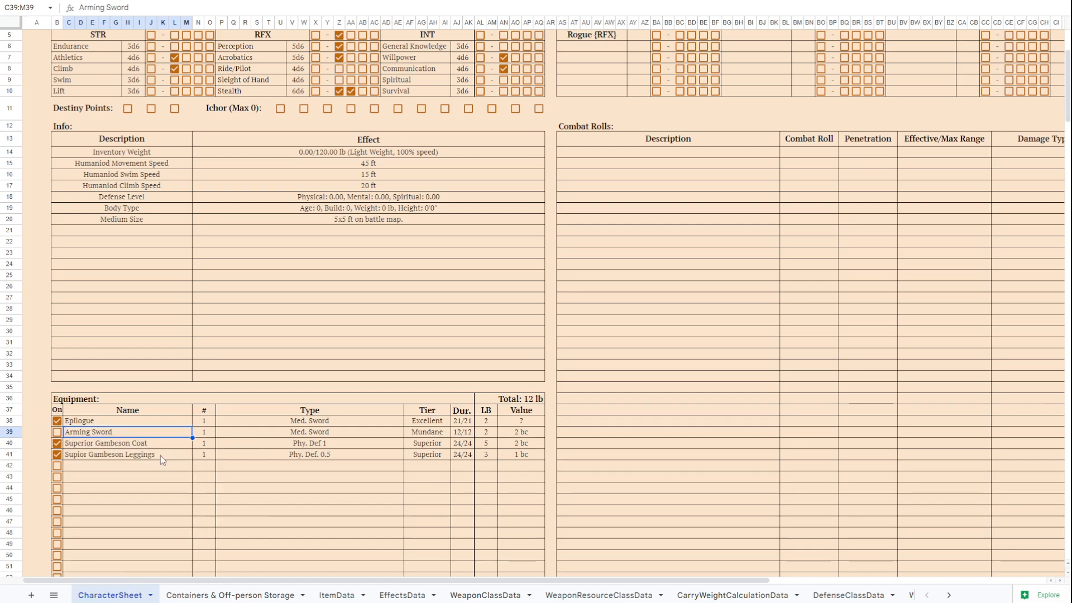
left_click(427, 435)
left_click(434, 423)
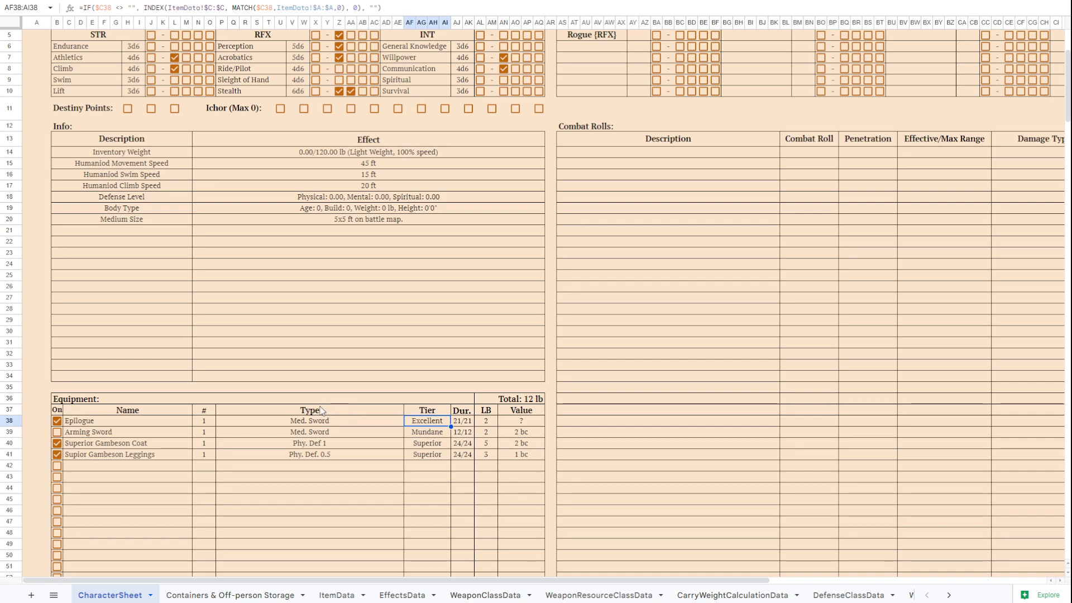
left_click(57, 432)
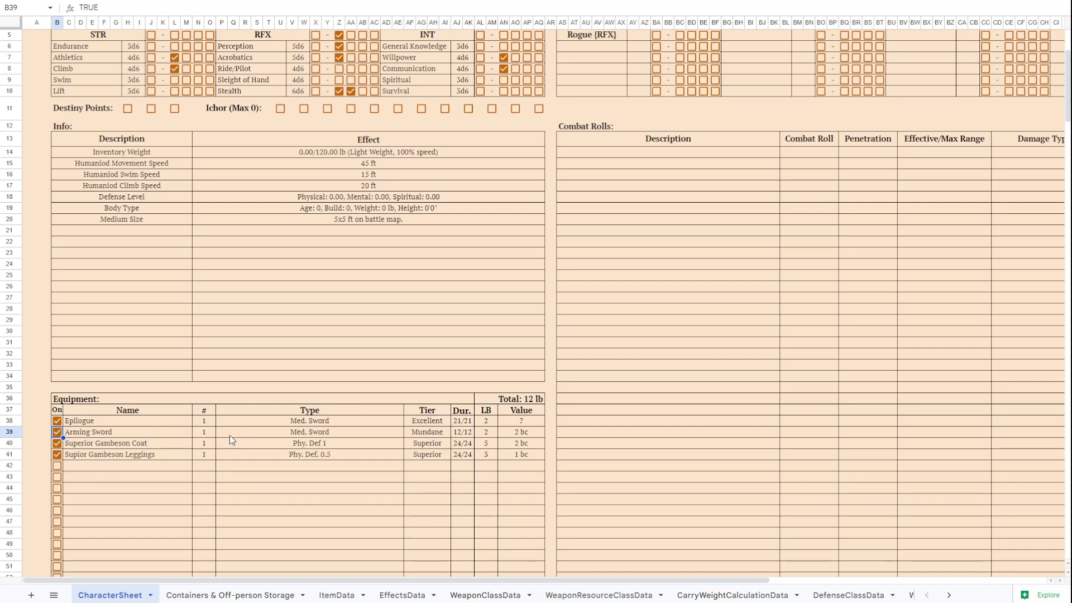
Add Backpack (1 ft^3, 30 lb capacity) in row 43 of the Equipment table and mark it as equipped
left_click(122, 477)
type("Back")
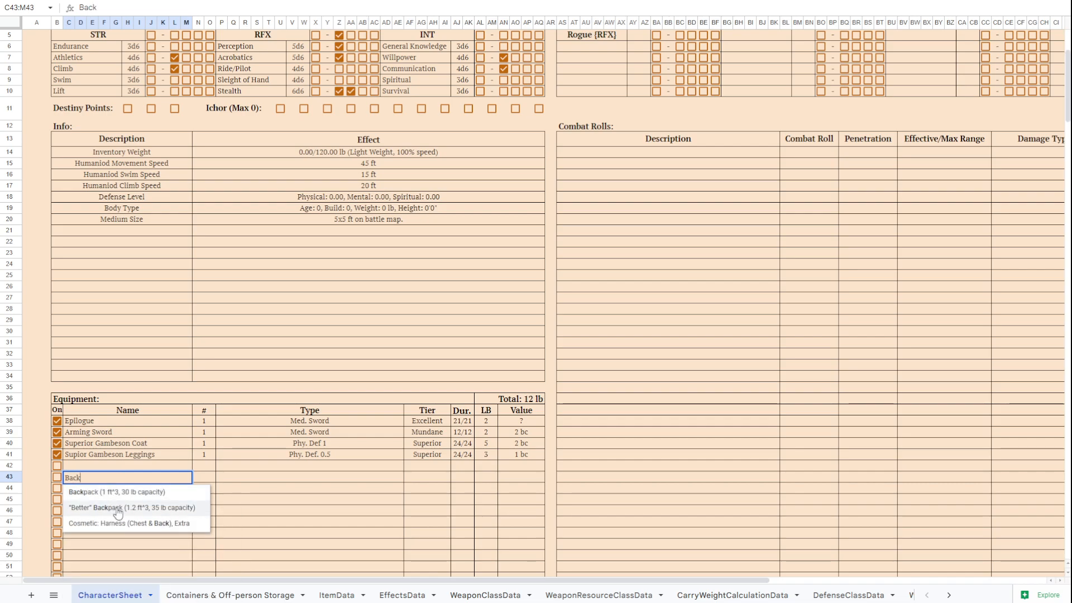
left_click(122, 492)
left_click(57, 476)
Add a healer item in the row below the backpack and mark it as equipped
left_click(85, 496)
type("Healr")
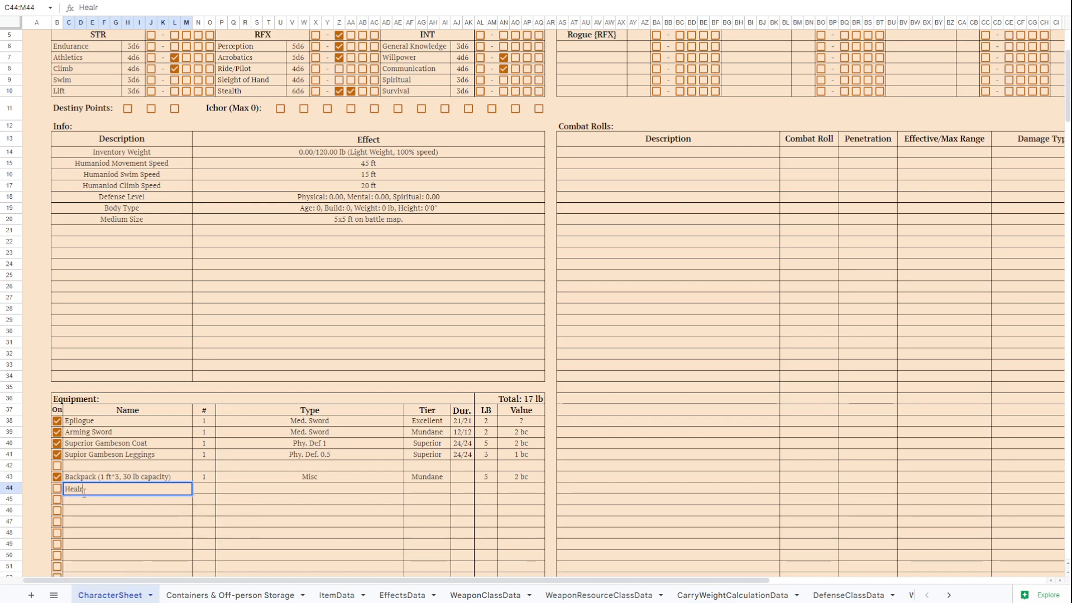
left_click(89, 504)
left_click(57, 488)
Browse the available item choices for equipment row 45 without picking one
double_click(176, 498)
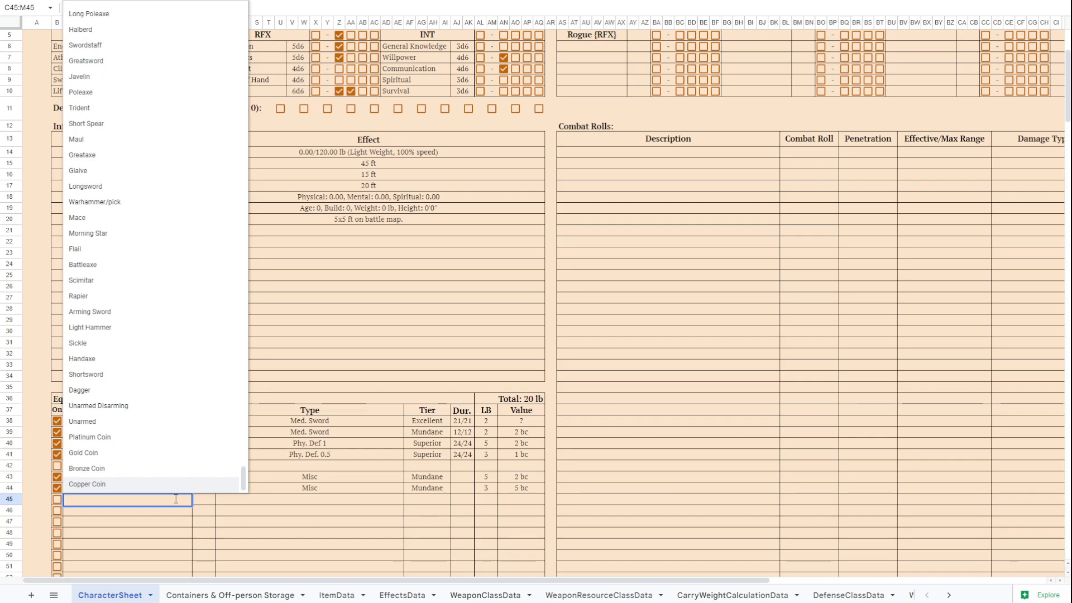
scroll(163, 394, "up", 10)
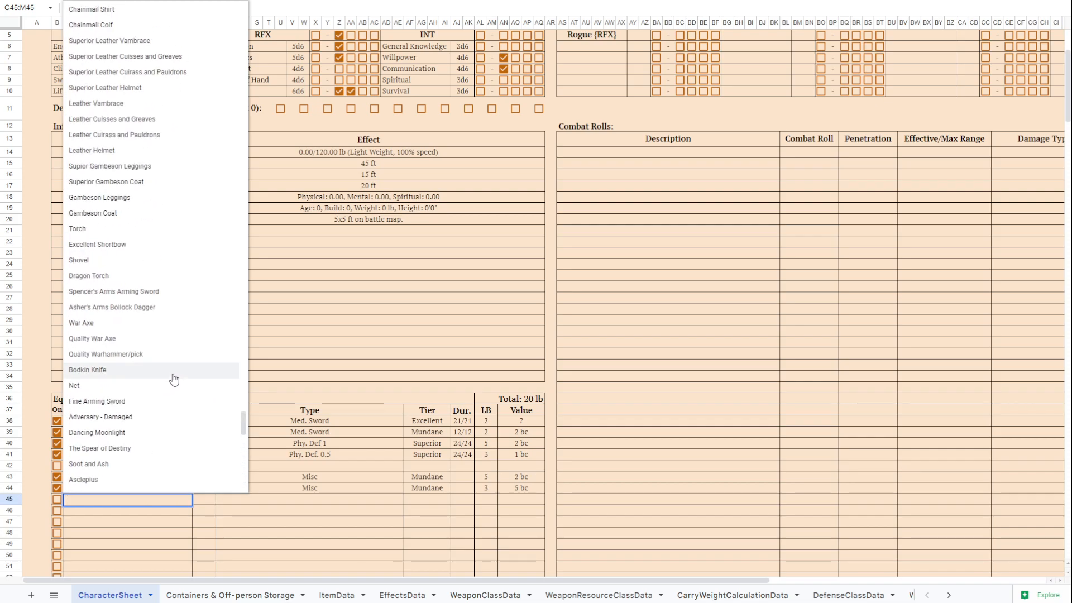
scroll(177, 381, "up", 10)
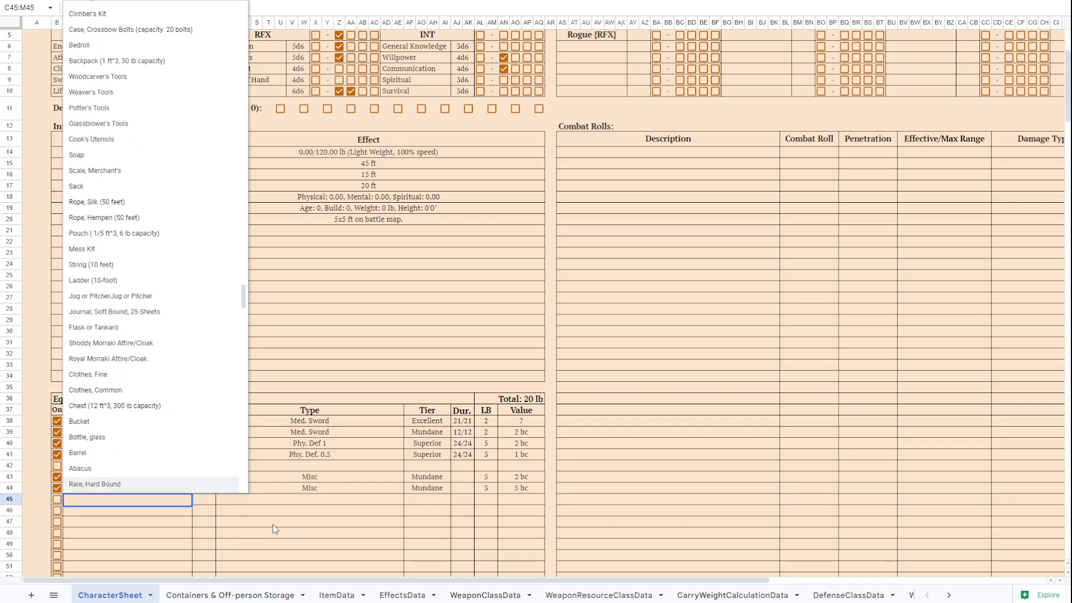
left_click(274, 527)
Look through the item list on the ItemData sheet and bring up the link preview of Epilogue
left_click(336, 597)
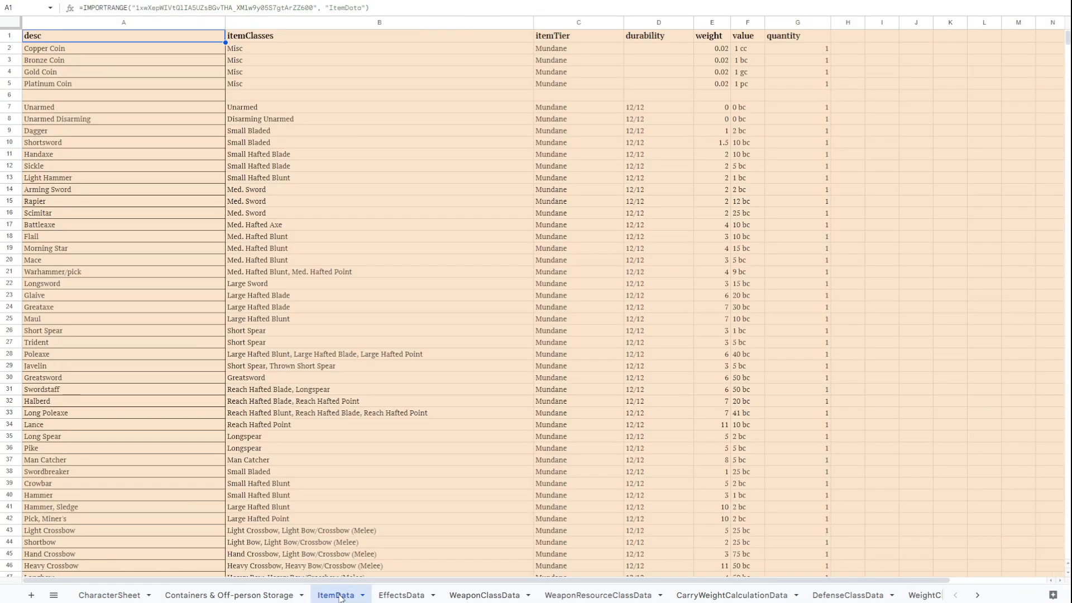
scroll(190, 285, "down", 20)
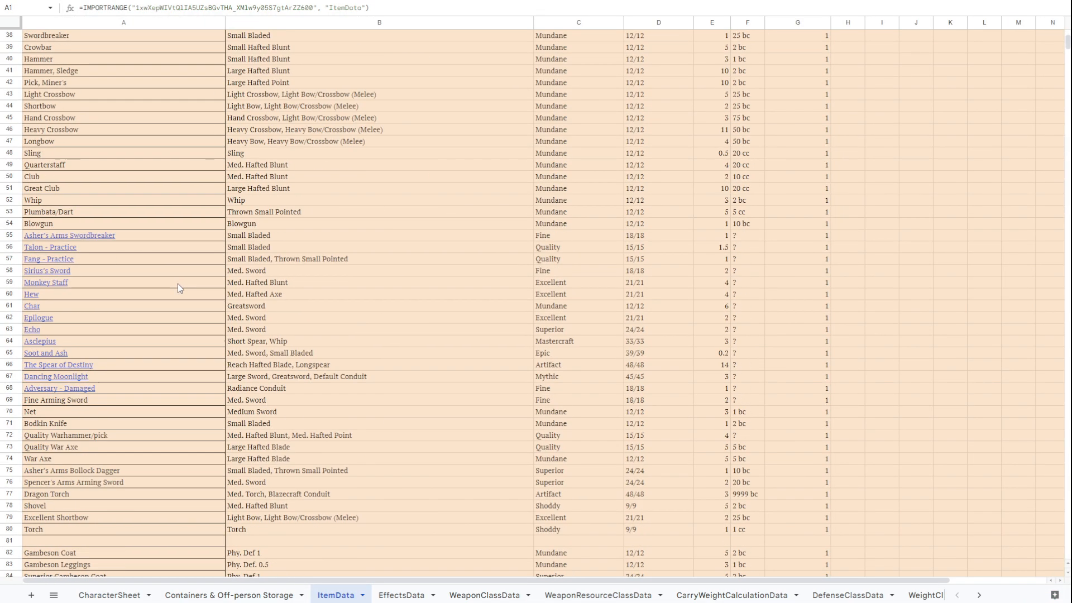
scroll(179, 284, "down", 20)
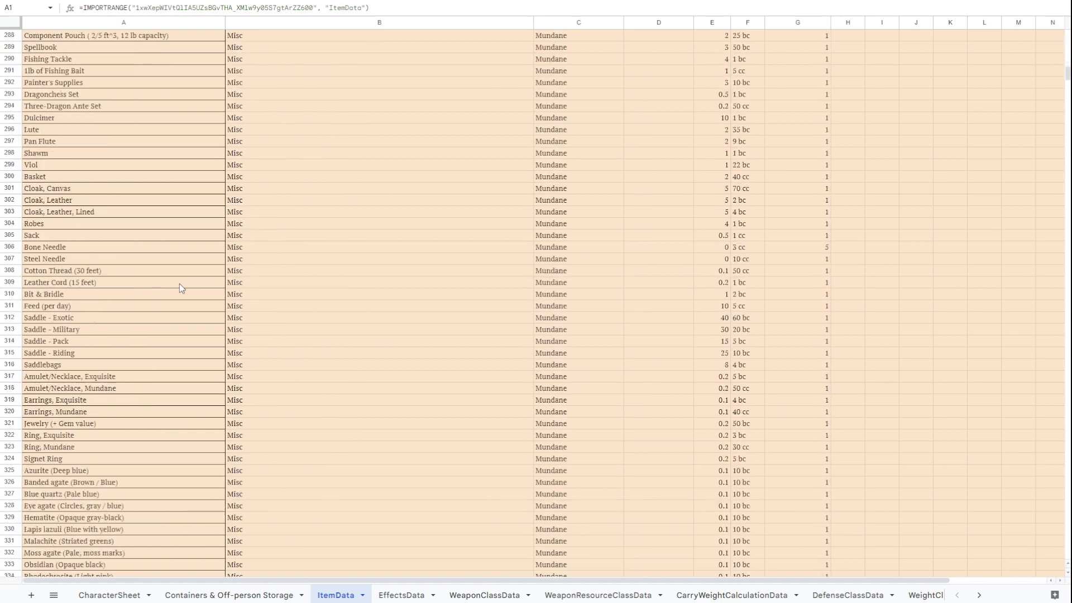
scroll(183, 289, "down", 15)
scroll(184, 290, "up", 20)
scroll(184, 290, "up", 20)
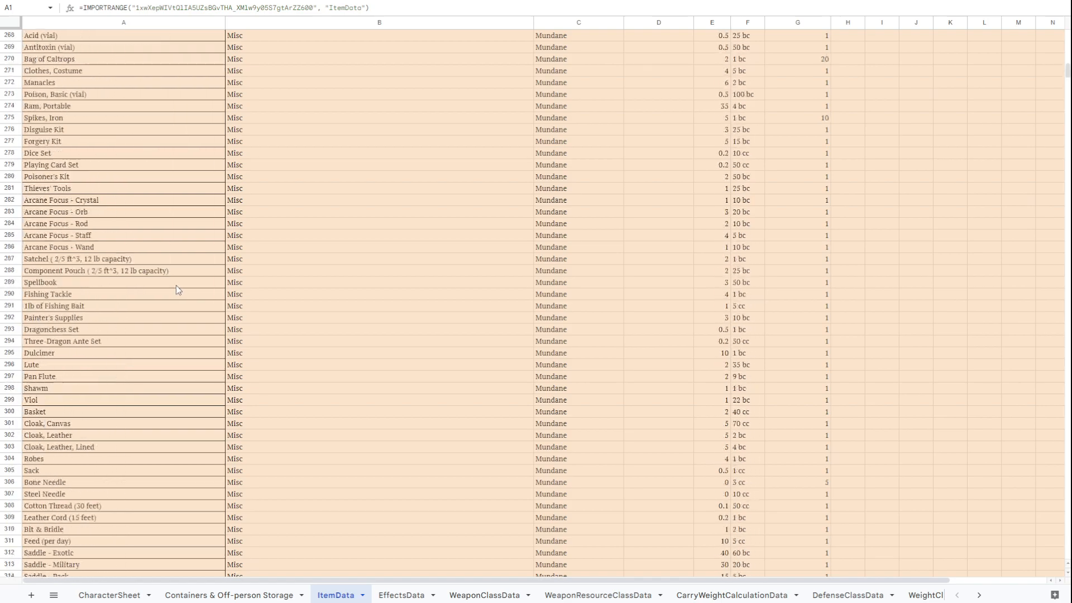
scroll(155, 299, "up", 12)
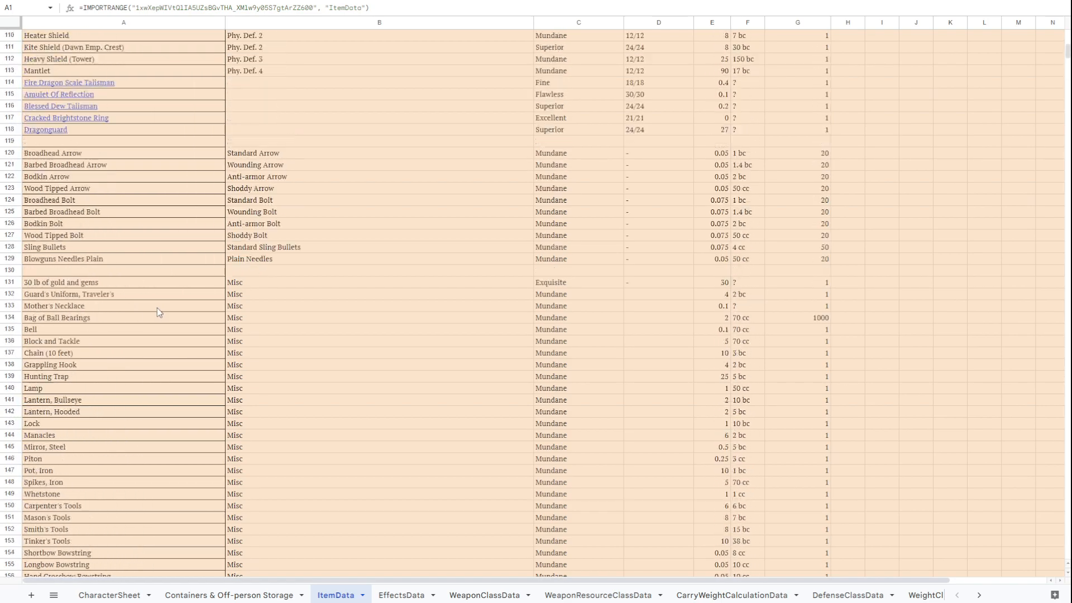
scroll(157, 311, "up", 5)
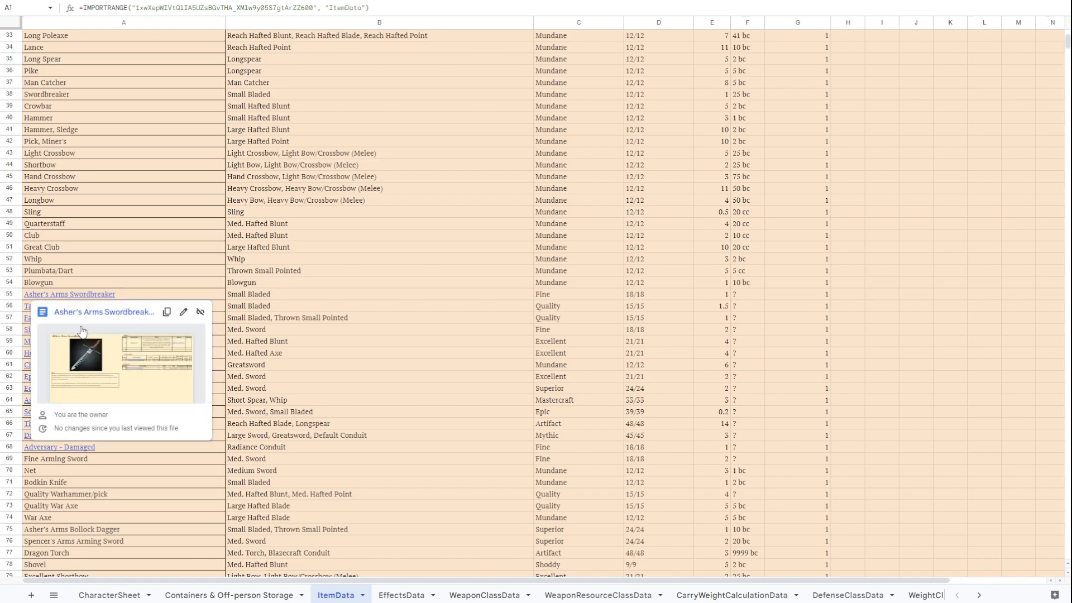
left_click(125, 249)
mouse_move(43, 378)
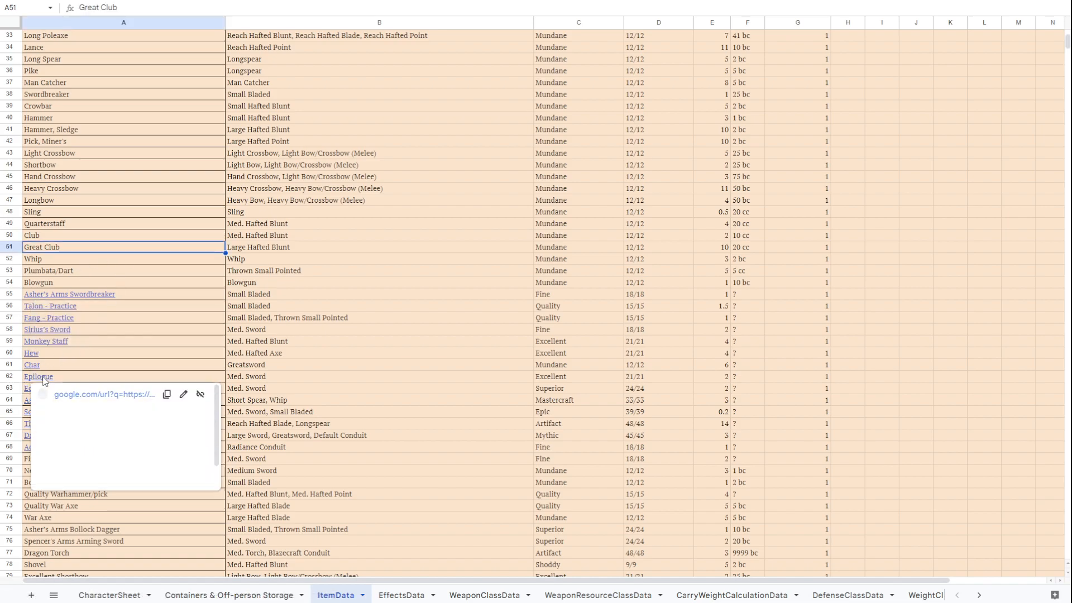
Open the linked Epilogue document and examine its sword images, description text, and effect entry
left_click(72, 396)
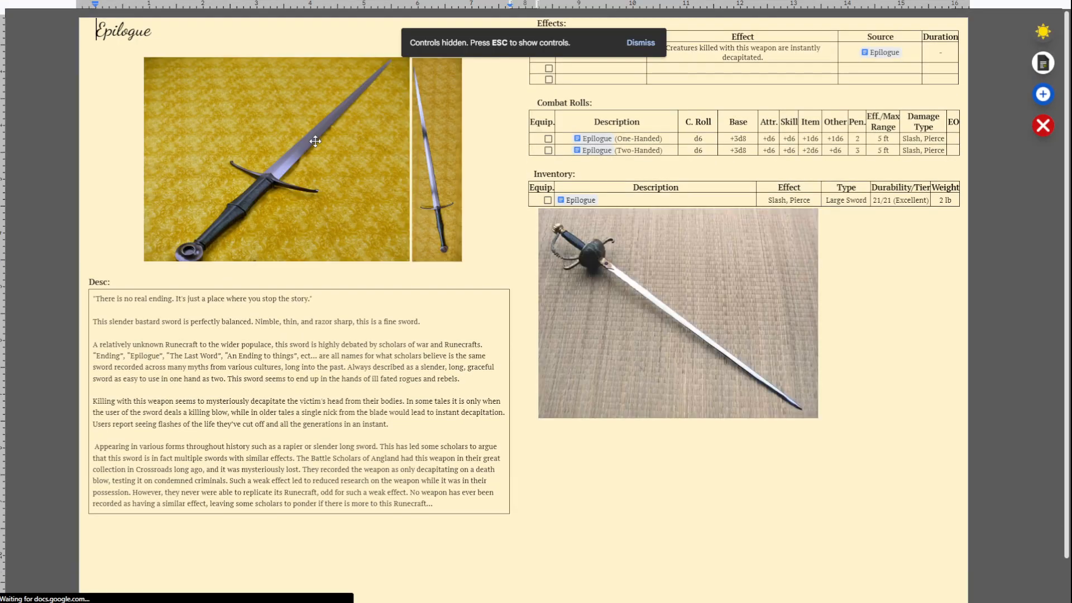
left_click(241, 192)
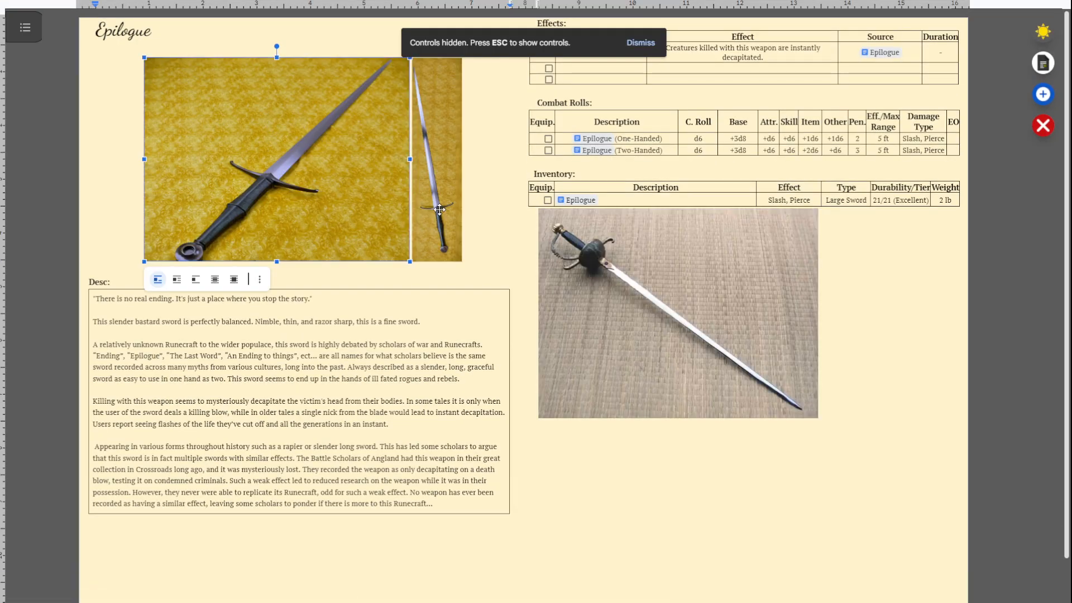
left_click(447, 205)
left_click(170, 154)
left_click_drag(108, 322, 450, 504)
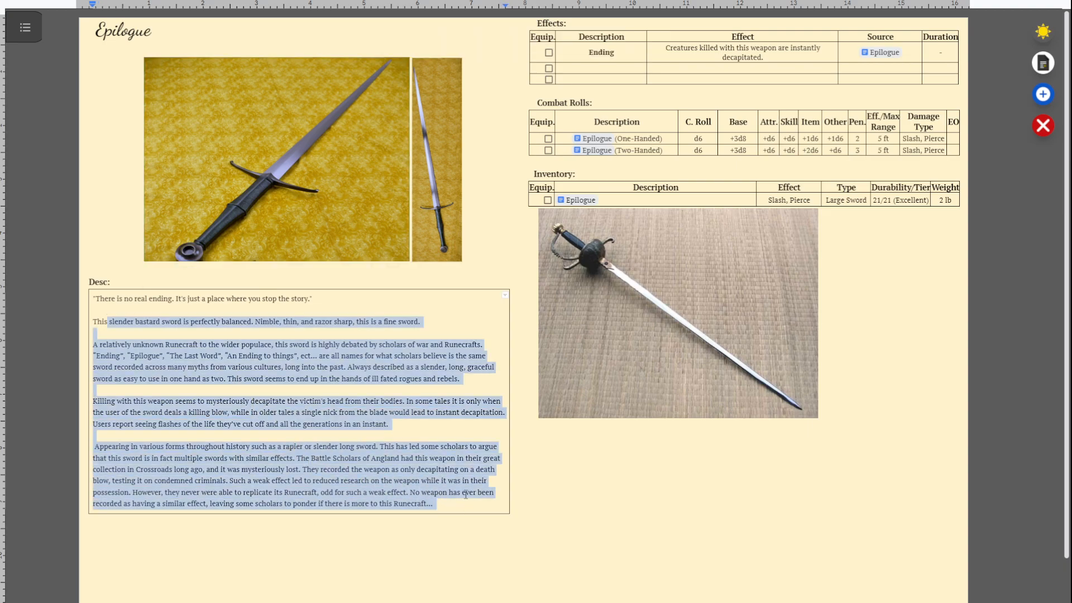
left_click(712, 279)
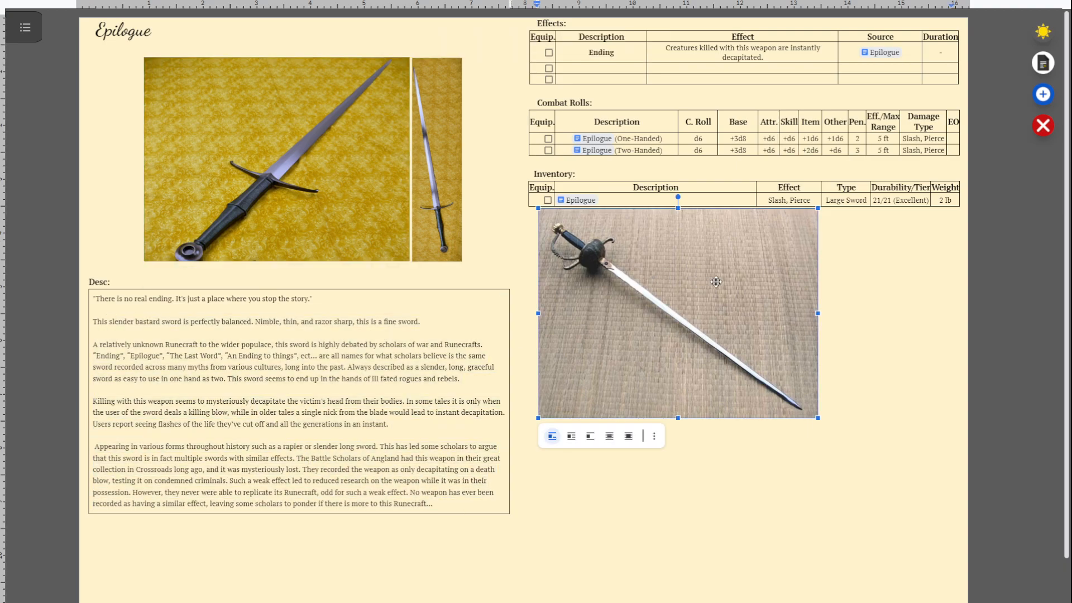
left_click_drag(421, 380, 93, 344)
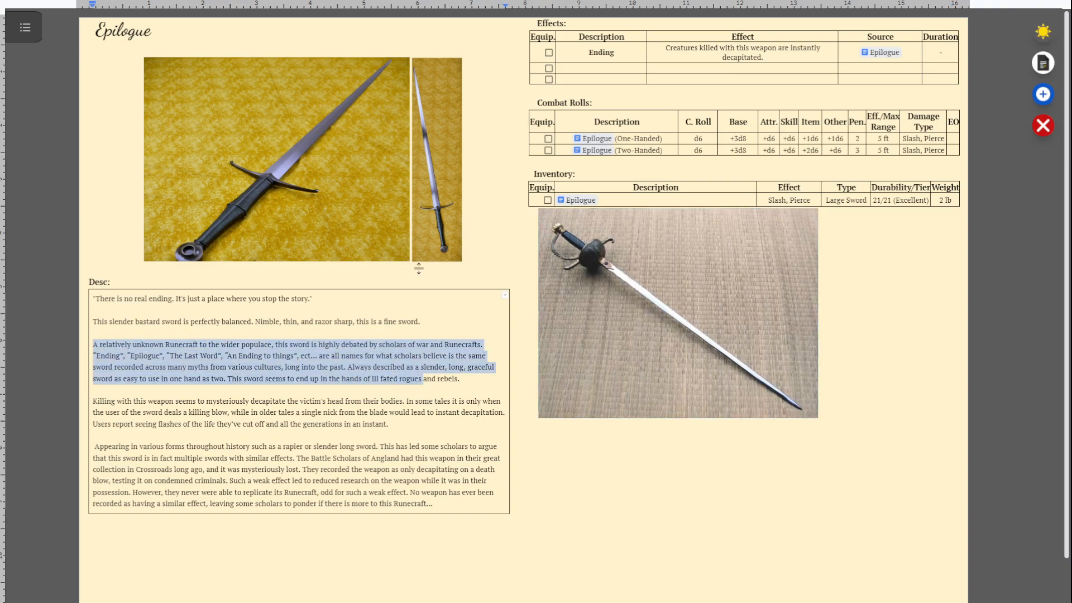
left_click(722, 68)
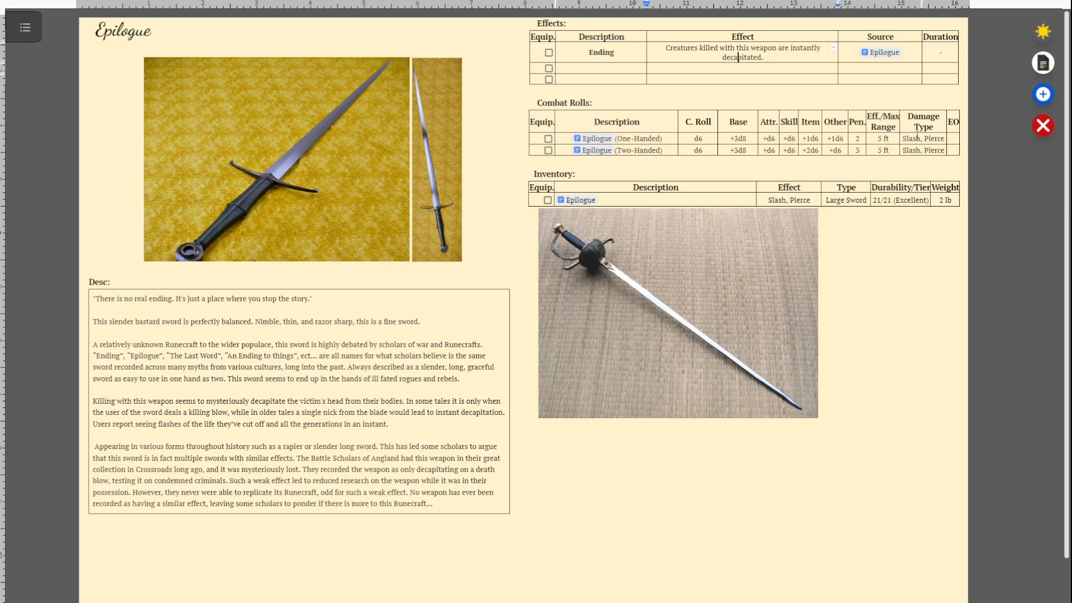
mouse_move(533, 41)
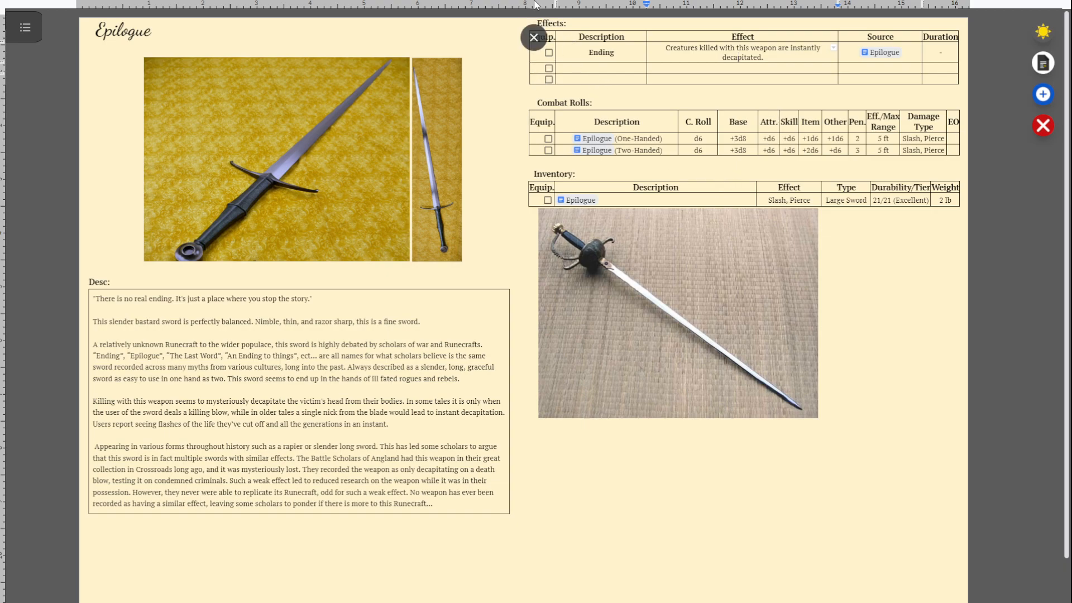
left_click(533, 39)
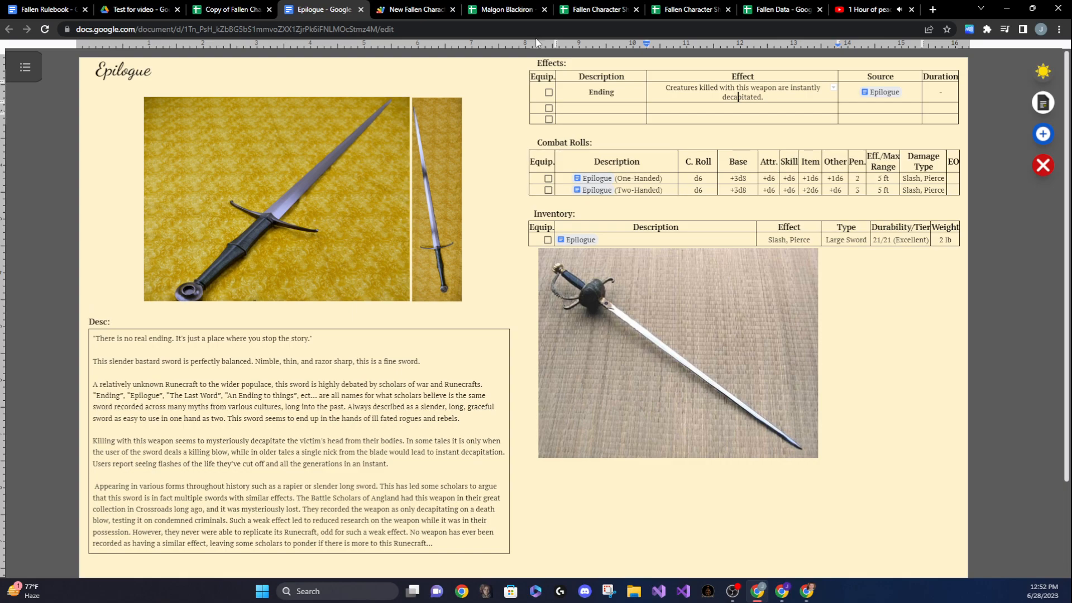
Copy the linked Epilogue entry from the ItemData sheet into the Name cell of Equipment row 38 on the CharacterSheet
left_click(229, 12)
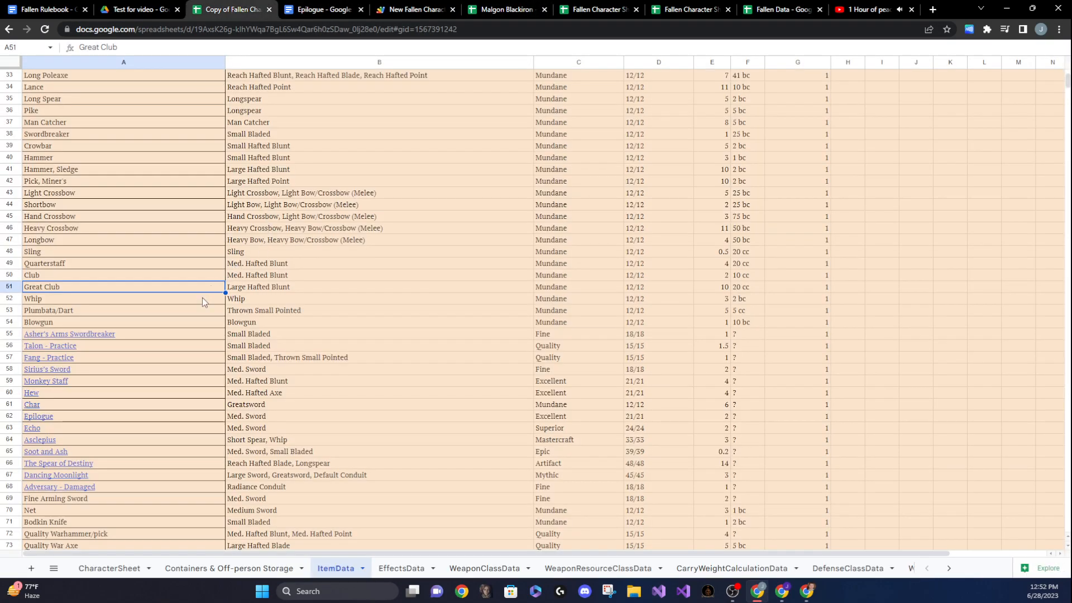
left_click(59, 416)
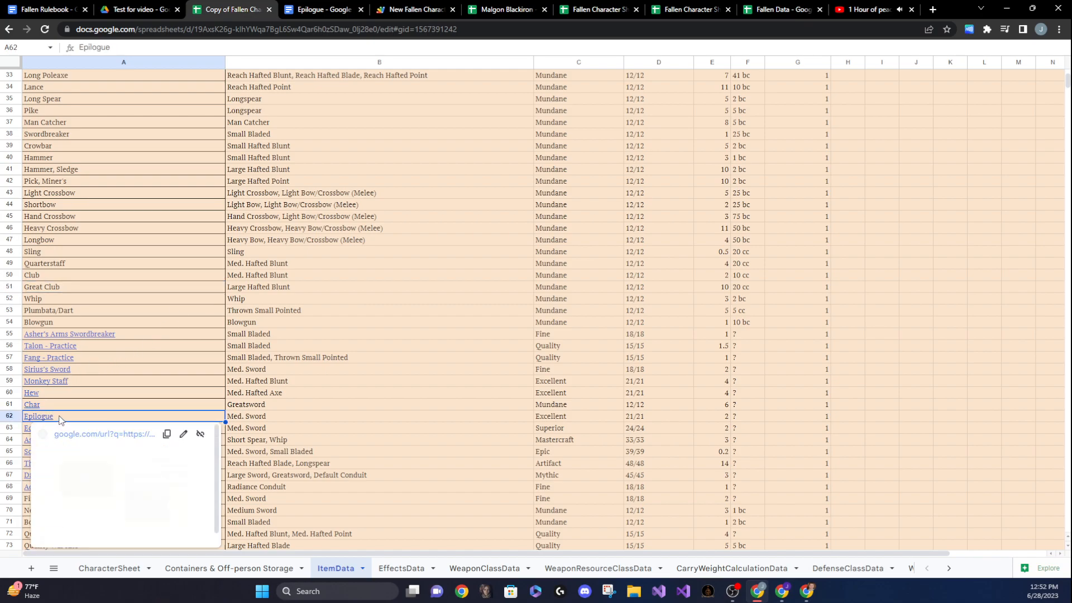
key("ctrl+c")
left_click(107, 570)
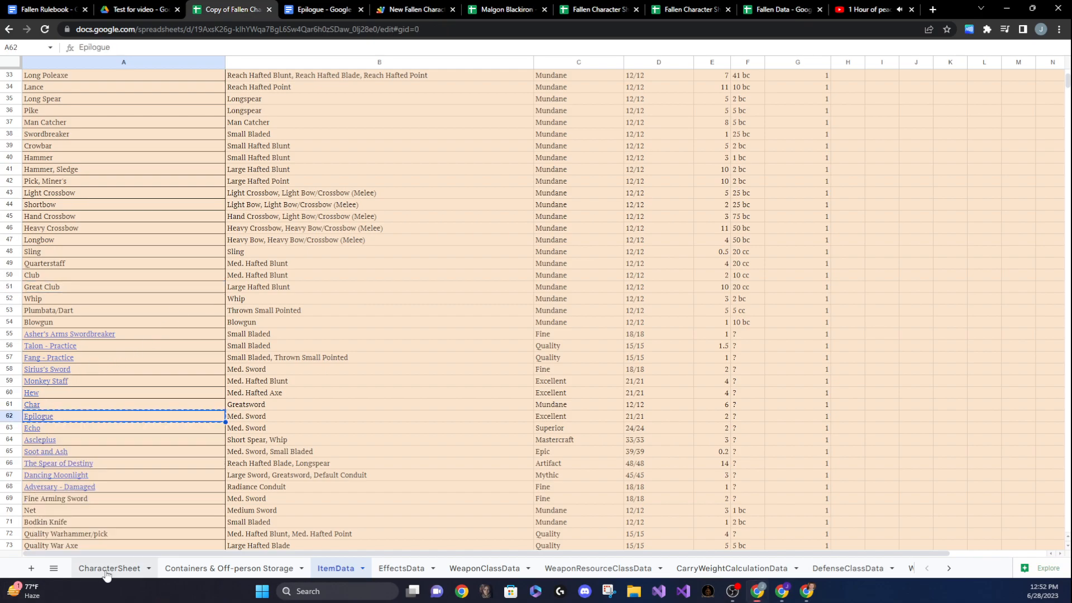
left_click(98, 457)
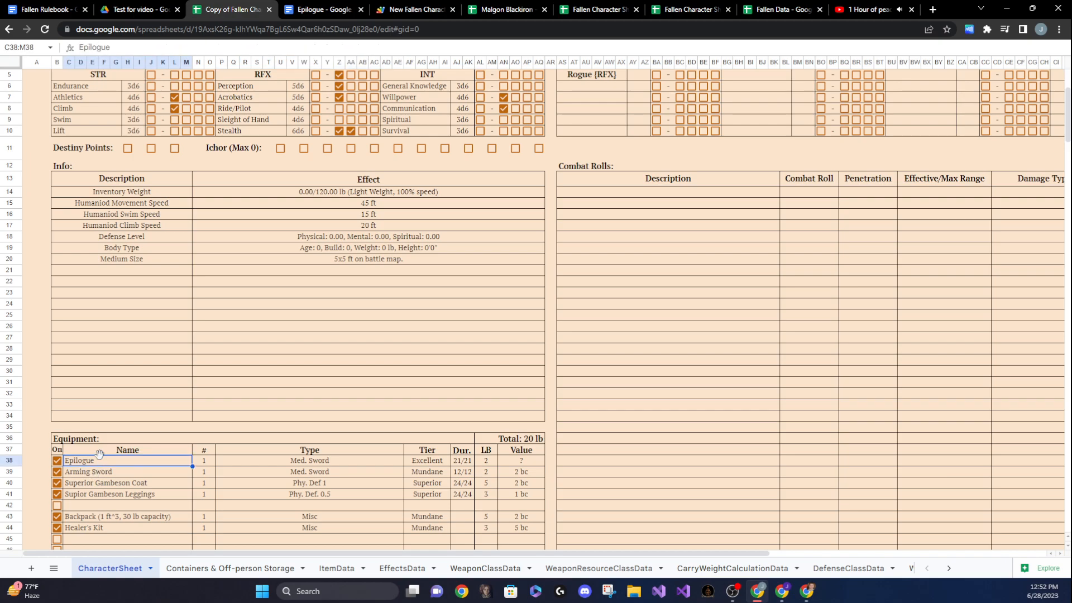
key("ctrl+v")
left_click(163, 391)
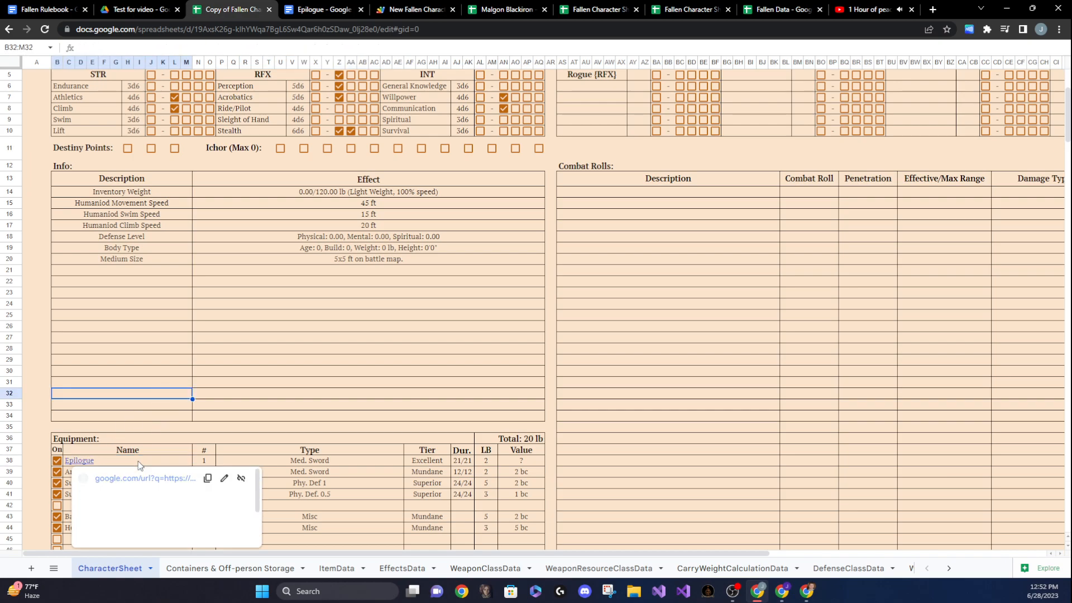
left_click(156, 364)
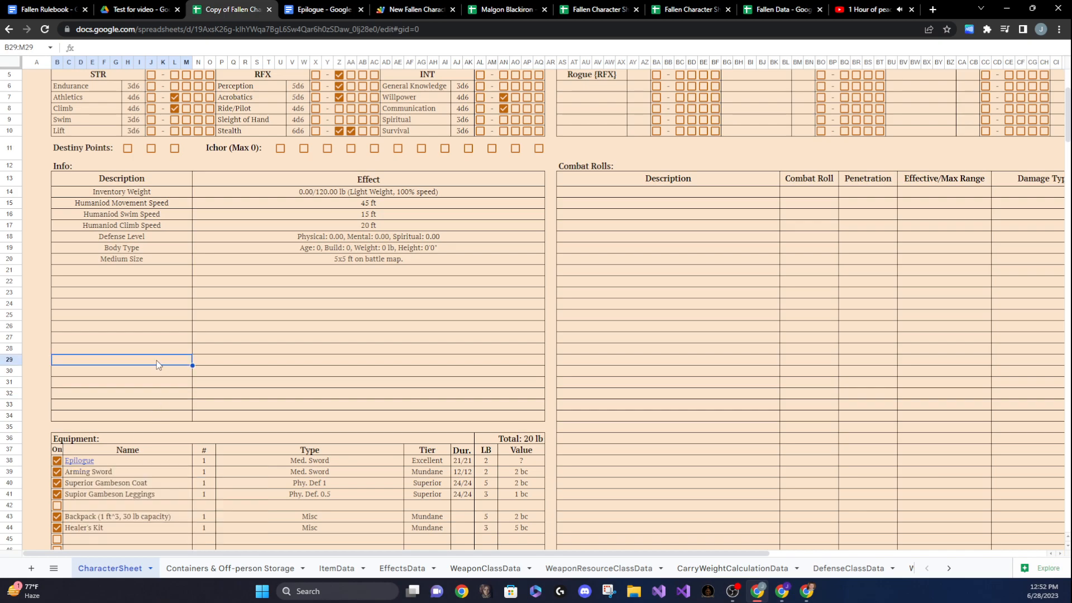
Add a Leather Helmet in row 45 of the Equipment table and leave it unequipped
scroll(177, 374, "down", 3)
scroll(357, 280, "up", 5)
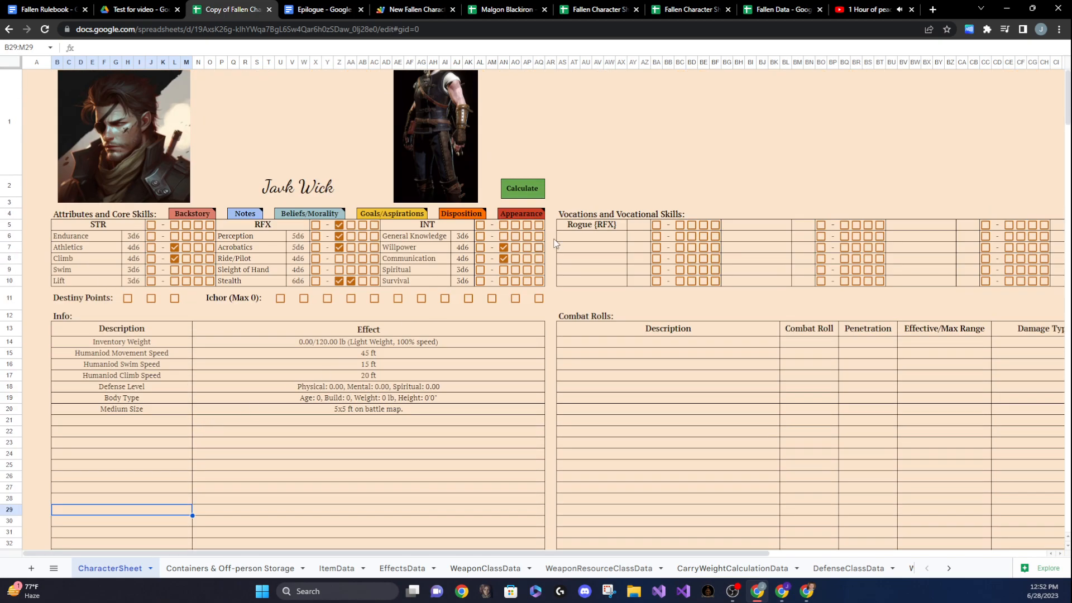
scroll(383, 430, "down", 5)
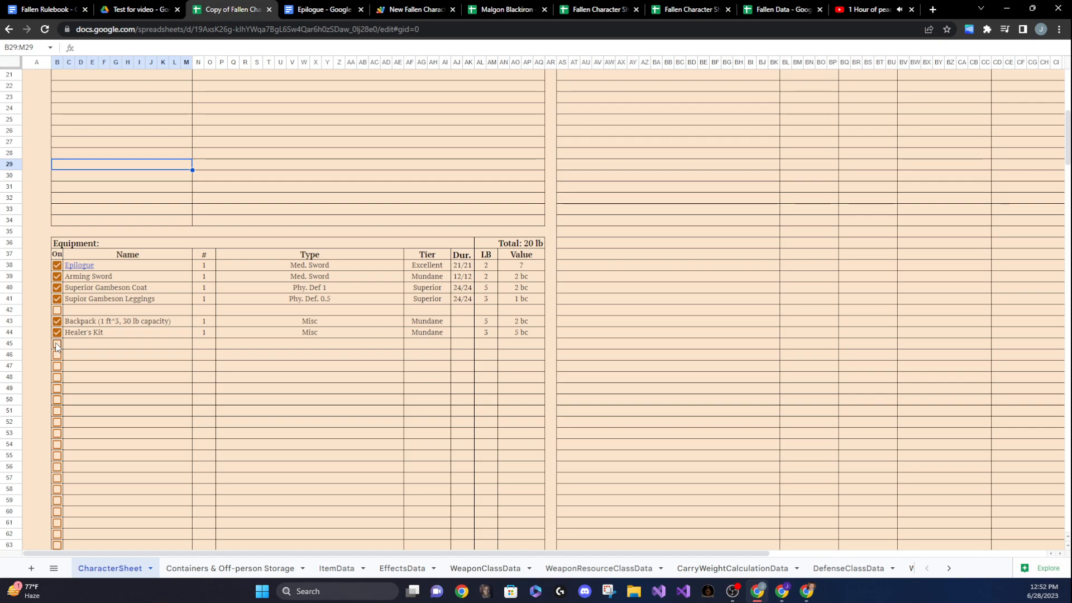
double_click(86, 346)
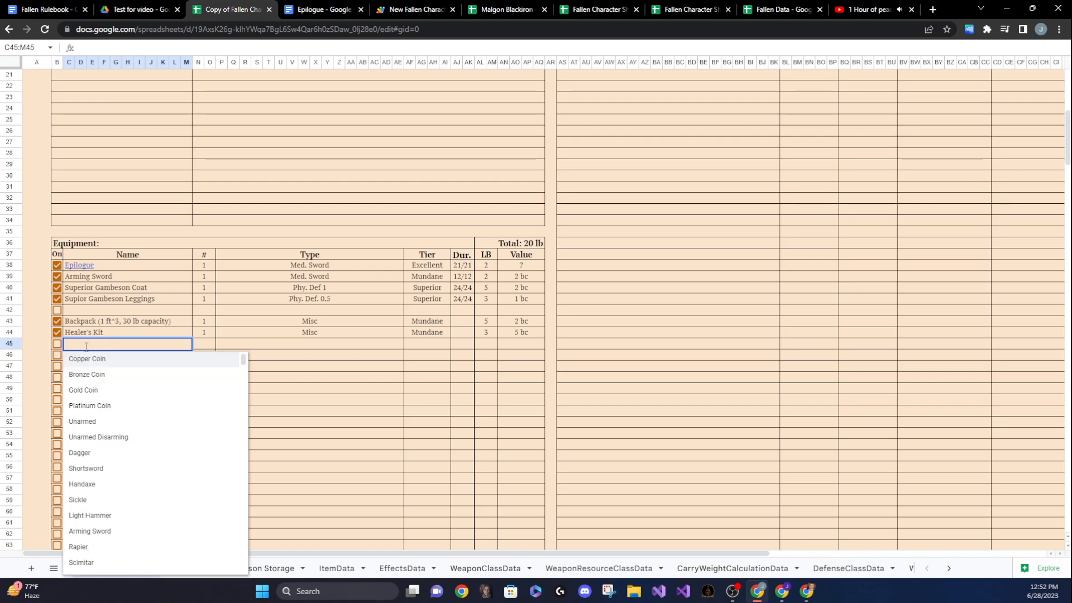
type("Hel")
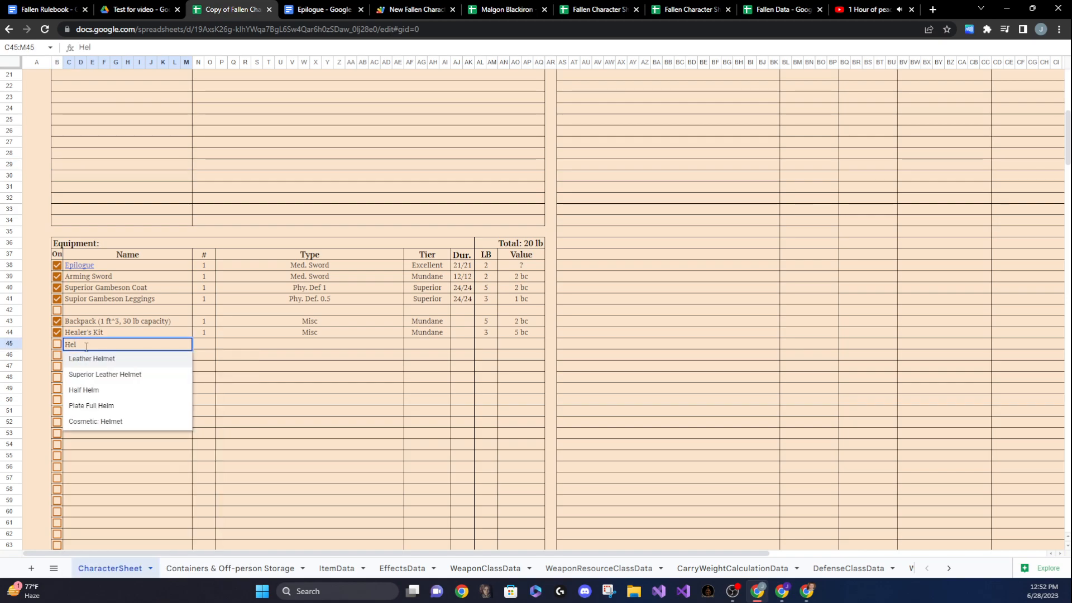
left_click(115, 360)
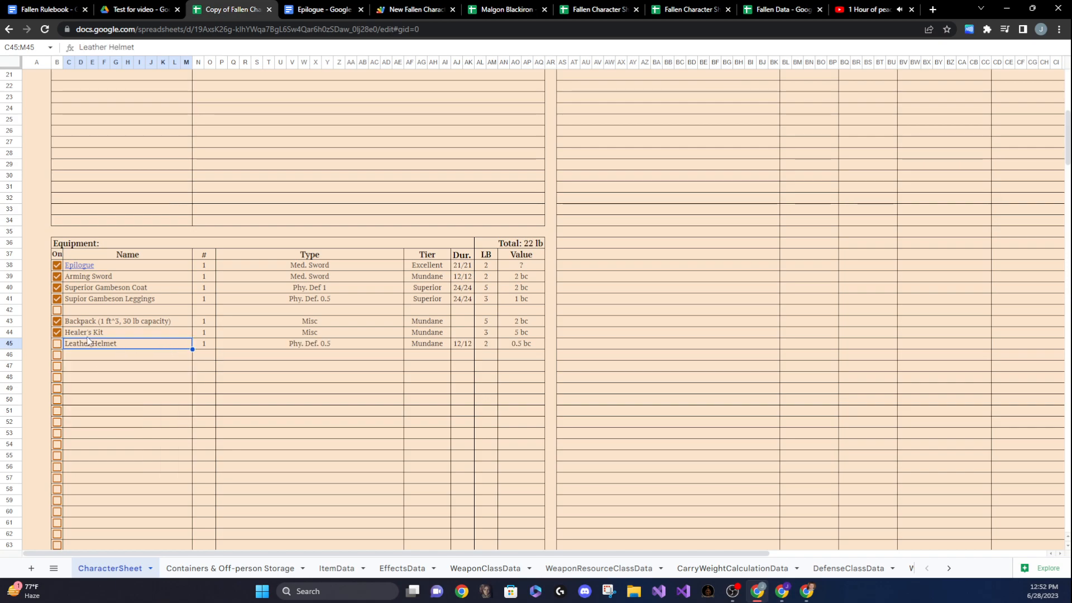
left_click(57, 344)
left_click(58, 345)
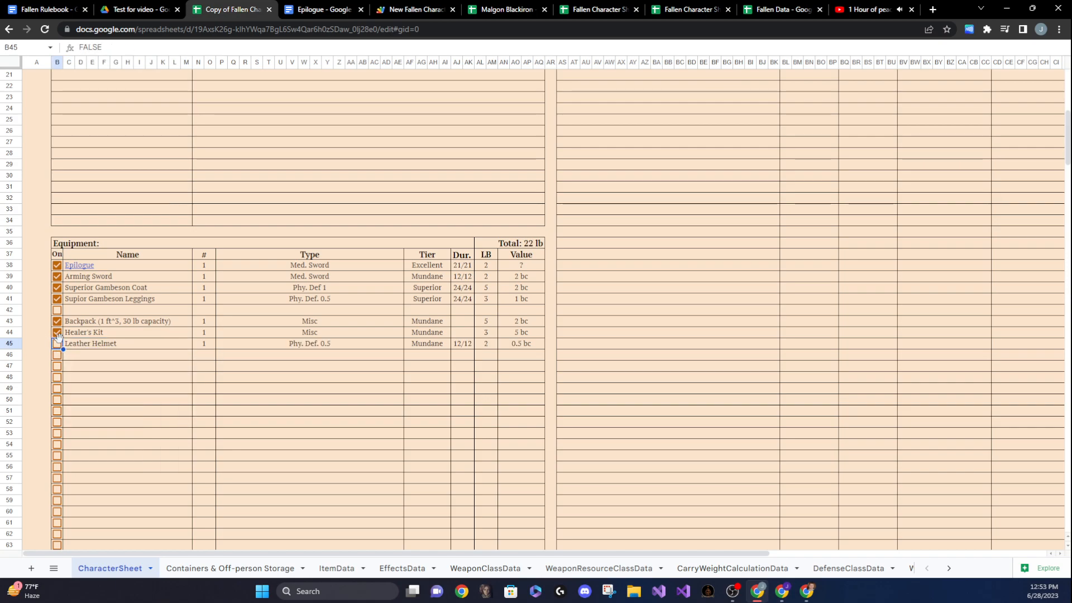
Run the Calculate script on the character sheet
left_click(145, 367)
scroll(263, 368, "up", 3)
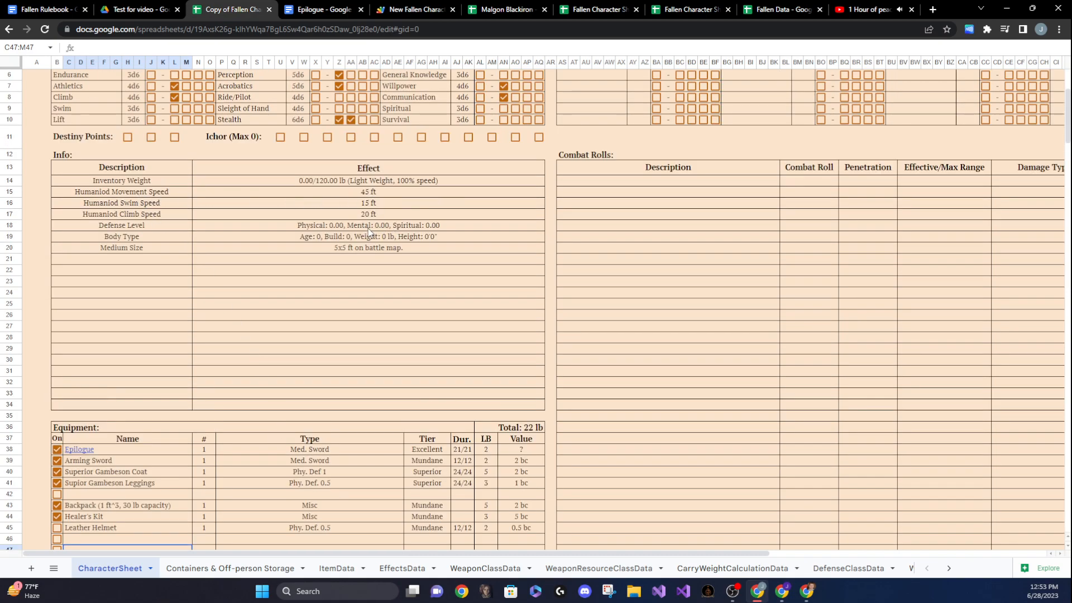
scroll(451, 333, "up", 3)
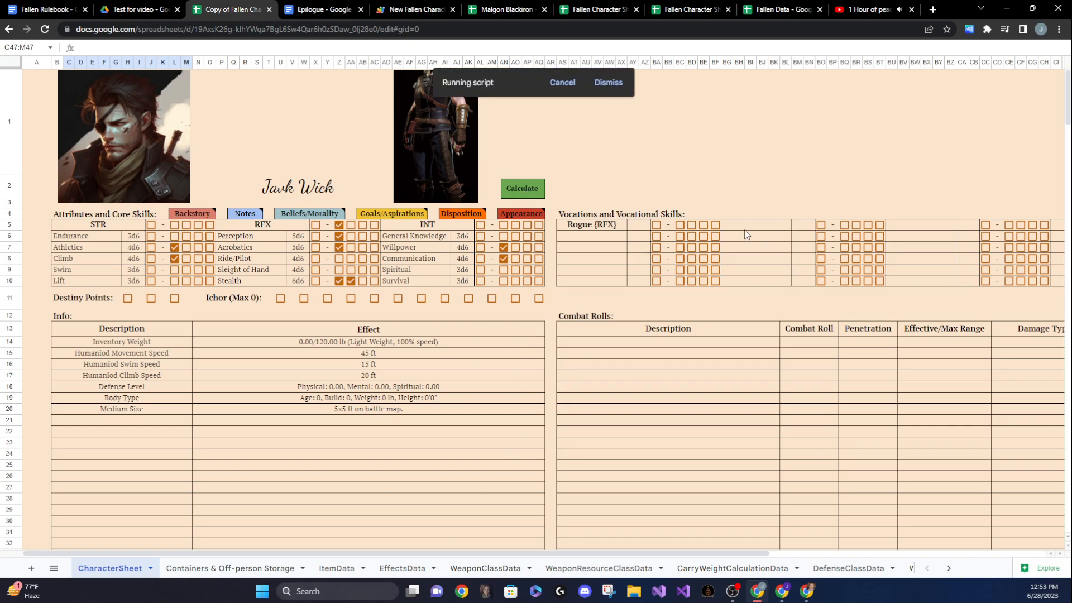
Open the Fallen Rulebook and look over its opening pages, including the Cogent Roleplay Open License
left_click(31, 10)
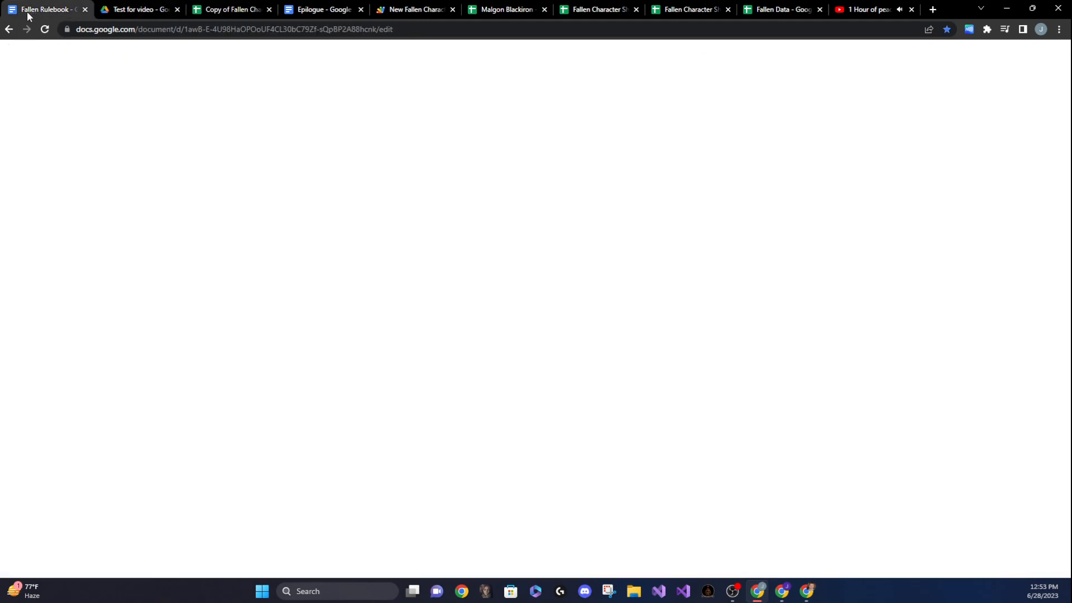
scroll(354, 352, "up", 15)
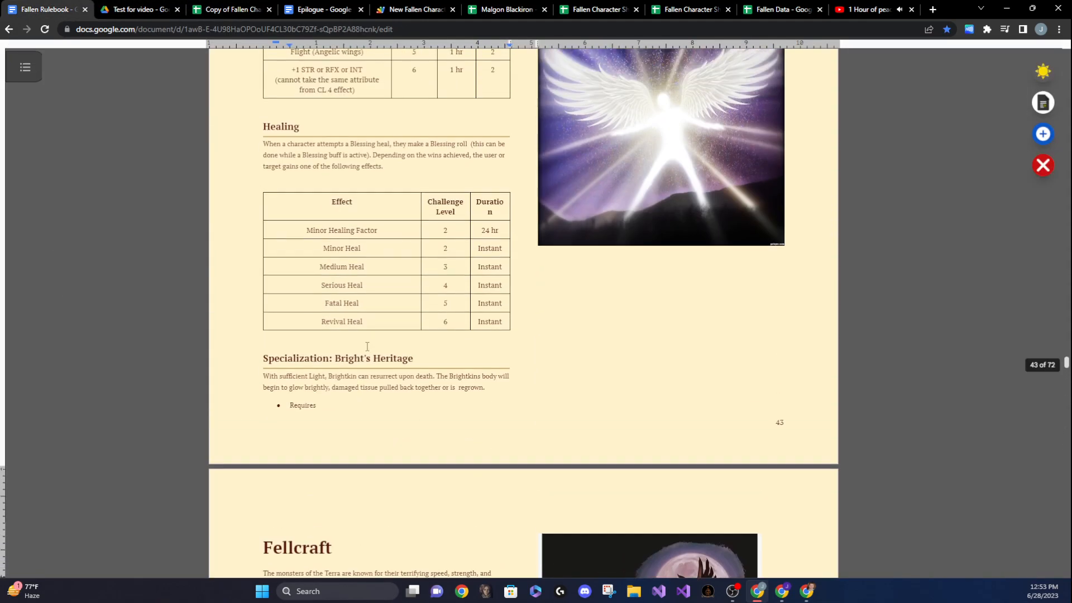
scroll(390, 374, "up", 20)
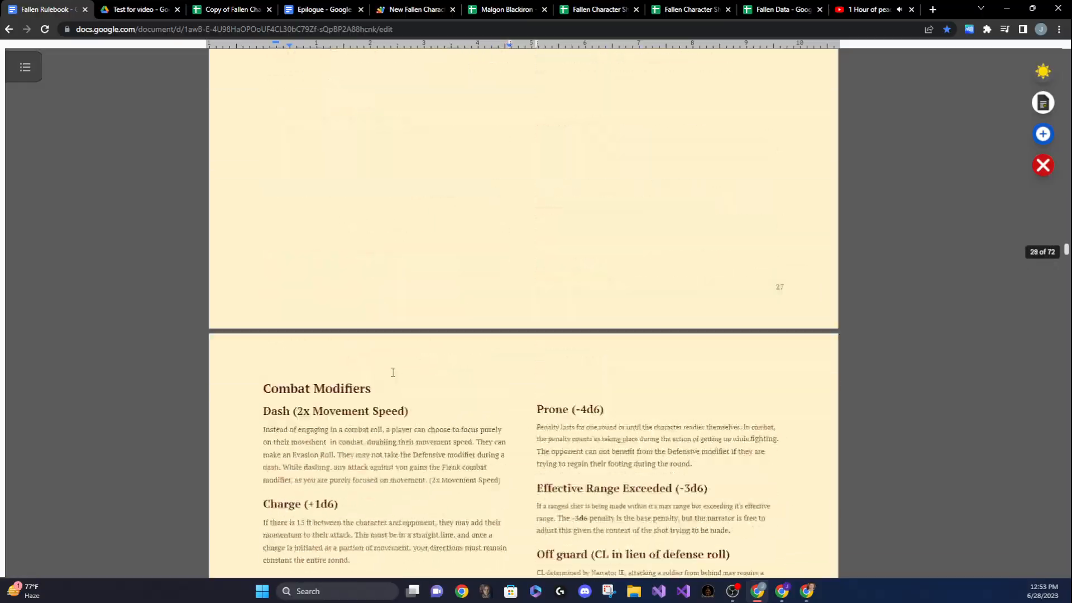
scroll(391, 358, "up", 20)
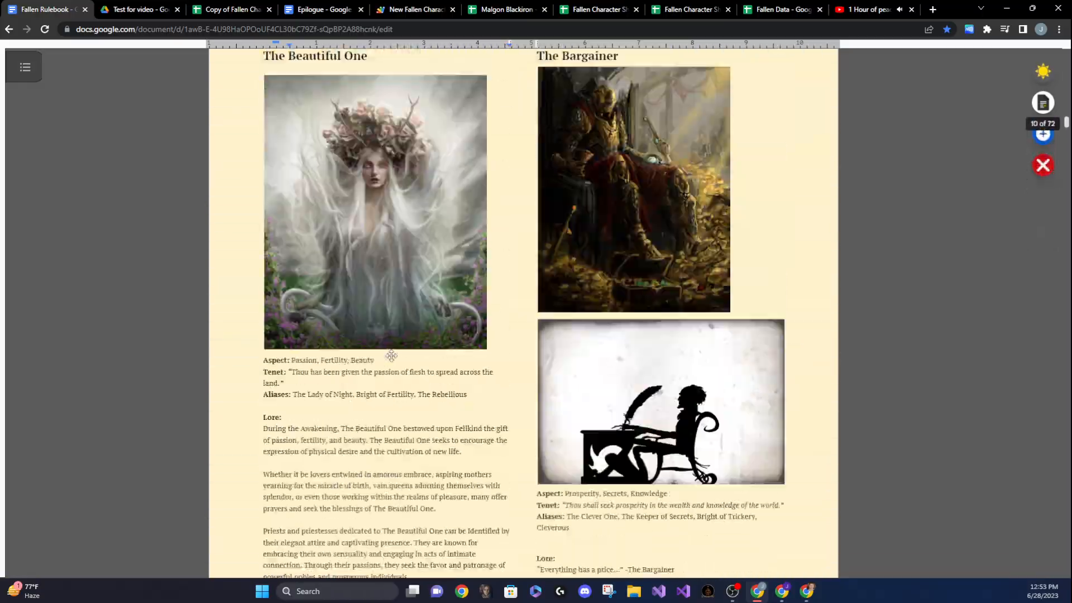
scroll(391, 360, "up", 20)
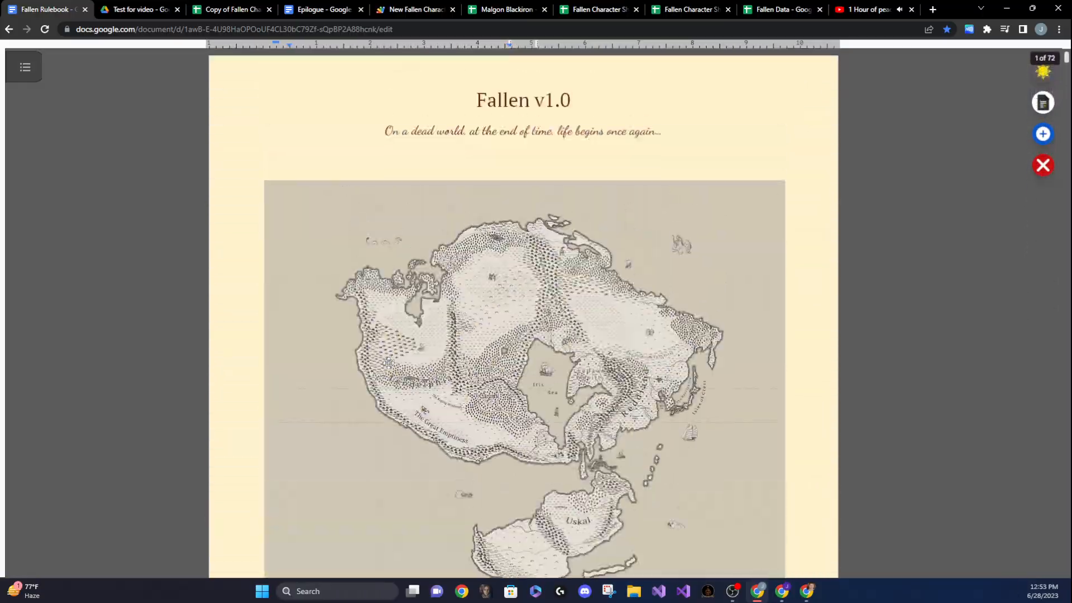
scroll(389, 364, "down", 8)
scroll(390, 363, "down", 3)
scroll(390, 363, "up", 2)
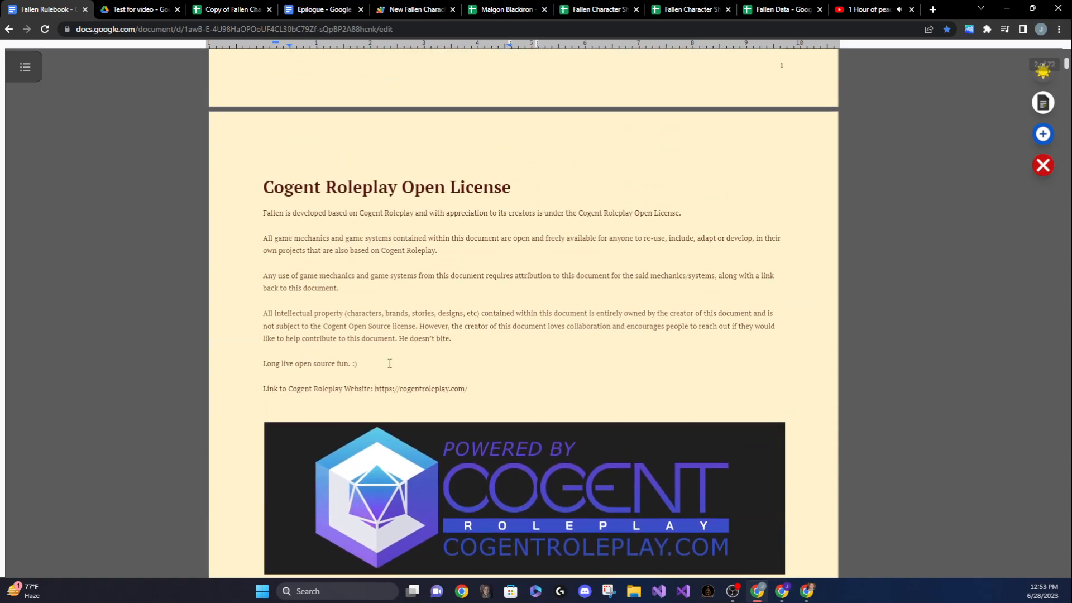
scroll(391, 364, "down", 1)
Browse the rulebook's lore, languages, core skill and miracle sections, ending at the Magic rules on the page after 38
scroll(392, 364, "down", 15)
scroll(392, 365, "up", 5)
scroll(393, 365, "down", 5)
scroll(392, 366, "down", 20)
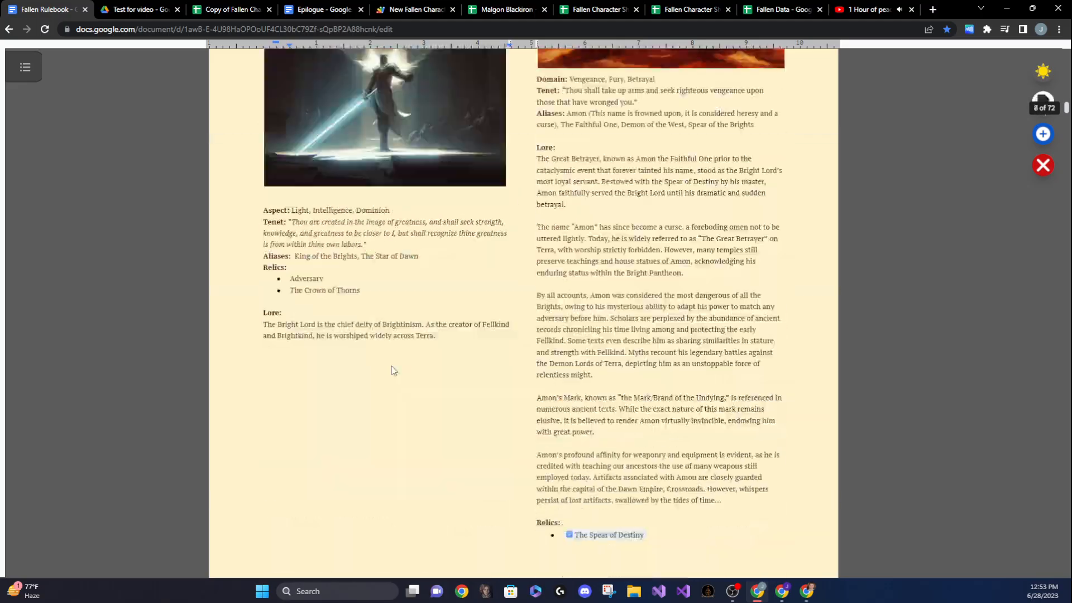
scroll(384, 358, "down", 20)
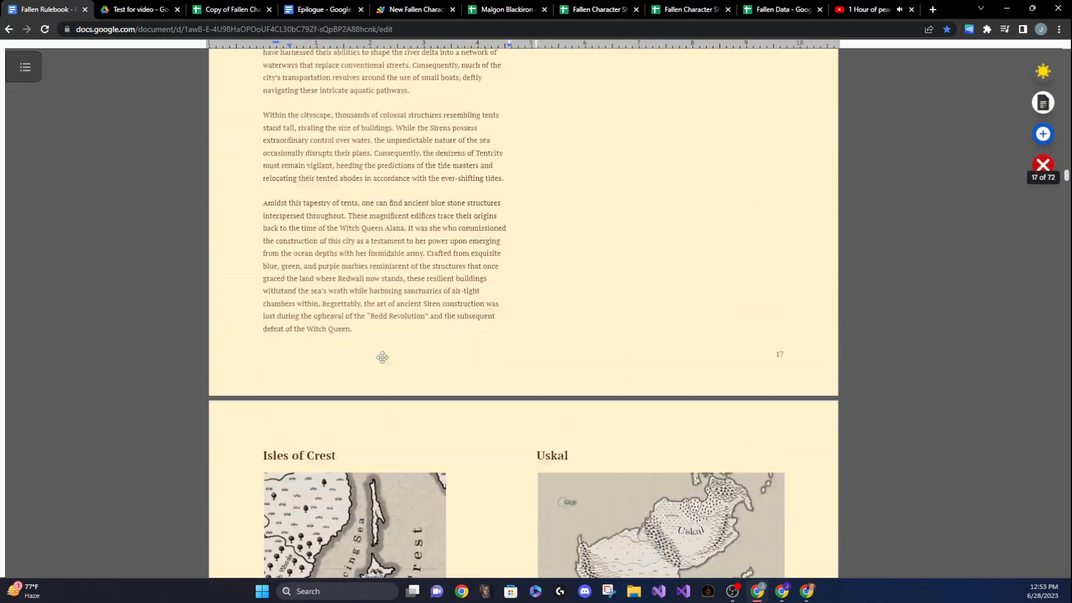
scroll(383, 359, "down", 15)
scroll(383, 359, "up", 5)
scroll(379, 364, "down", 10)
scroll(379, 365, "down", 20)
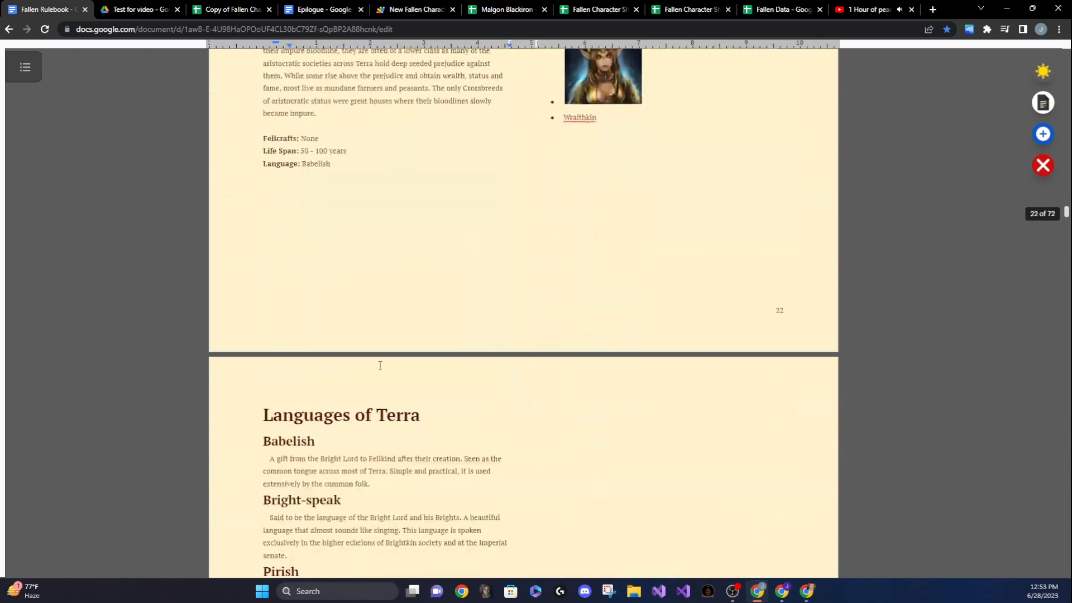
scroll(379, 365, "down", 20)
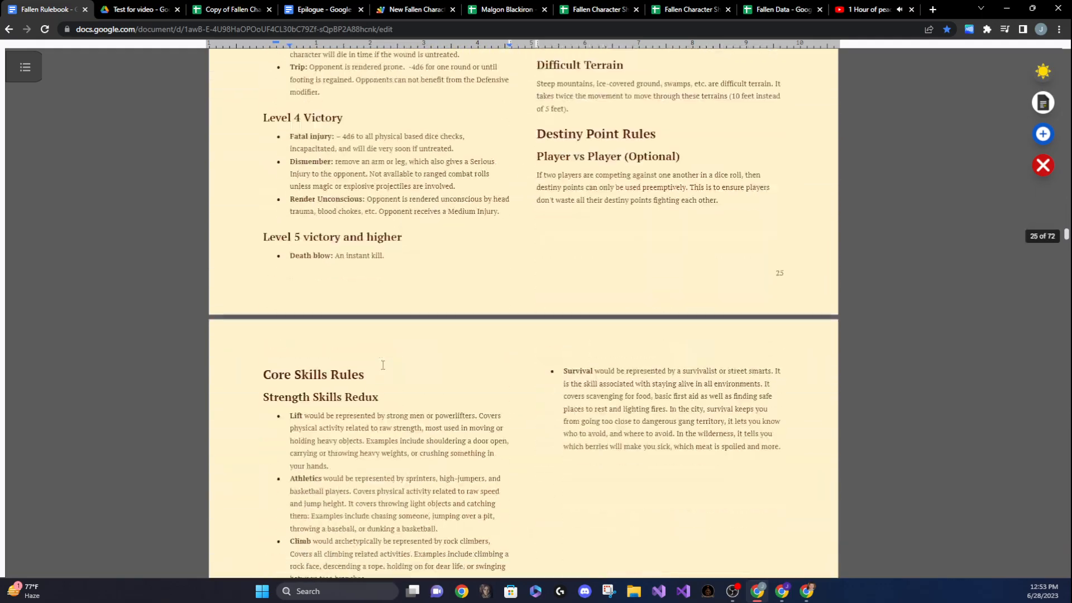
scroll(386, 363, "down", 20)
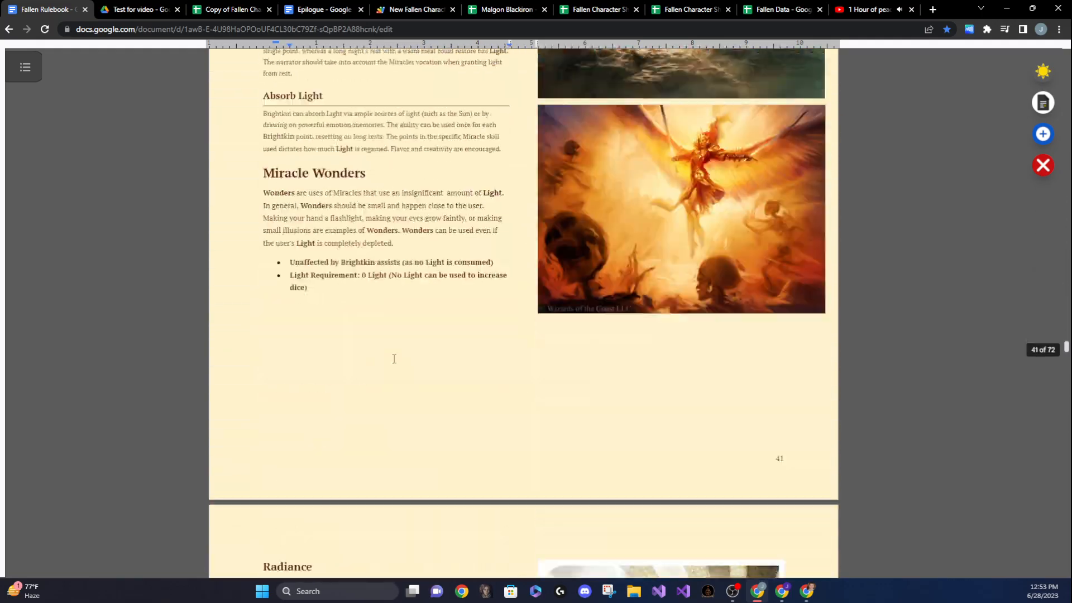
scroll(389, 358, "up", 20)
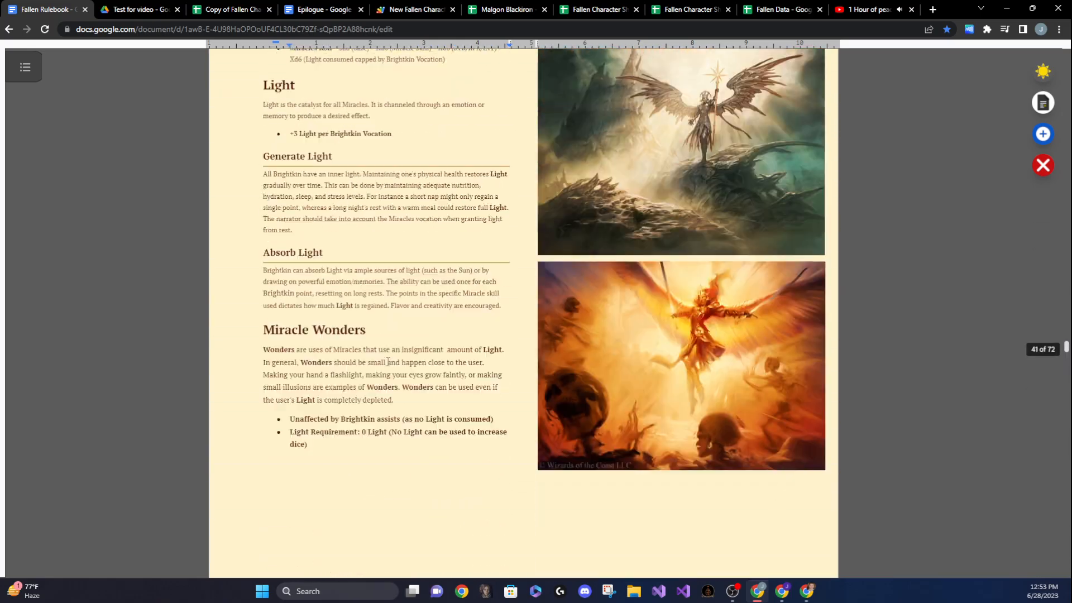
scroll(387, 366, "up", 4)
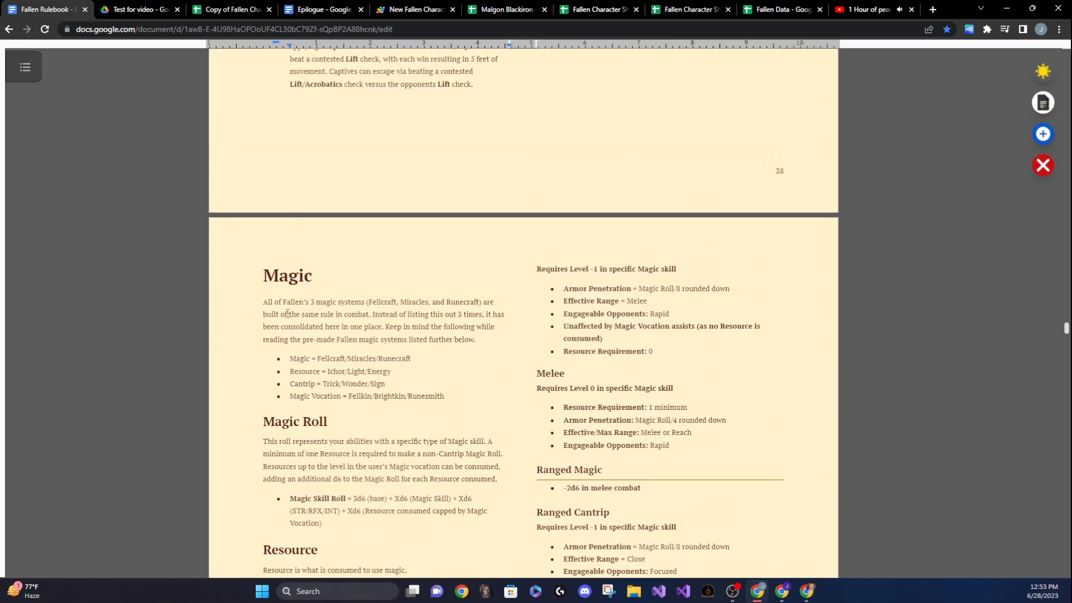
Read the introduction of the rulebook's Magic chapter and look over its rules down to the Magic Combat roll template
triple_click(273, 270)
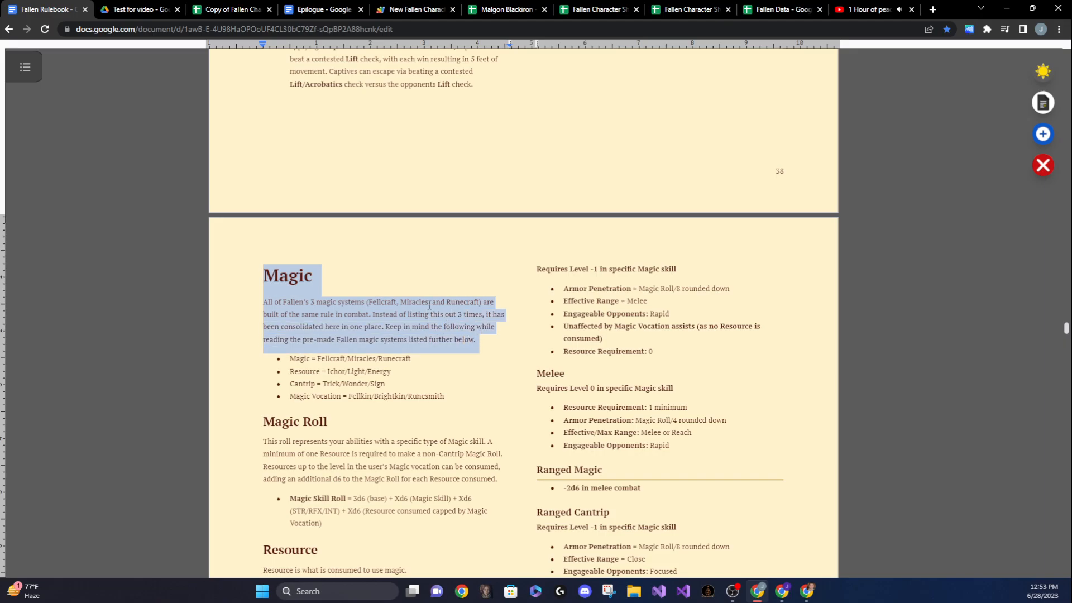
scroll(404, 296, "down", 2)
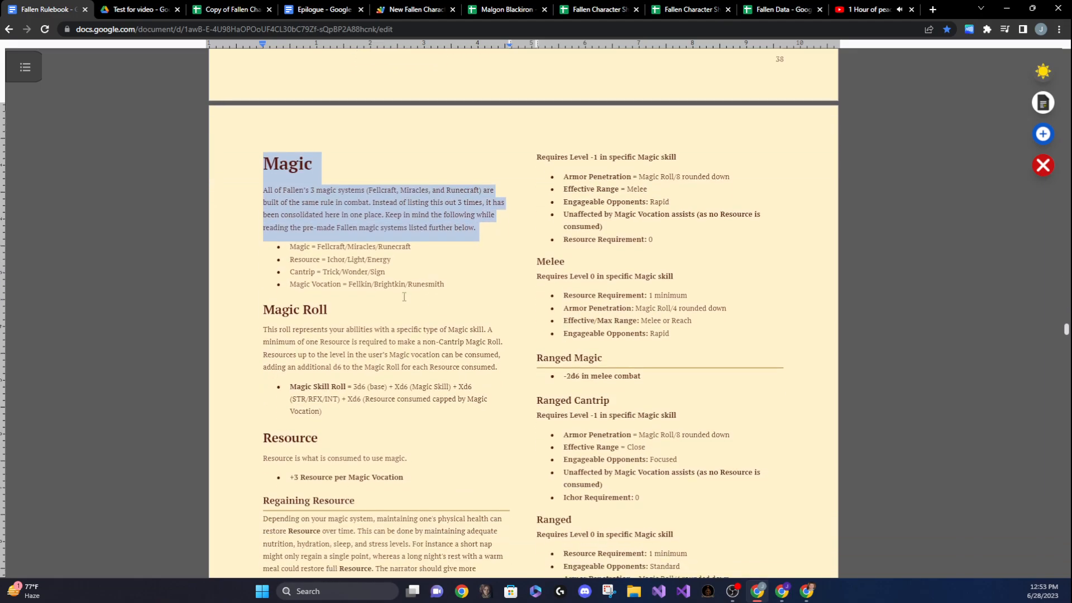
left_click(266, 163)
left_click_drag(266, 163, 481, 225)
scroll(481, 369, "down", 9)
scroll(510, 352, "down", 14)
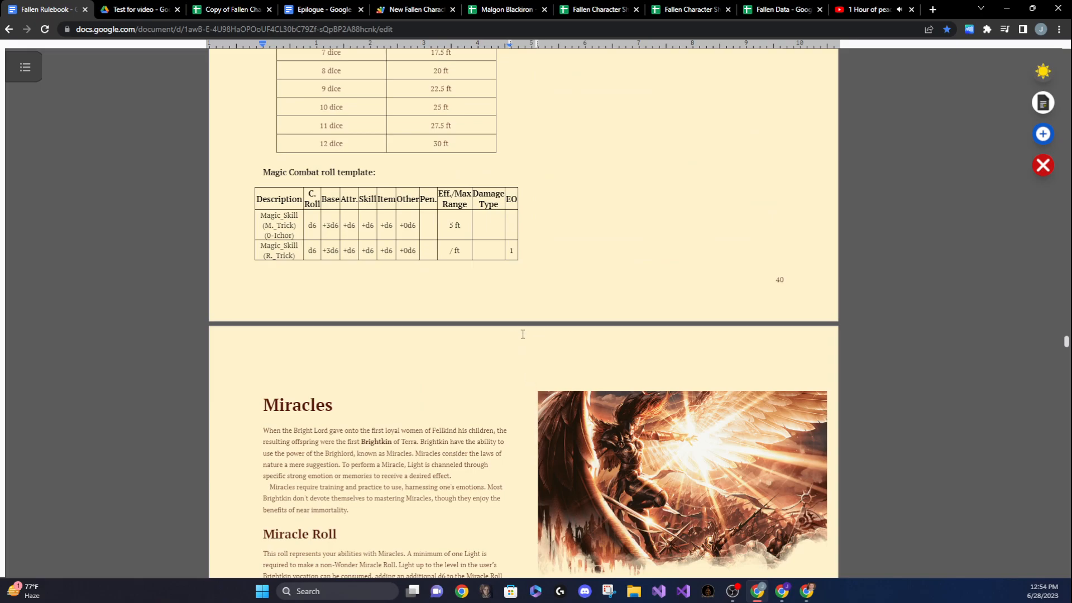
Browse the rulebook's Miracles and Fellcraft chapters, looking at the Polycraft and Blazecraft pages and their hand illustrations
scroll(459, 344, "down", 20)
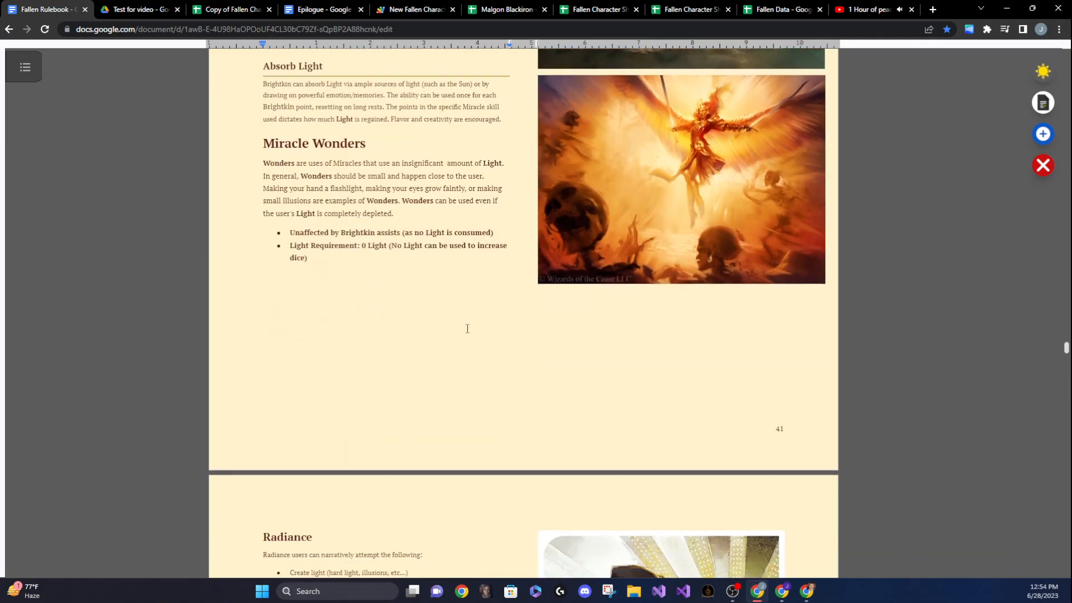
scroll(472, 338, "down", 20)
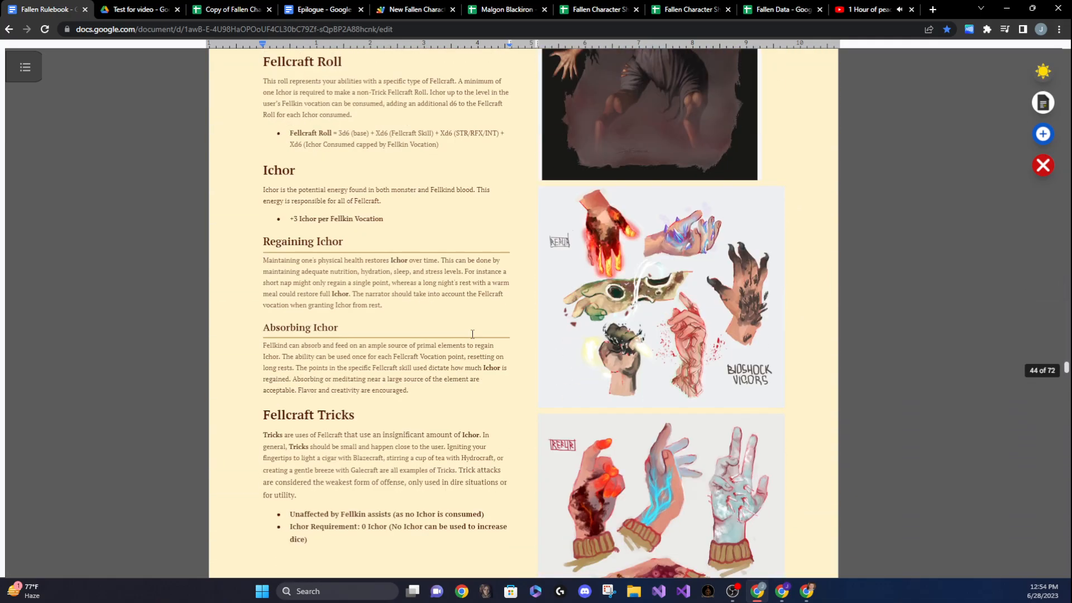
scroll(472, 334, "down", 20)
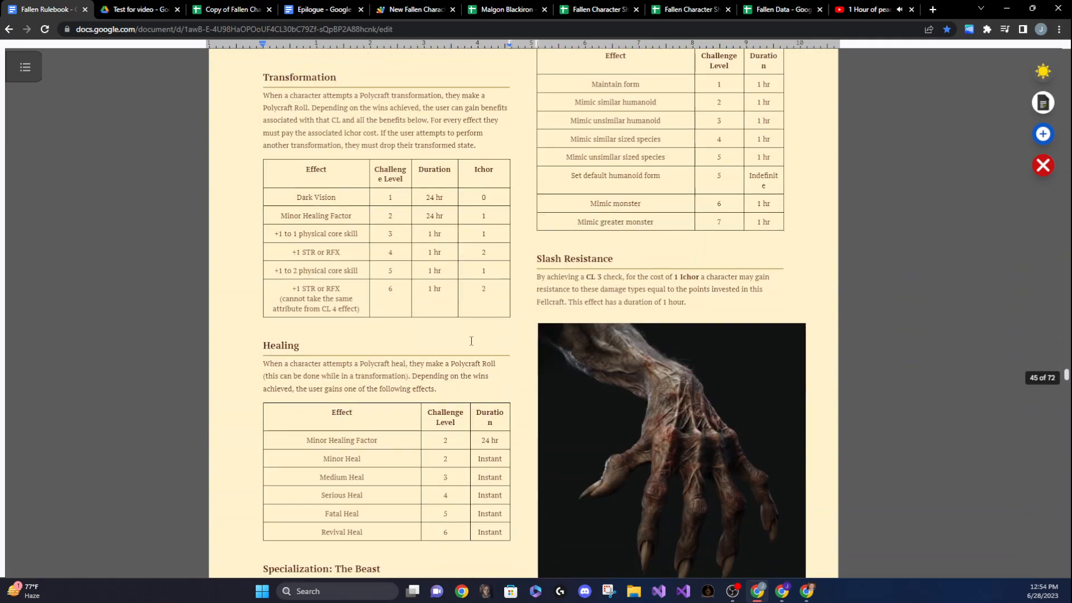
scroll(558, 357, "down", 4)
left_click(634, 352)
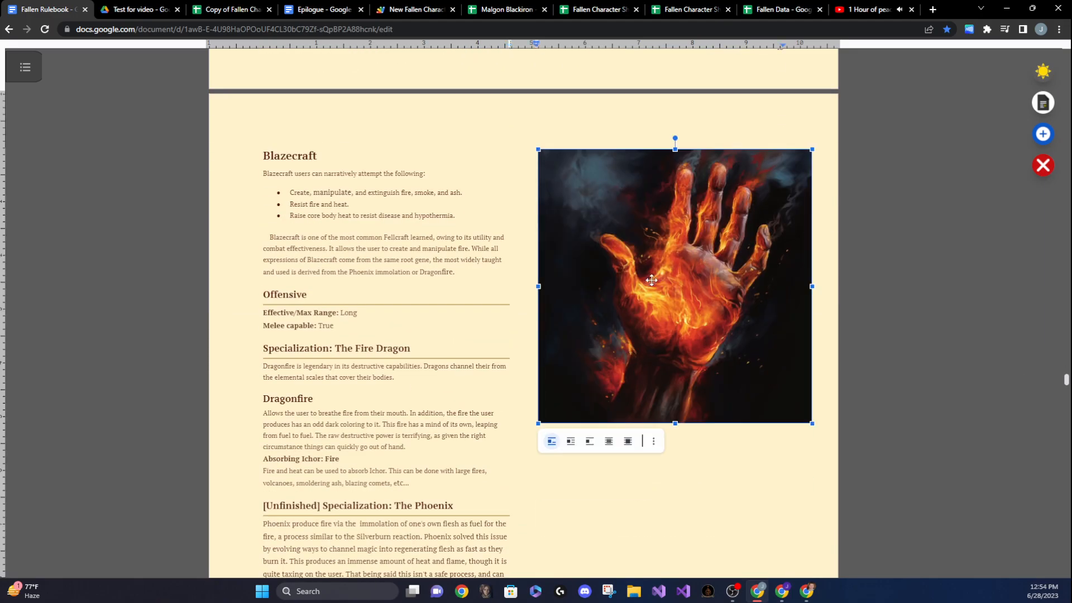
scroll(646, 312, "up", 2)
scroll(646, 333, "up", 11)
left_click(659, 446)
scroll(660, 413, "down", 3)
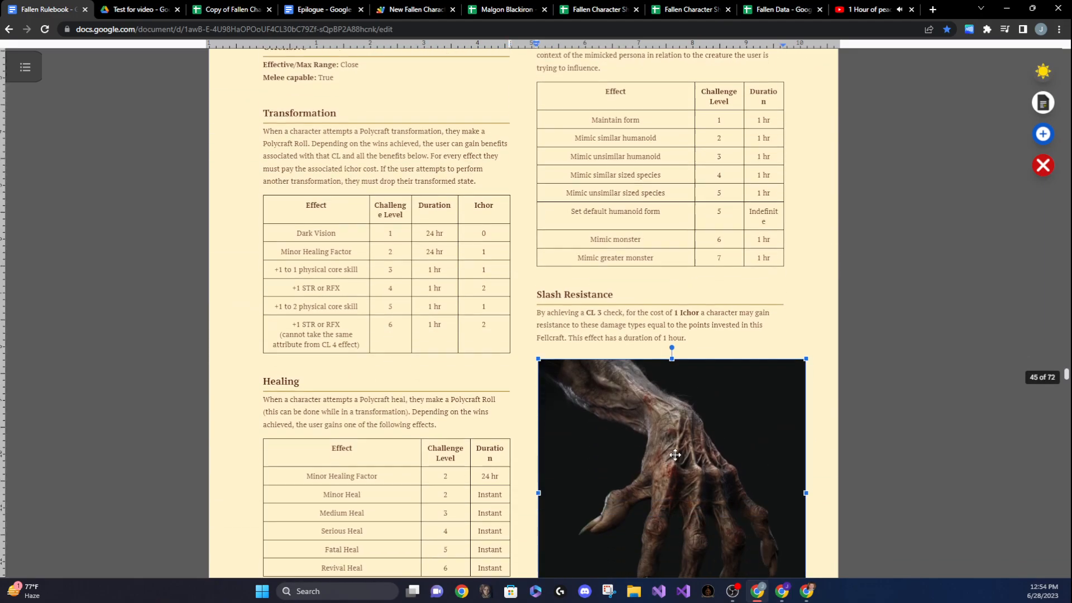
Go back to the start of the Fellcraft chapter and read its introductory paragraphs beside the werewolf illustration
scroll(661, 365, "up", 5)
scroll(662, 365, "up", 15)
scroll(569, 339, "up", 1)
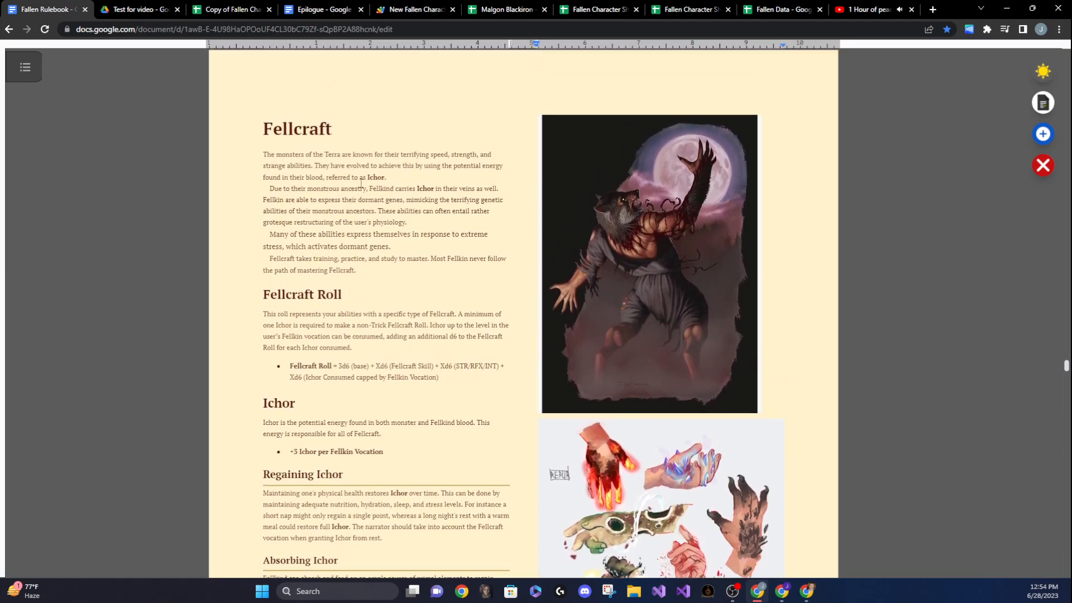
left_click(646, 206)
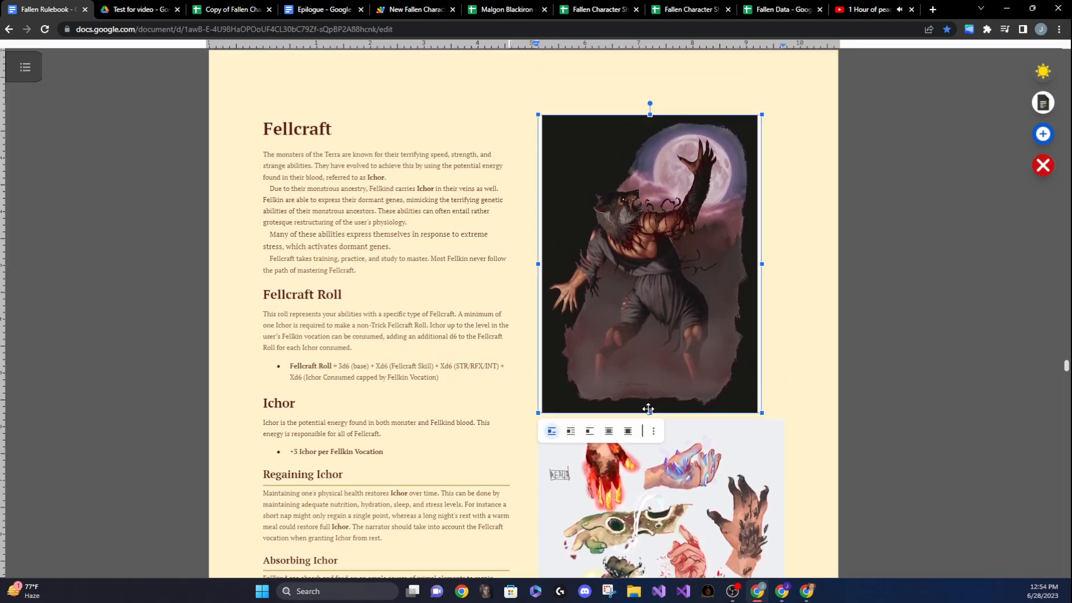
left_click(399, 325)
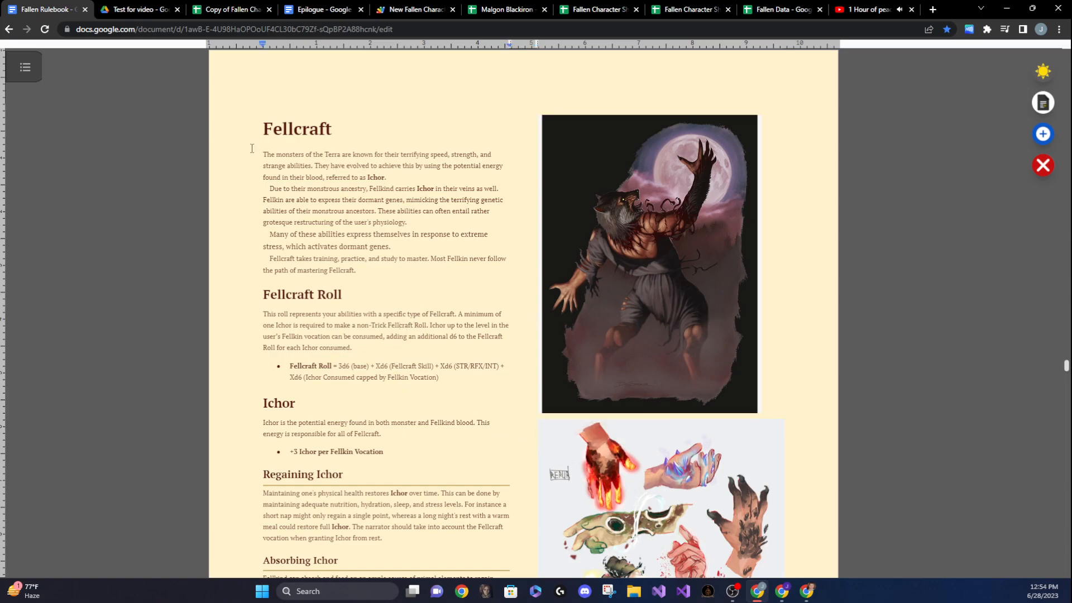
left_click_drag(260, 154, 448, 270)
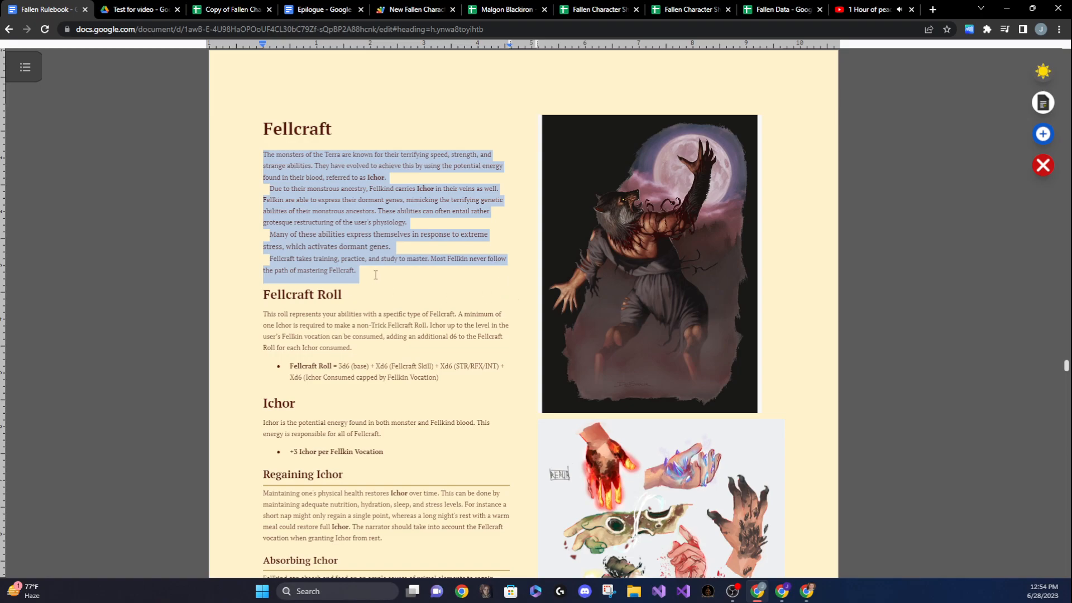
scroll(390, 323, "down", 2)
scroll(377, 314, "up", 2)
left_click(364, 314)
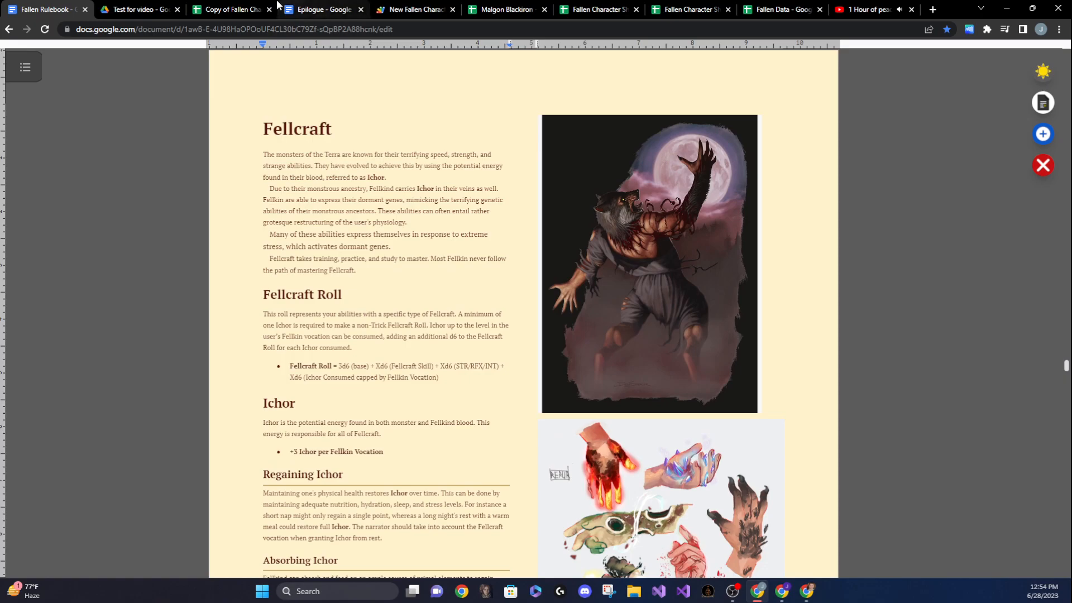
On the copied character sheet, enter "Fellkin {STR,RFX,INT}" as the second vocation in row 5
left_click(230, 9)
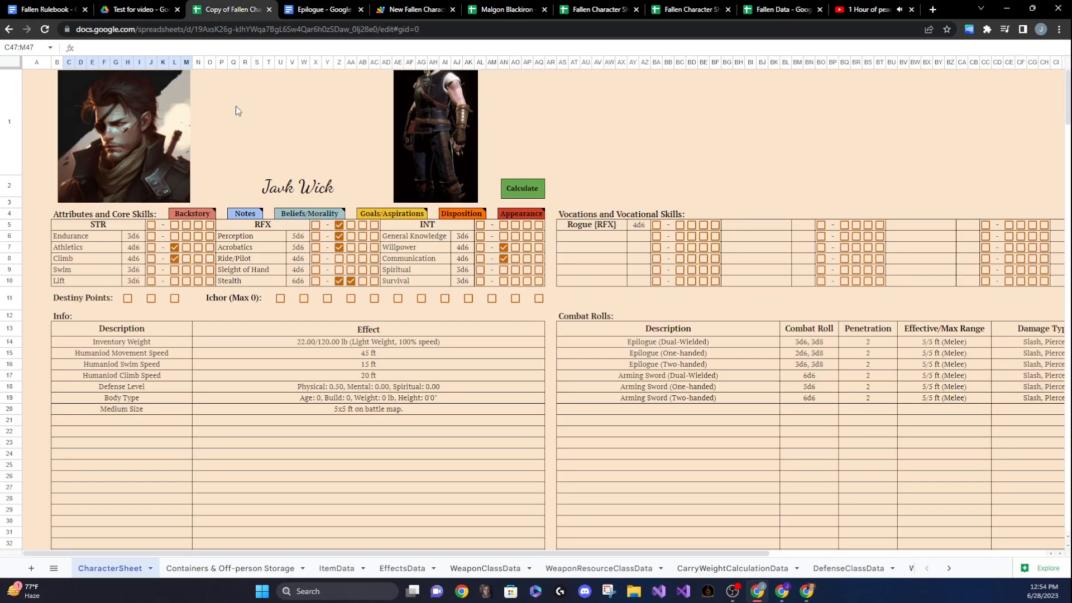
double_click(745, 224)
type("Fellkin ")
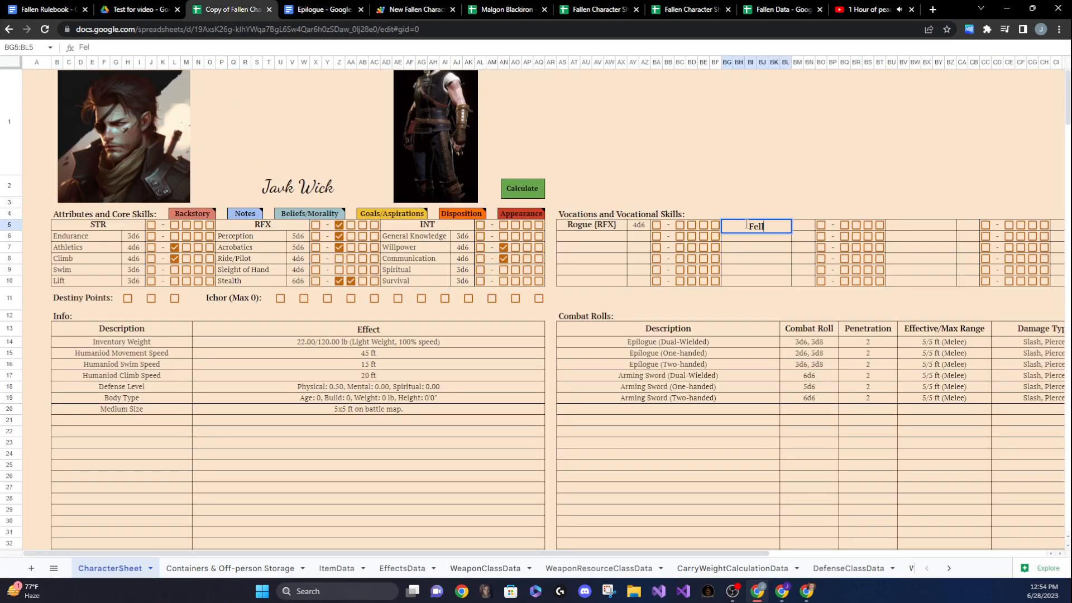
type("{STR,RFX,INT")
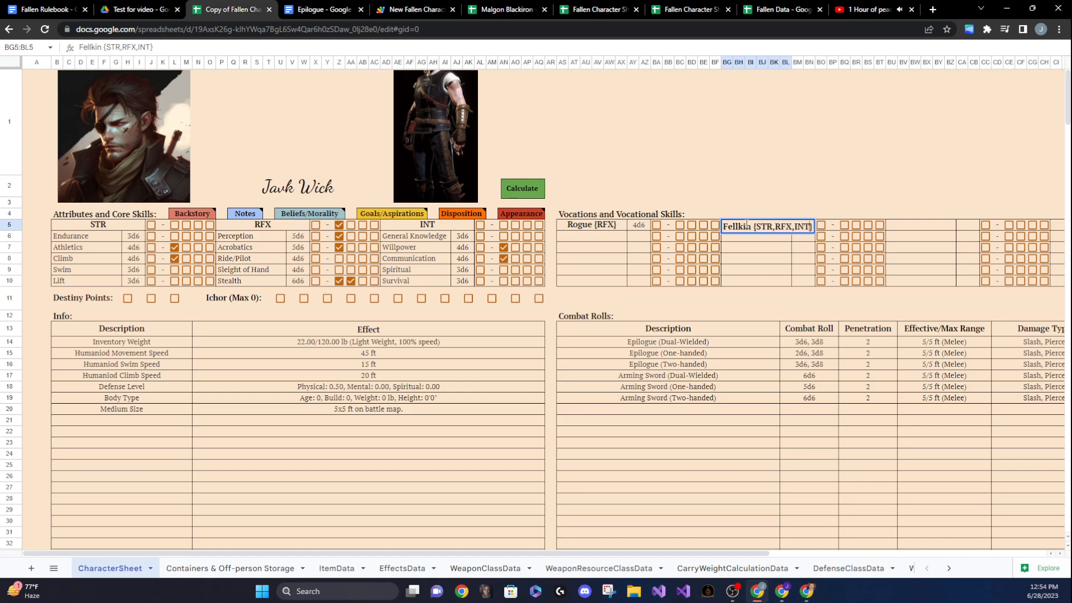
key("Return")
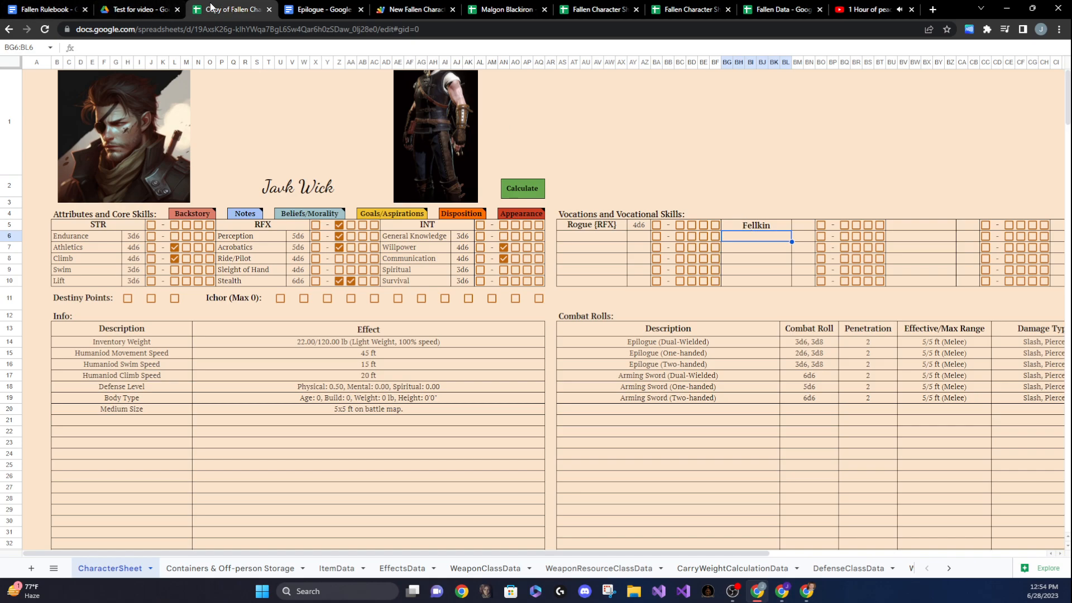
Check the attributes in the rulebook's Fellcraft Roll formula and choose Blazecraft as the first skill under the Fellkin vocation
left_click(44, 10)
left_click_drag(453, 369, 496, 372)
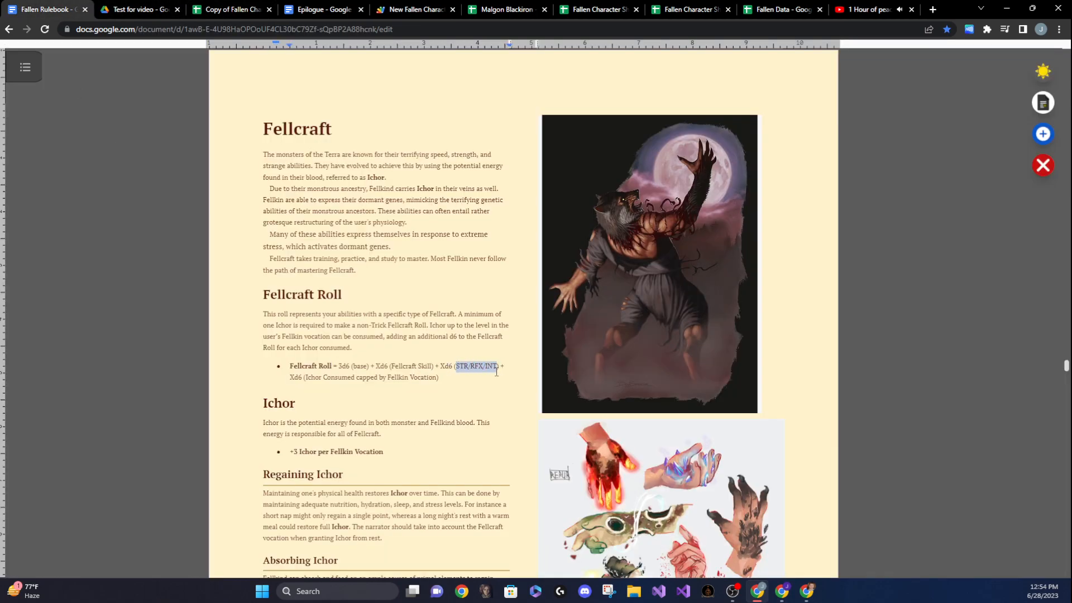
left_click(233, 11)
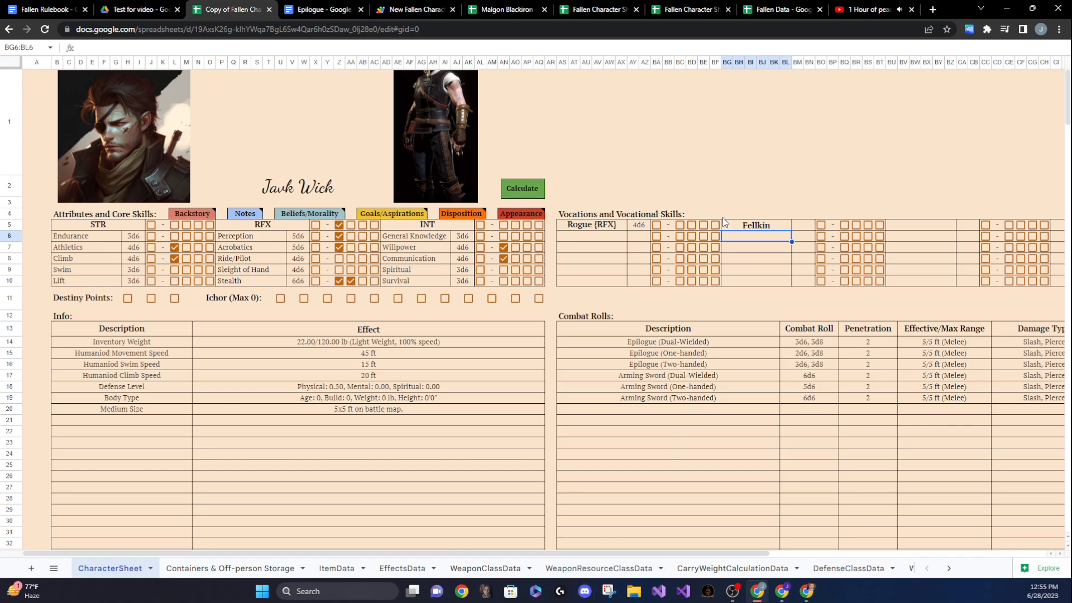
double_click(746, 235)
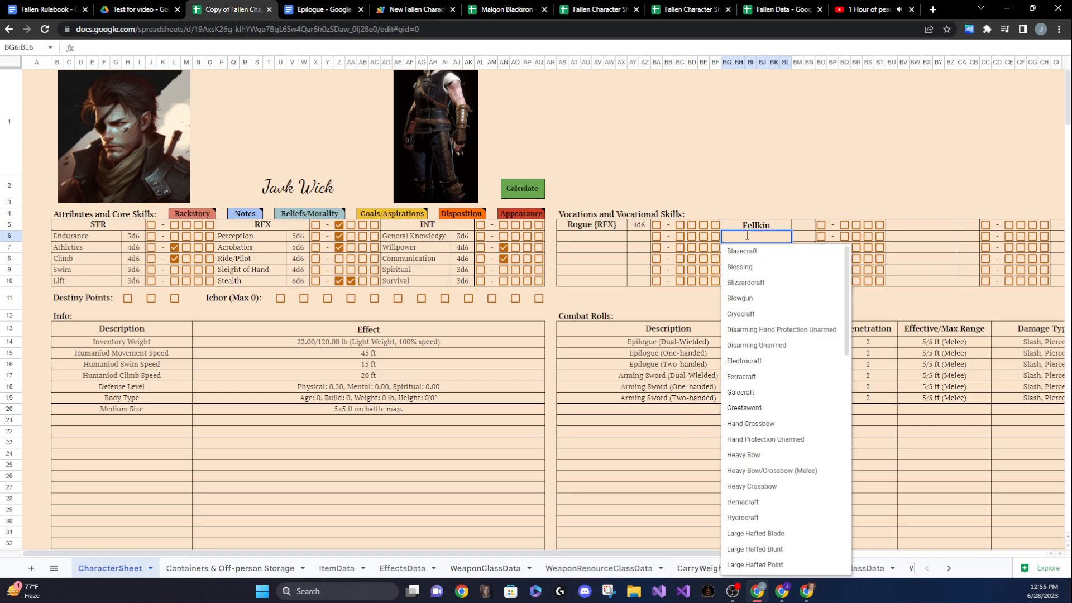
left_click(750, 251)
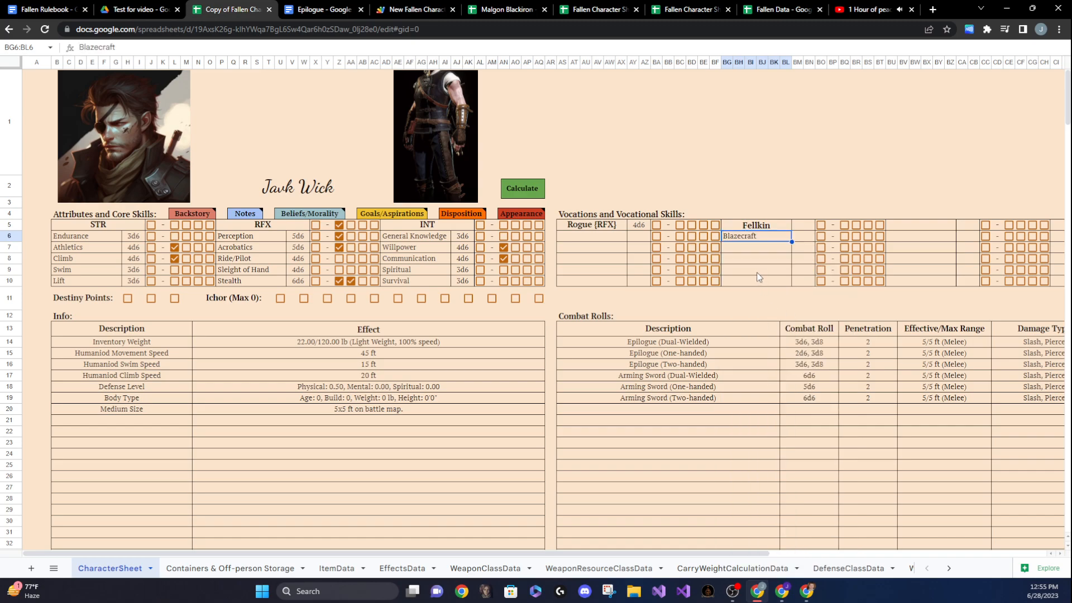
Review the weapon combat rolls and compare the type and tier of Epilogue and the Arming Sword in the Equipment table
left_click_drag(644, 346, 1022, 399)
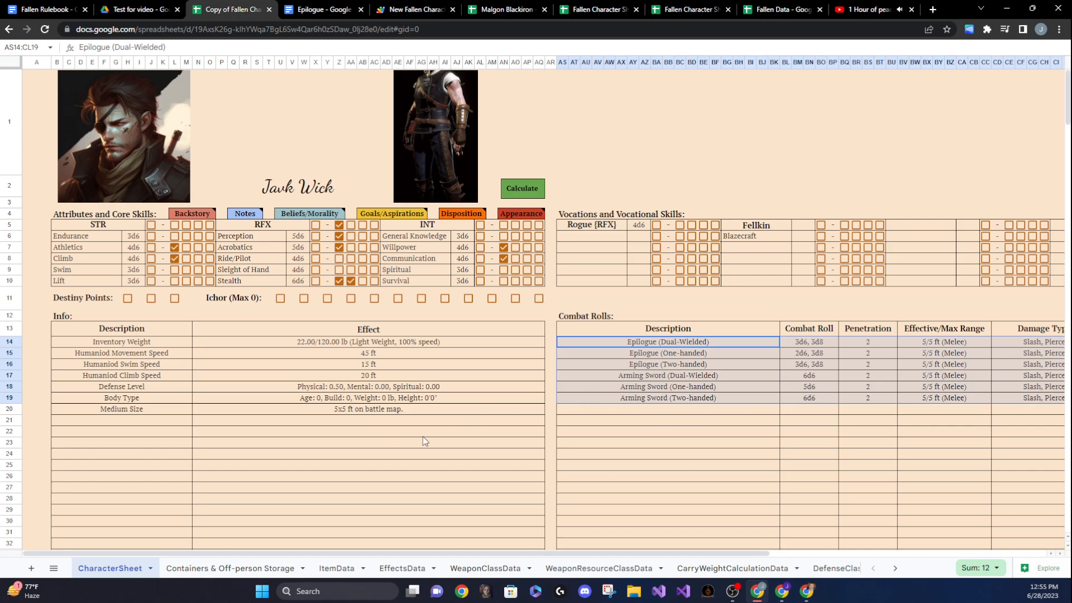
scroll(439, 433, "down", 5)
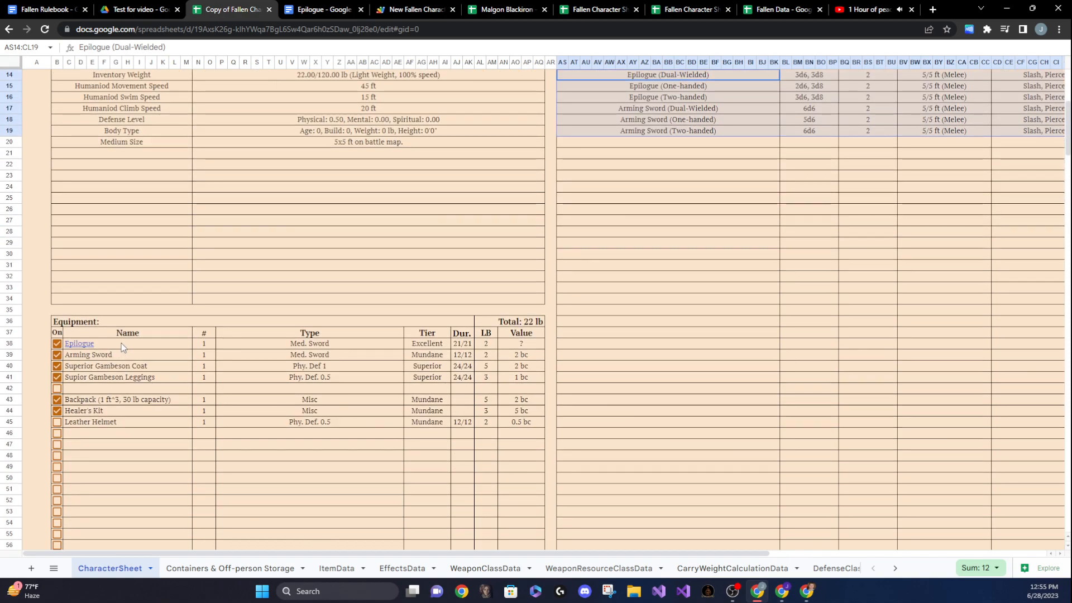
left_click(122, 343)
left_click(313, 337)
left_click(314, 344)
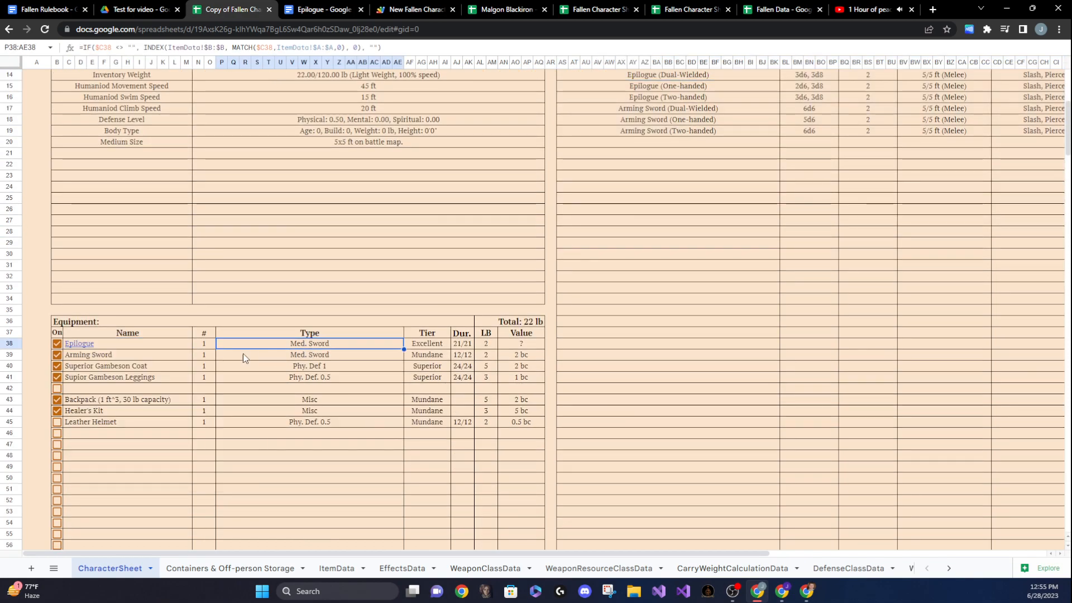
left_click(144, 356)
left_click(270, 357)
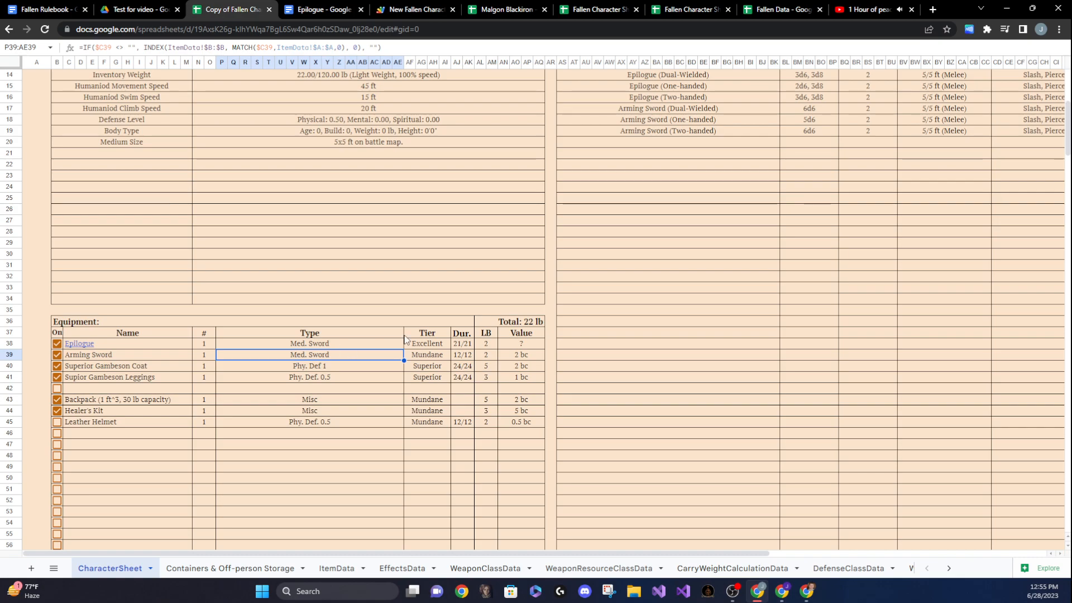
left_click(429, 353)
Compare the one-handed combat rolls of Epilogue and the Arming Sword, including the remaining Combat Rolls columns
scroll(769, 281, "up", 3)
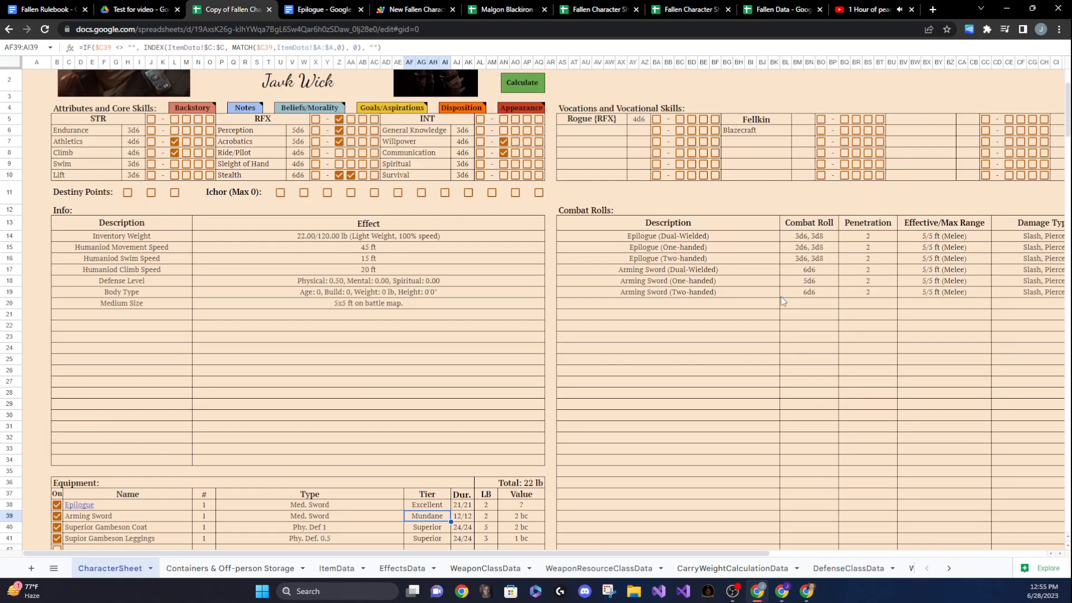
left_click(662, 250)
left_click(816, 250)
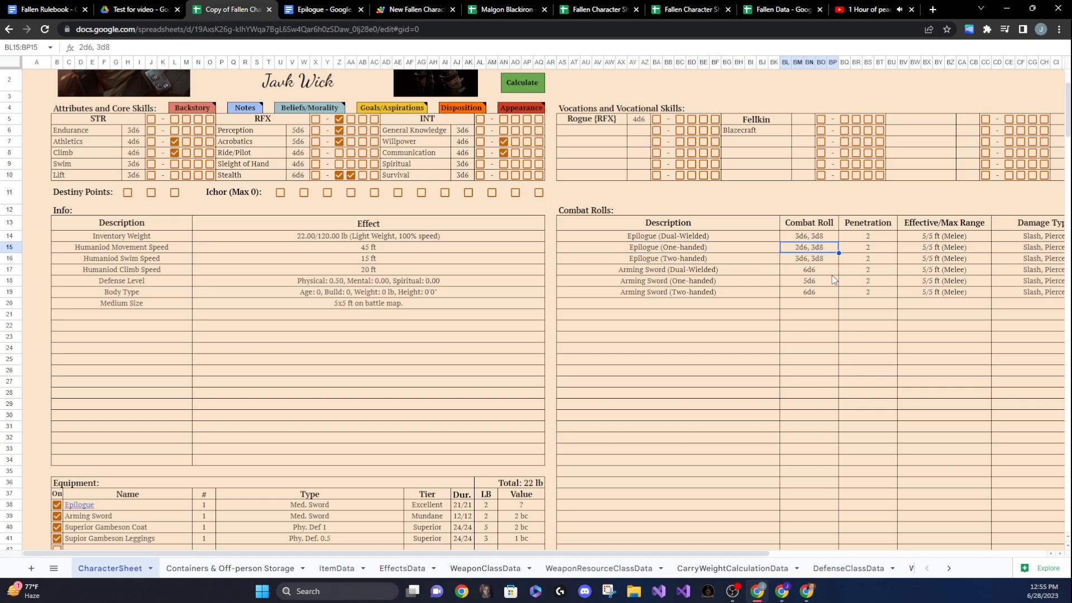
left_click(736, 284)
left_click(816, 283)
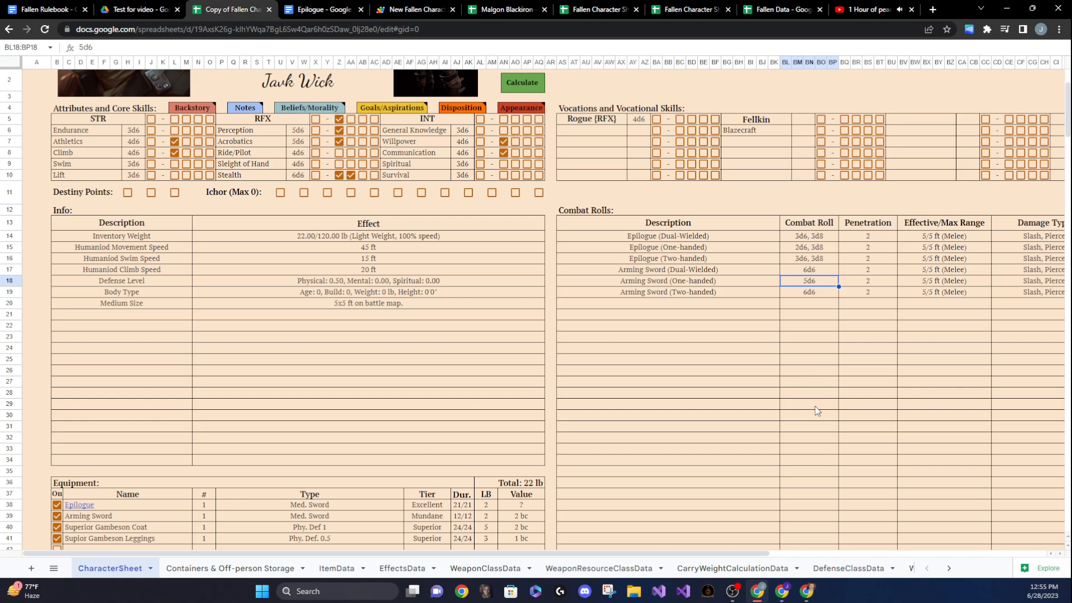
left_click_drag(649, 550, 864, 550)
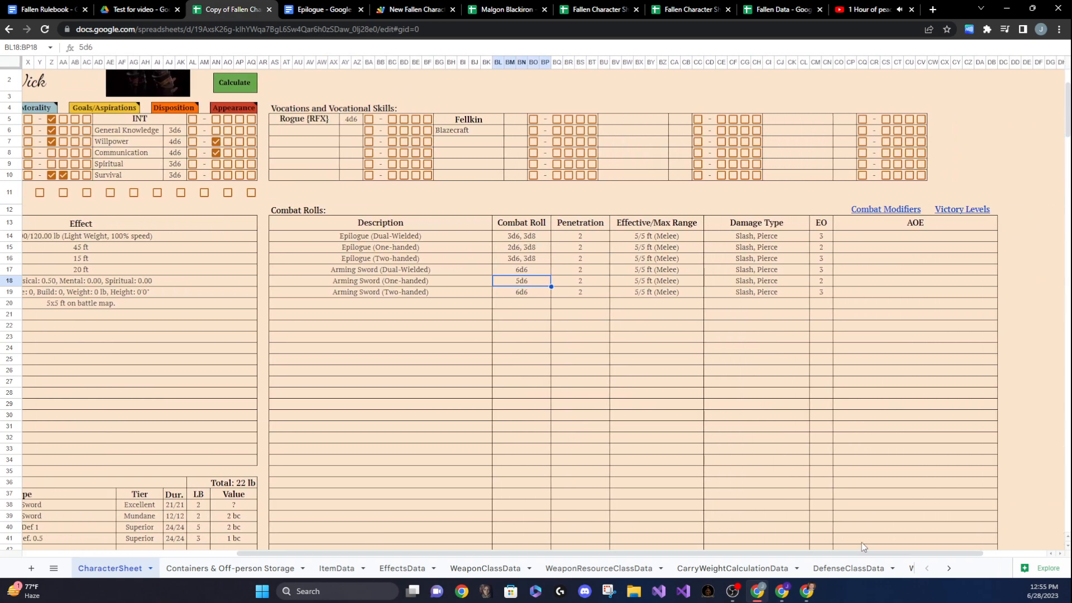
left_click(543, 248)
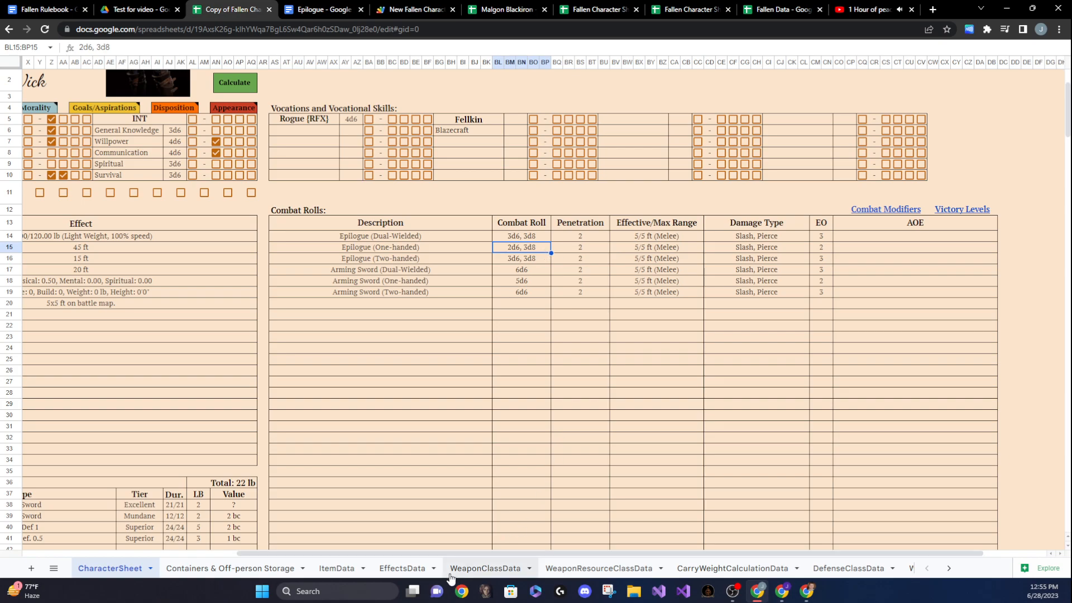
Recheck the tiers of the two swords and open the ItemTierData sheet to examine the base dice per tier
scroll(729, 570, "down", 5)
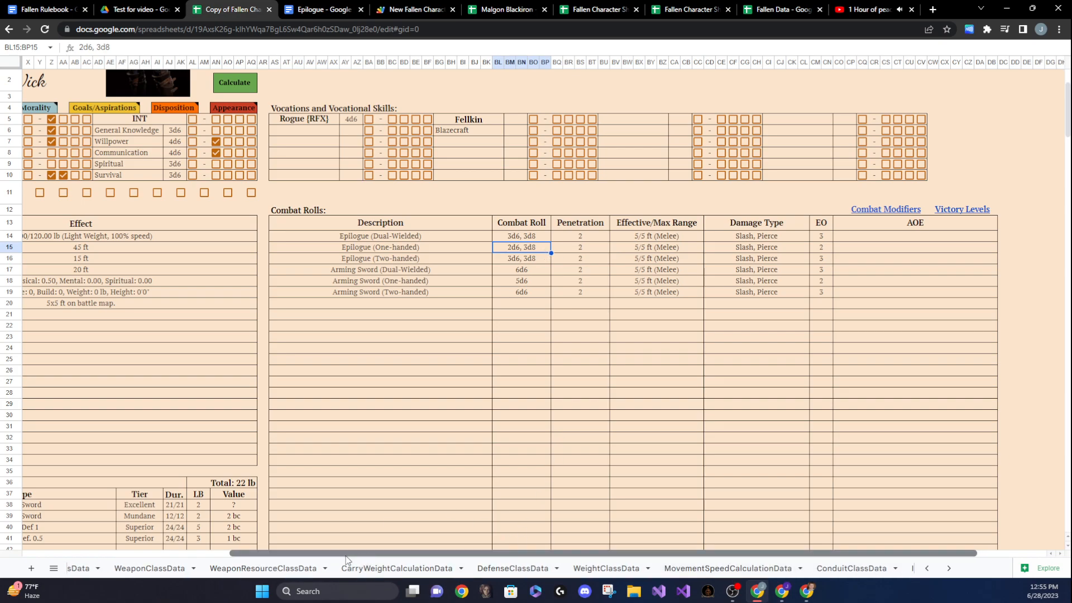
left_click_drag(364, 553, 163, 553)
left_click(426, 507)
left_click(427, 518)
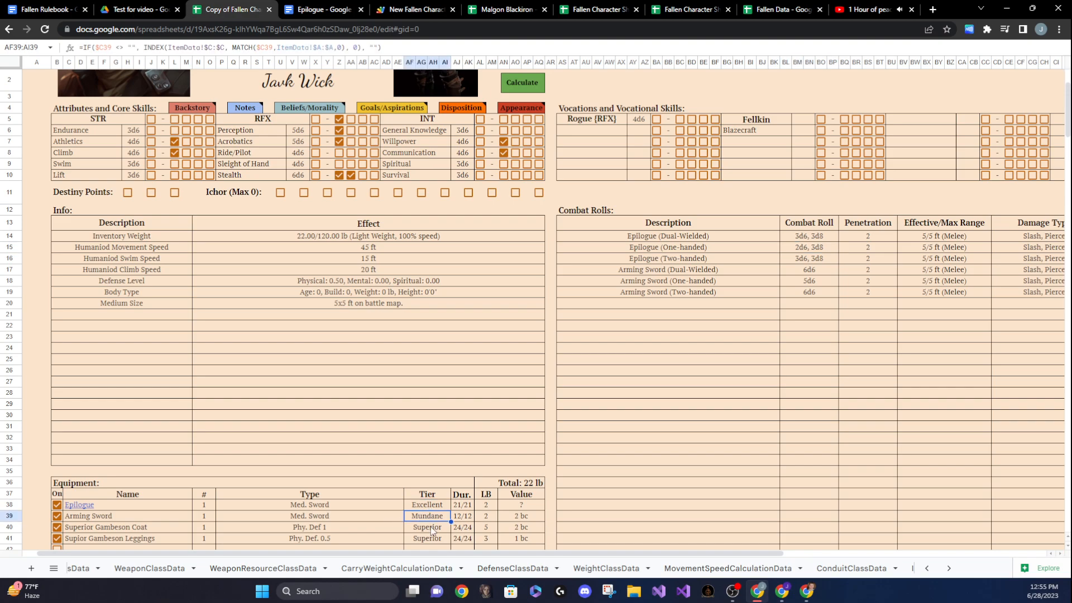
left_click_drag(430, 554, 660, 578)
scroll(659, 569, "down", 5)
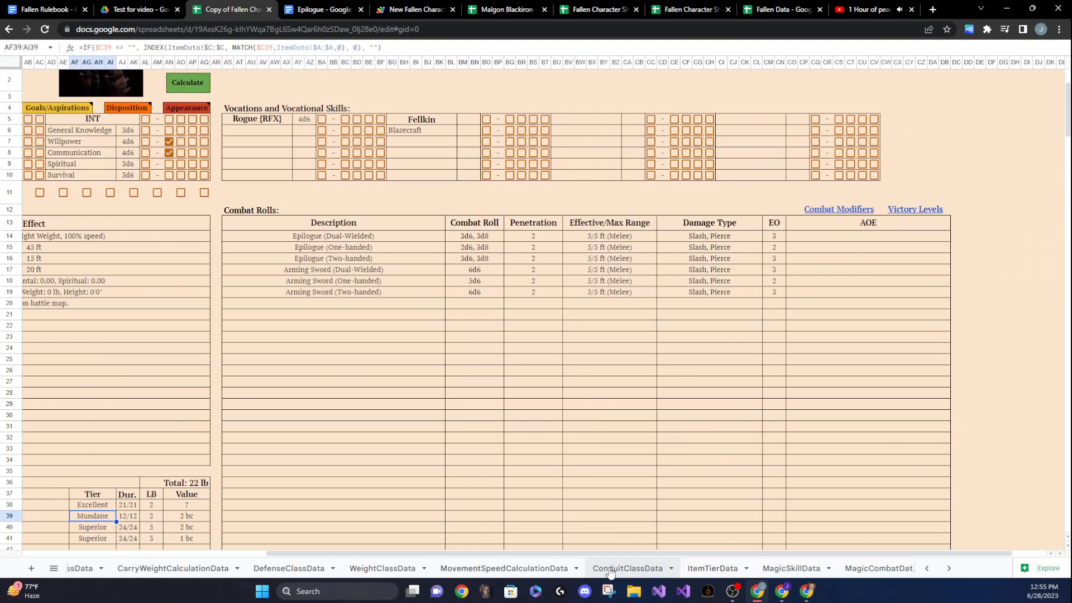
left_click(546, 568)
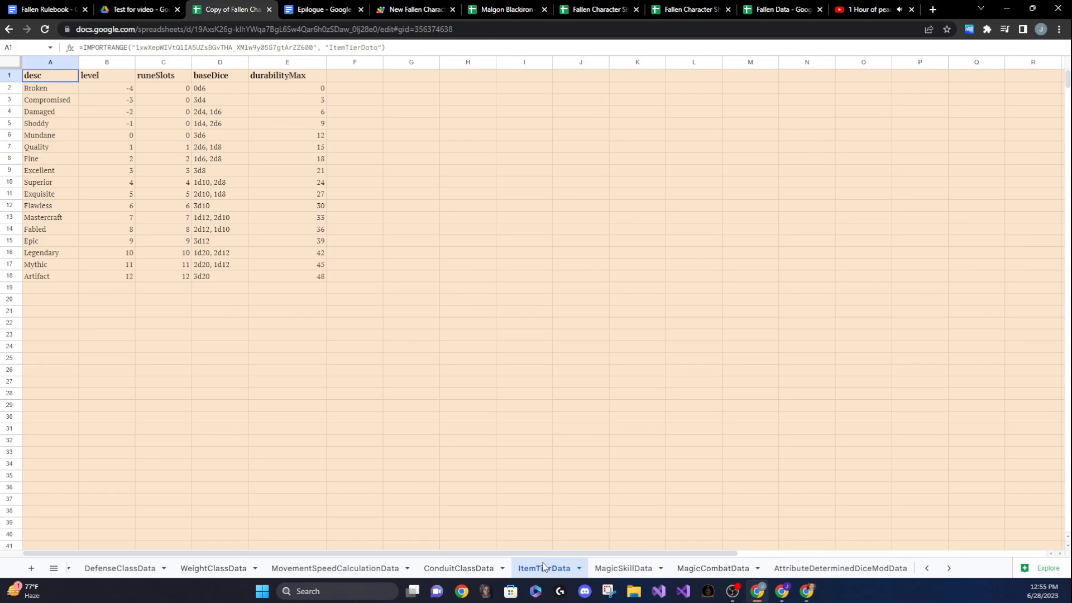
Find the Weapon Levels table in the rulebook and read the base dice and durability for each weapon level
left_click(44, 9)
scroll(395, 428, "up", 20)
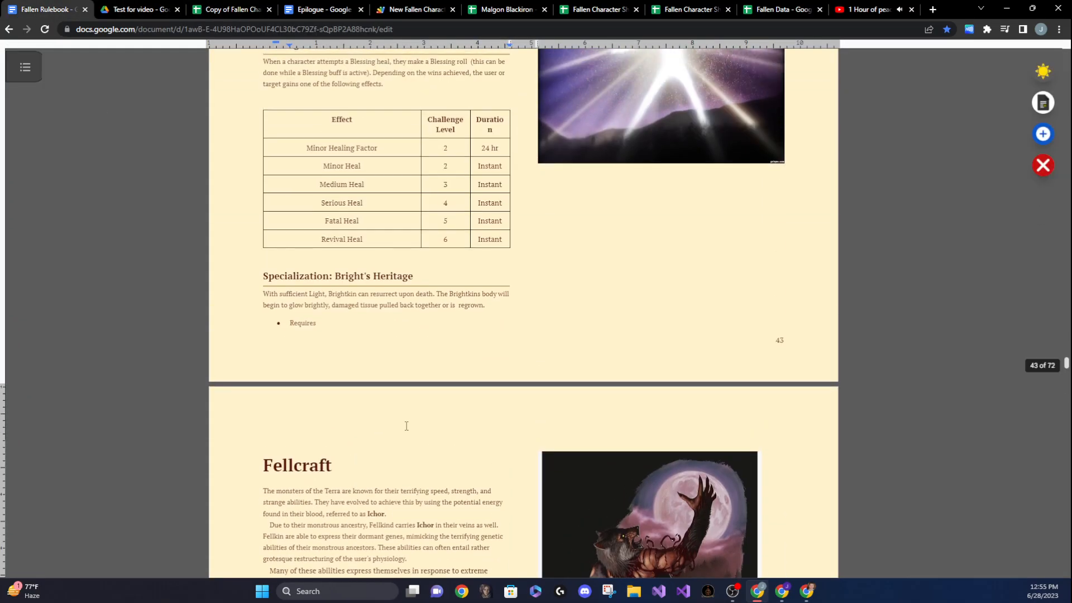
scroll(398, 428, "up", 20)
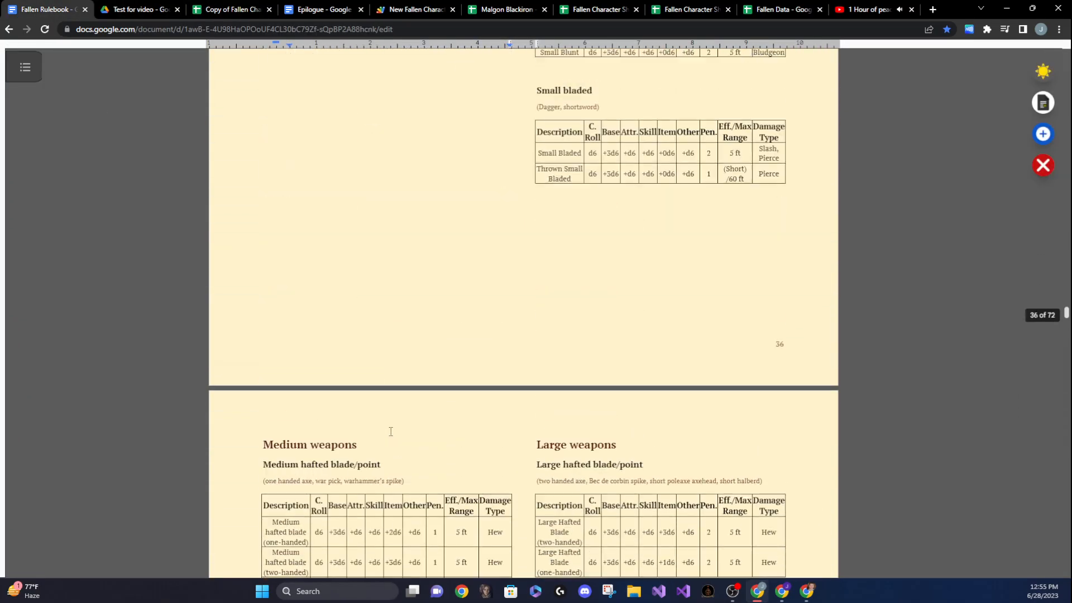
scroll(393, 437, "up", 15)
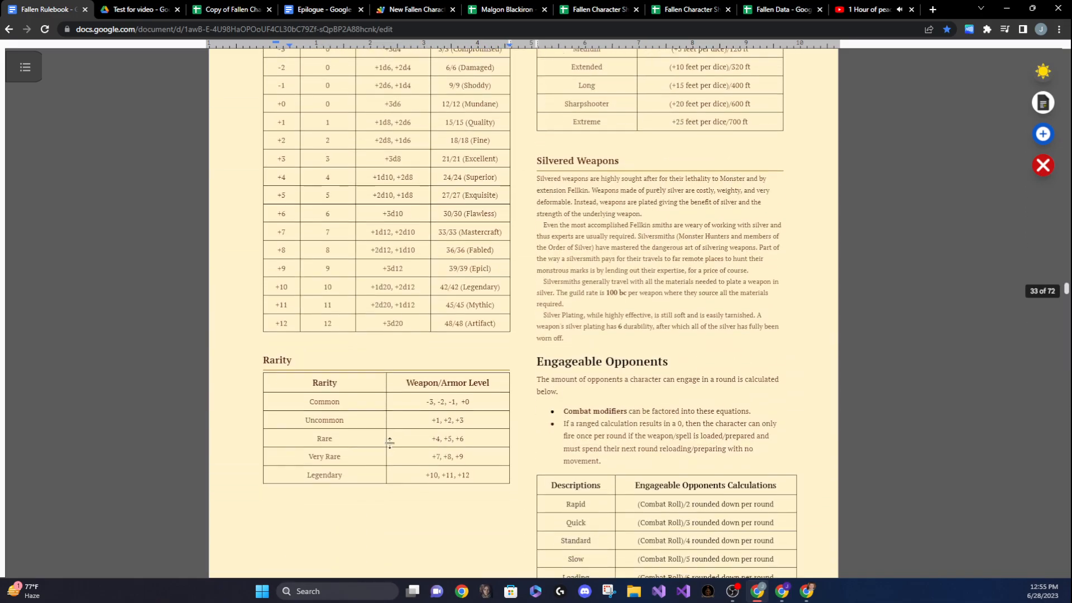
scroll(391, 444, "down", 1)
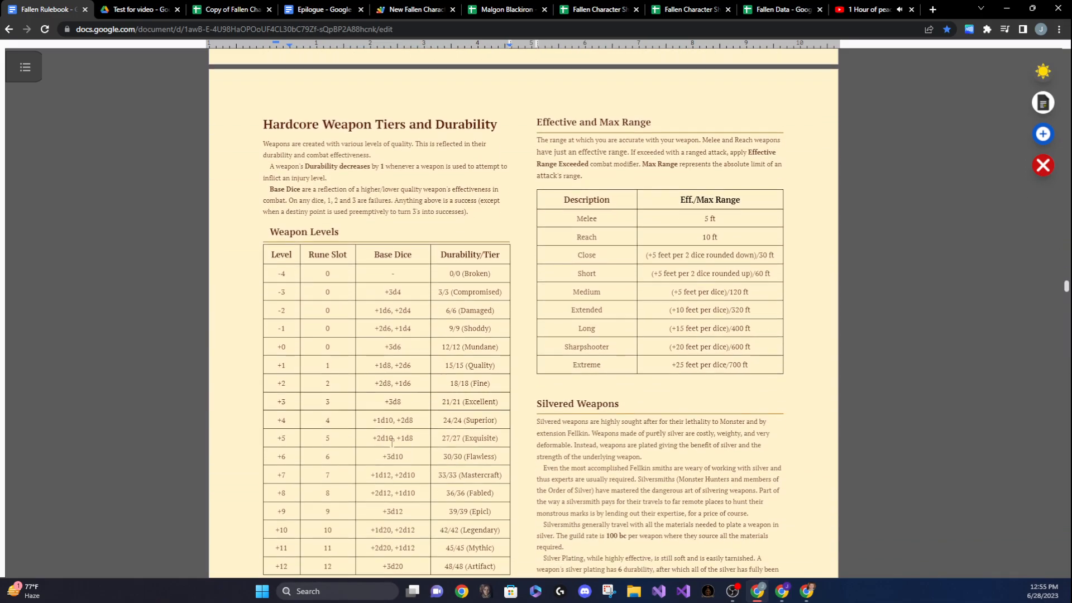
scroll(400, 438, "down", 1)
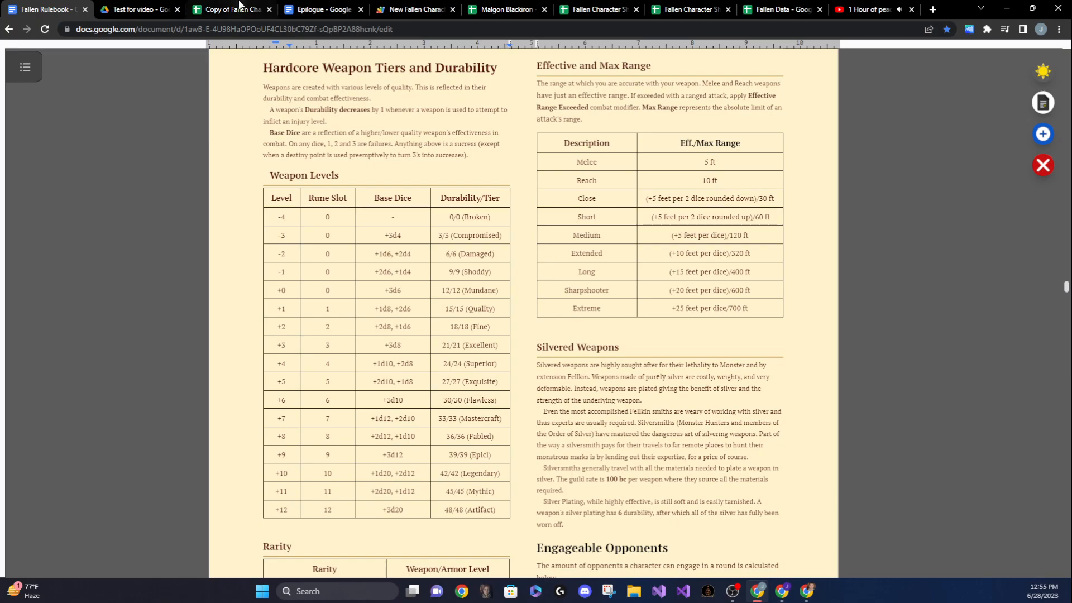
Return to the ItemTierData sheet and compare the Mundane tier and its base dice with the Quality, Fine and Excellent tiers
left_click(230, 9)
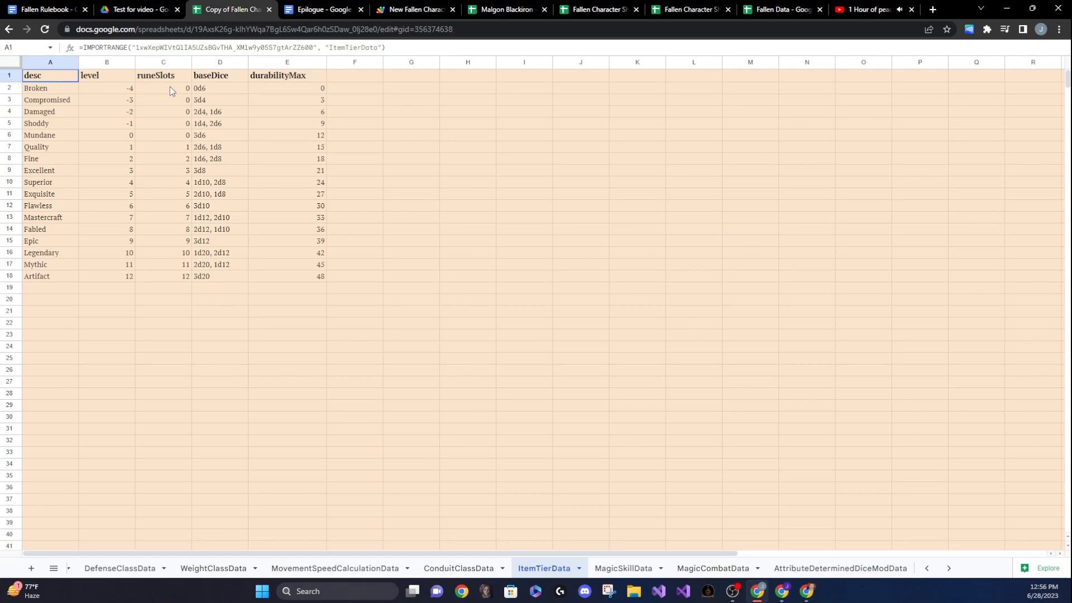
left_click(230, 139)
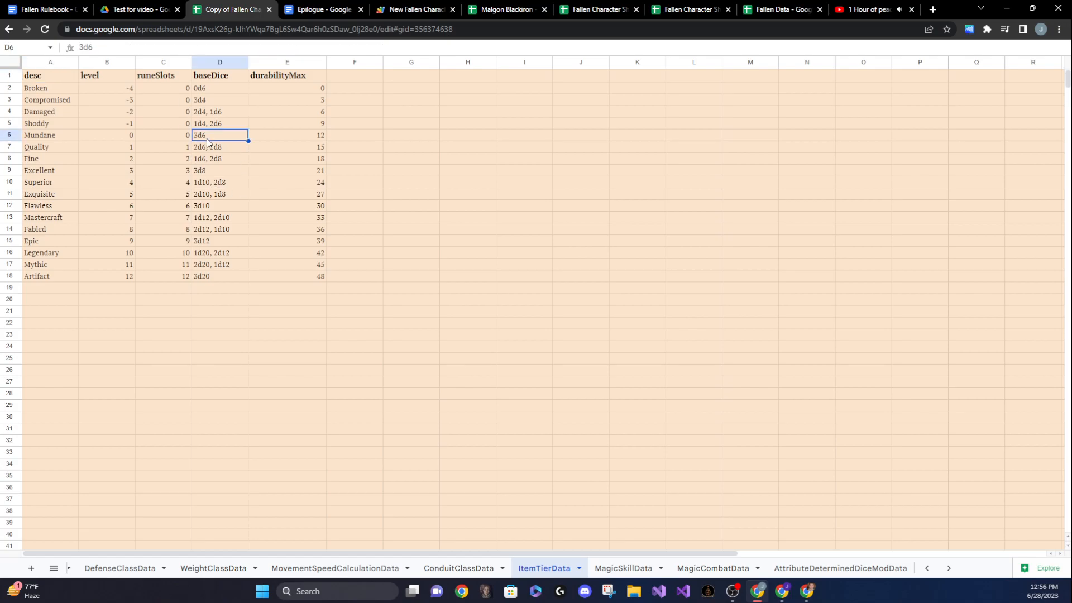
left_click(60, 137)
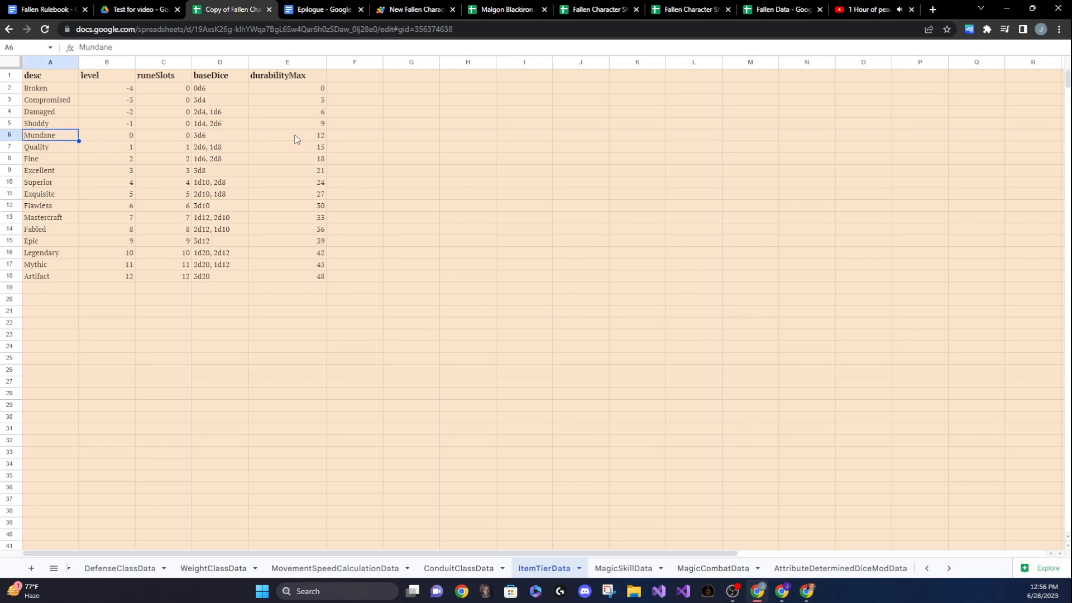
left_click(229, 138)
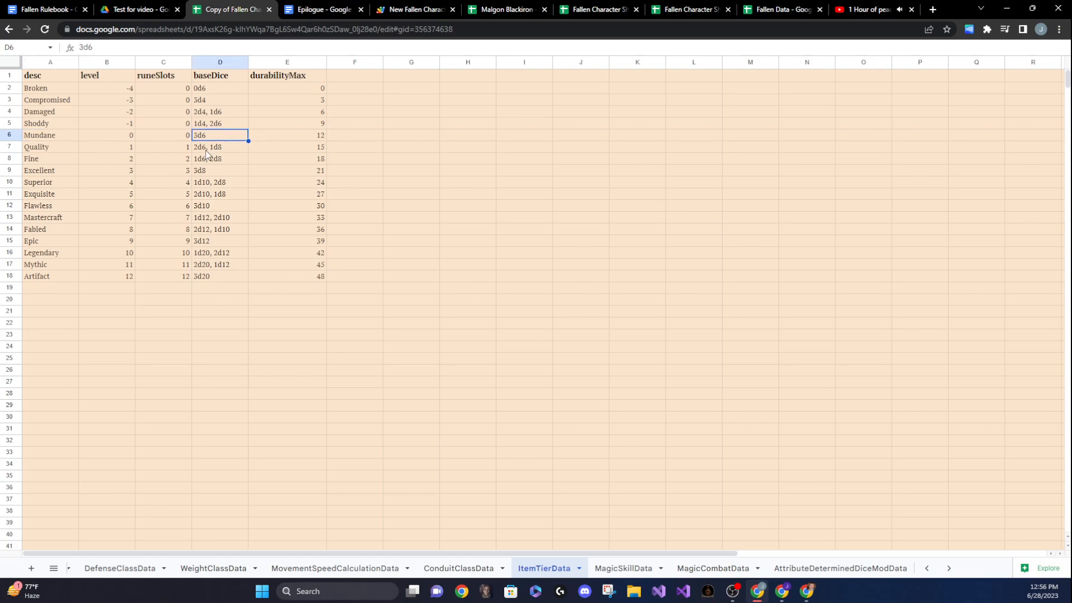
left_click(50, 151)
left_click(56, 160)
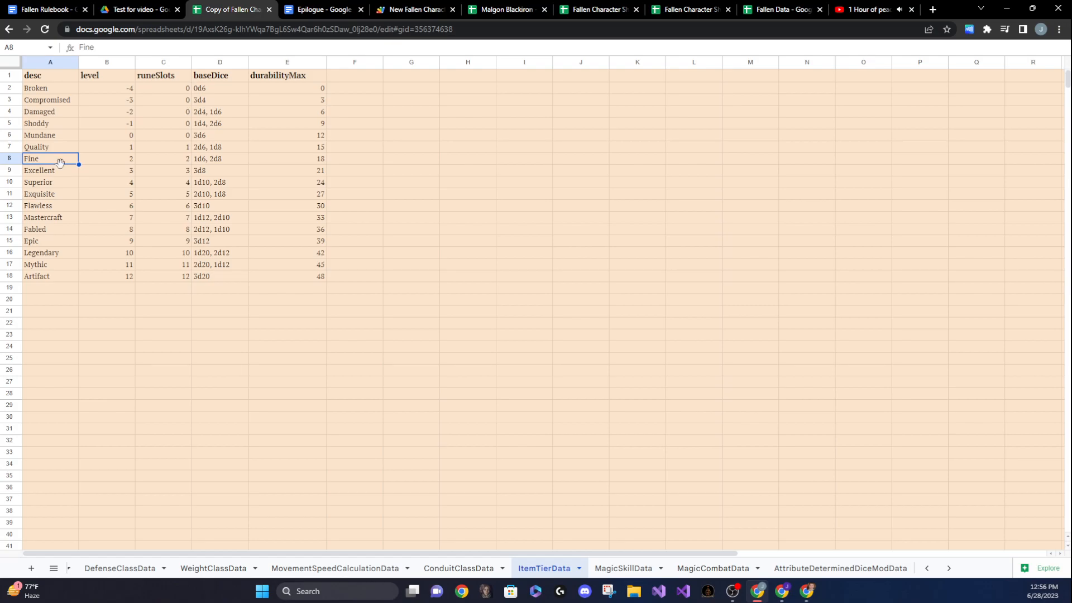
left_click(63, 172)
left_click(42, 139)
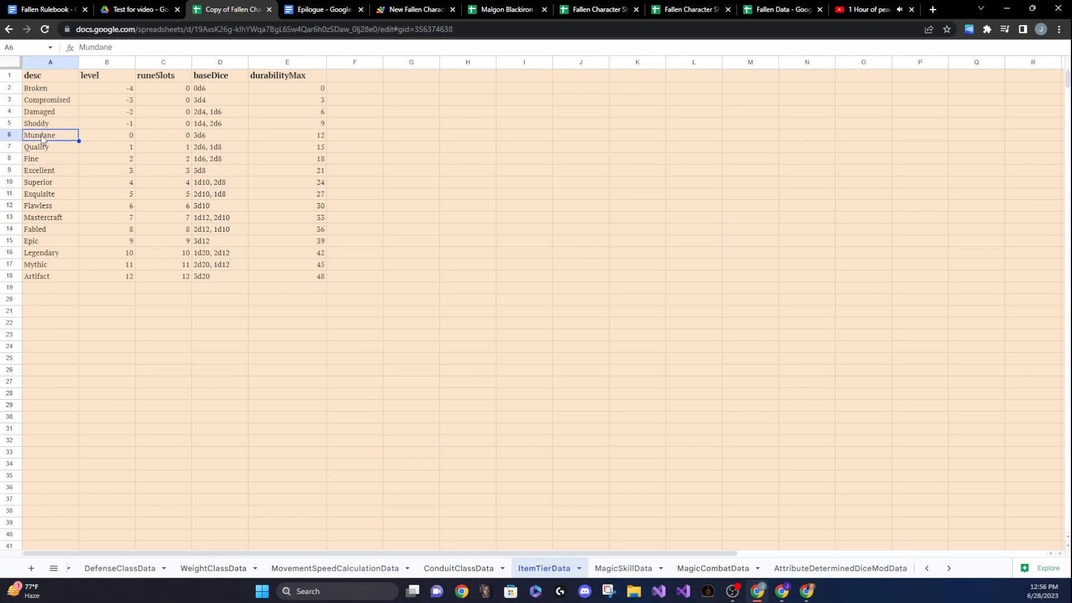
left_click(217, 136)
Go through the base dice from the Quality tier up to Artifact and review the full list of tier names
left_click(225, 148)
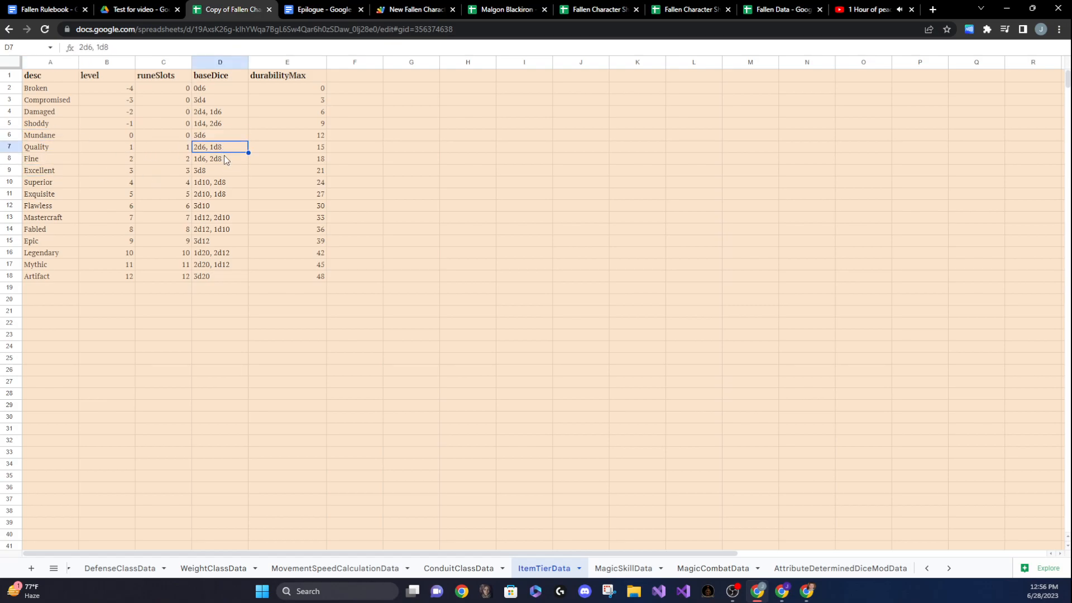
left_click(226, 161)
left_click(226, 172)
left_click(226, 182)
left_click(224, 197)
left_click(223, 207)
left_click(212, 215)
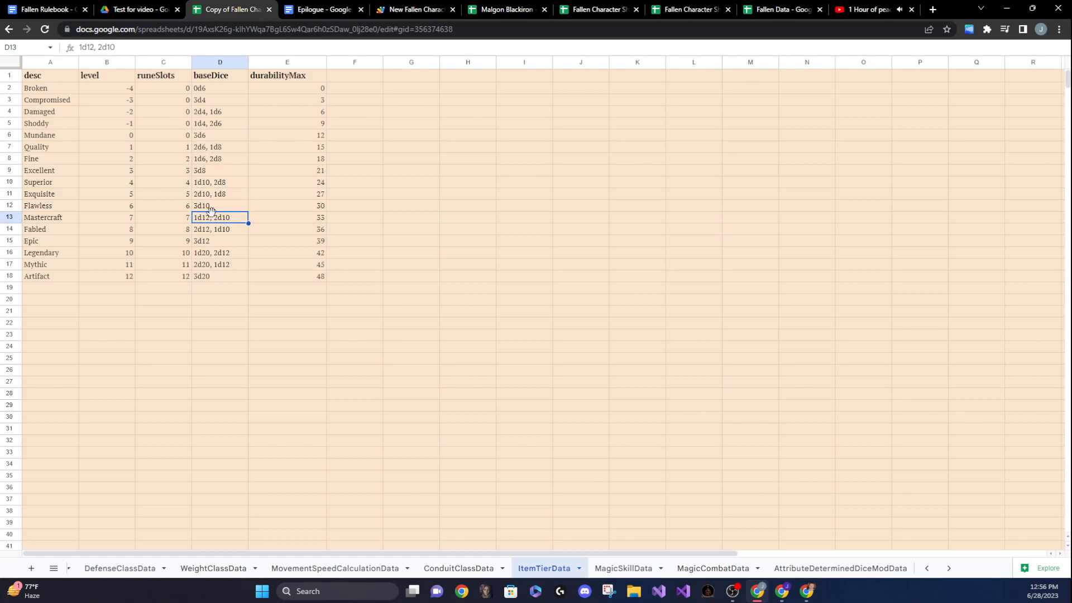
left_click(224, 242)
left_click(225, 254)
left_click(225, 265)
left_click(227, 274)
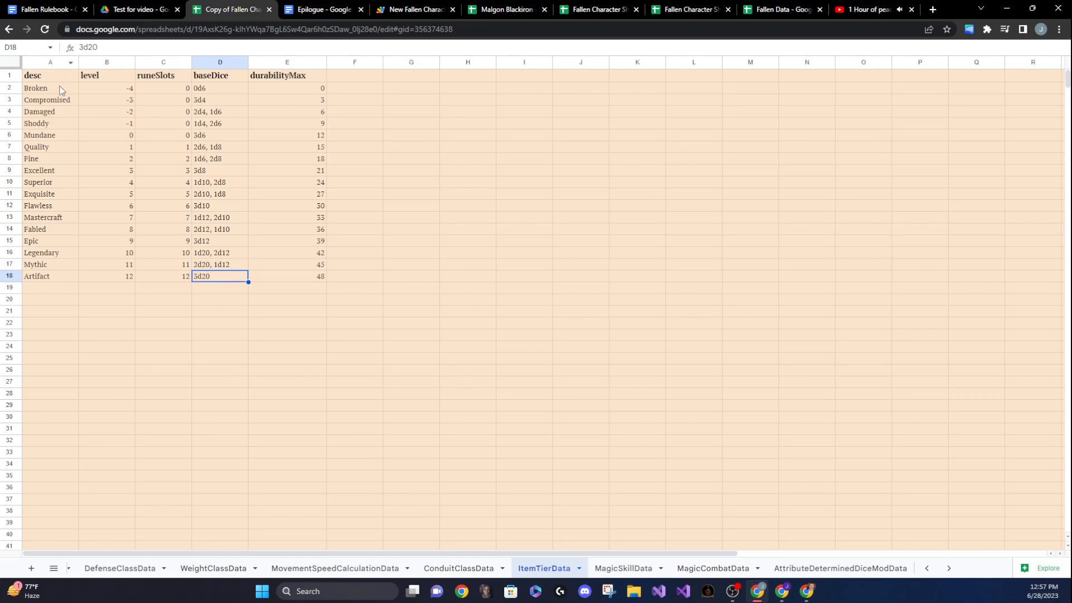
left_click_drag(39, 75, 52, 269)
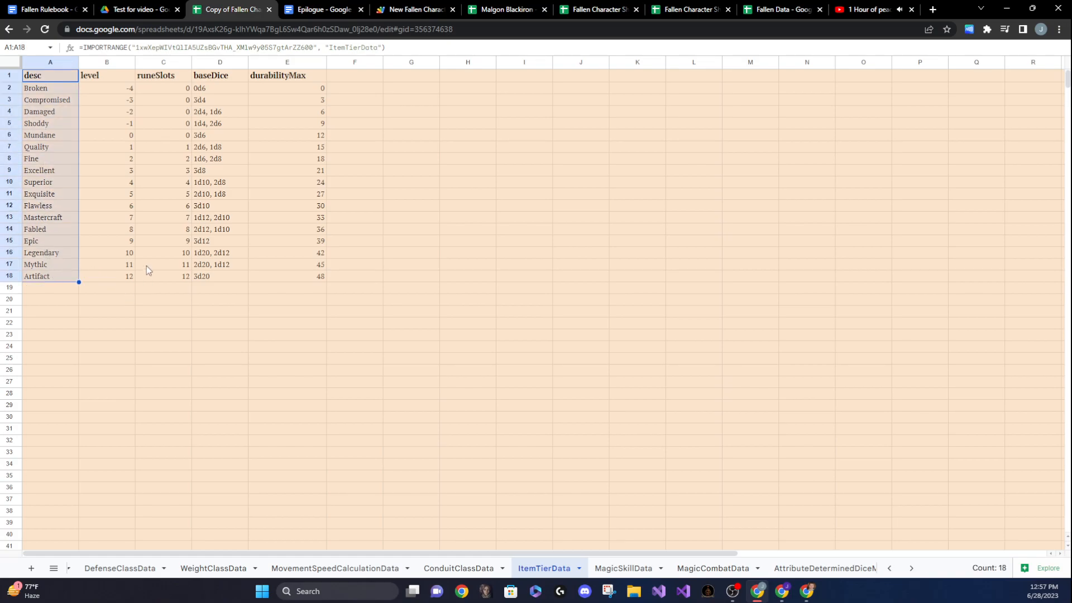
left_click(224, 289)
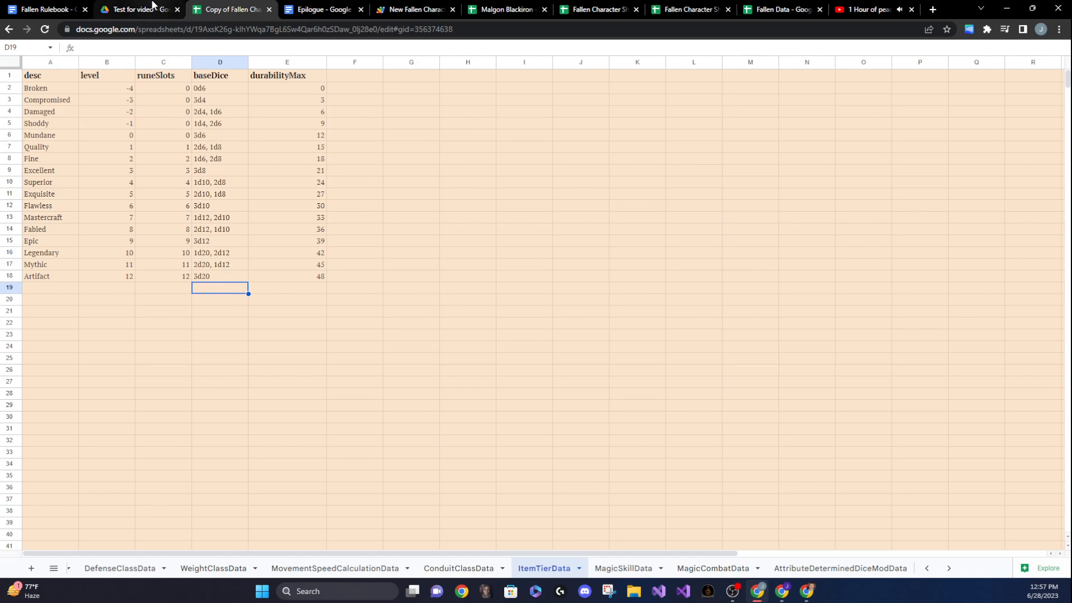
Open the character workbook's AttributeData sheet and inspect its IMPORTRANGE formula and attribute list without changing them
left_click(137, 9)
left_click(228, 9)
scroll(162, 568, "up", 10)
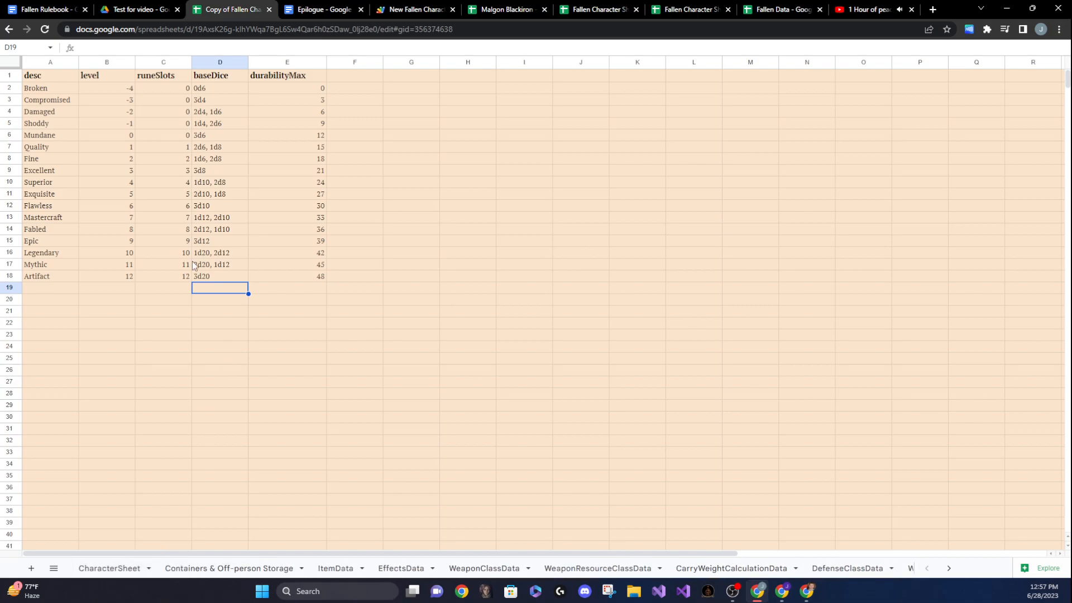
scroll(770, 569, "down", 10)
scroll(769, 568, "down", 8)
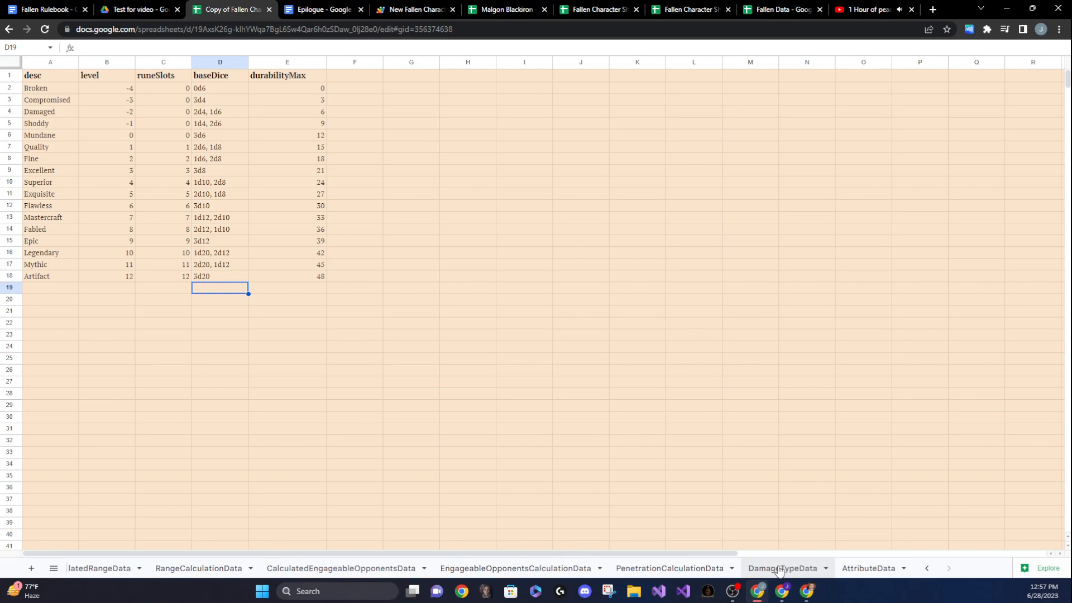
left_click(868, 568)
left_click_drag(104, 48, 79, 48)
left_click(406, 50)
scroll(246, 568, "up", 10)
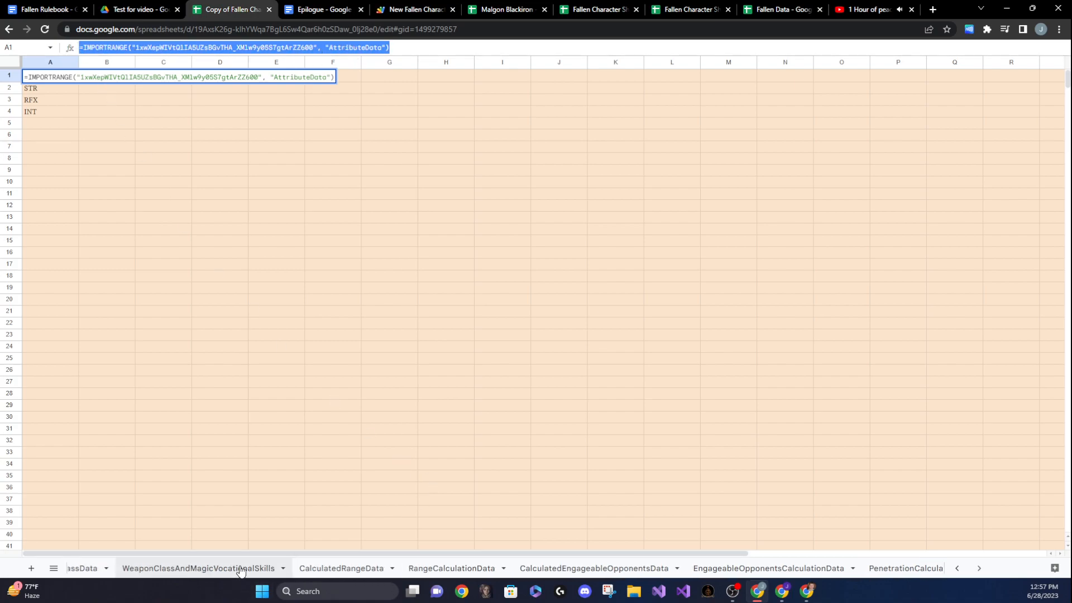
scroll(241, 569, "down", 10)
left_click(147, 264)
left_click(61, 111)
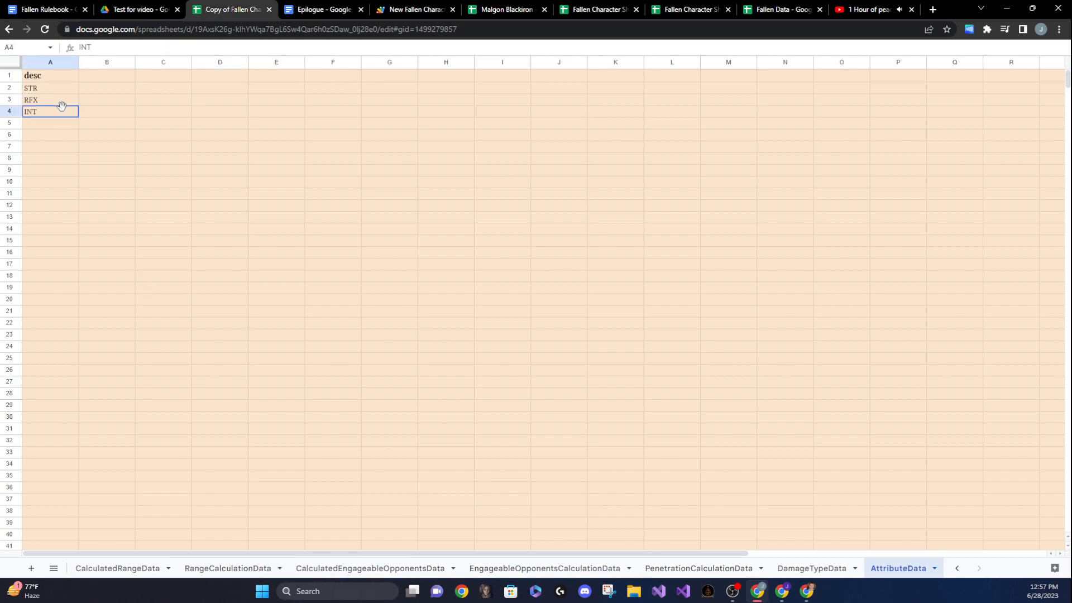
Examine the DamageTypeData sheet and the divisors in the EngageableOpponentsCalculationData and PenetrationCalculationData sheets
left_click(806, 568)
left_click(50, 100)
left_click(698, 568)
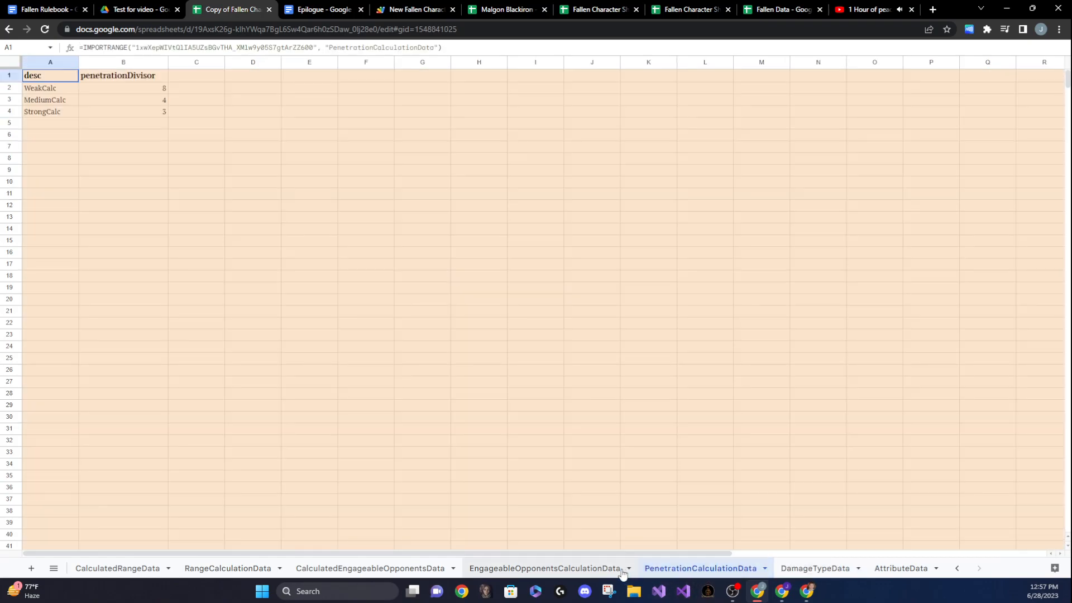
left_click(535, 568)
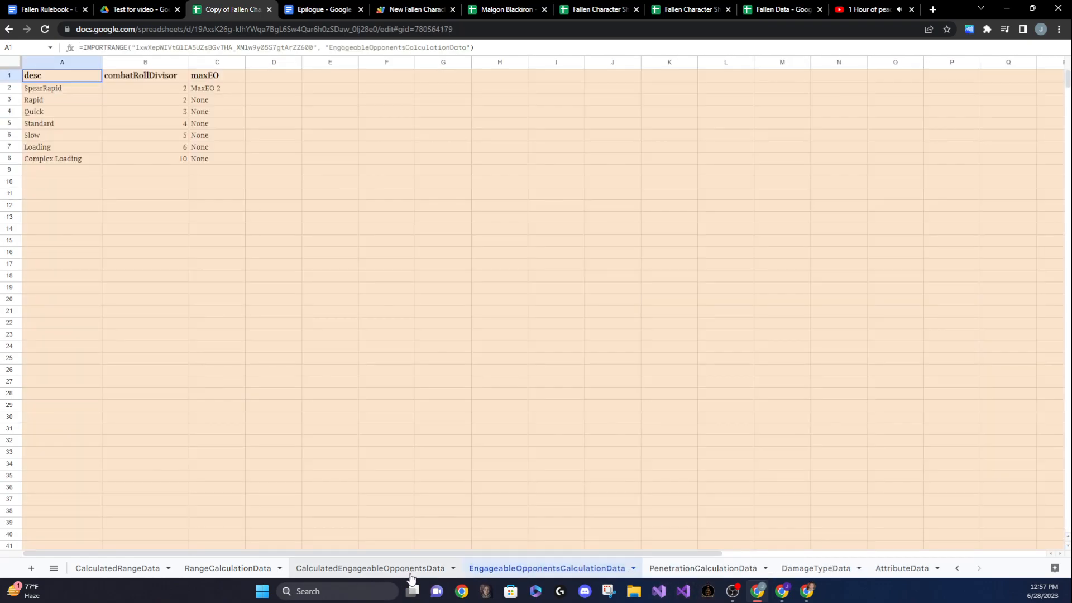
left_click_drag(48, 89, 233, 158)
left_click(703, 568)
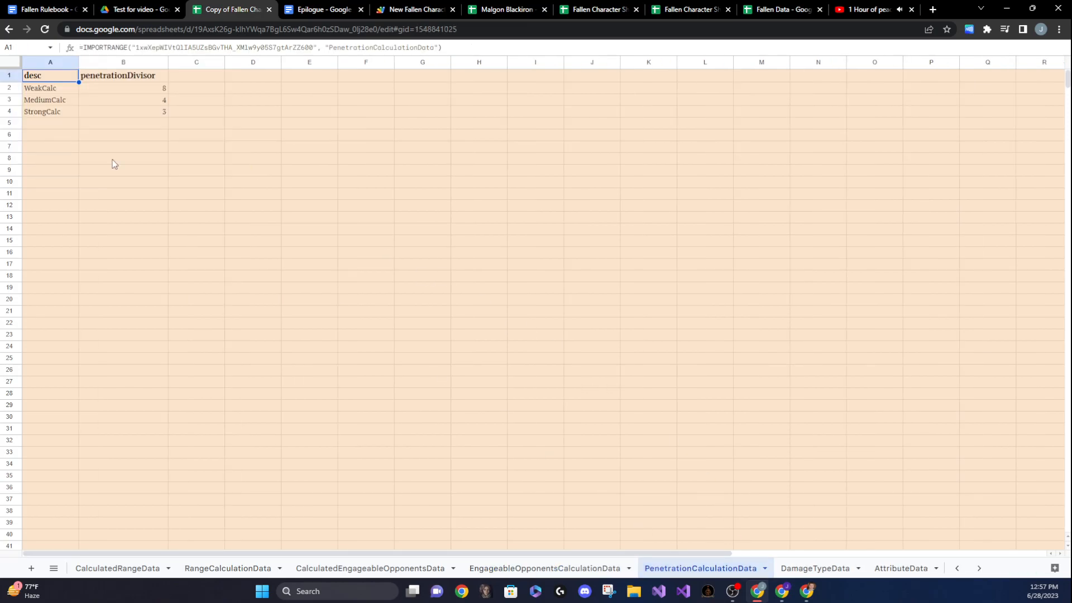
left_click_drag(40, 92, 141, 109)
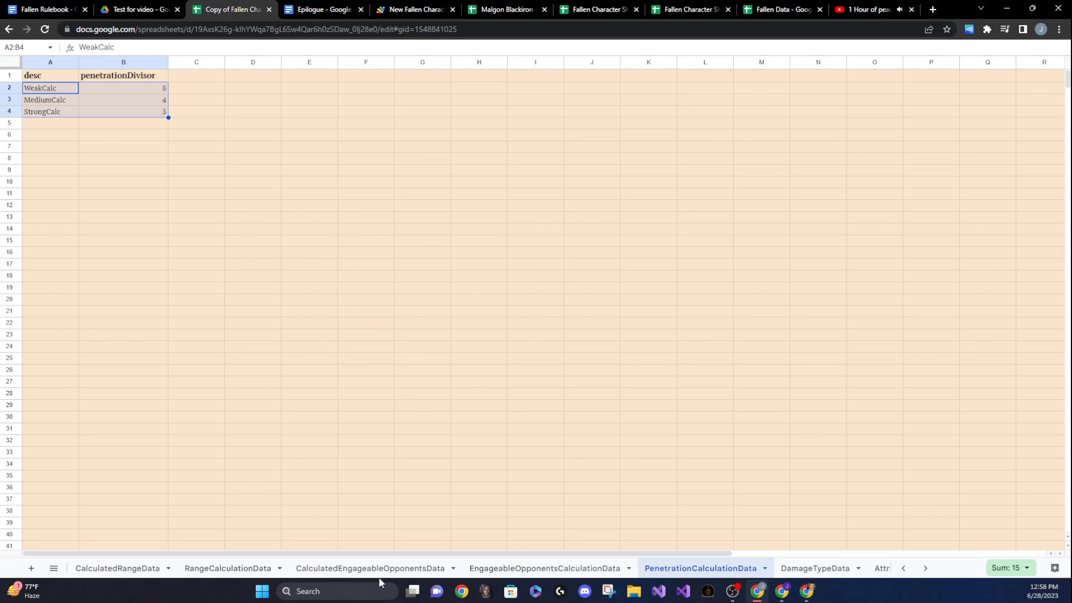
Review the range categories in RangeCalculationData and the Melee and Reach ranges in CalculatedRangeData
scroll(385, 568, "up", 3)
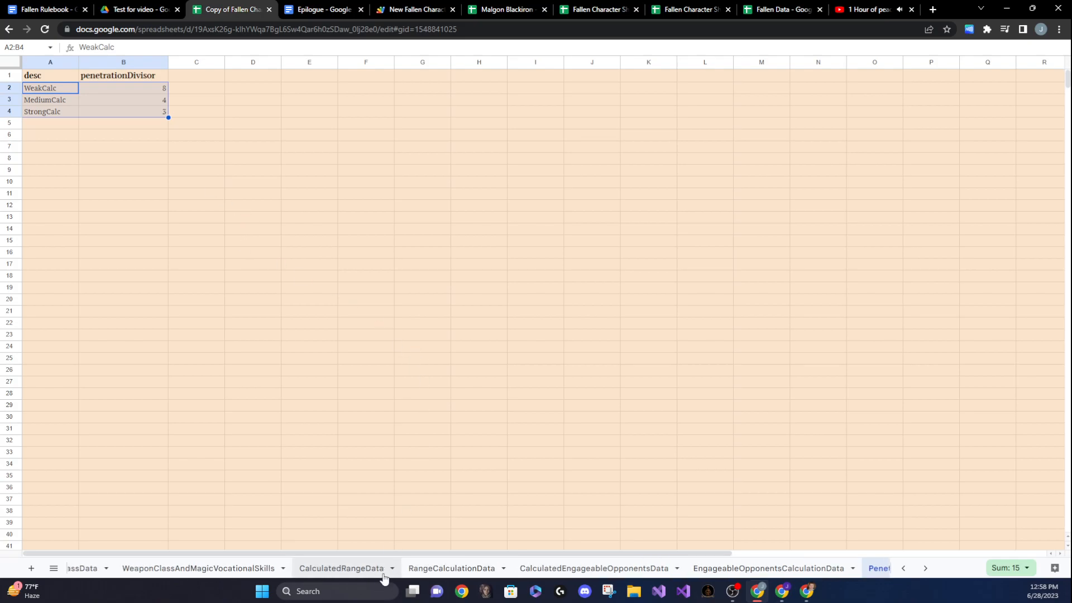
left_click(463, 568)
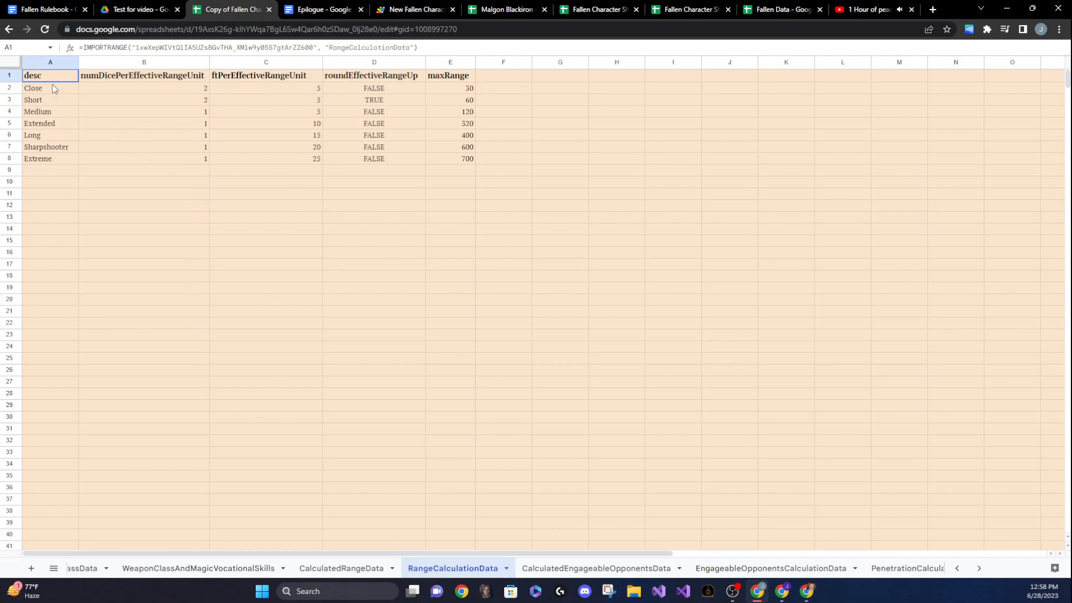
left_click_drag(55, 89, 470, 165)
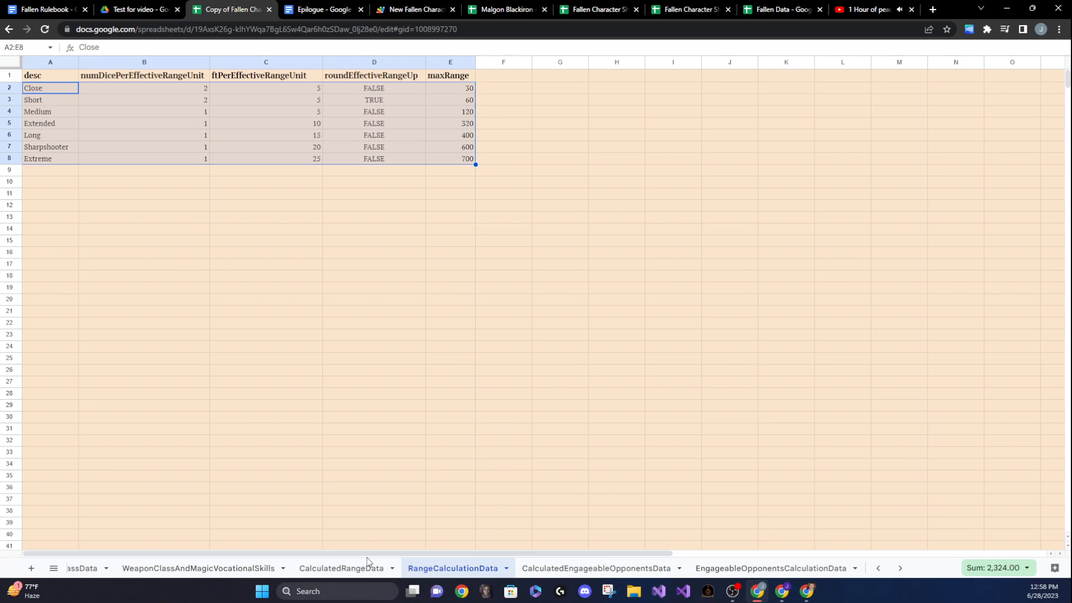
left_click(341, 567)
left_click(49, 90)
left_click_drag(49, 93, 199, 102)
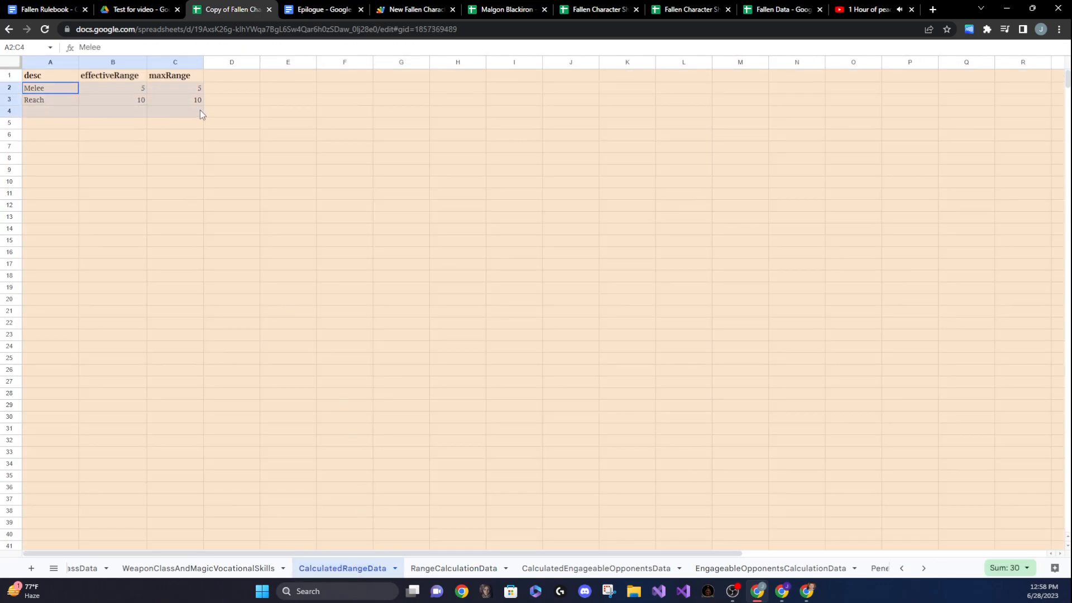
Compare the dice and feet per effective range unit of the Medium and Extended ranges in RangeCalculationData
scroll(353, 568, "up", 5)
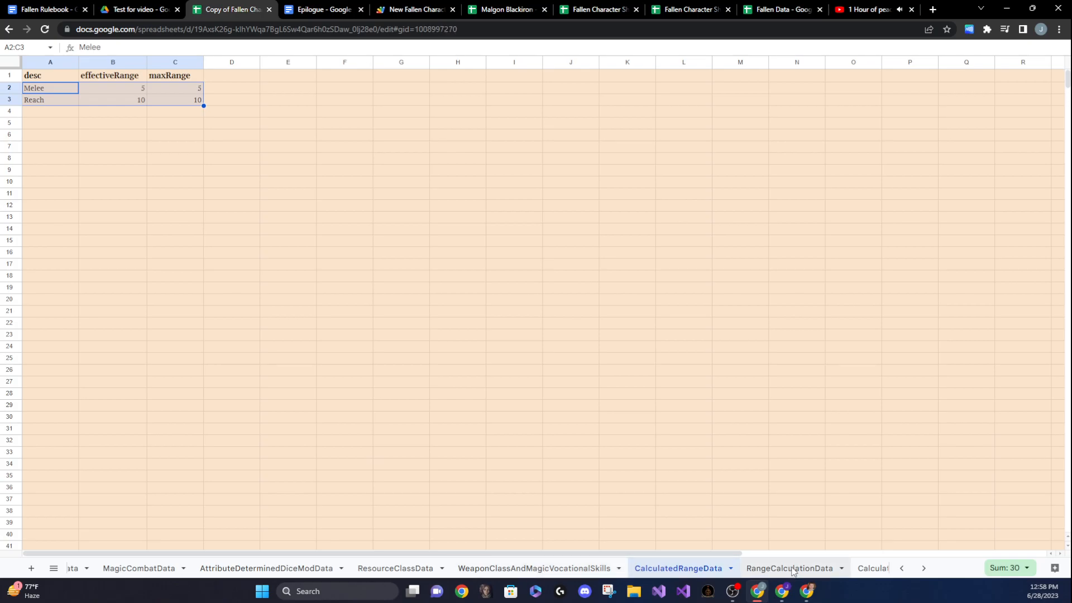
left_click(775, 569)
left_click(143, 204)
left_click(199, 111)
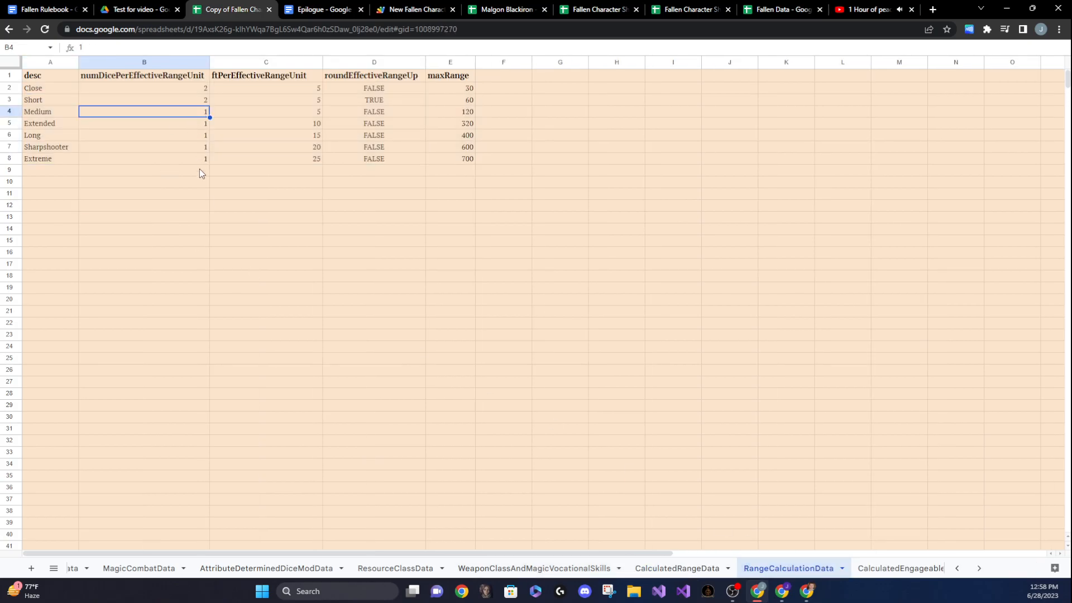
left_click(285, 110)
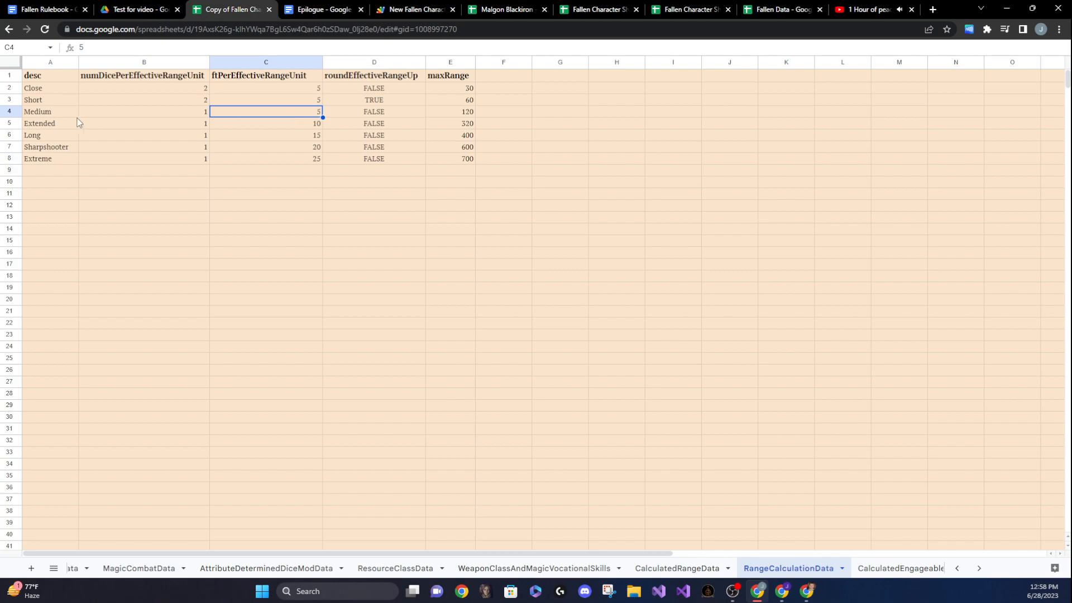
left_click(55, 110)
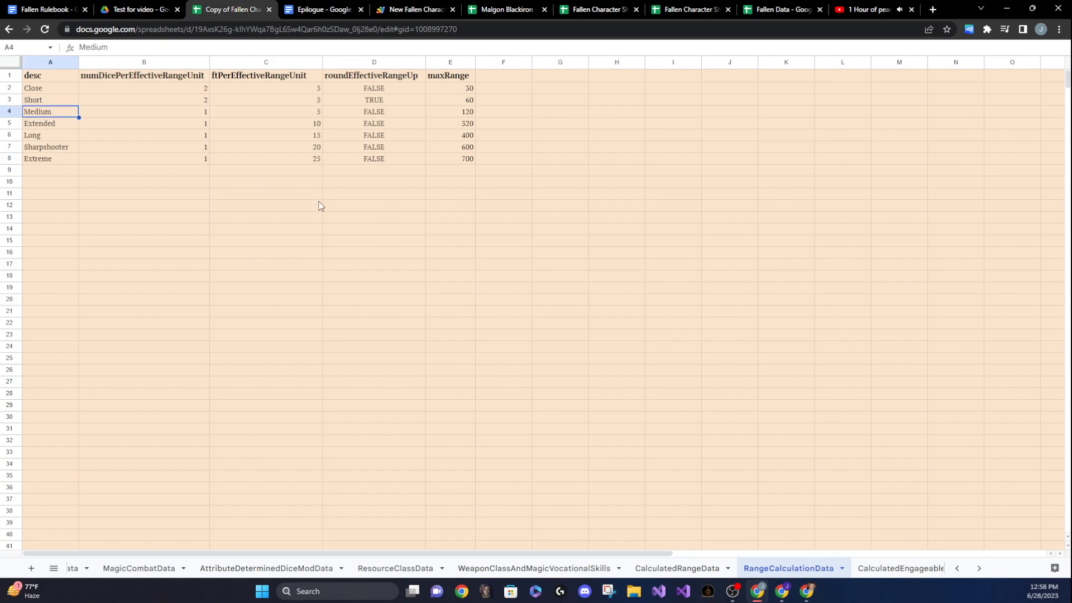
left_click(54, 121)
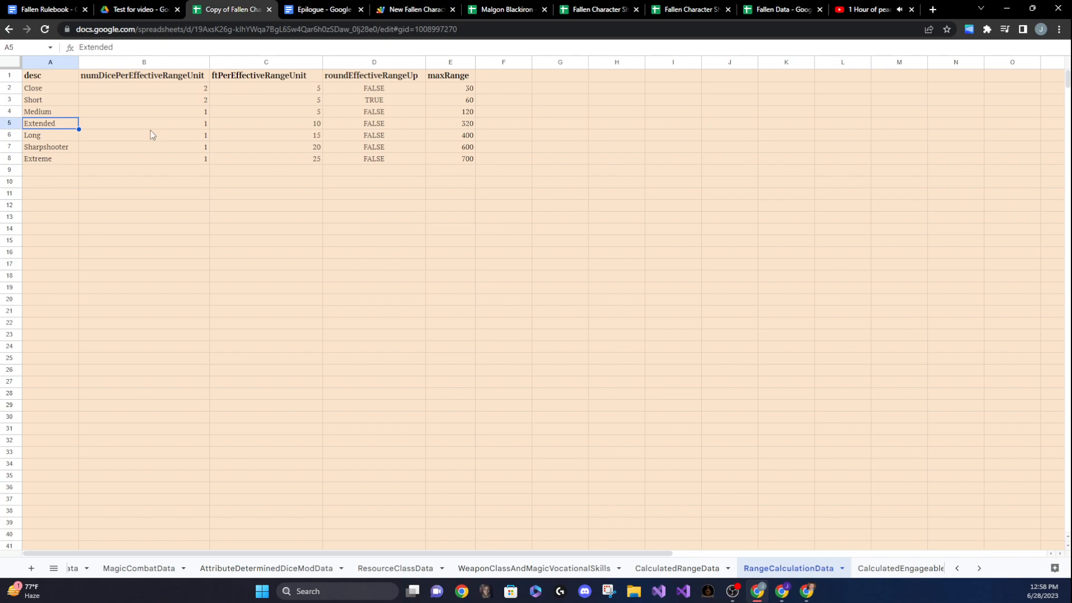
left_click(198, 124)
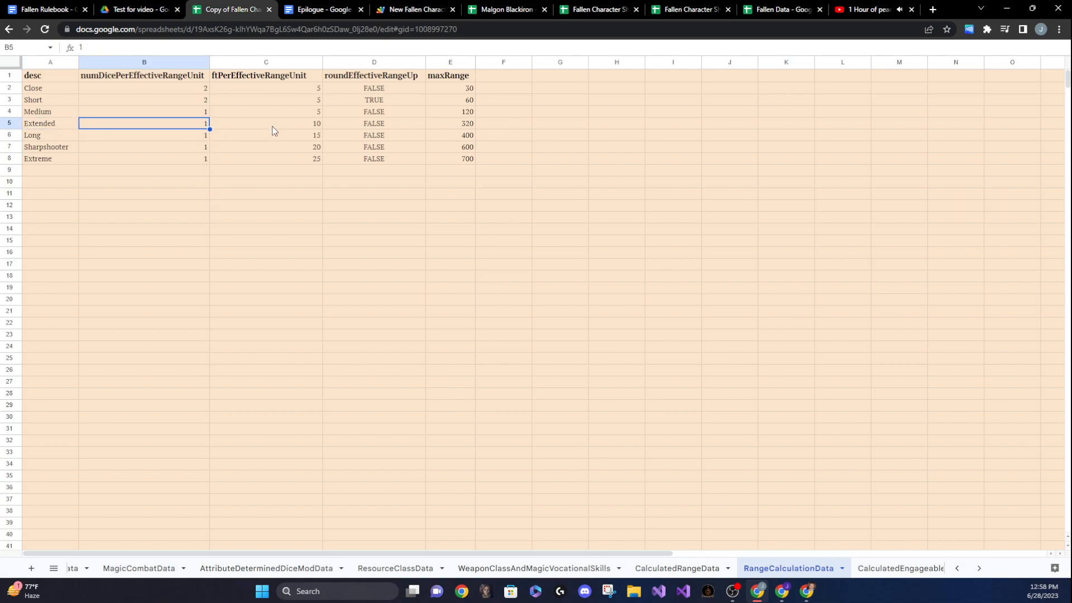
left_click(279, 122)
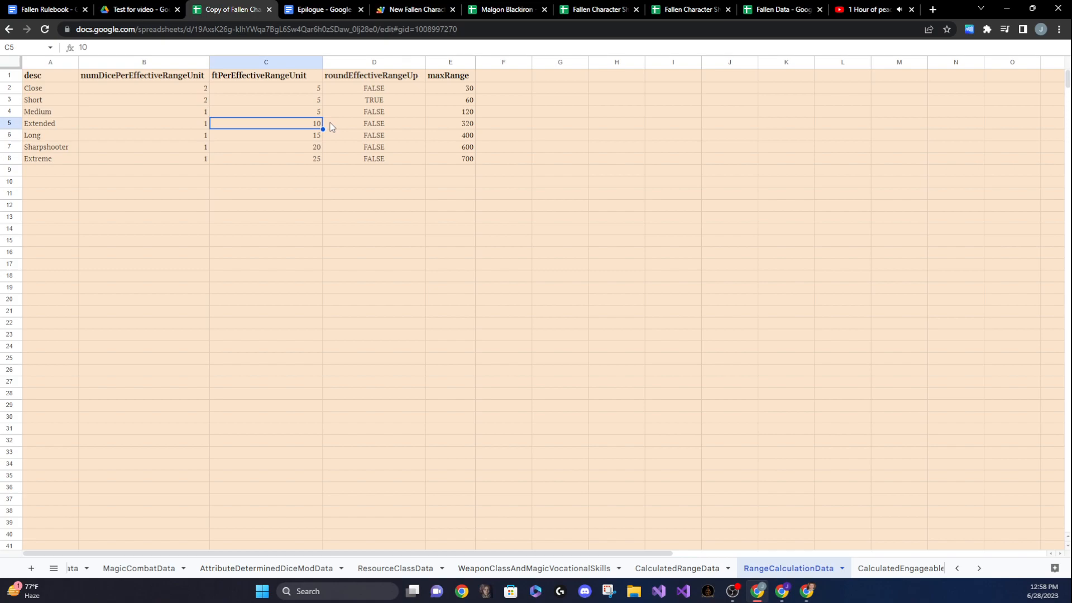
Check the Extended category's maximum range, and review the combined skill list in the WeaponClassAndMagicVocationalSkills sheet
left_click(457, 122)
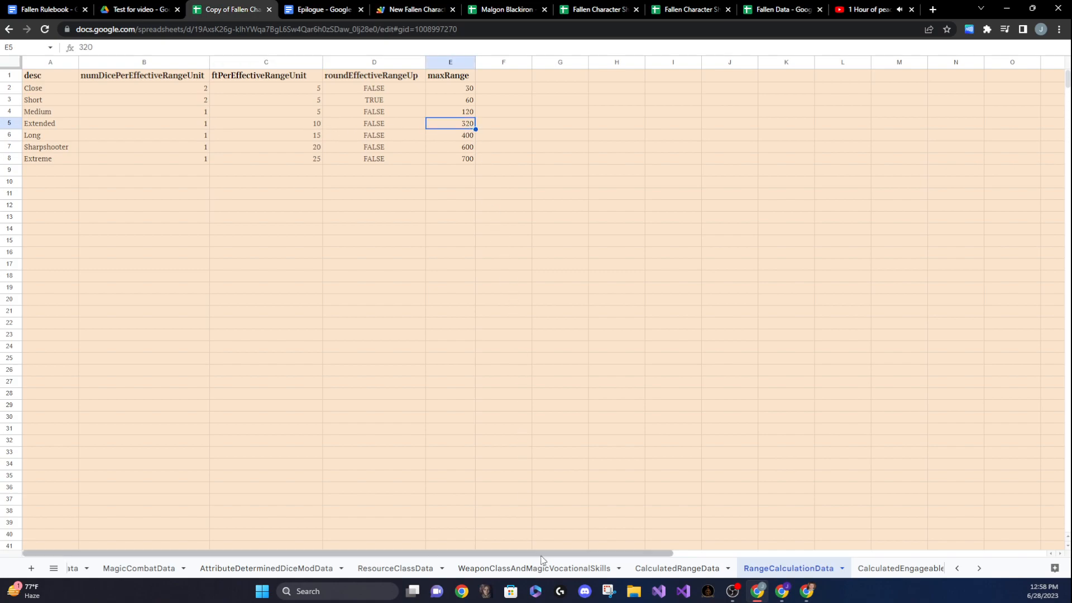
left_click(697, 567)
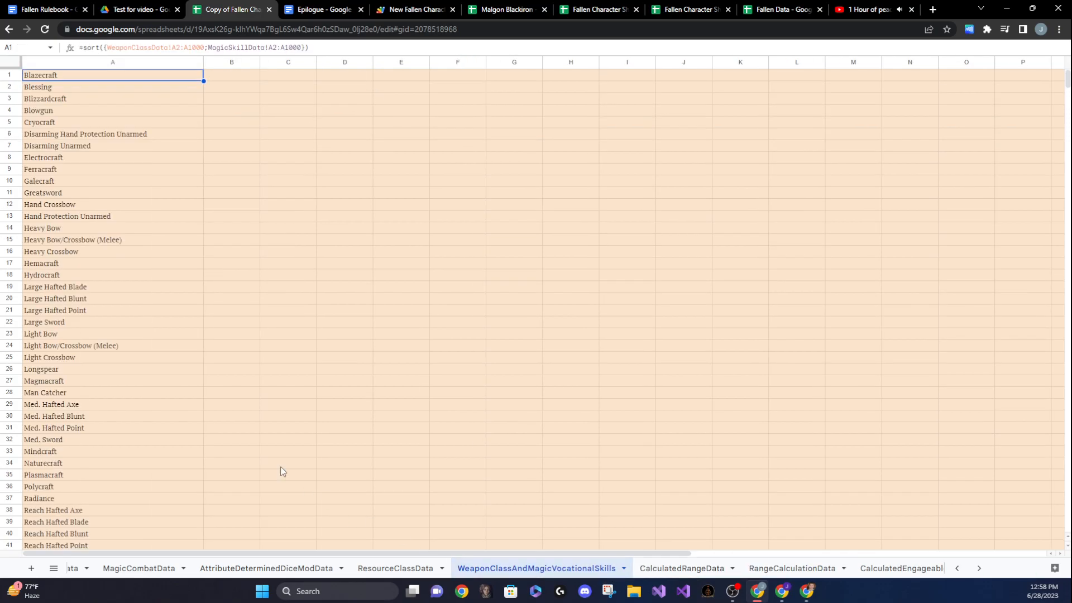
scroll(170, 431, "down", 5)
scroll(168, 436, "up", 4)
scroll(162, 438, "up", 1)
scroll(246, 568, "up", 10)
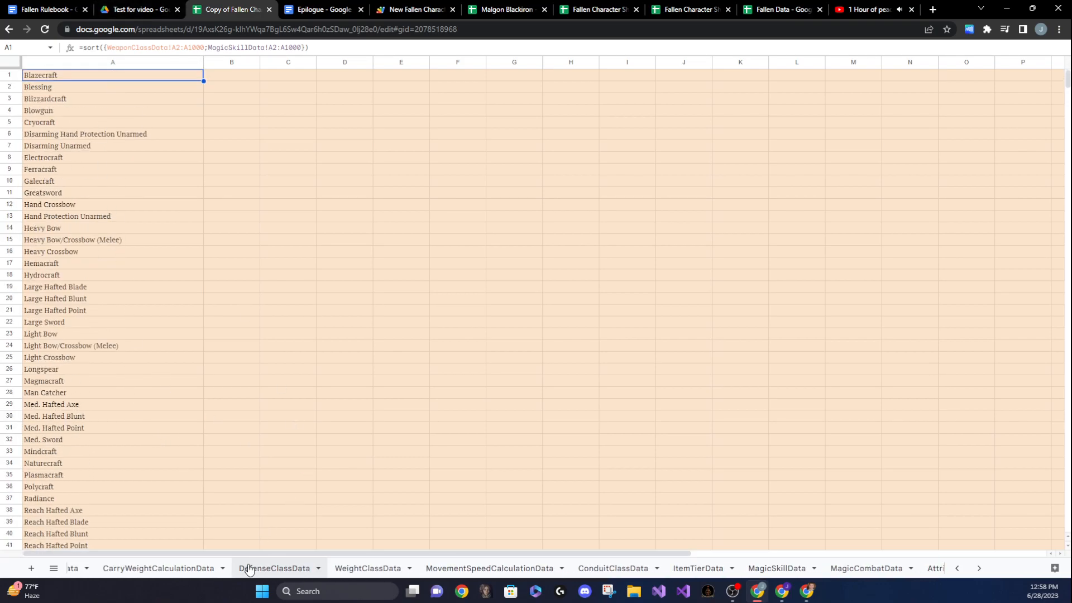
Return to the CharacterSheet and browse the skill choices for the first Fellkin vocational skill without changing it
left_click(114, 568)
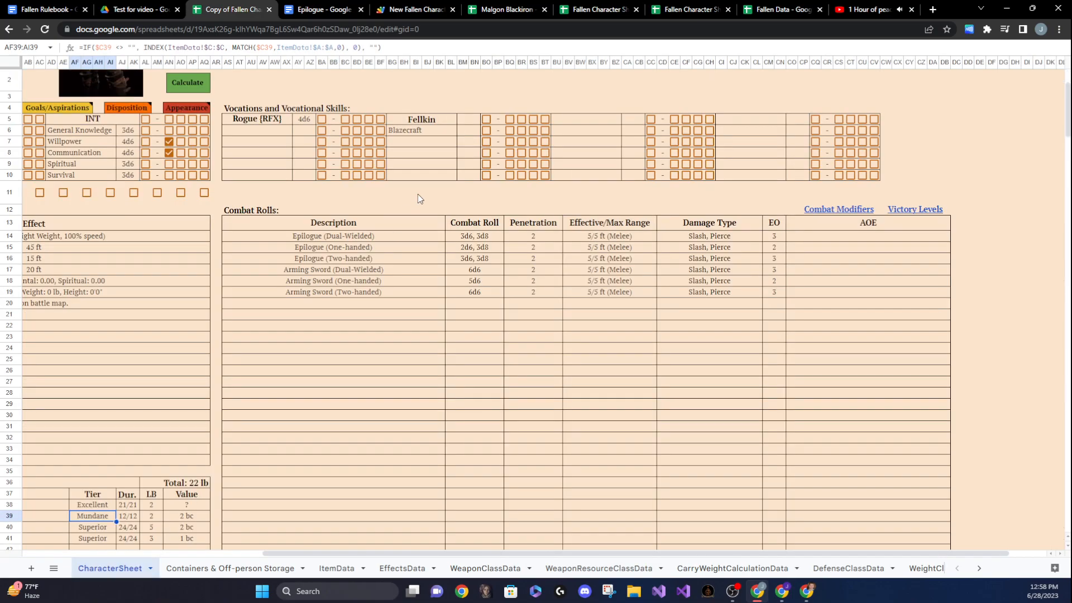
double_click(433, 128)
scroll(434, 378, "down", 8)
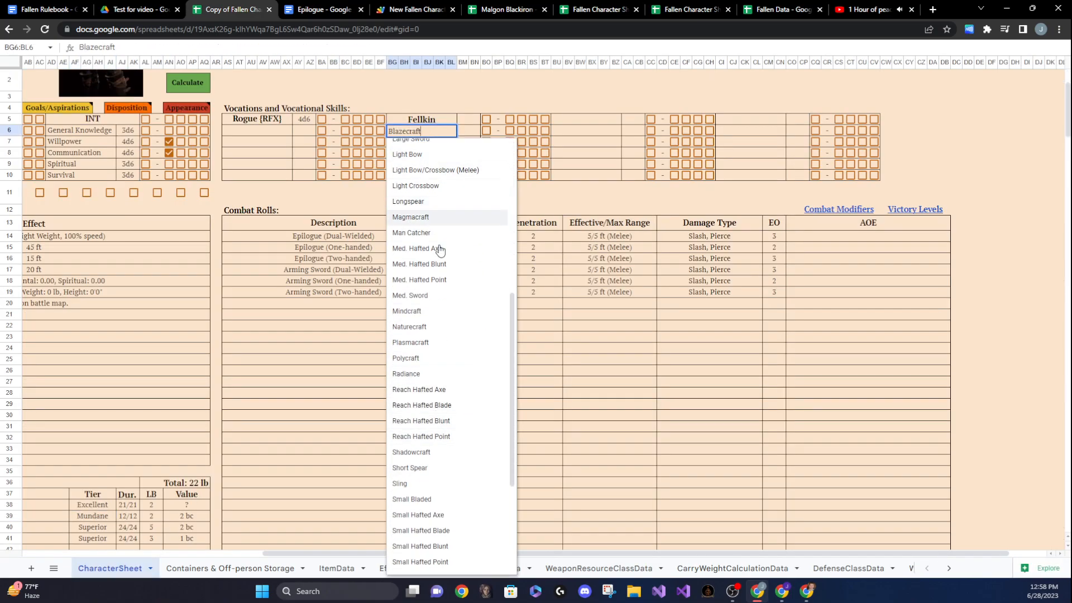
scroll(437, 316, "up", 5)
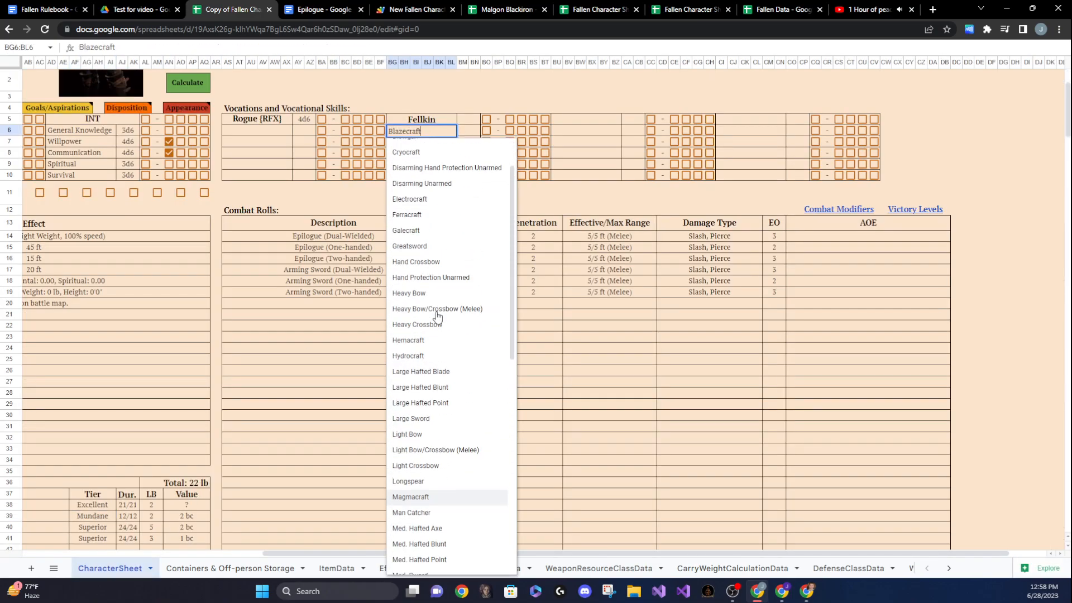
scroll(437, 317, "up", 1)
left_click(345, 192)
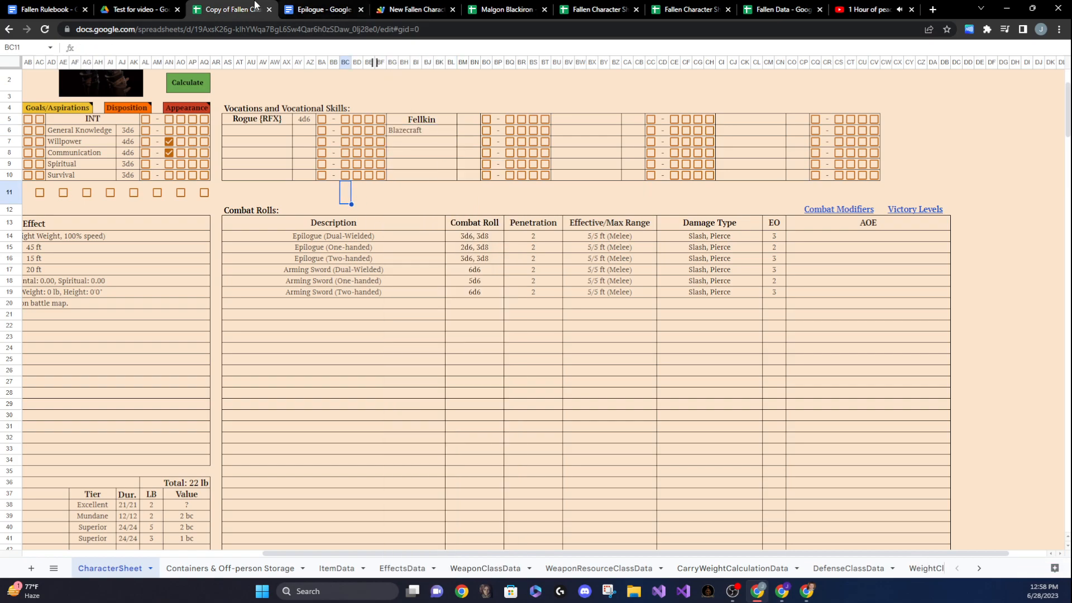
Enter Lockpicking as the first vocational skill under the Rogue vocation
left_click(269, 122)
left_click(263, 133)
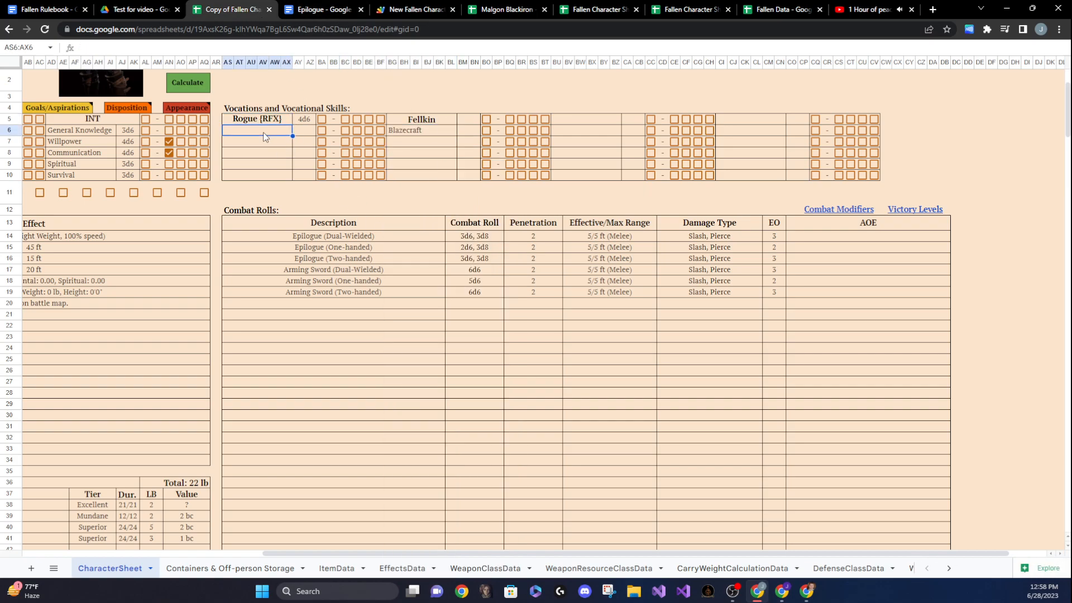
double_click(263, 132)
type("Lockpickin")
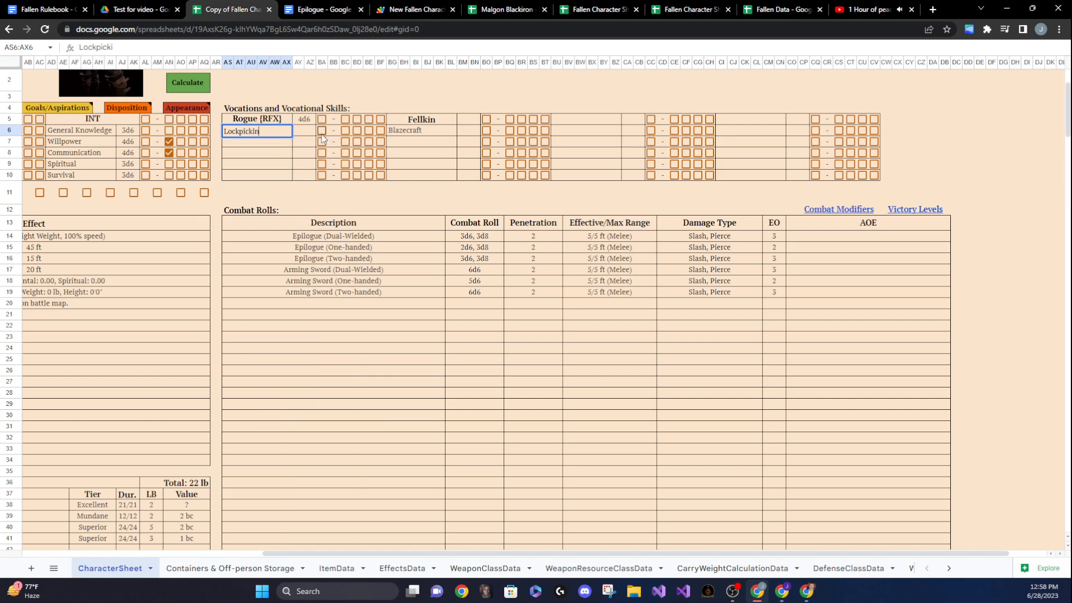
Enter Lockpicking and Med. Sword as the first two skills under the Rogue (RFX) vocation
type("g")
key("Return")
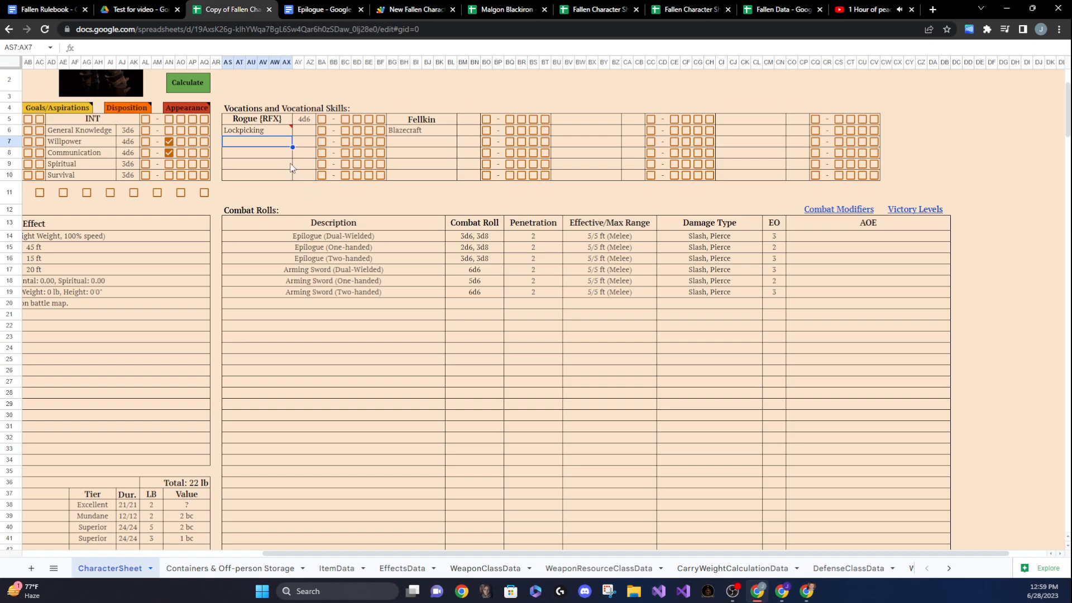
left_click(273, 121)
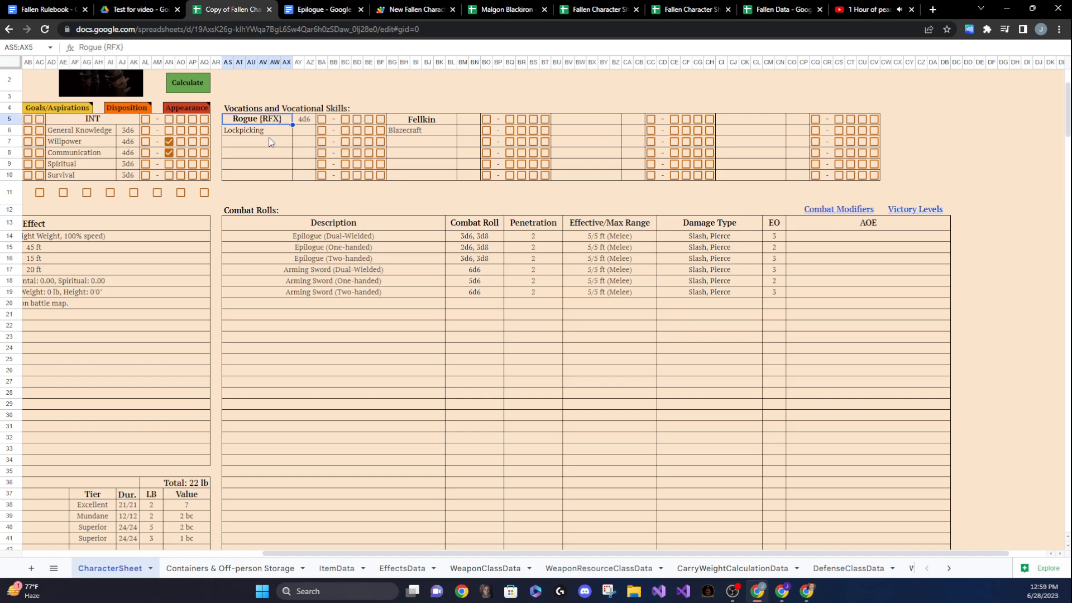
double_click(267, 142)
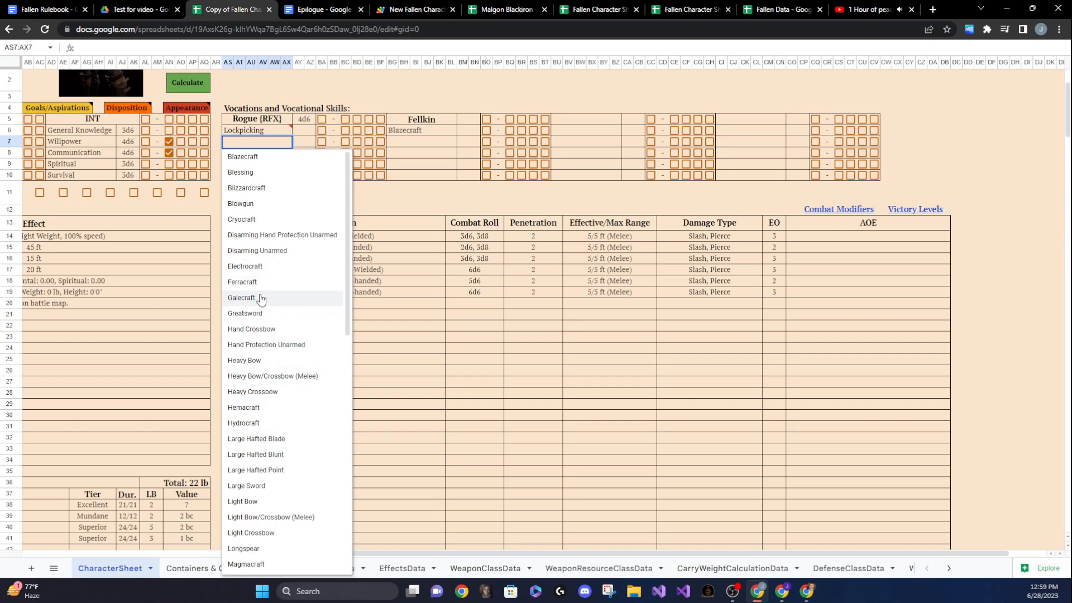
type("Med.")
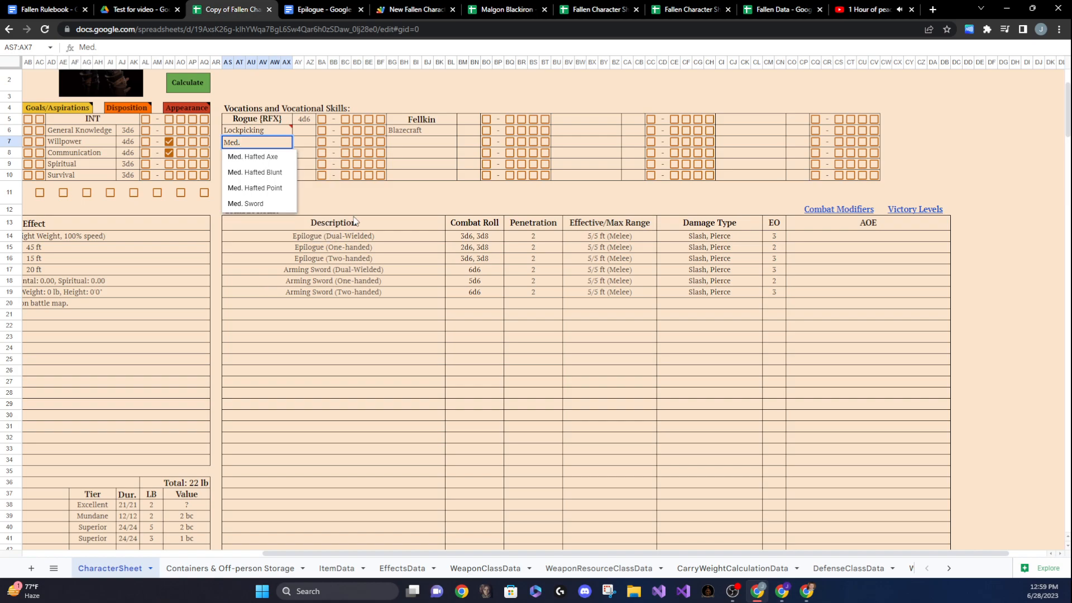
left_click(279, 205)
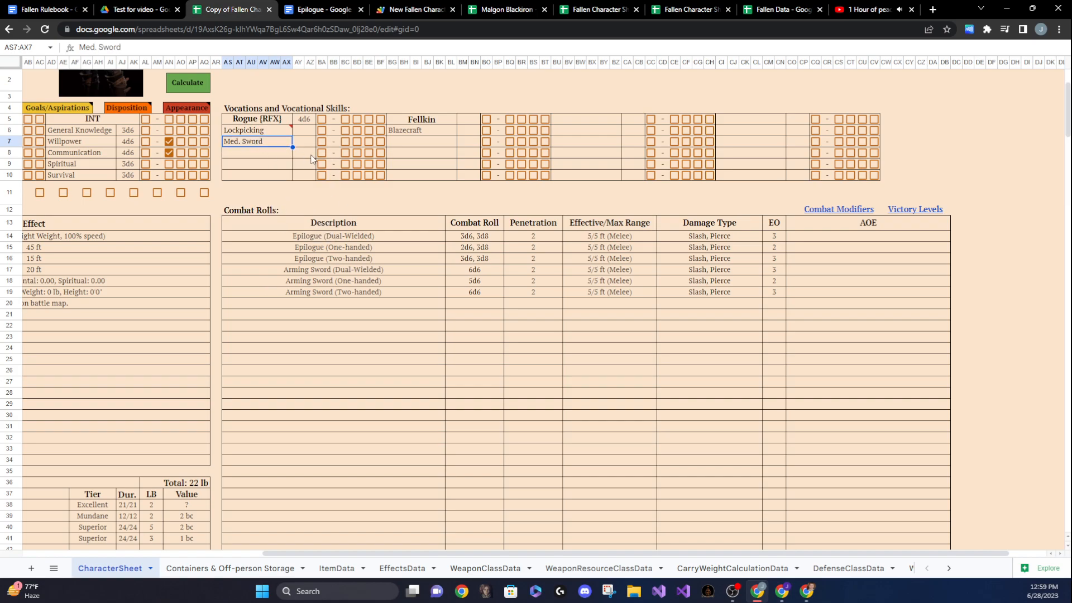
Tick the first box after the dash for Med. Sword, Lockpicking and Fellkin, and the box before the dash for Blazecraft
left_click(345, 143)
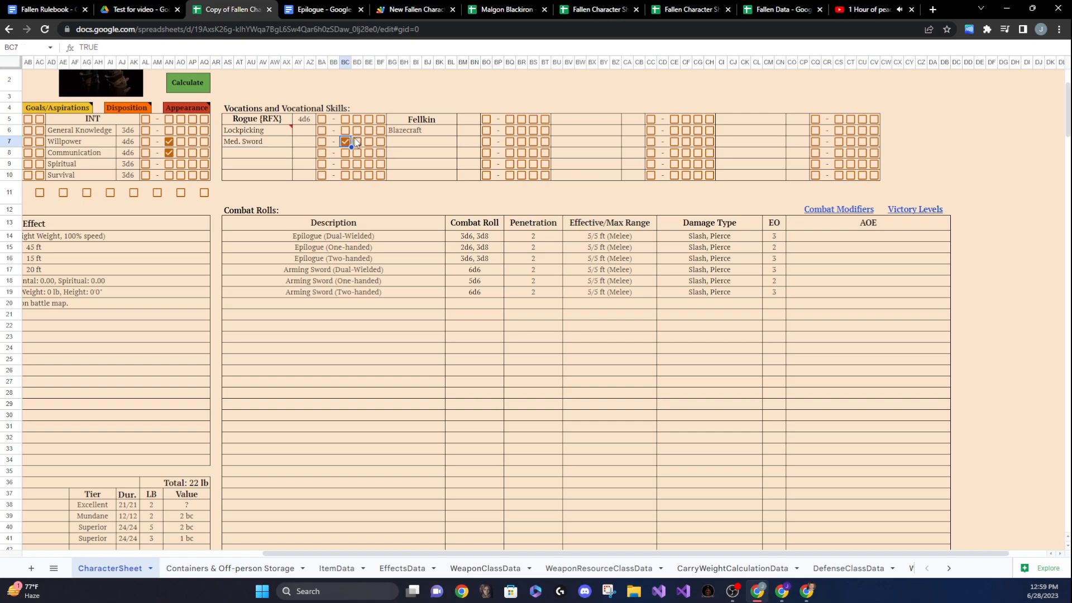
left_click(346, 132)
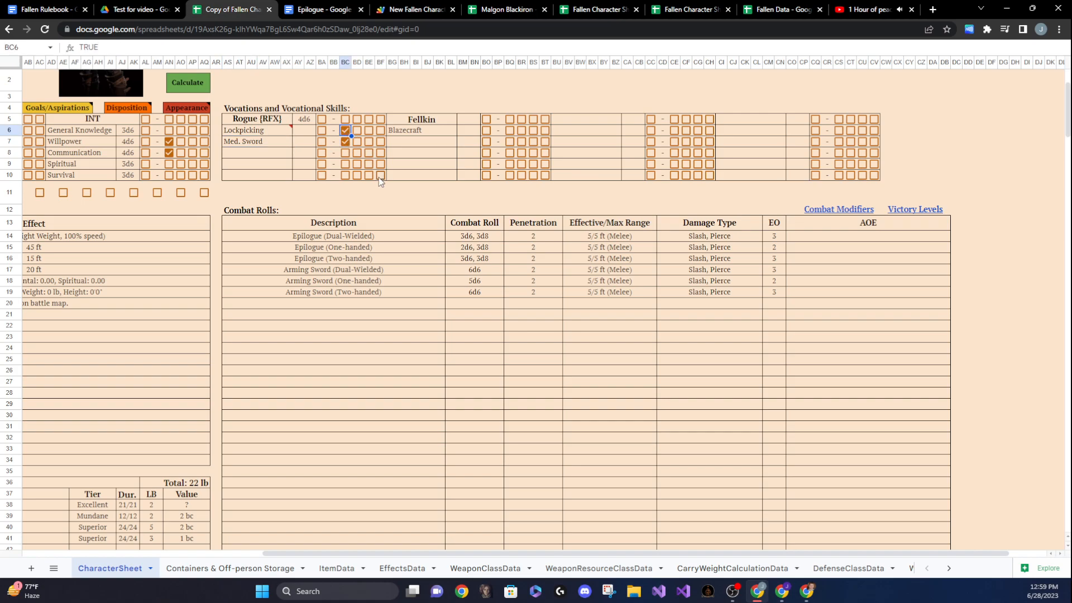
left_click(417, 152)
left_click(486, 130)
left_click(510, 119)
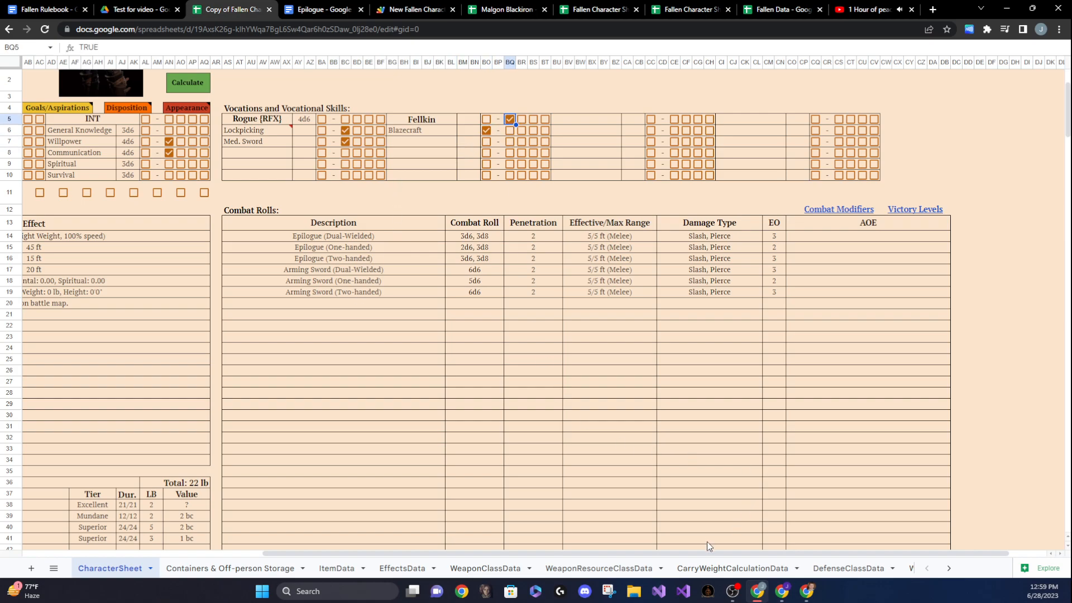
Check the Epilogue combat rolls and equipment tier, and run the Calculate script on the character sheet
left_click_drag(706, 552, 646, 554)
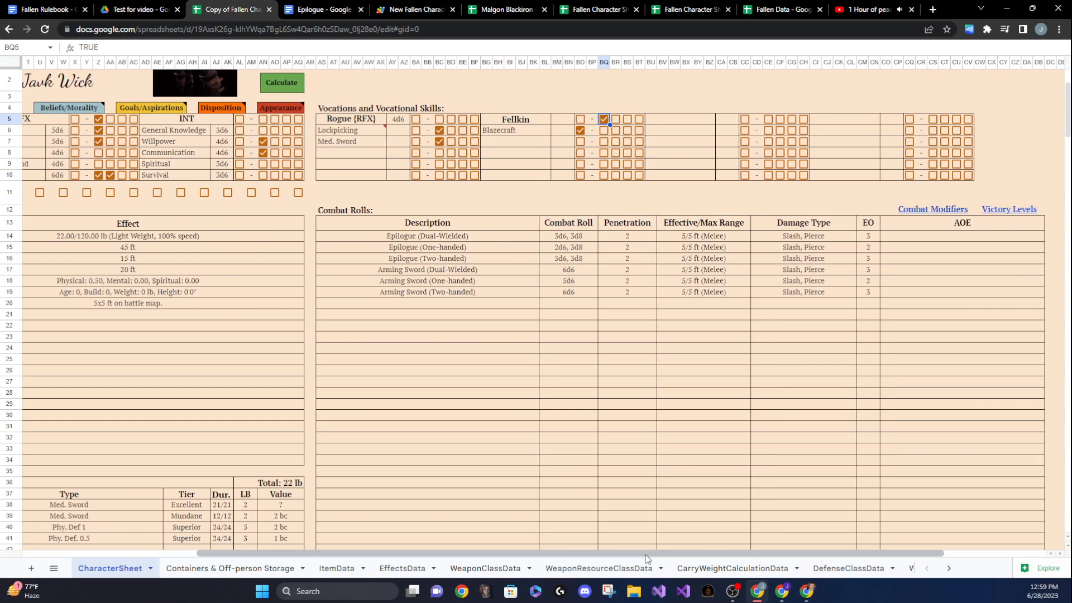
left_click(437, 250)
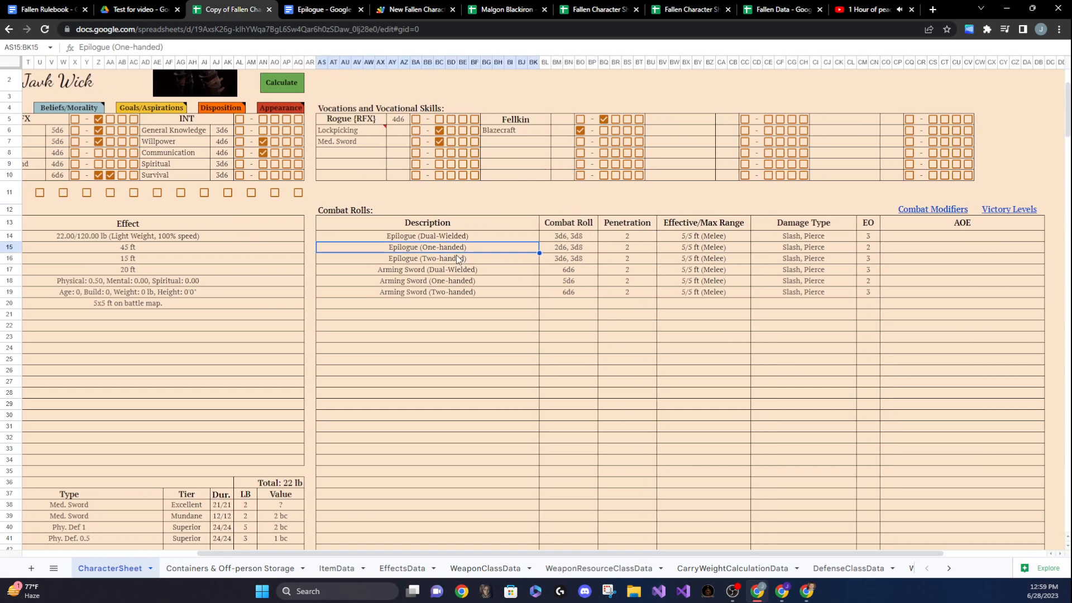
left_click_drag(593, 549, 436, 532)
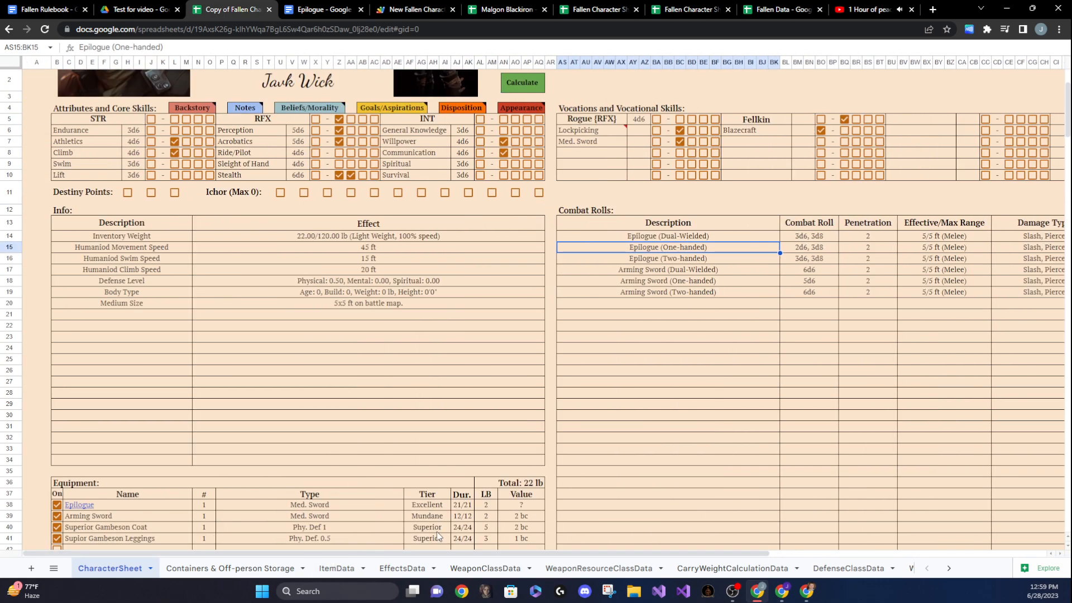
left_click(442, 506)
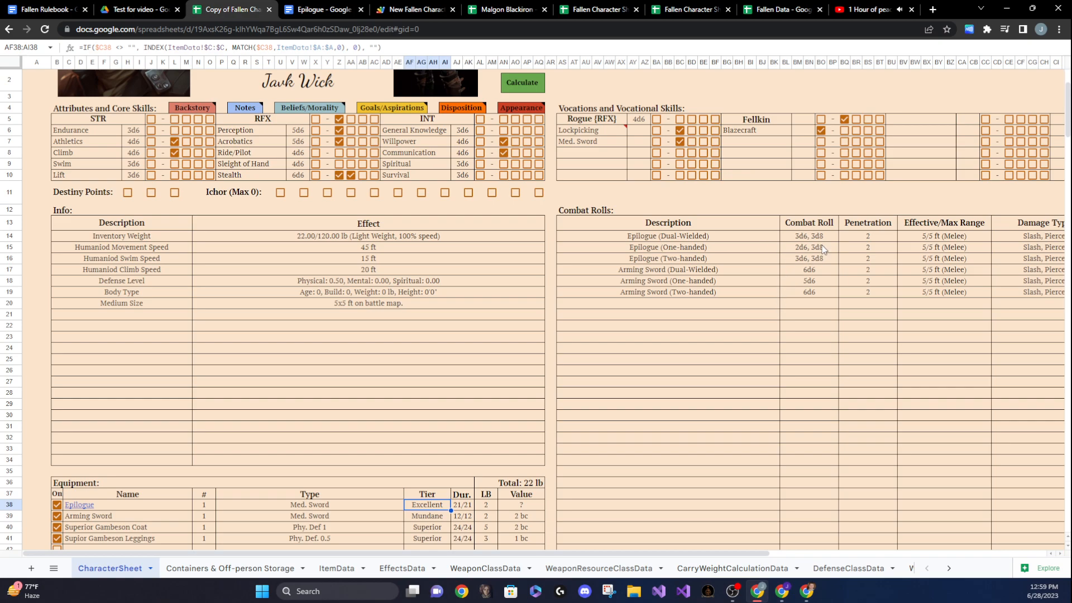
left_click(526, 90)
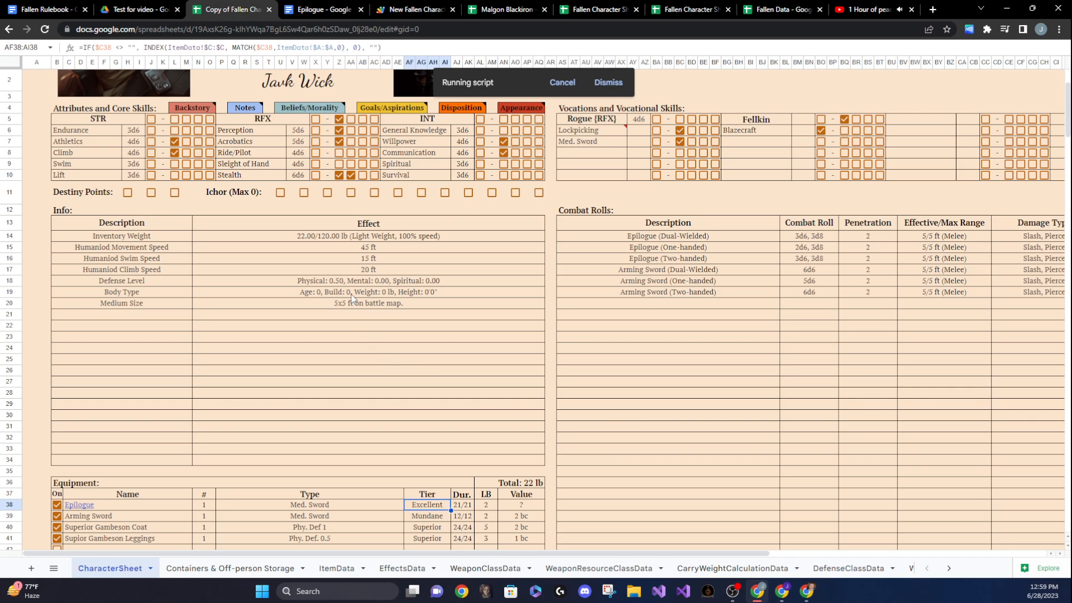
scroll(349, 299, "down", 3)
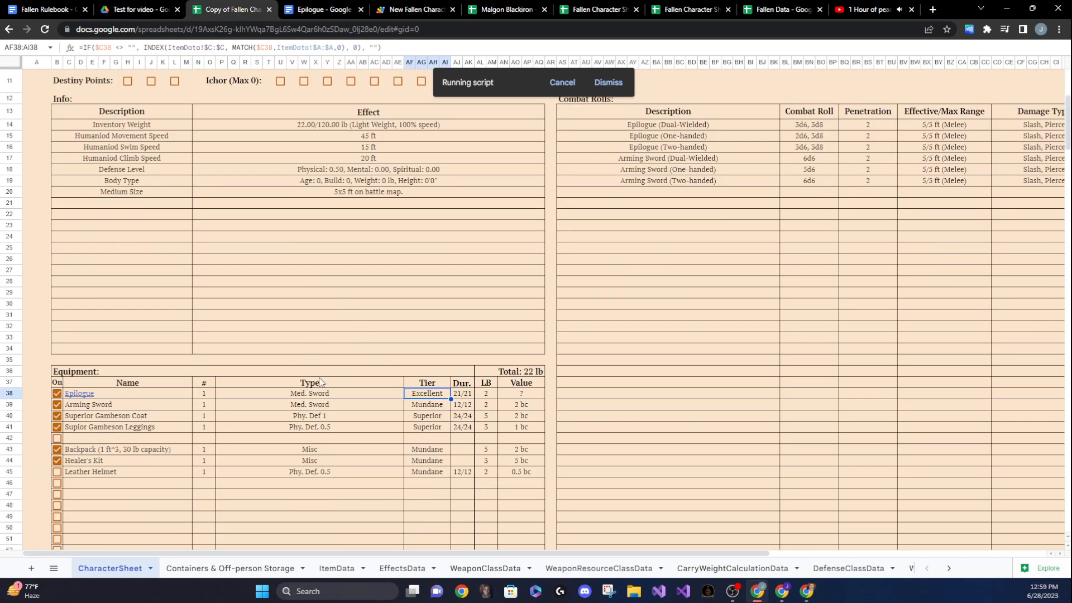
scroll(598, 333, "up", 3)
scroll(659, 347, "down", 3)
scroll(659, 347, "up", 3)
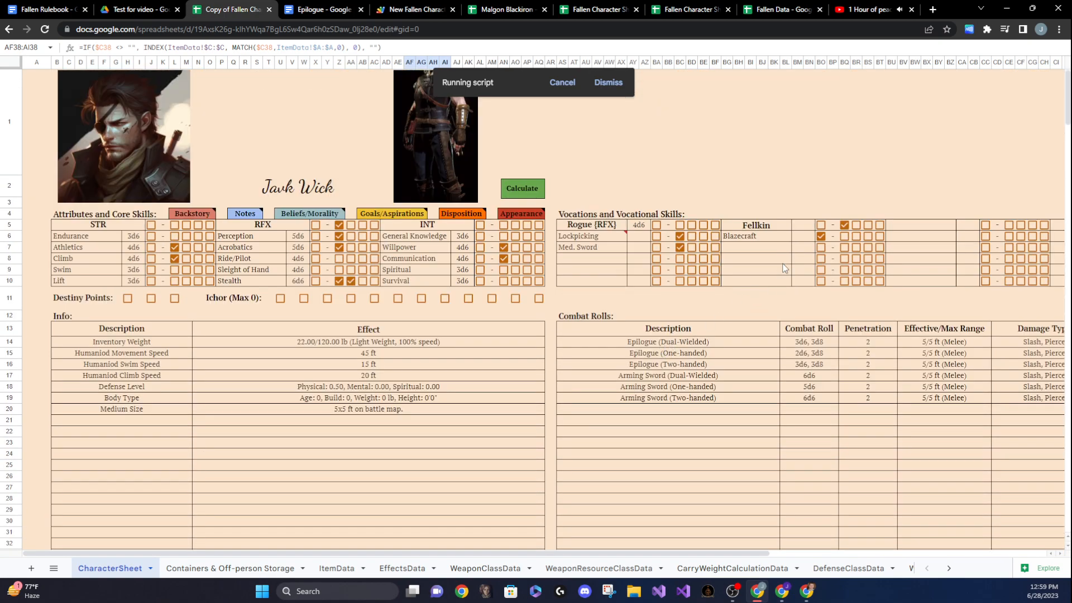
Examine the Blazecraft skill and the range and combat roll of its melee and ranged tricks
left_click(768, 240)
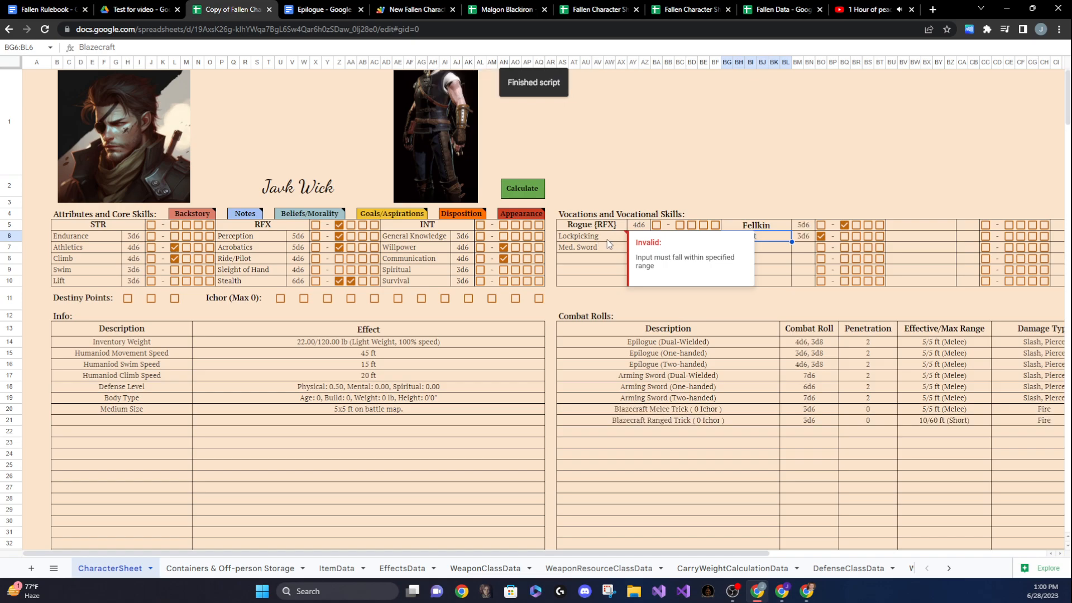
left_click(623, 453)
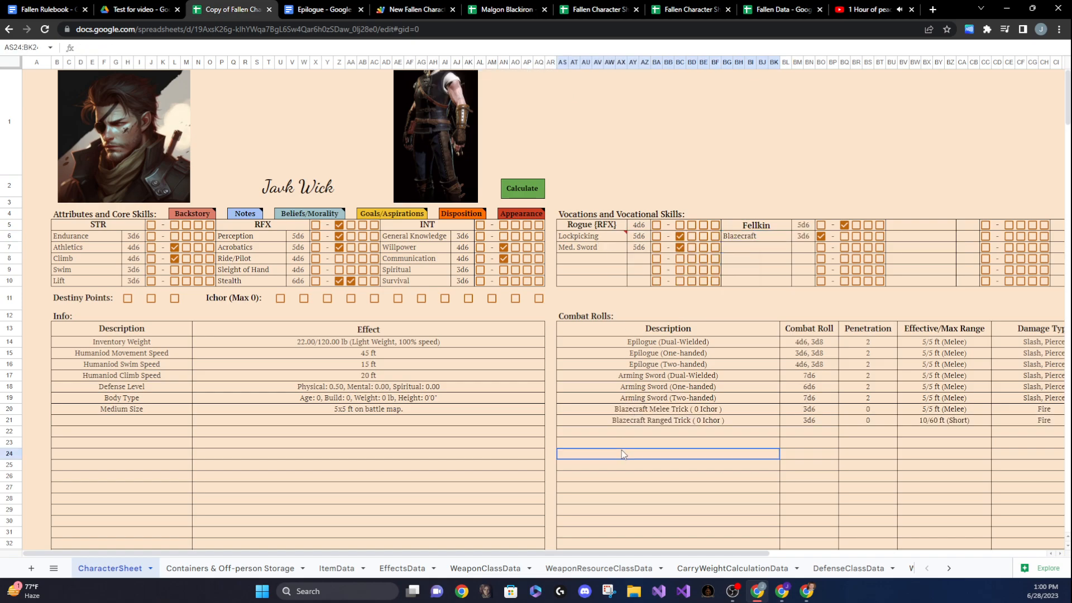
scroll(453, 417, "down", 5)
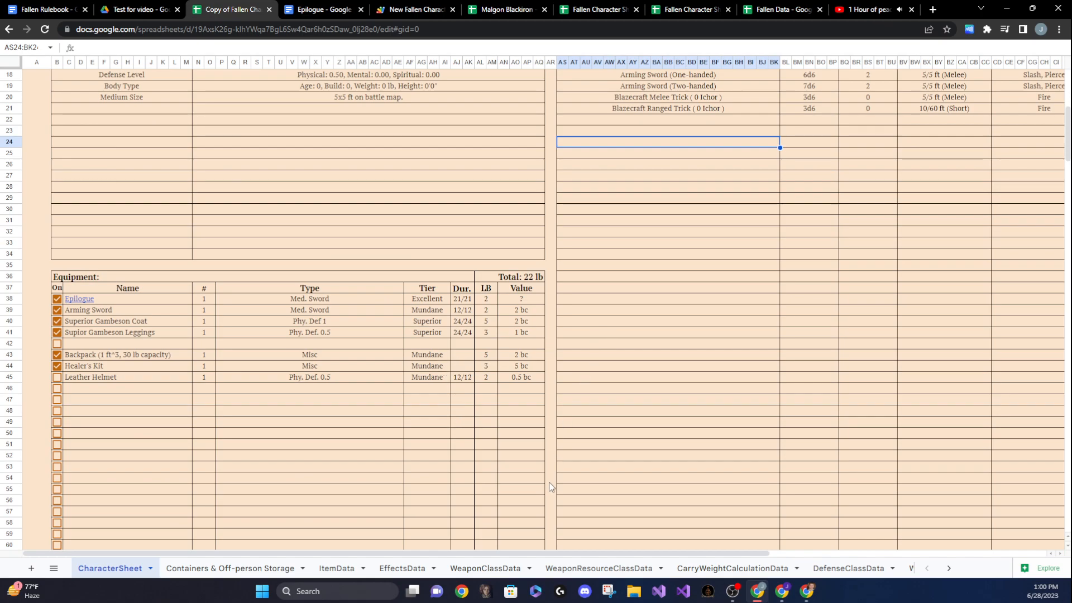
left_click_drag(540, 552, 776, 550)
scroll(688, 413, "up", 3)
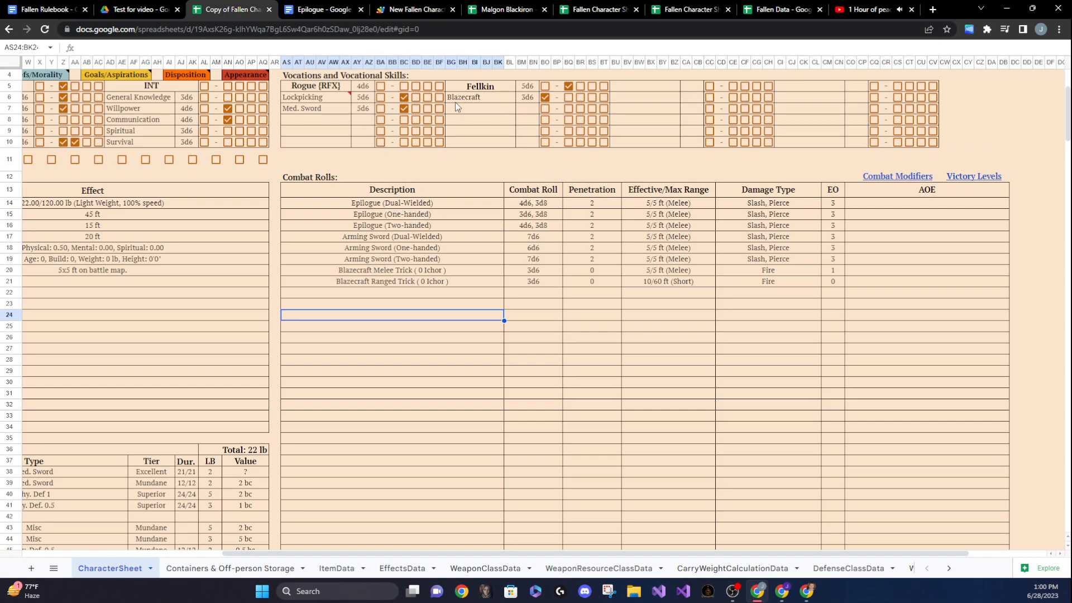
left_click(481, 96)
left_click(410, 272)
left_click(406, 284)
left_click(413, 273)
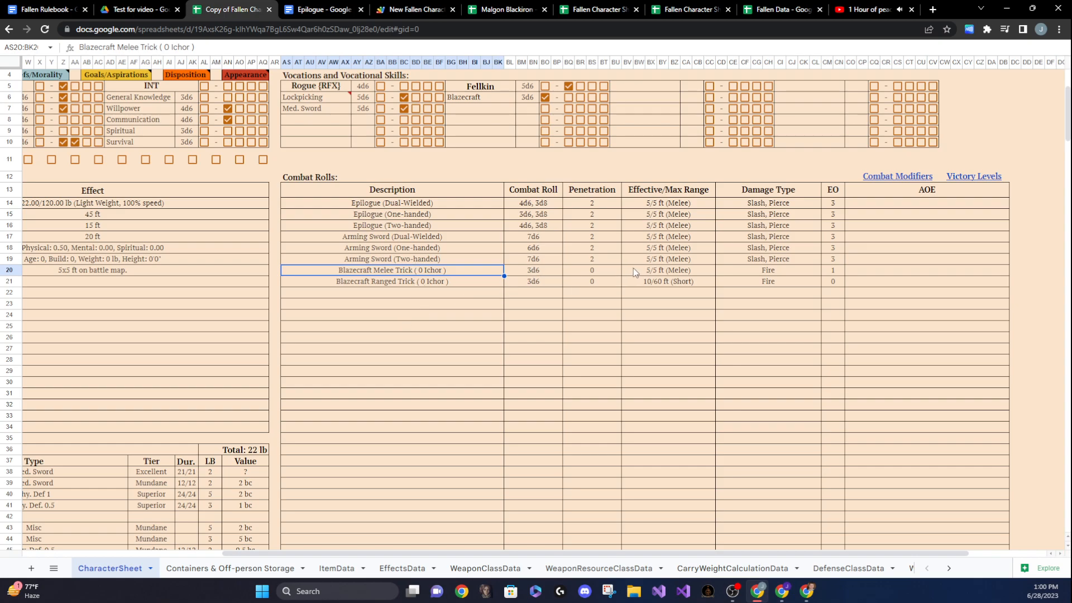
left_click(650, 272)
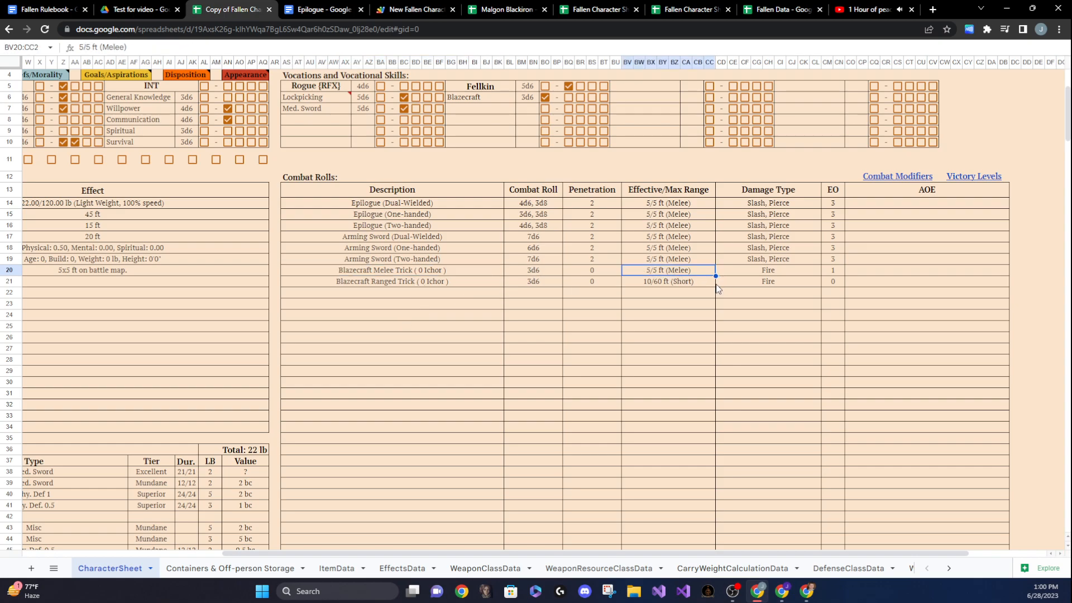
left_click(679, 282)
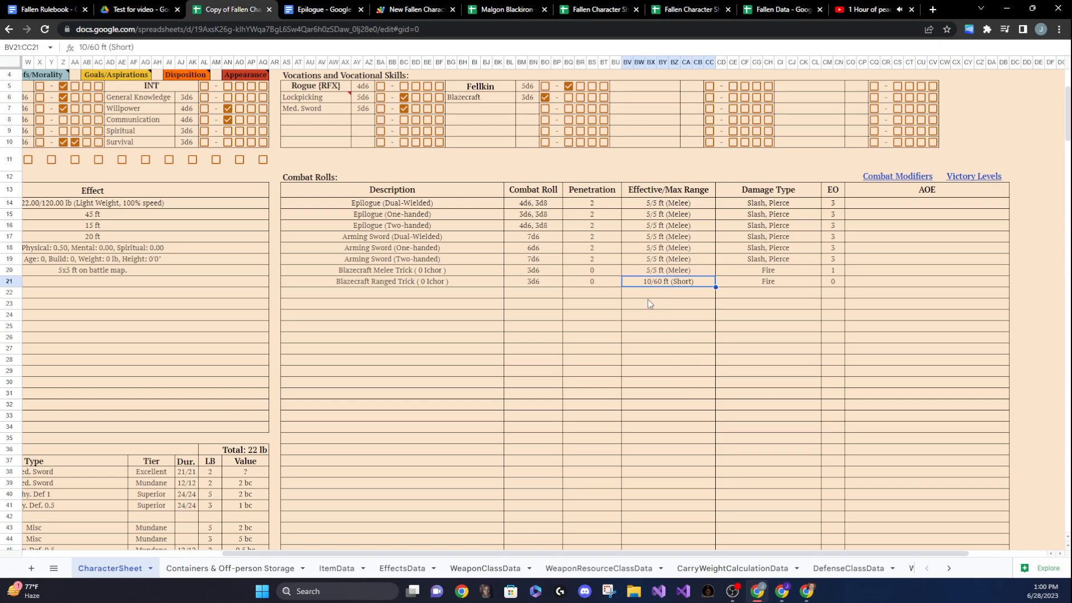
left_click(550, 281)
left_click(550, 269)
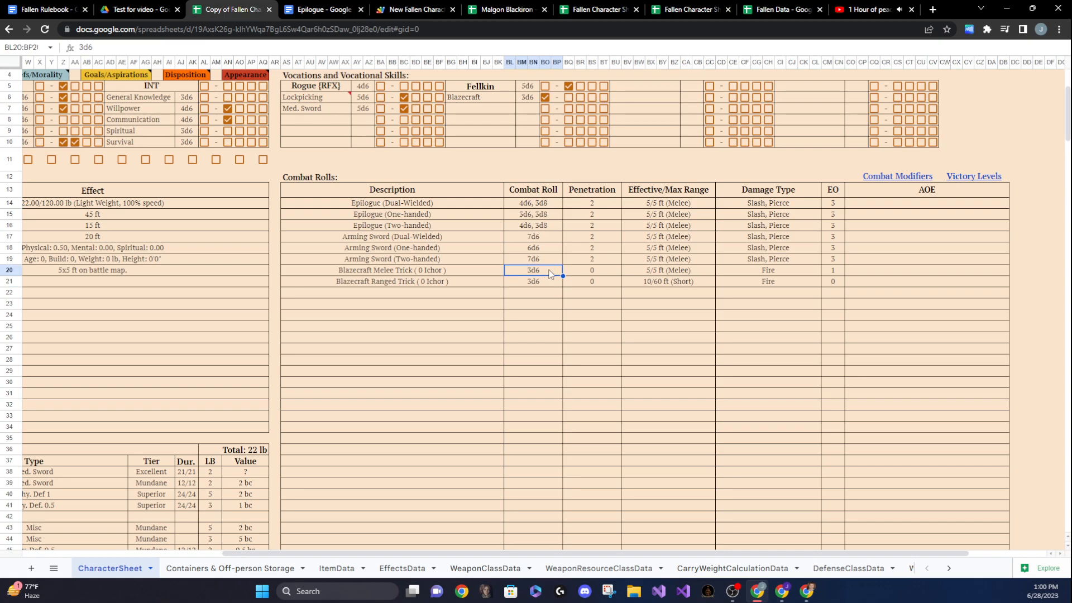
Clear the box before the dash for Blazecraft in BO6 and recalculate the character sheet
scroll(546, 301, "up", 3)
left_click(544, 236)
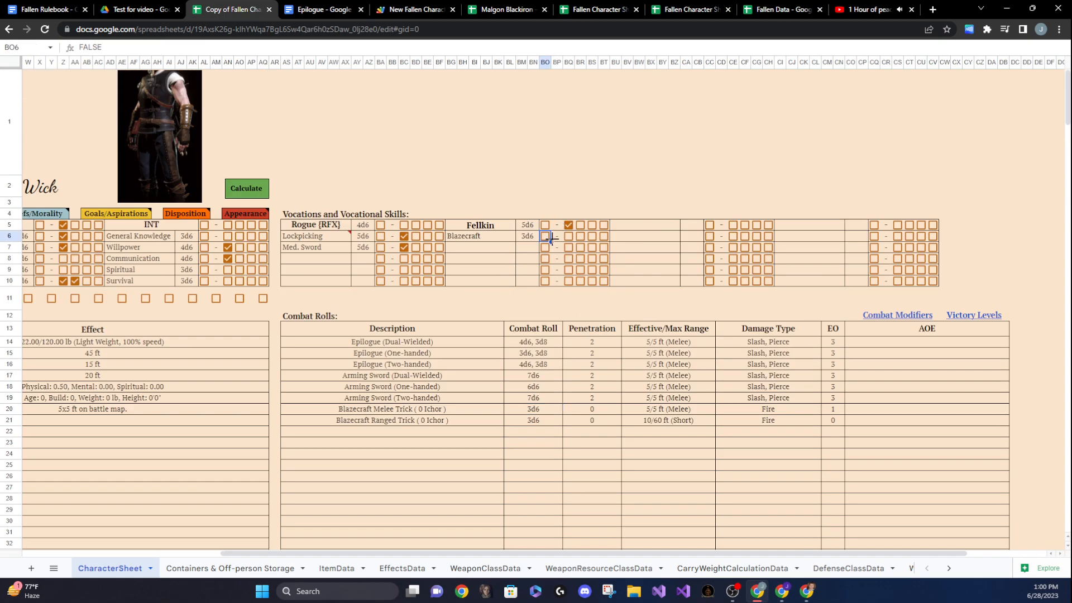
left_click(250, 188)
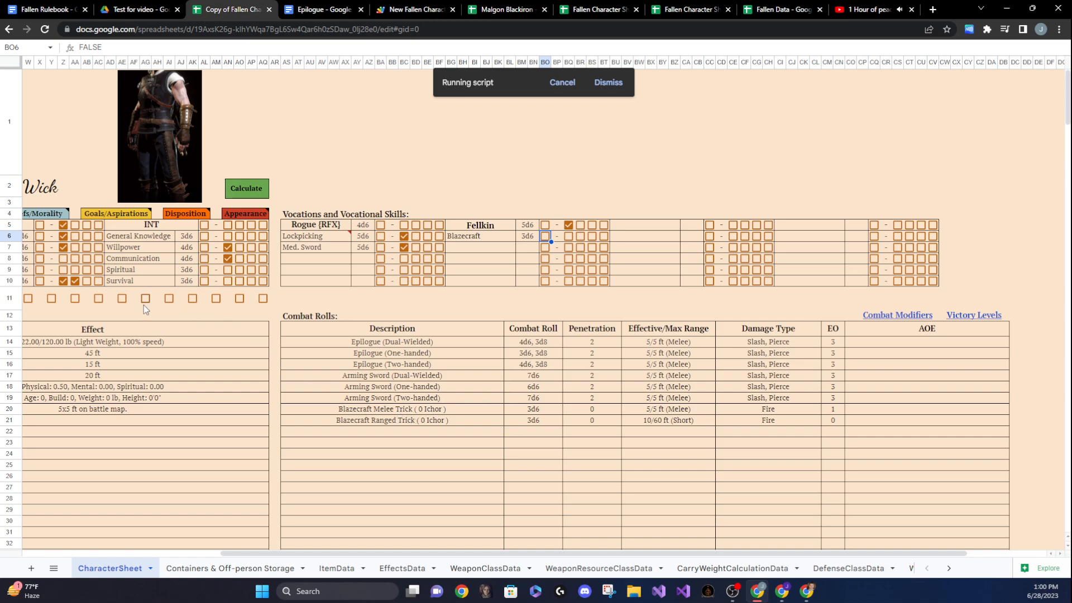
left_click_drag(333, 552, 191, 551)
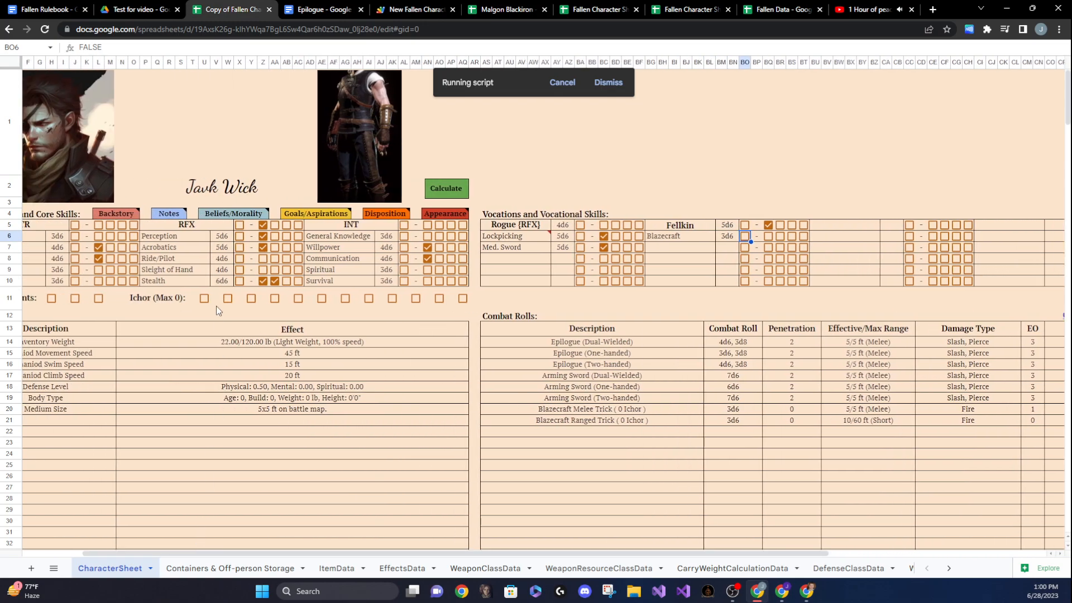
Tick the first three Ichor boxes and change the Ichor label to read Max 3
left_click(205, 298)
left_click(227, 298)
left_click(252, 298)
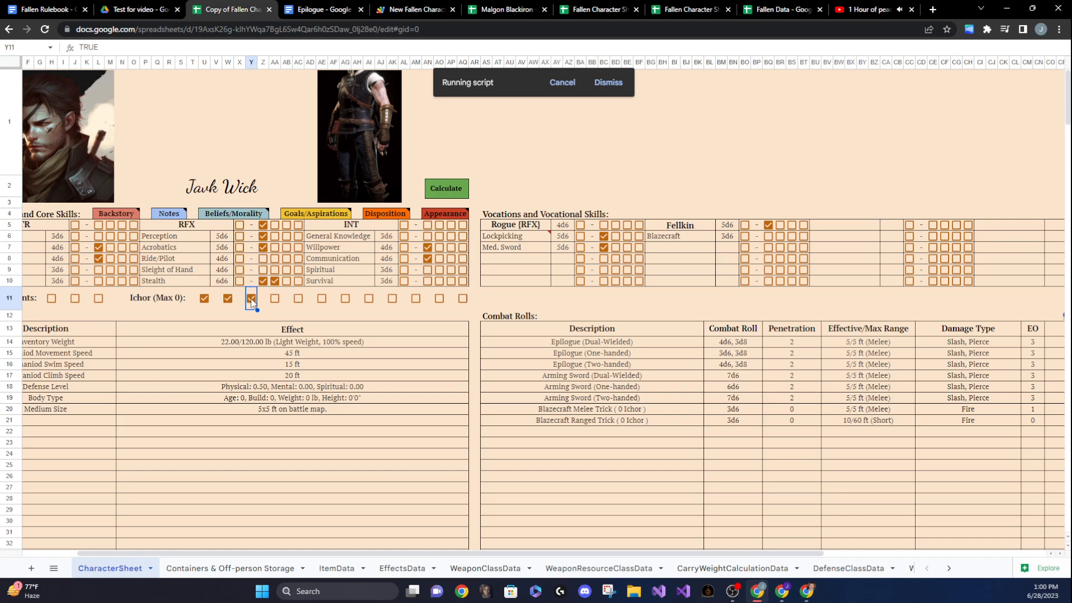
left_click(177, 302)
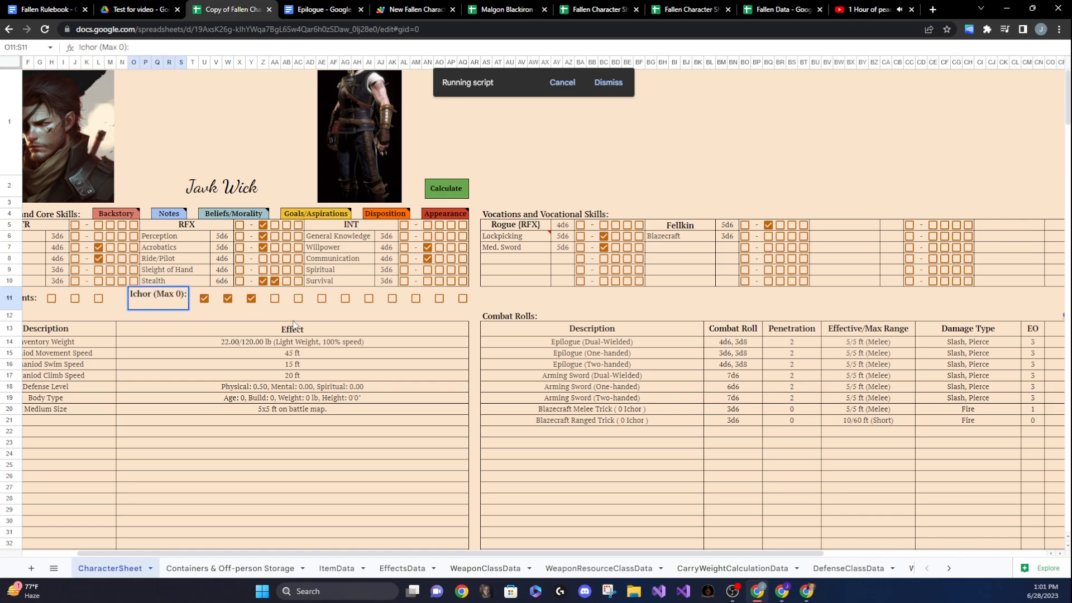
key("Down")
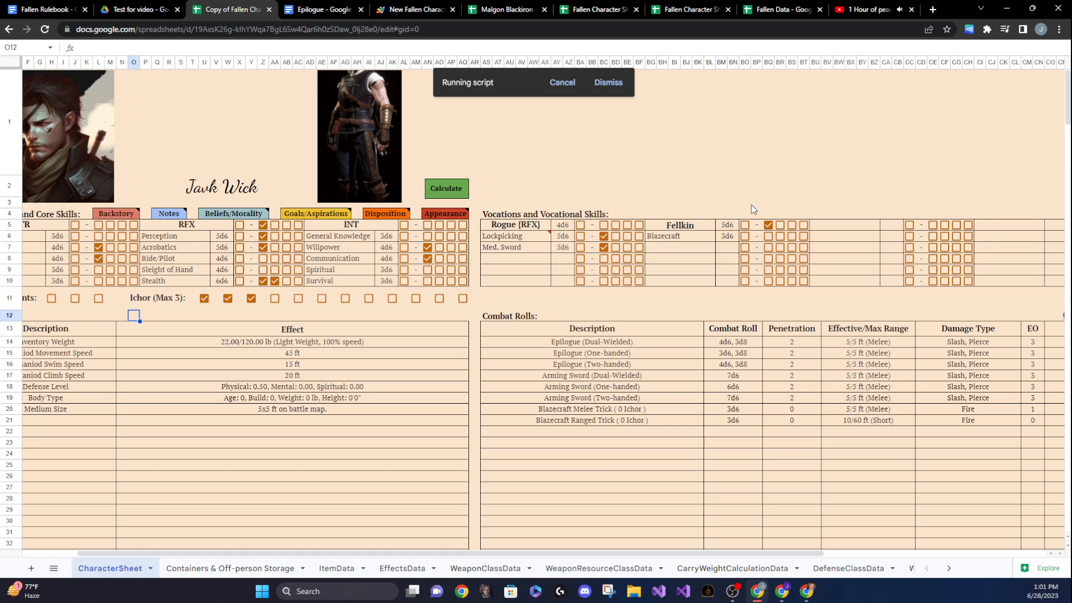
left_click(705, 227)
left_click(161, 305)
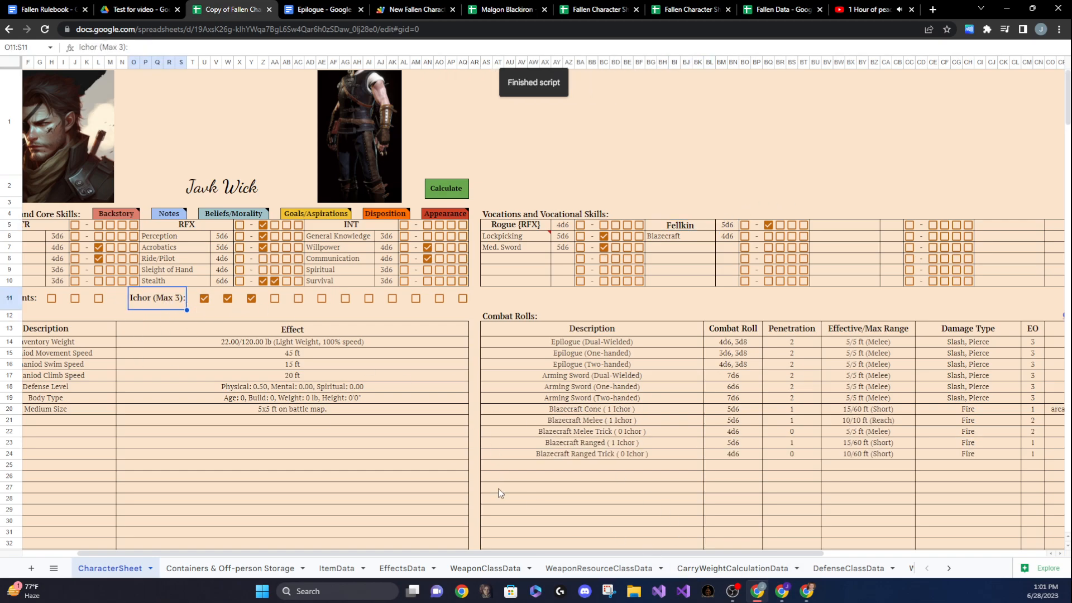
Examine the new Blazecraft cone, melee and ranged combat rolls, including their ranges and area of effect
scroll(541, 558, "right", 4)
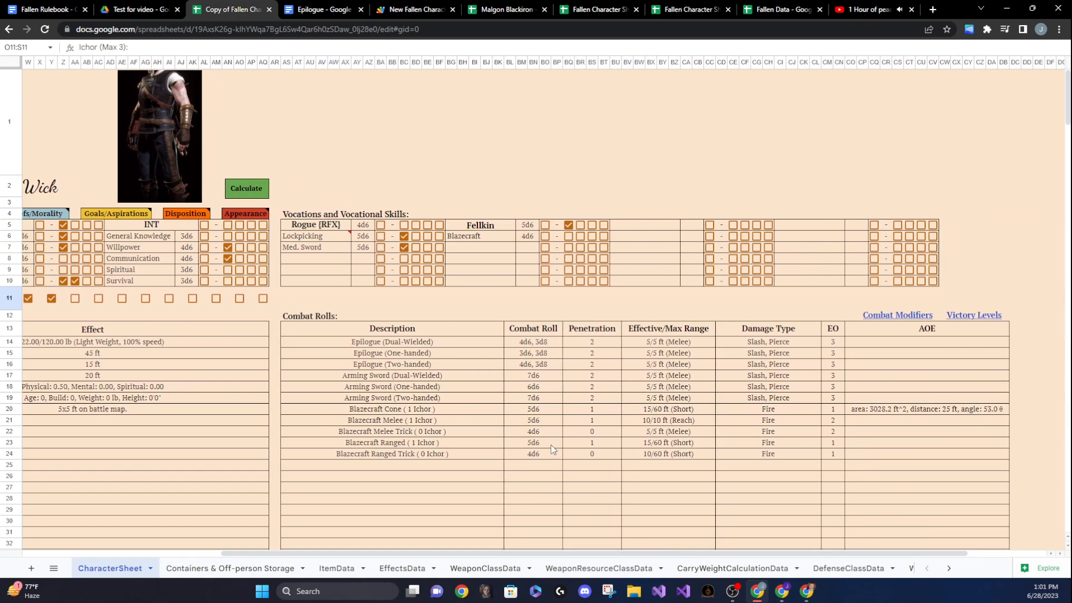
scroll(553, 446, "down", 3)
left_click_drag(371, 260, 893, 262)
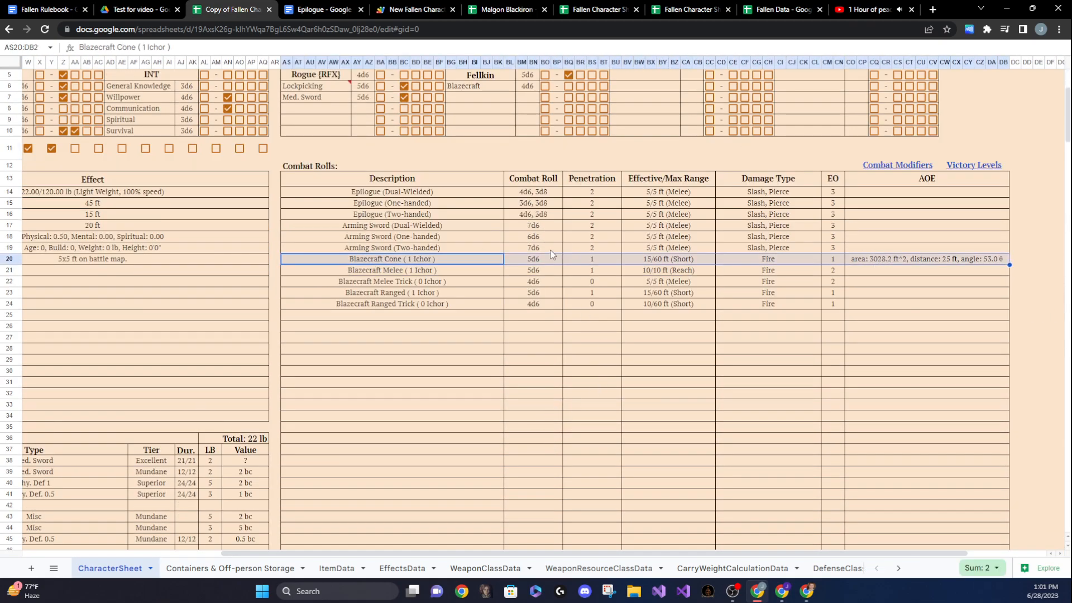
left_click(532, 282)
scroll(515, 208, "up", 2)
left_click(491, 133)
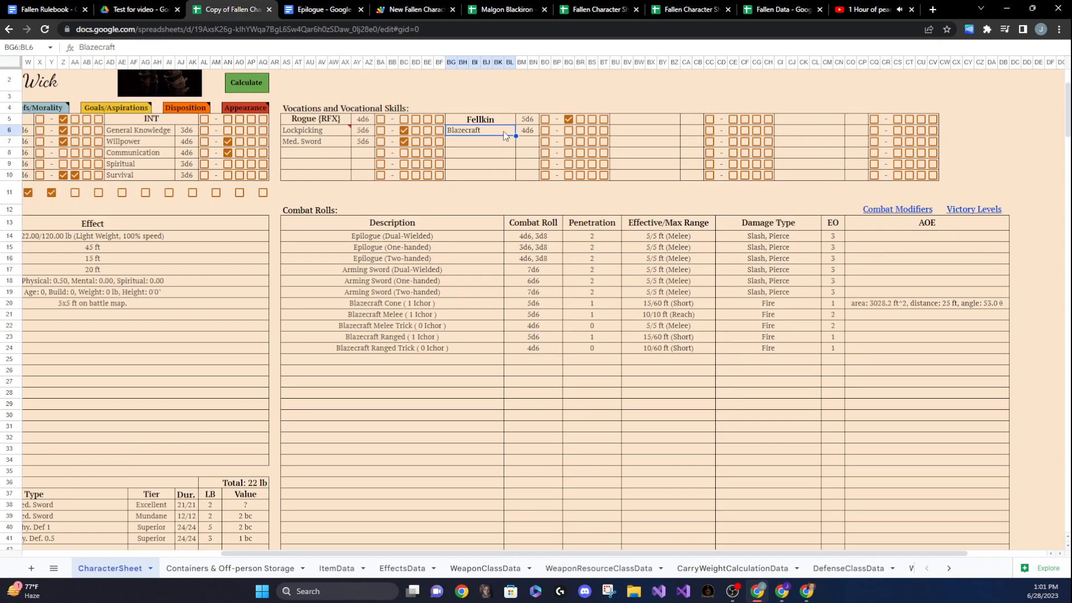
left_click(557, 133)
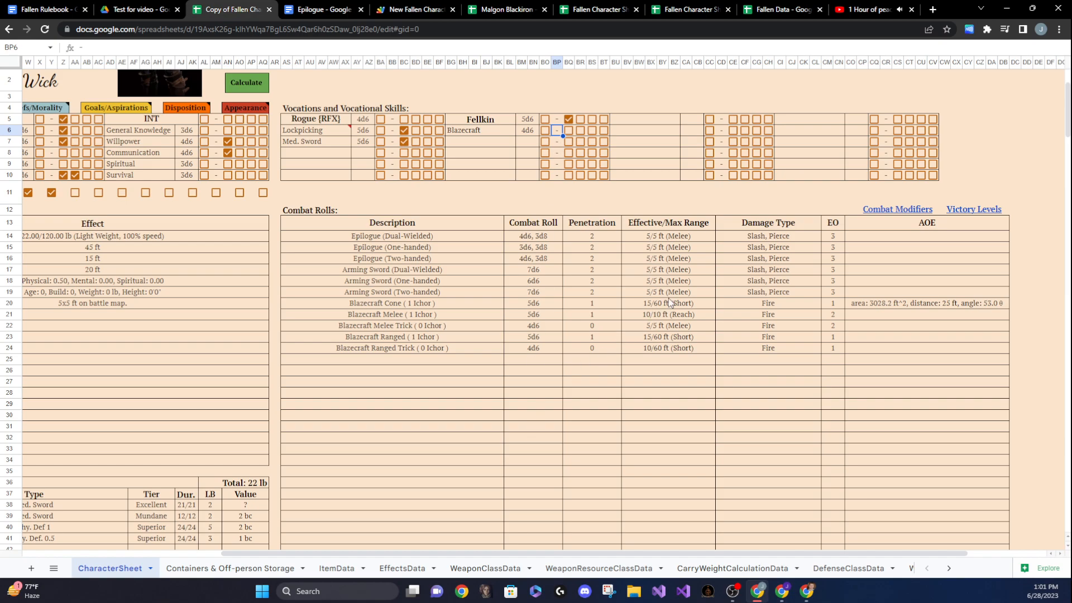
left_click(673, 337)
left_click(679, 349)
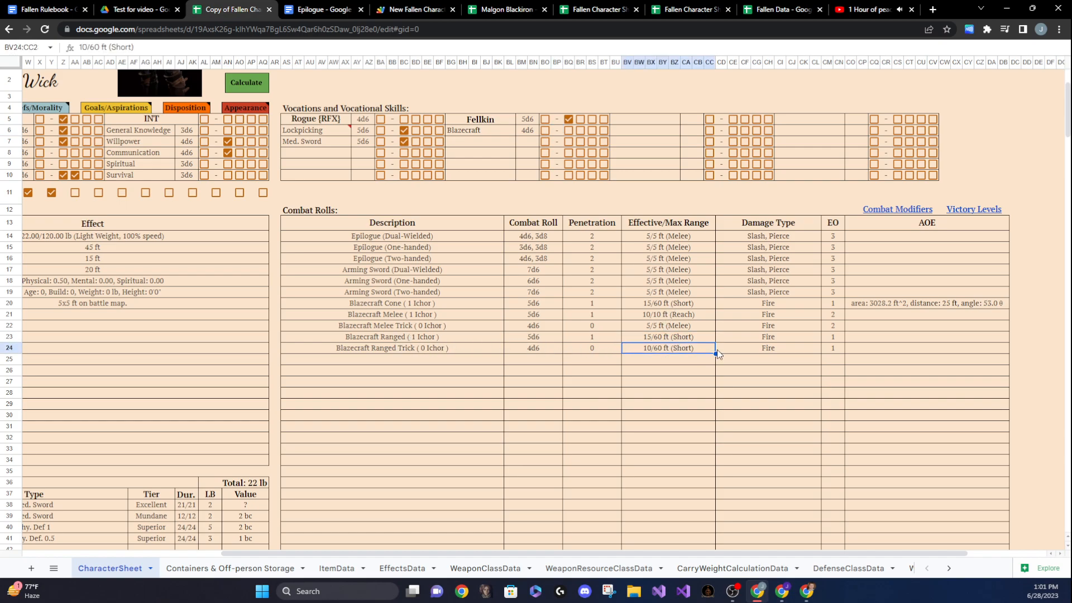
Compare the Blazecraft spells with their tricks by range, cone area of effect and combat roll
key("Up")
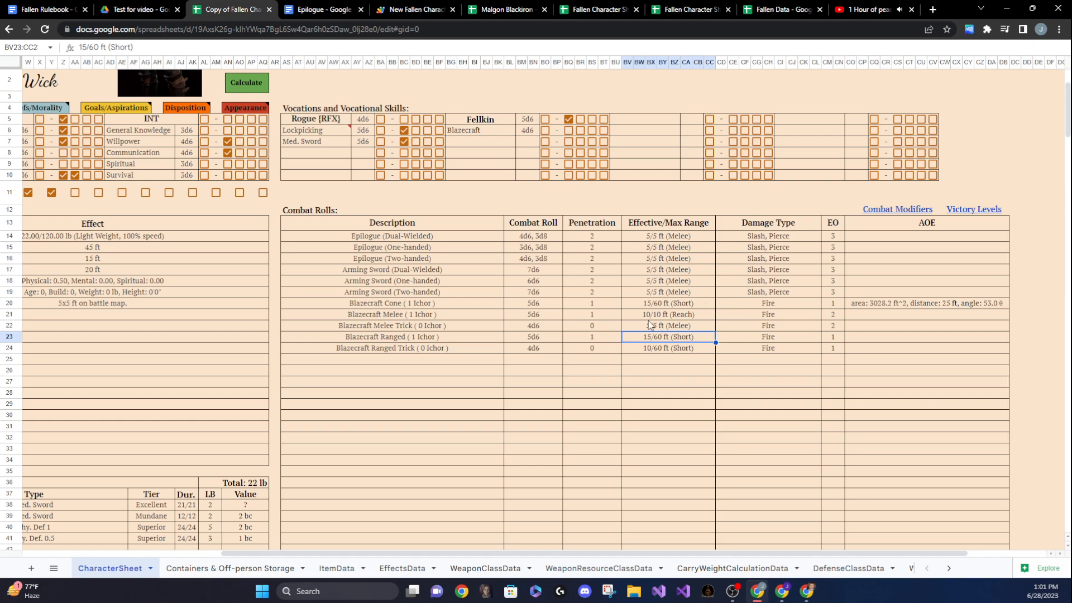
left_click(907, 304)
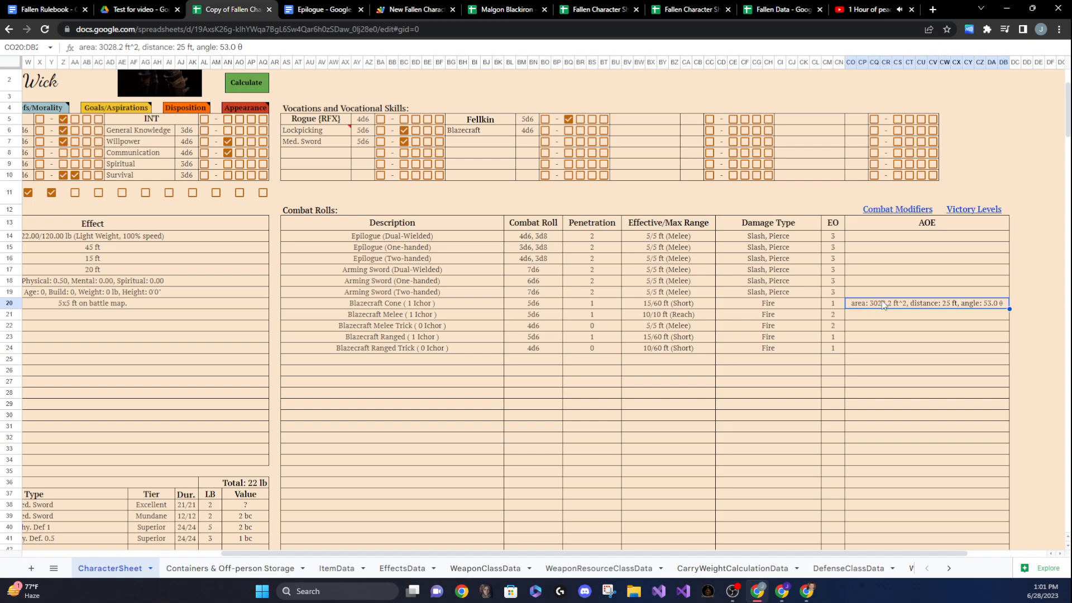
left_click(536, 314)
left_click(535, 327)
left_click(535, 336)
left_click(535, 348)
left_click(414, 337)
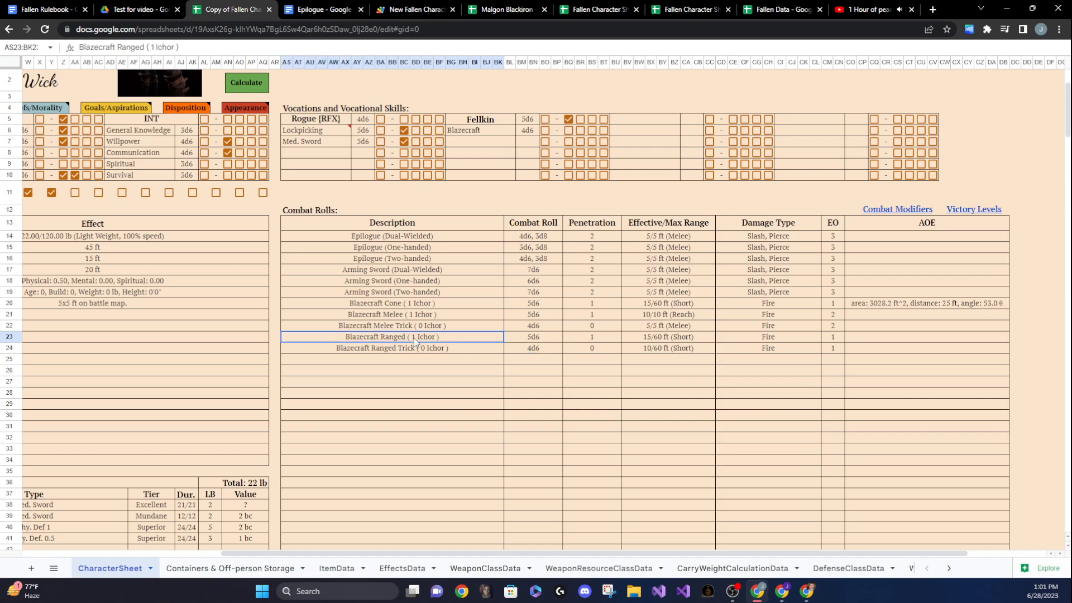
left_click(465, 326)
left_click(532, 328)
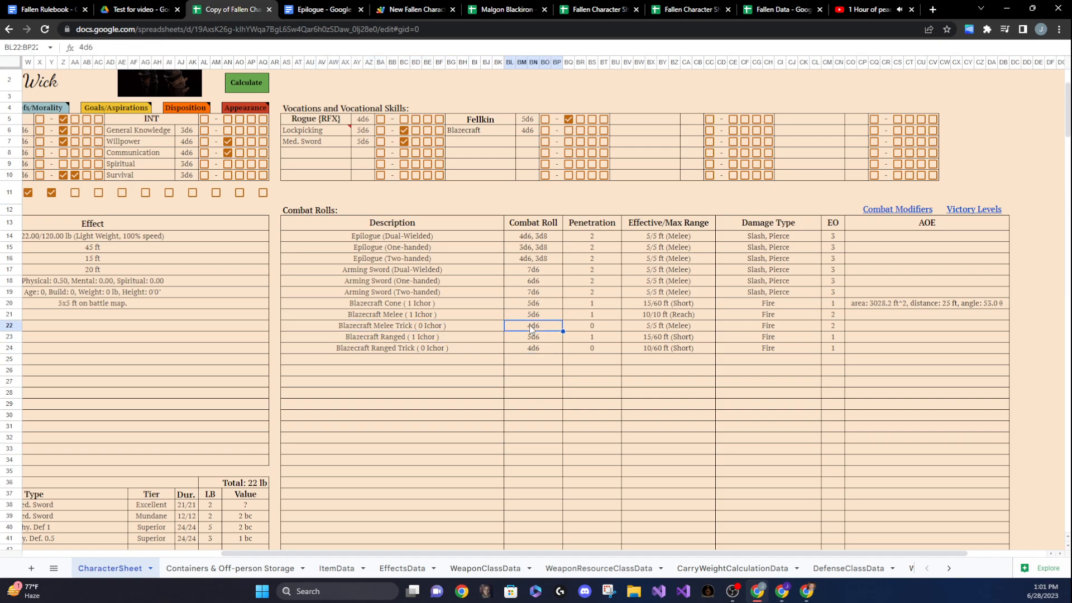
left_click(461, 337)
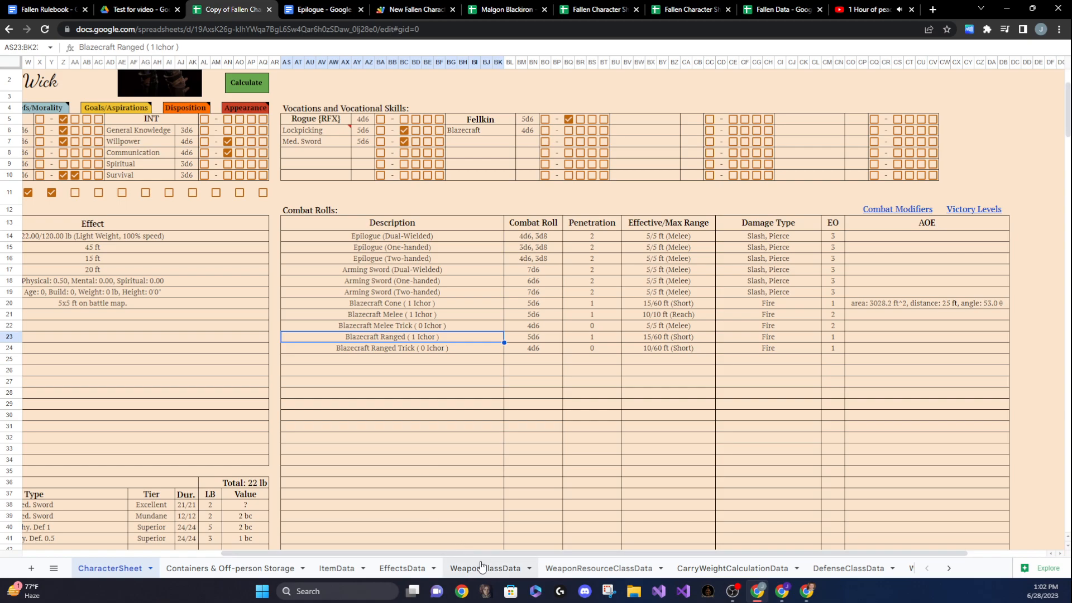
Look at the MagicSkillData sheet and switch to the MagicCombatData sheet
scroll(489, 564, "down", 10)
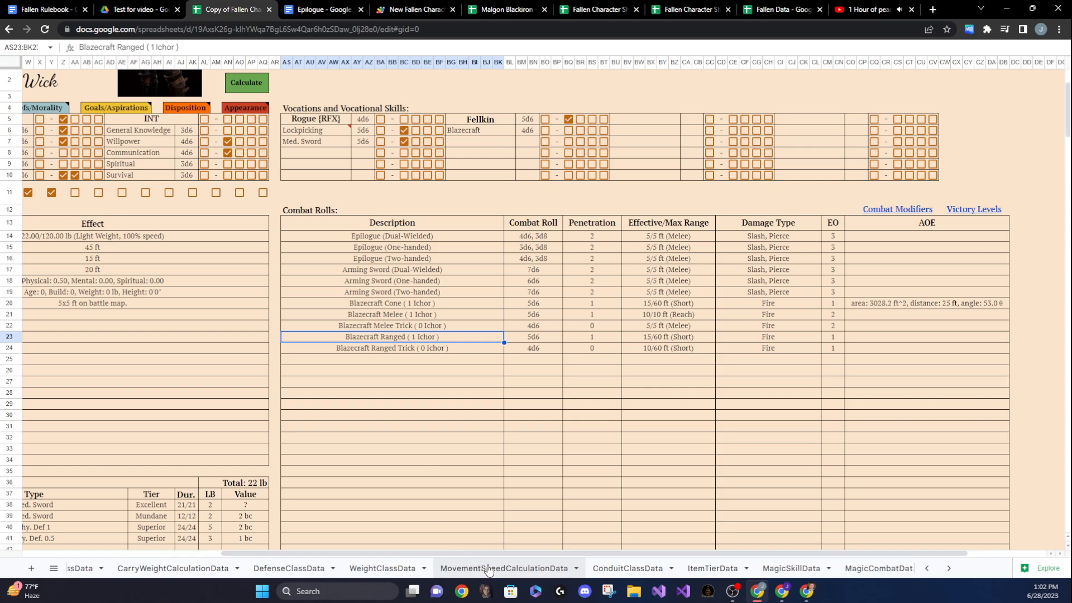
scroll(489, 568, "down", 3)
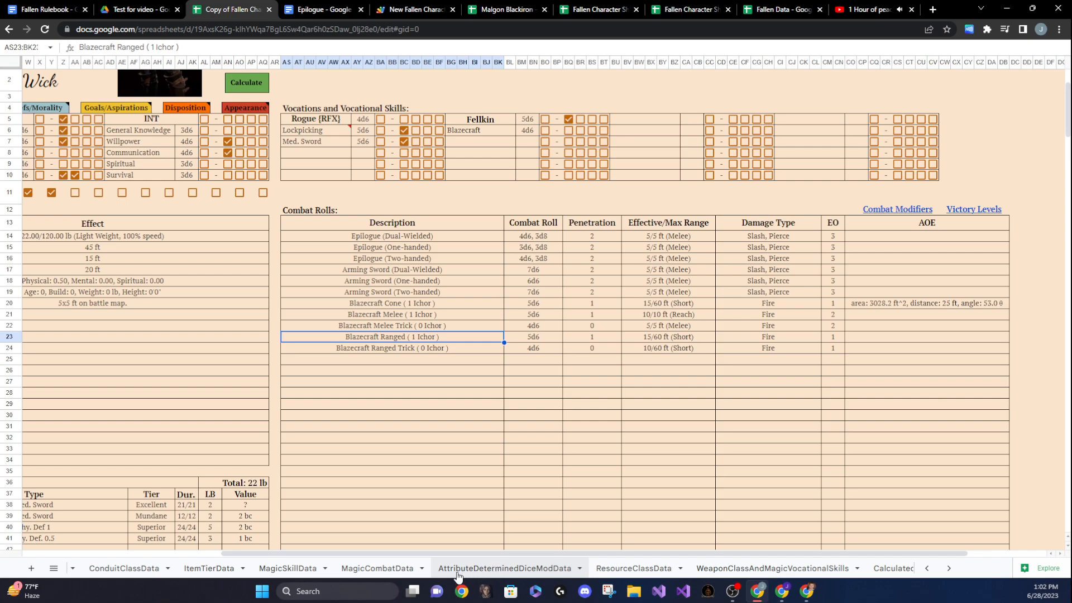
left_click(281, 568)
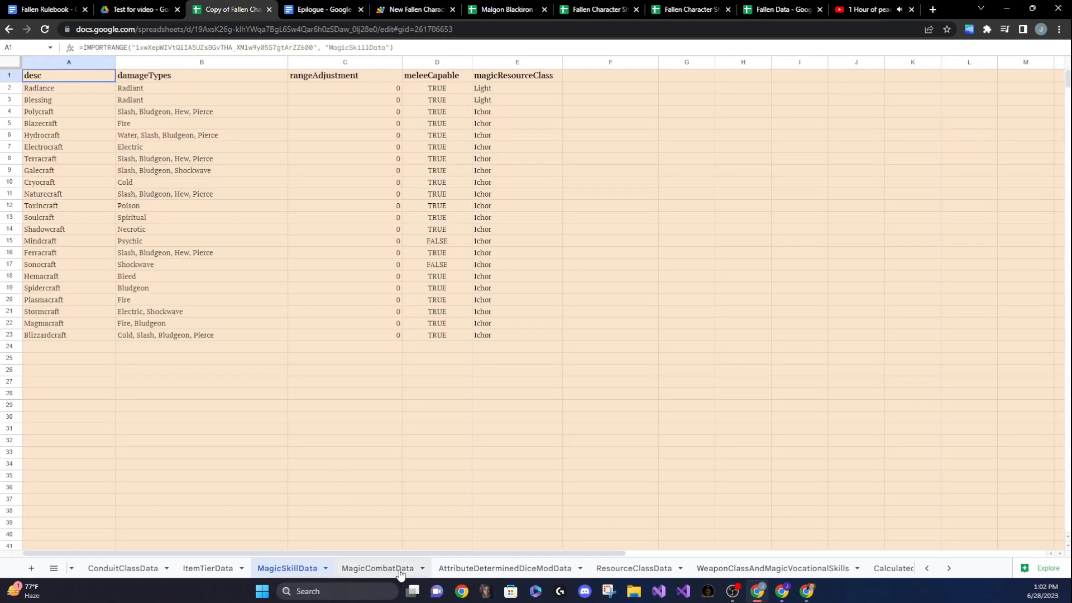
left_click(377, 568)
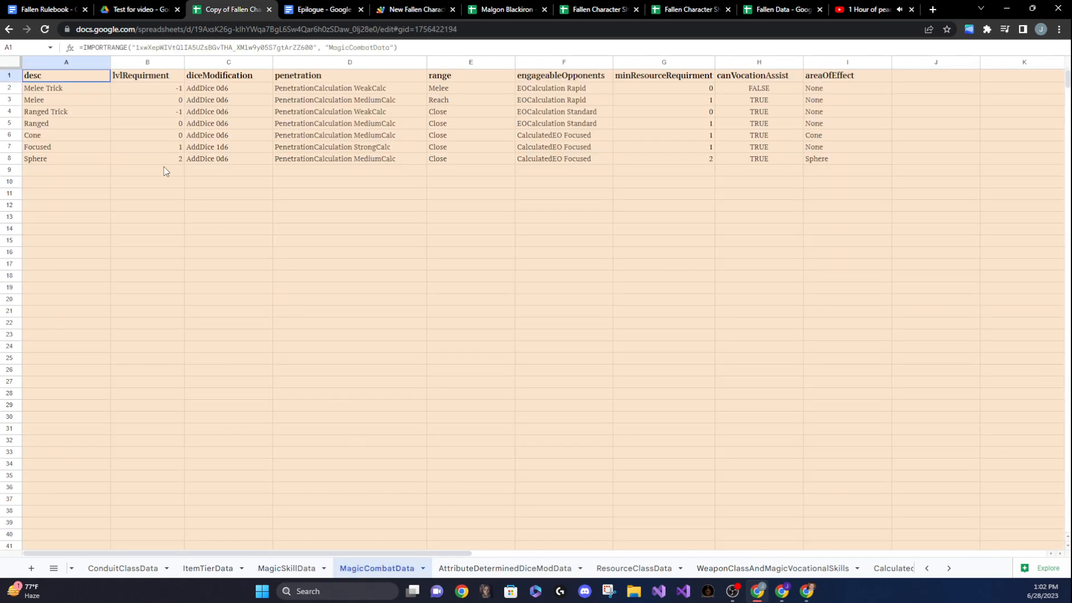
Examine the minimum resource requirement of each magic combat type, from Melee Trick through Sphere
left_click(71, 90)
left_click(670, 90)
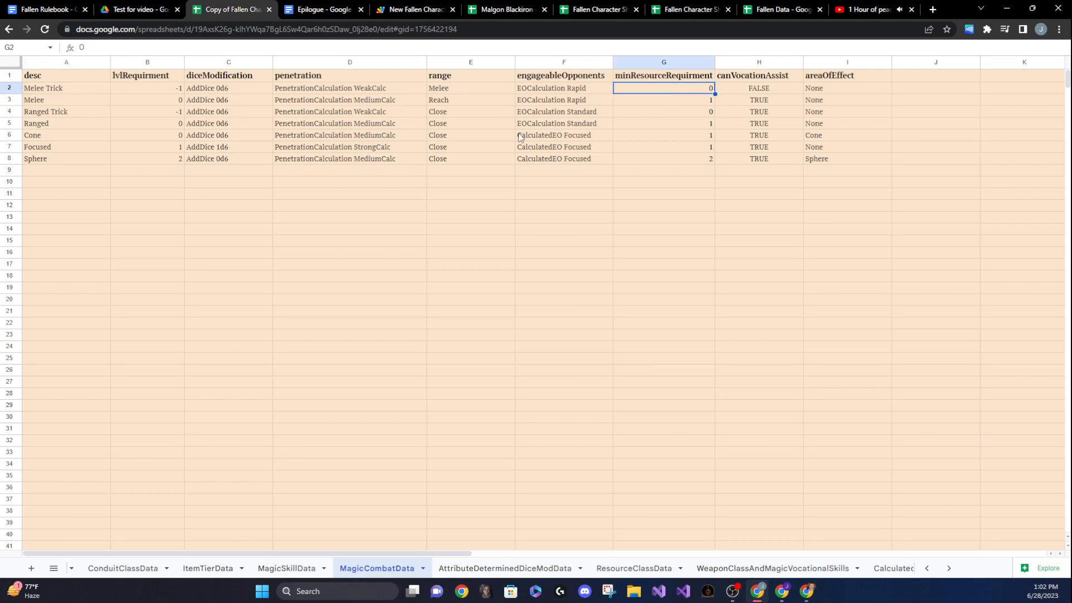
left_click(46, 102)
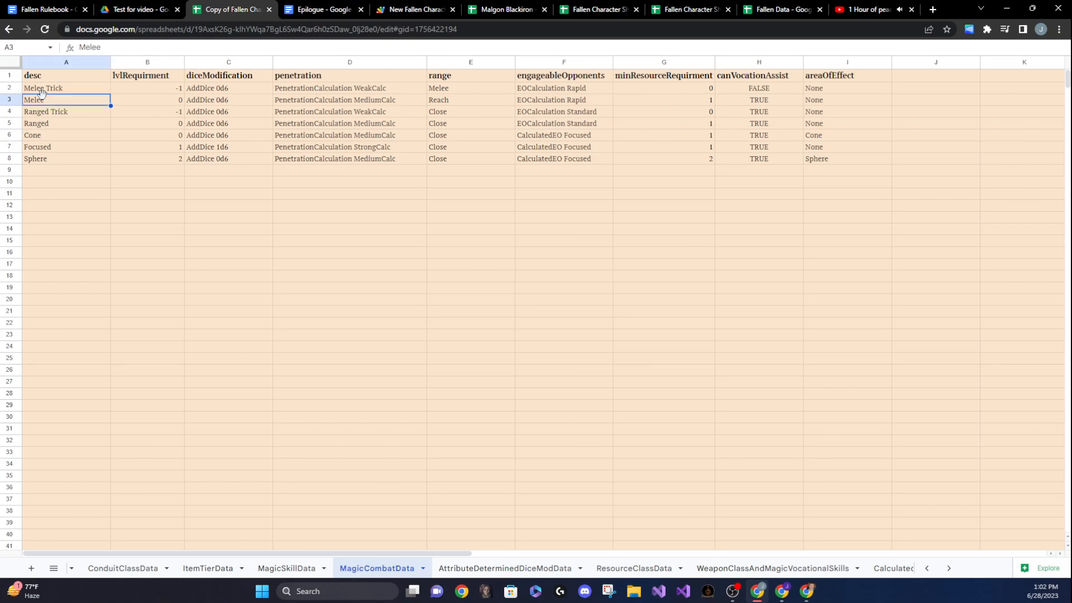
left_click(690, 100)
left_click(694, 132)
left_click(677, 148)
left_click(688, 125)
left_click(699, 114)
left_click(681, 168)
left_click(676, 157)
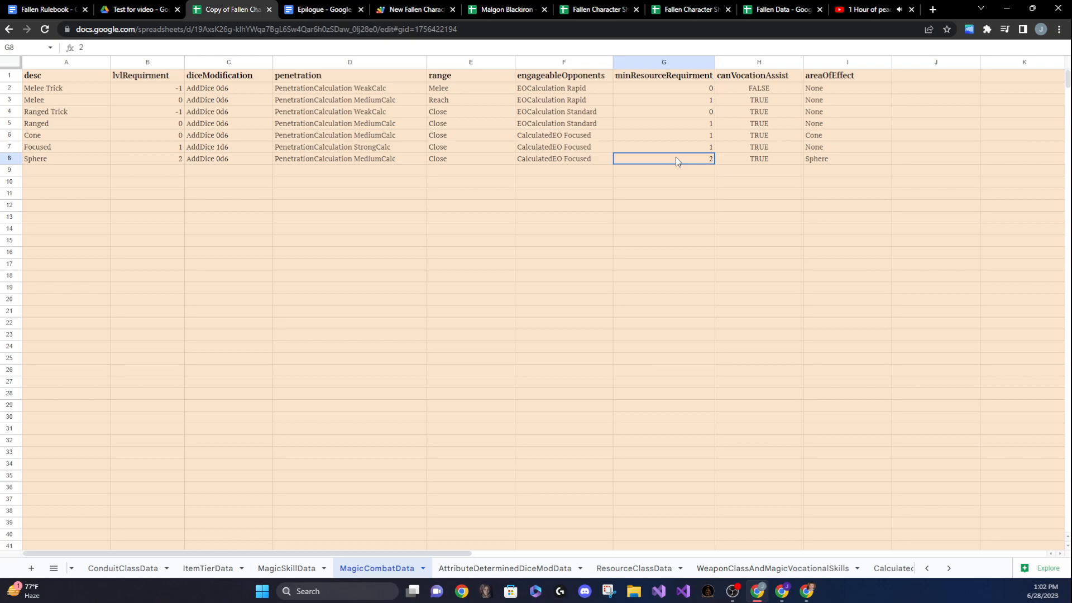
left_click(58, 163)
Return to the CharacterSheet and add a Light Crossbow to equipment row 47, marking it as On
scroll(268, 569, "up", 3)
scroll(269, 570, "up", 5)
left_click(123, 568)
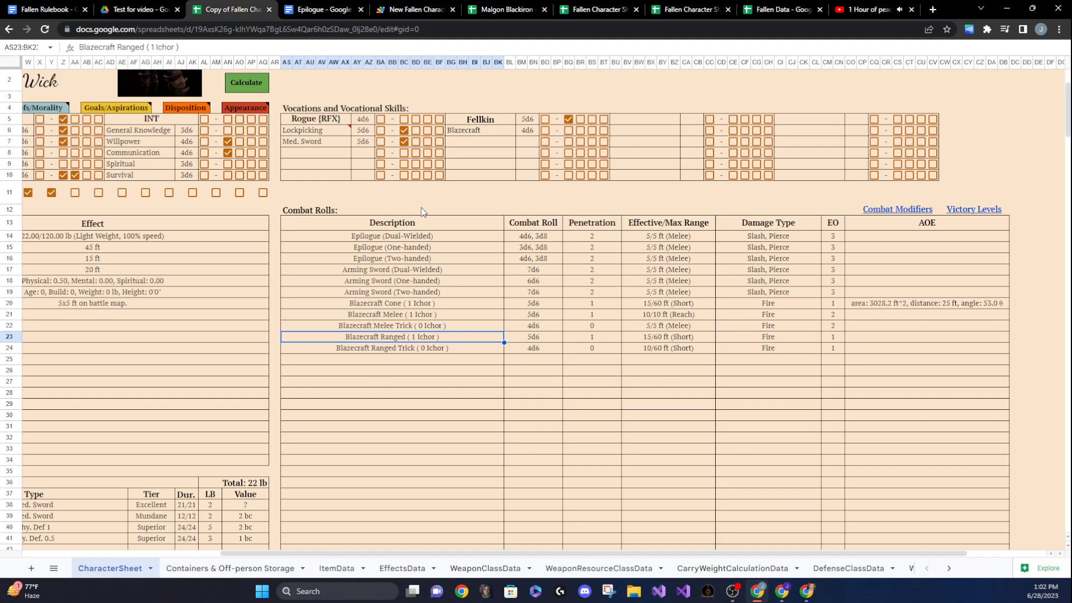
left_click_drag(484, 555, 219, 542)
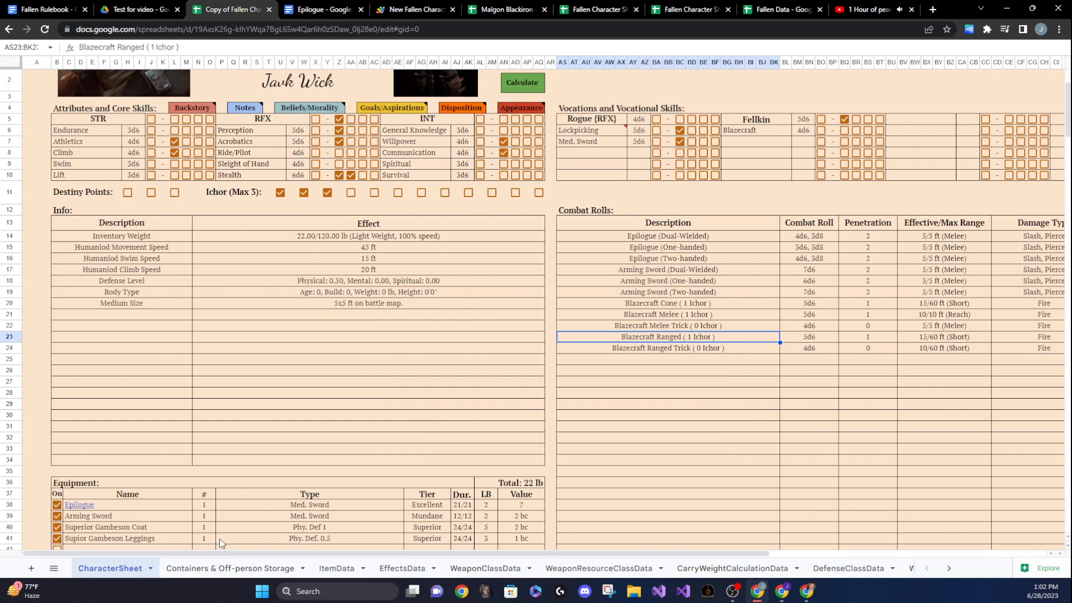
scroll(264, 497, "down", 5)
left_click(106, 372)
double_click(106, 373)
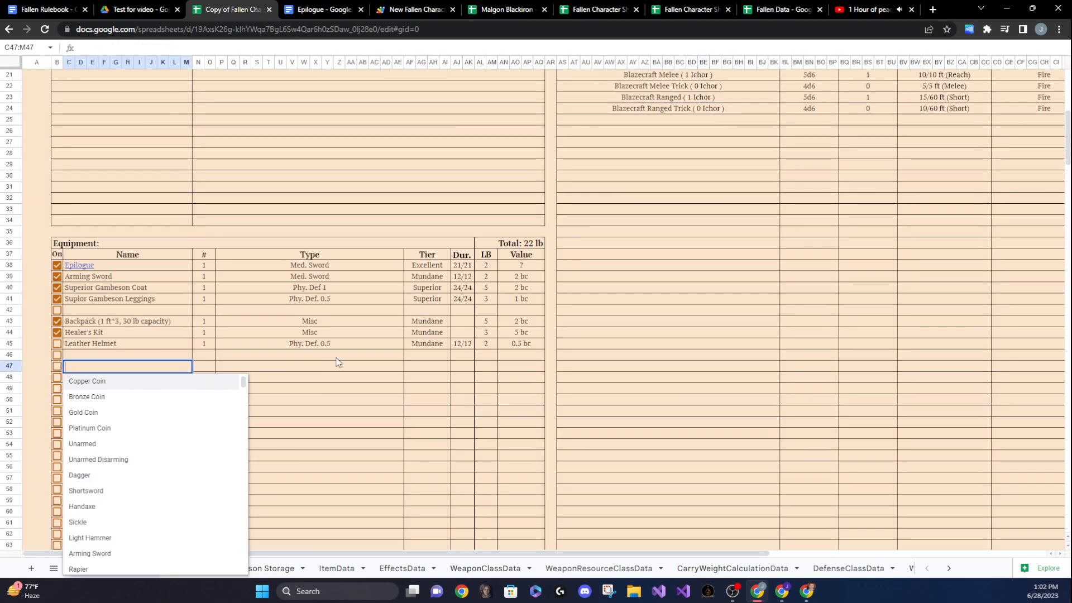
type("Cross")
left_click(176, 382)
left_click(57, 365)
left_click(80, 381)
double_click(80, 382)
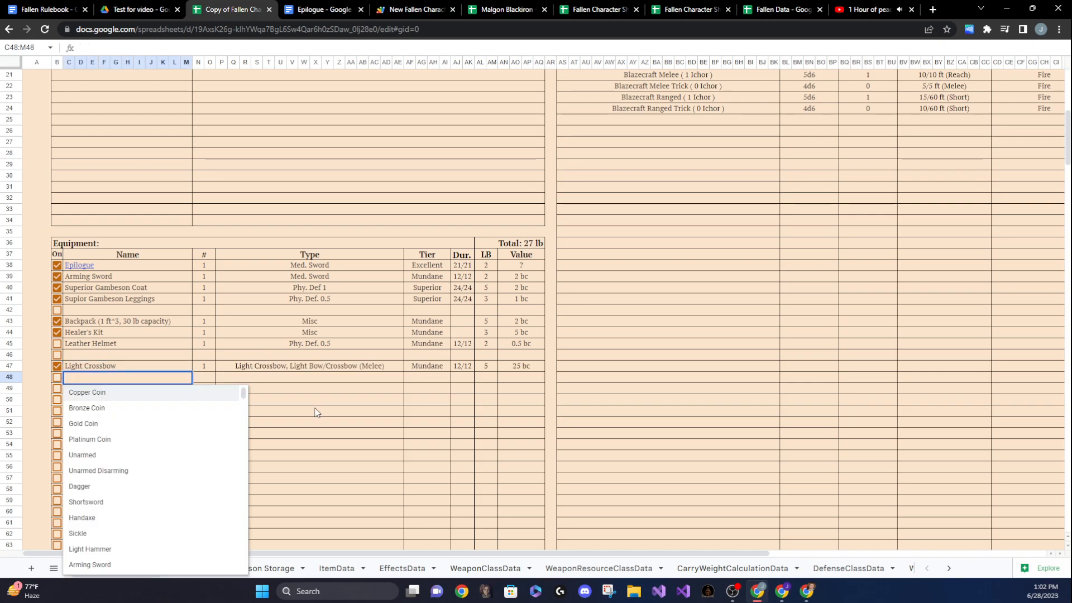
left_click(352, 389)
scroll(774, 352, "up", 5)
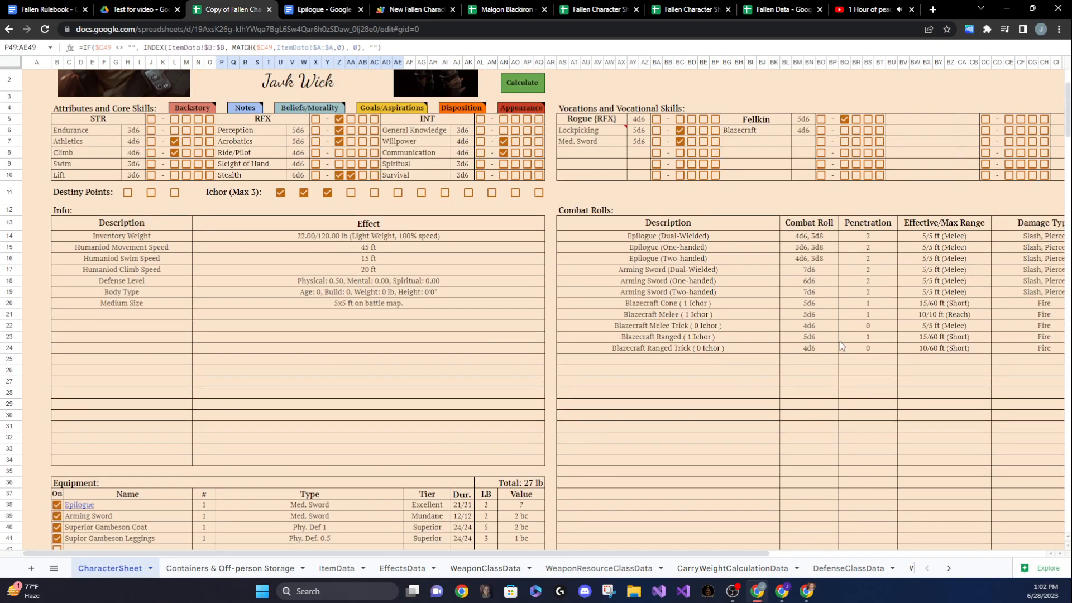
scroll(682, 397, "down", 4)
Add Broadhead Bolt and Barbed Broadhead Bolt to the equipment rows directly below the Light Crossbow
left_click(137, 447)
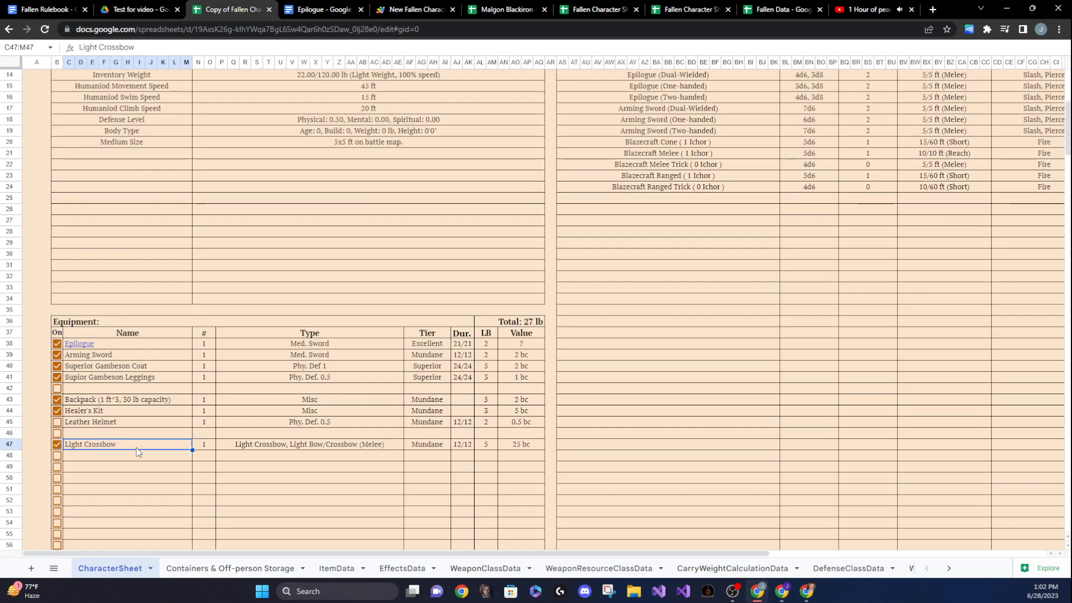
key("Down")
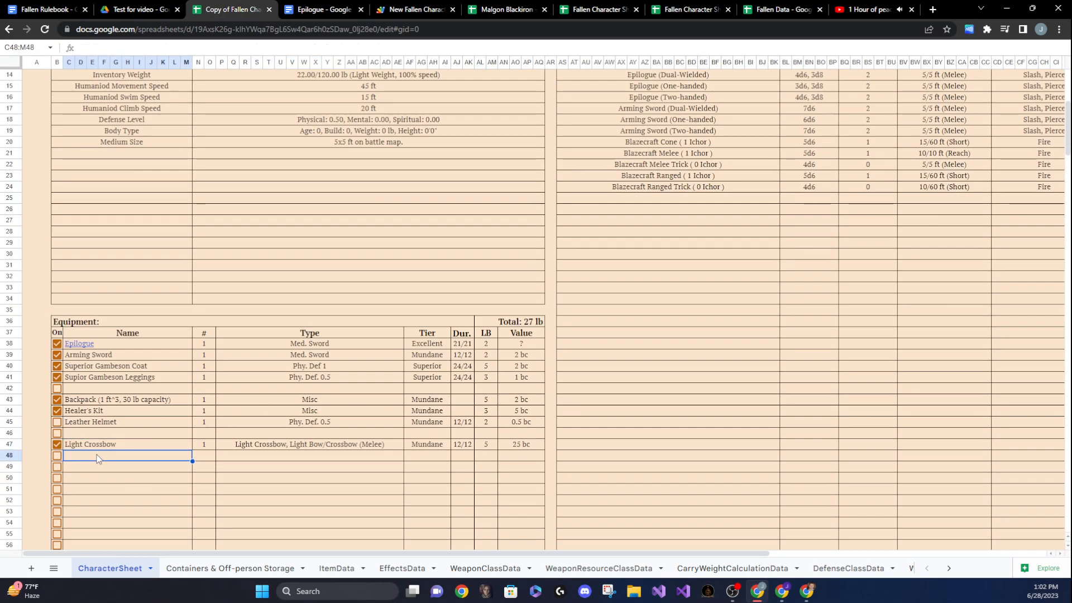
key("Return")
type("Bolt")
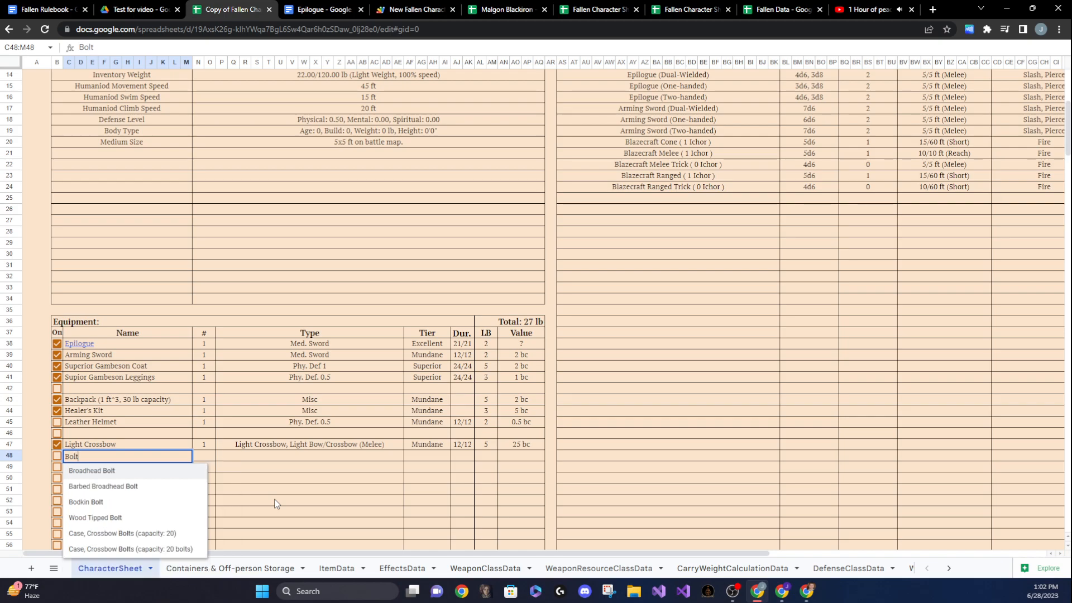
left_click(117, 477)
double_click(92, 468)
type("Bolt")
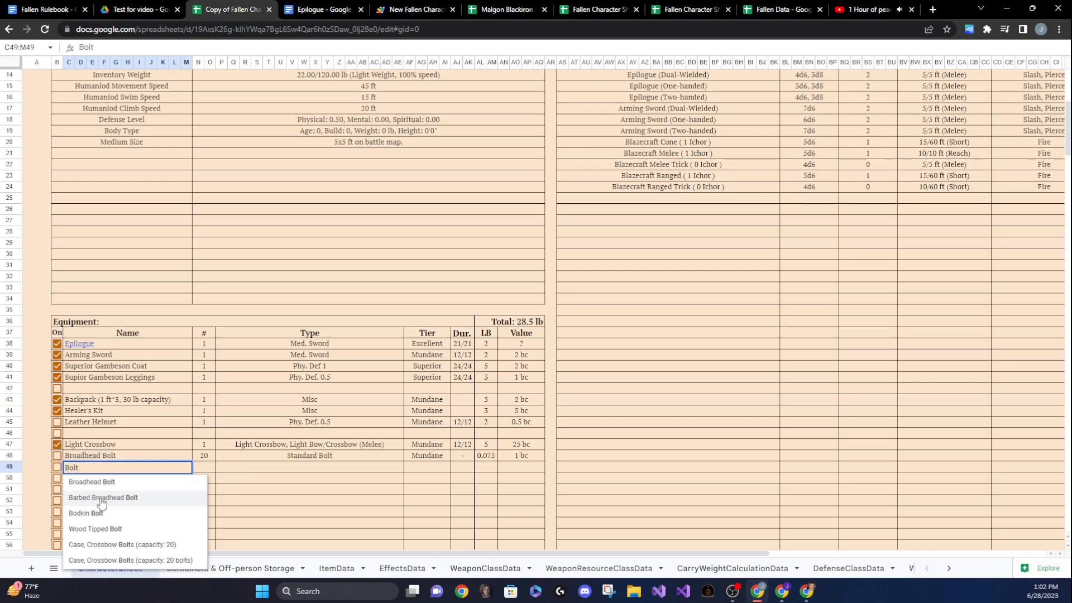
left_click(193, 496)
Add Wood Tipped Bolt in equipment row 50 and mark all three bolt types as On
double_click(120, 481)
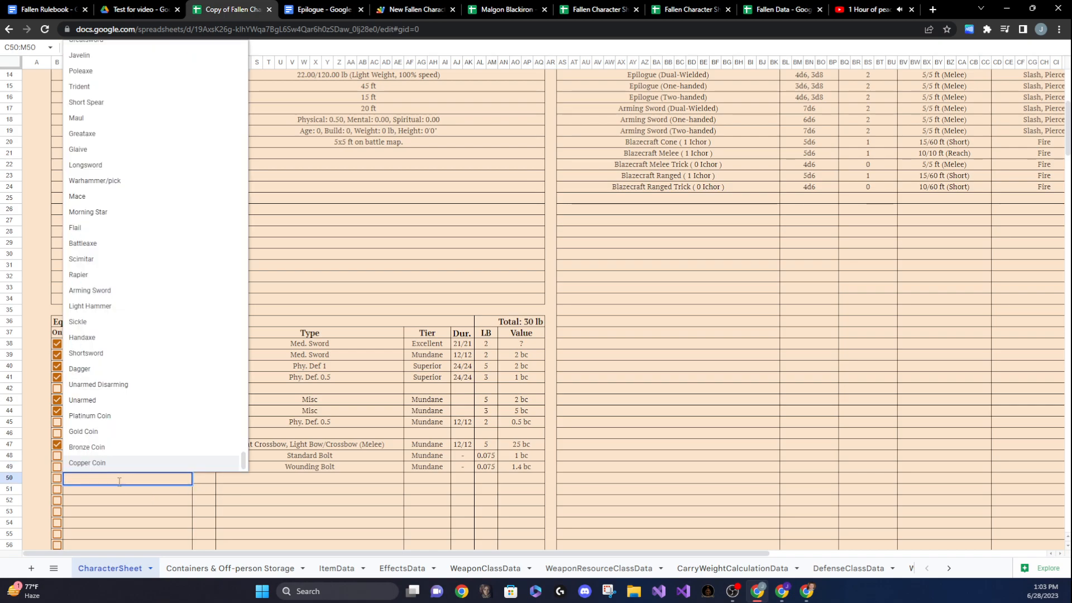
type("WOod")
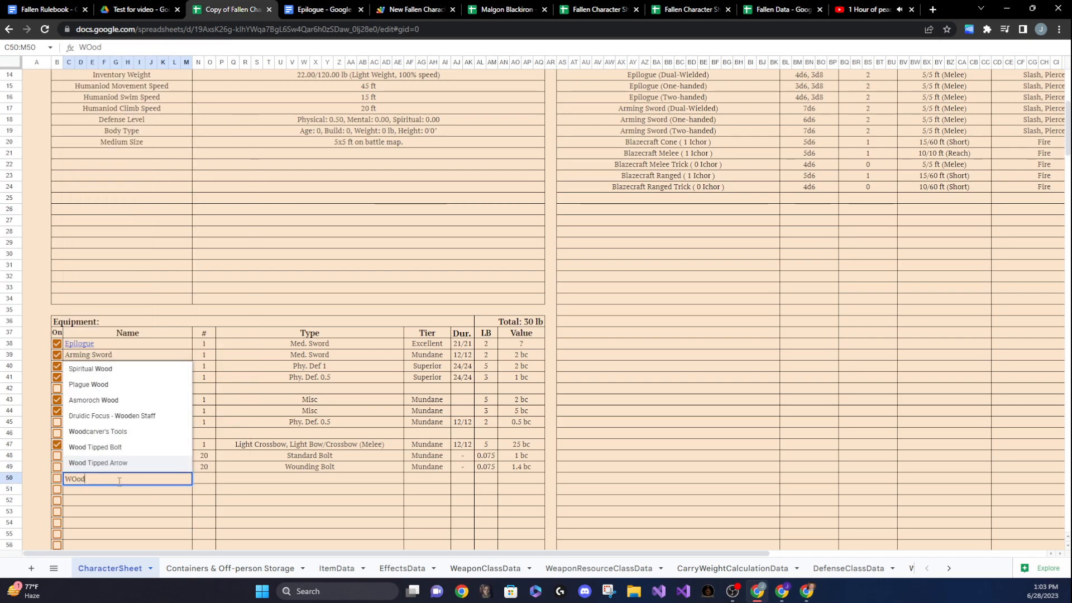
left_click(119, 446)
left_click(57, 478)
left_click(57, 466)
left_click(57, 456)
Recalculate the character sheet with the crossbow and bolts equipped and bring up the full Combat Rolls table
scroll(340, 339, "up", 5)
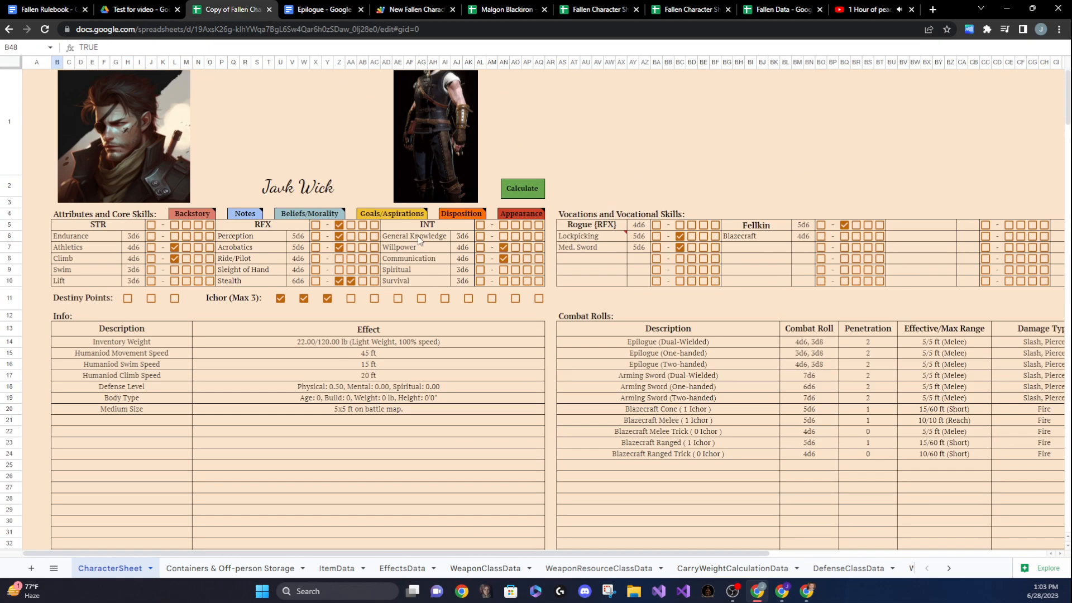
left_click(521, 195)
scroll(416, 497, "down", 4)
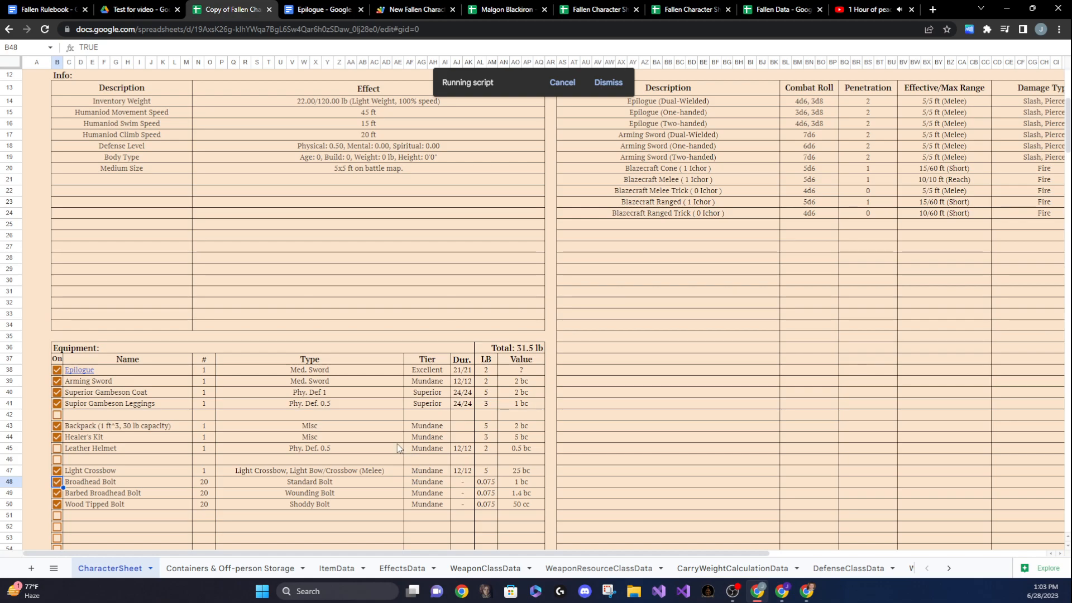
scroll(425, 491, "up", 1)
left_click_drag(458, 555, 735, 554)
scroll(628, 457, "up", 4)
scroll(521, 419, "down", 2)
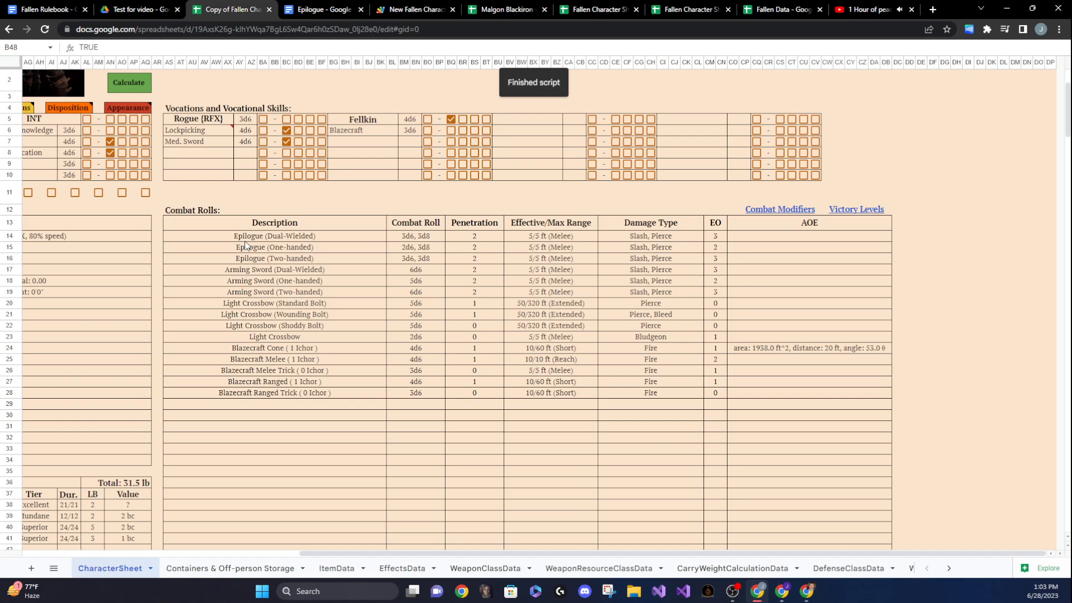
Examine the Light Crossbow combat rolls for the standard, wounding and shoddy bolts
left_click_drag(246, 237, 254, 329)
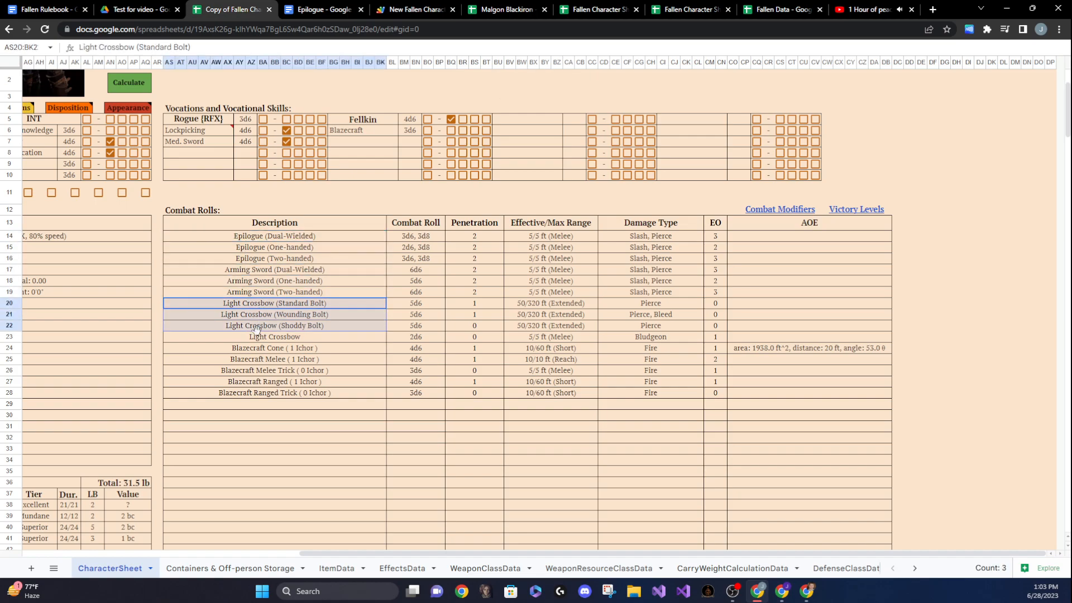
left_click(299, 303)
left_click(302, 316)
left_click(303, 303)
left_click(303, 316)
left_click(307, 326)
left_click(314, 316)
left_click(320, 305)
Examine the boltless Light Crossbow's range, damage type and combat roll, along with the Blazecraft entries below it
left_click(316, 337)
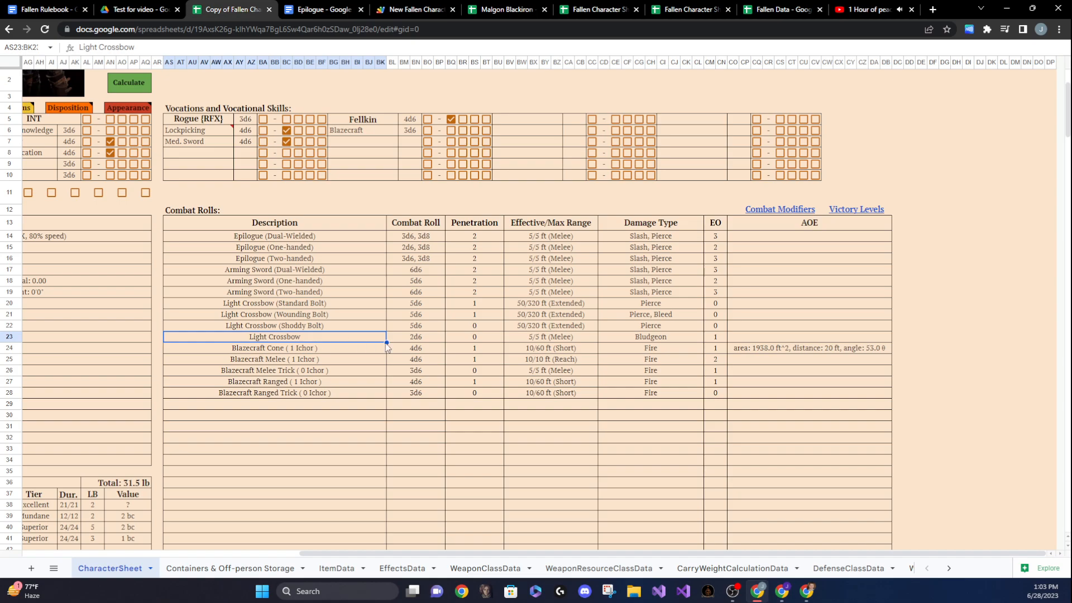
left_click(571, 339)
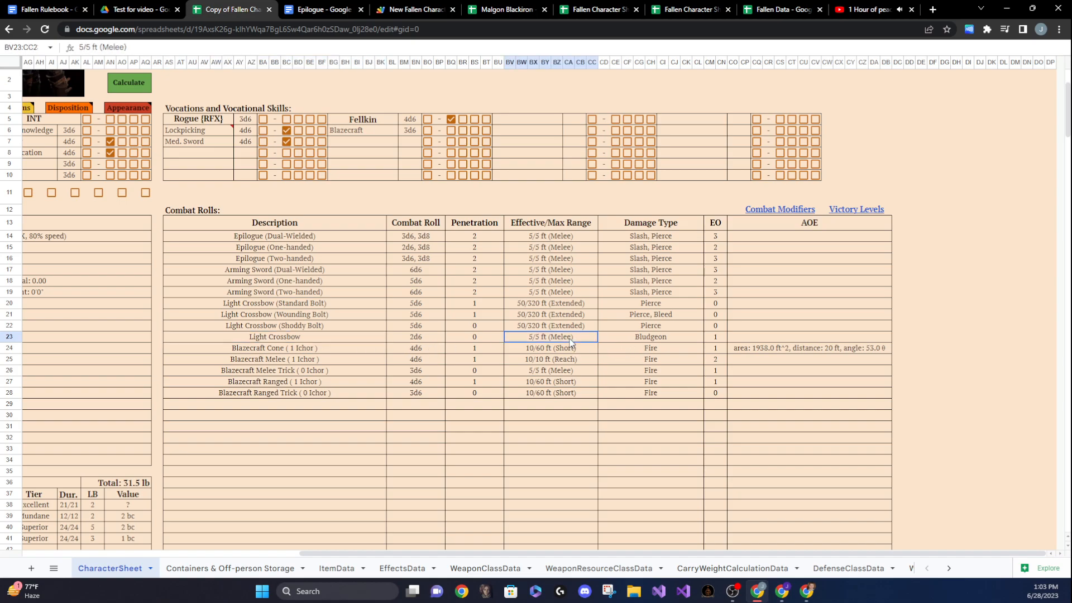
left_click(676, 336)
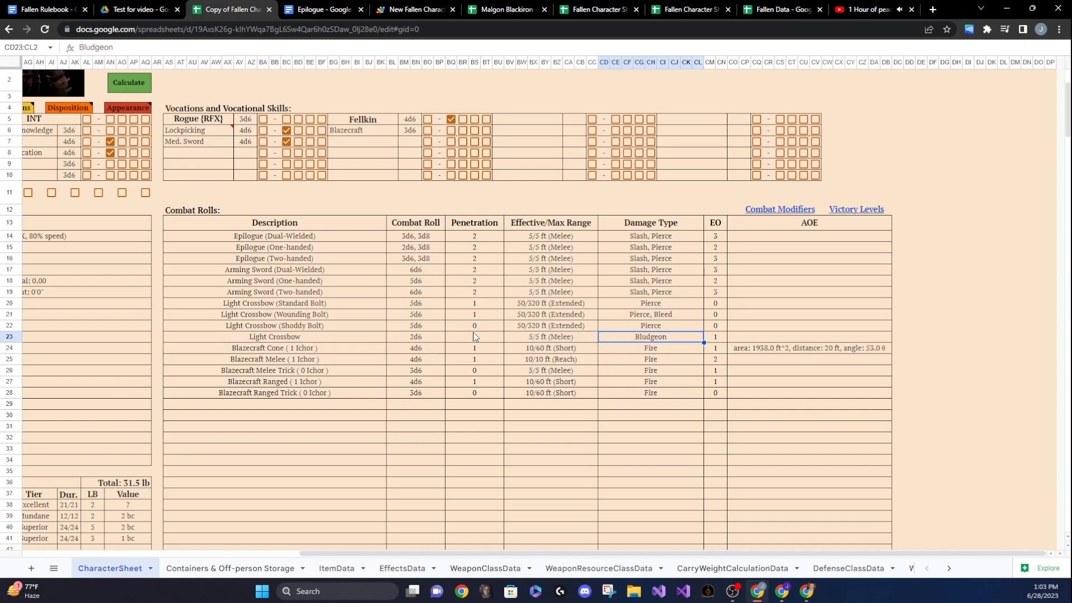
left_click(441, 341)
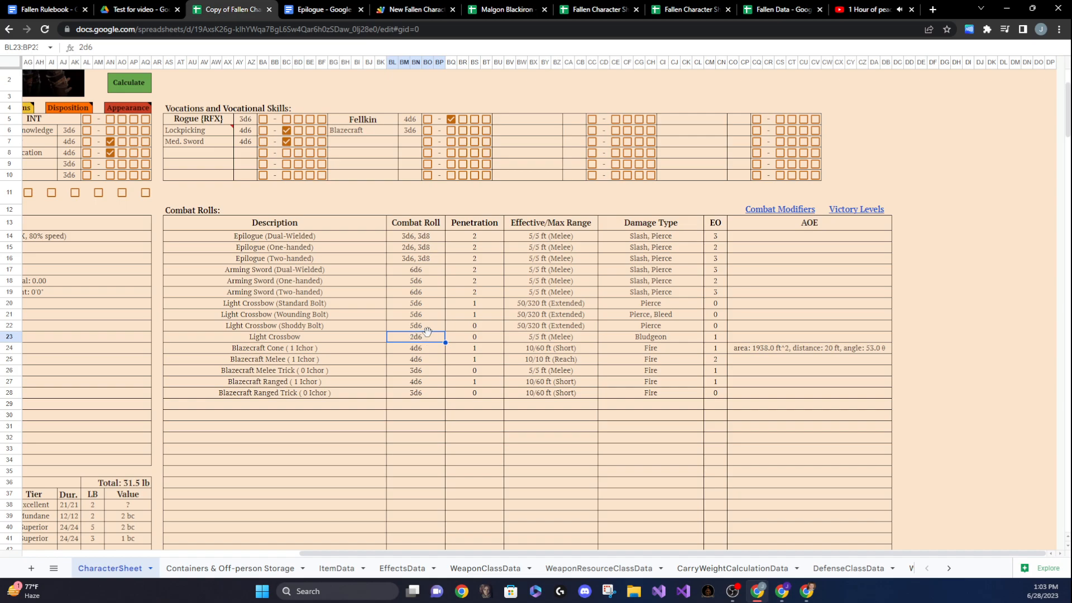
left_click(361, 336)
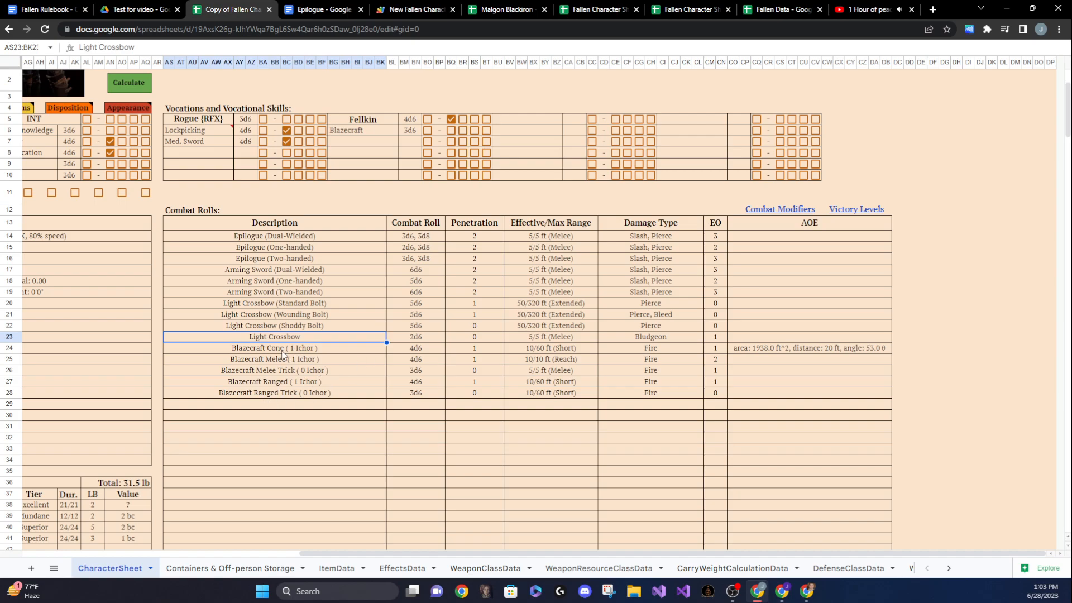
left_click_drag(283, 353, 320, 397)
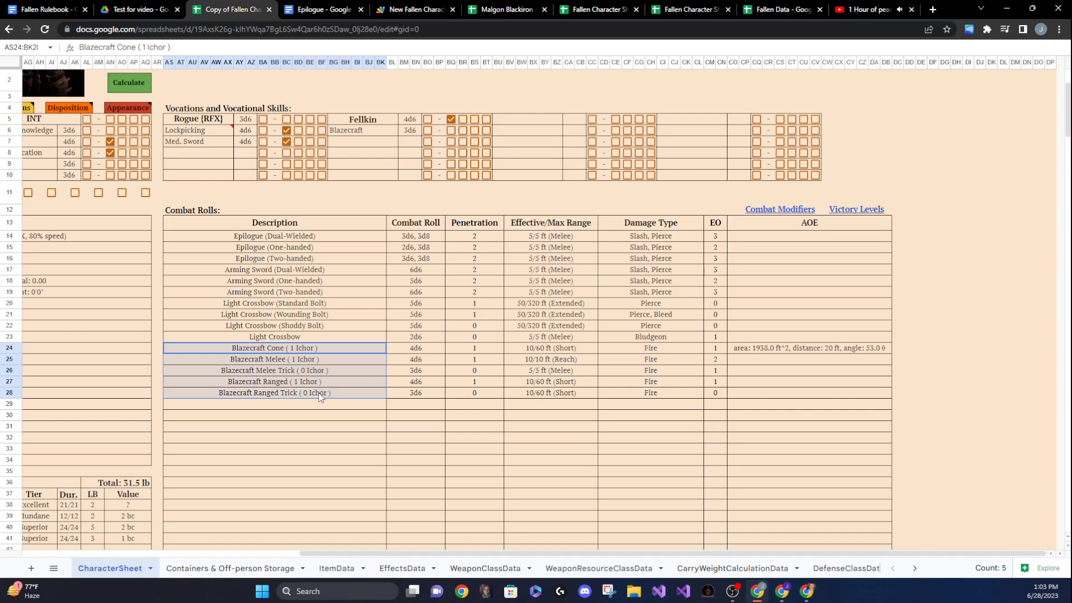
Tick the first box after the dash for Blazecraft in BQ6 and recalculate the character sheet
left_click(451, 131)
left_click(463, 132)
scroll(167, 185, "up", 2)
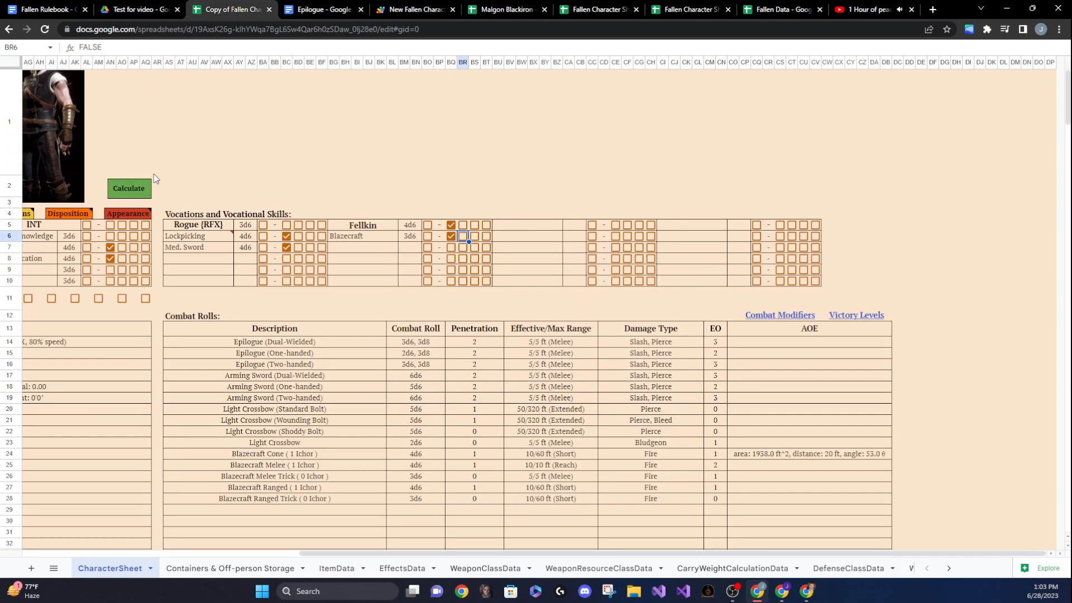
left_click(136, 187)
scroll(251, 301, "down", 3)
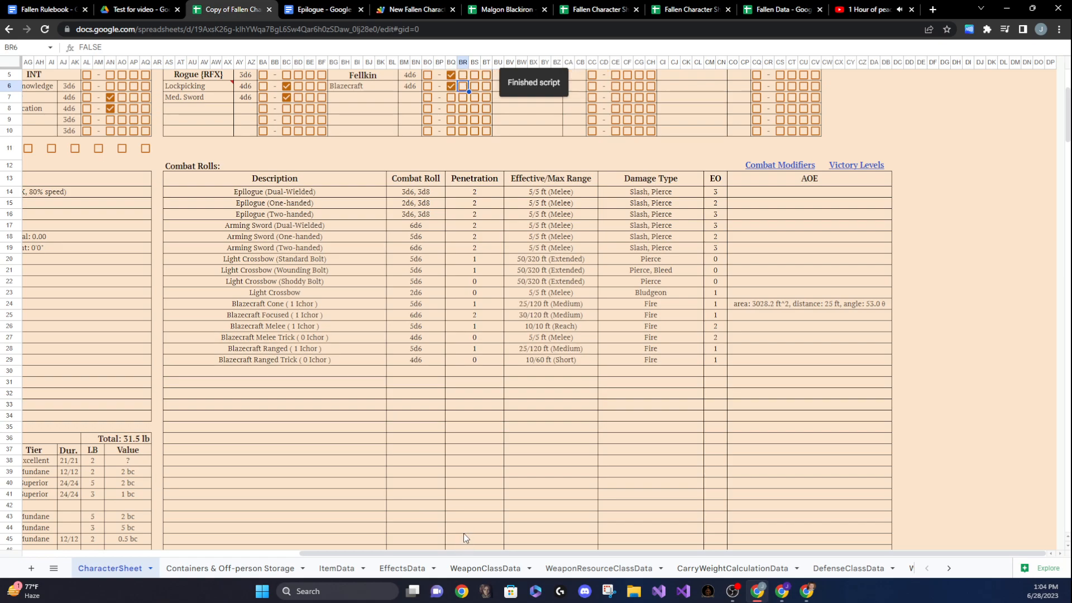
Clear the Superior Gambeson Coat and Supior Gambeson Leggings from the Equipment list
scroll(317, 272, "up", 3)
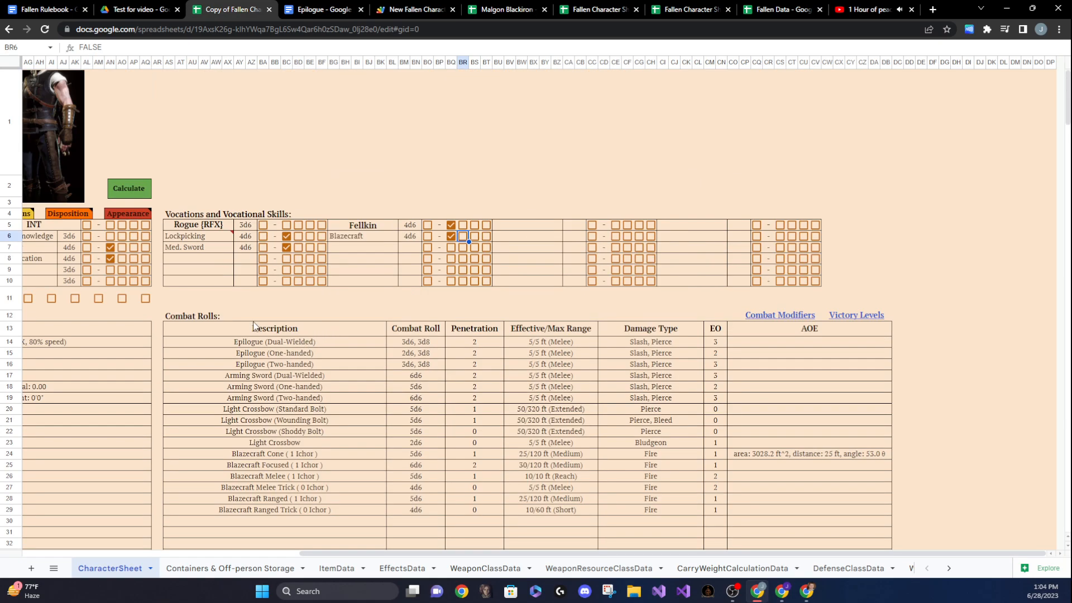
left_click(126, 162)
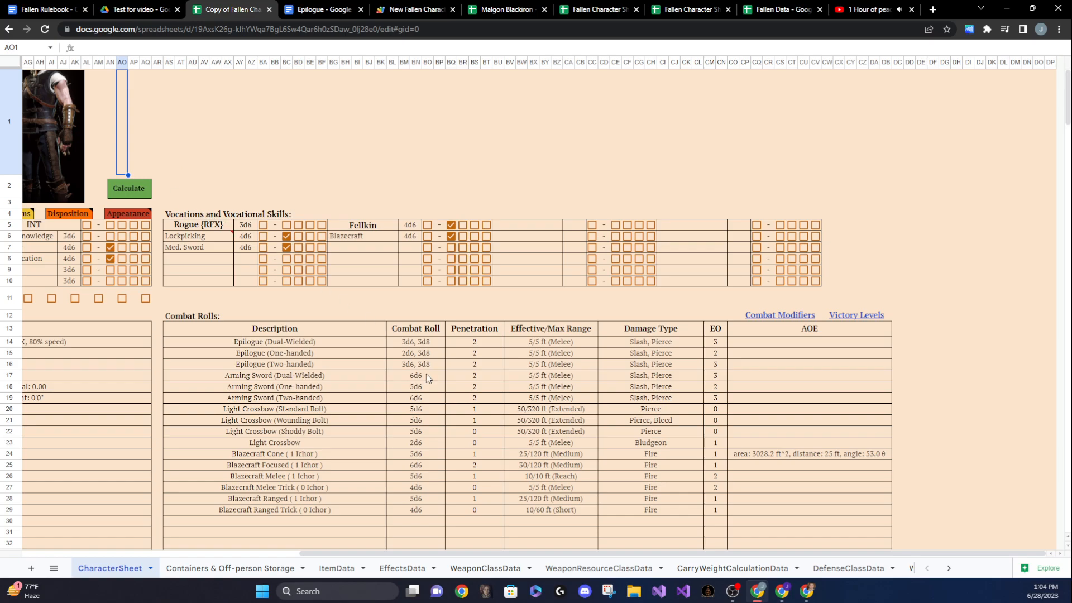
left_click_drag(528, 558, 245, 552)
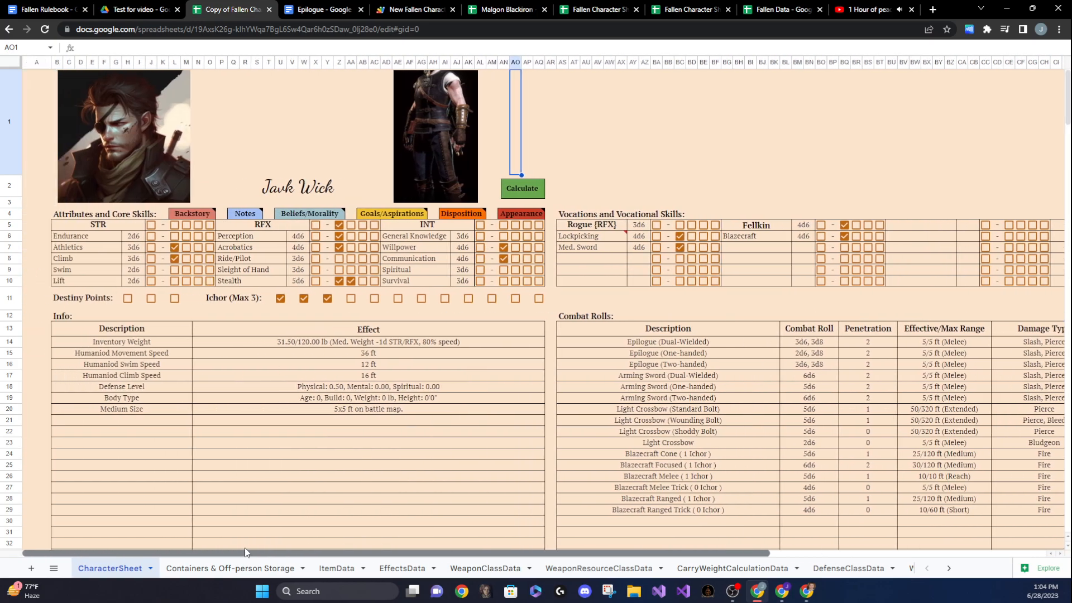
scroll(351, 456, "down", 5)
scroll(360, 440, "up", 1)
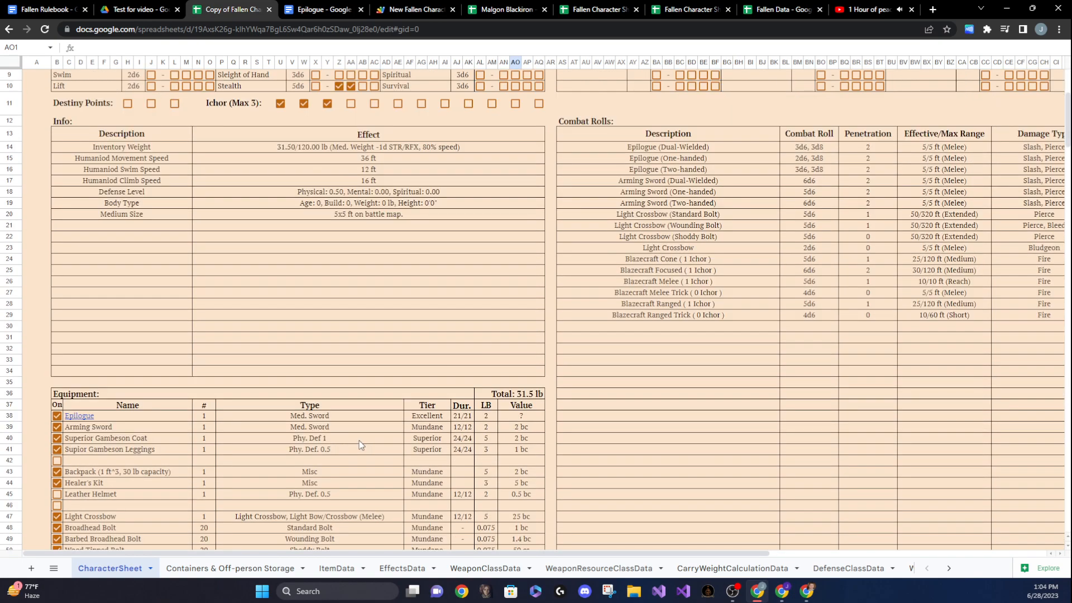
scroll(359, 441, "down", 3)
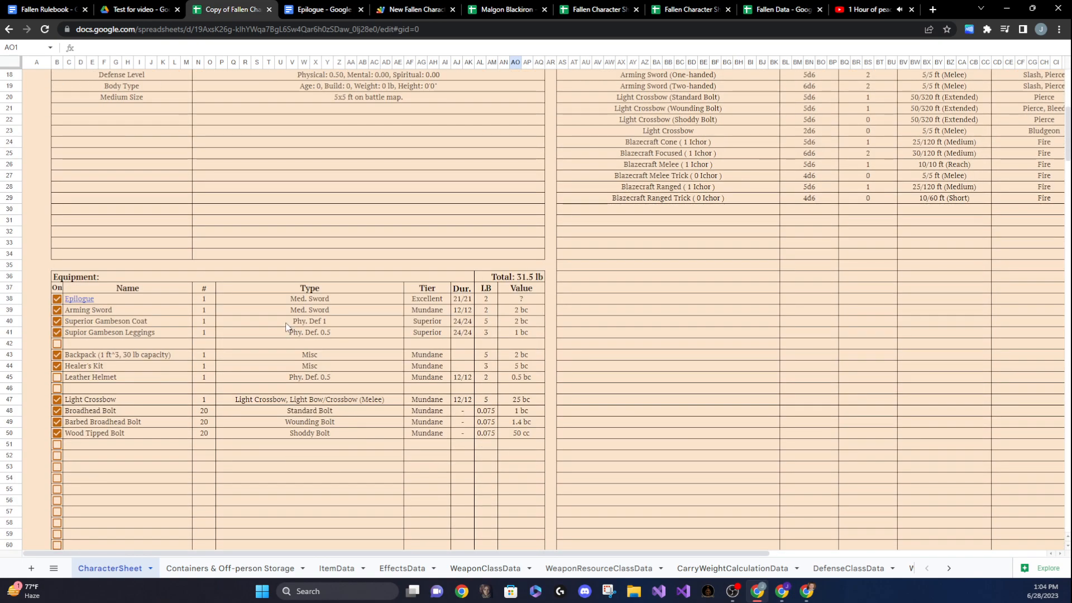
left_click(98, 331)
key("Delete")
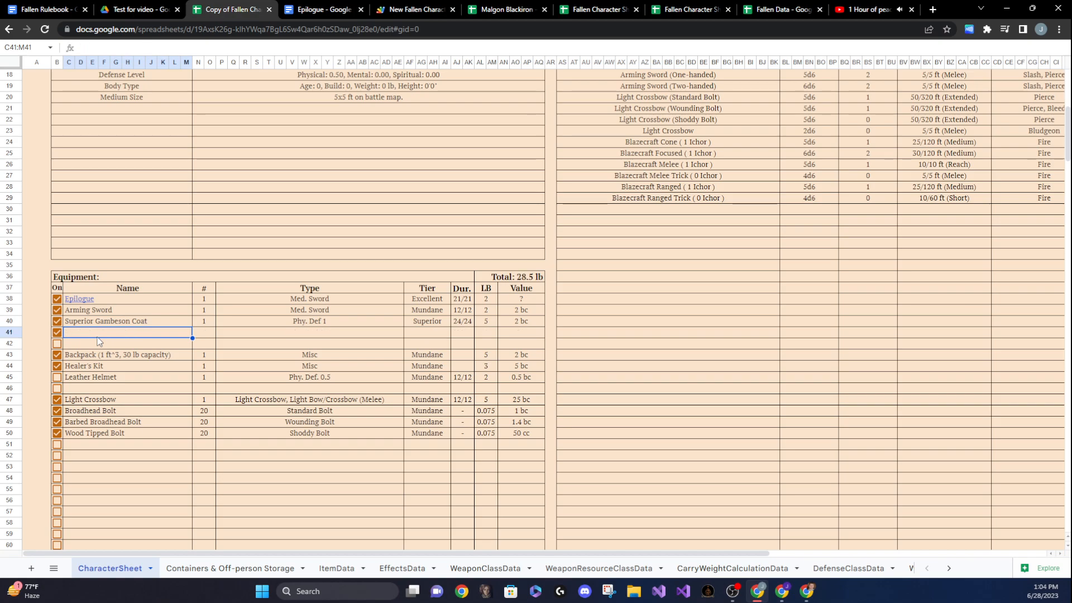
left_click(104, 324)
key("Delete")
Add Plate Full Helm in Equipment row 40 and Plate Cuirass and Pauldrons in row 41
double_click(102, 321)
type("Plate")
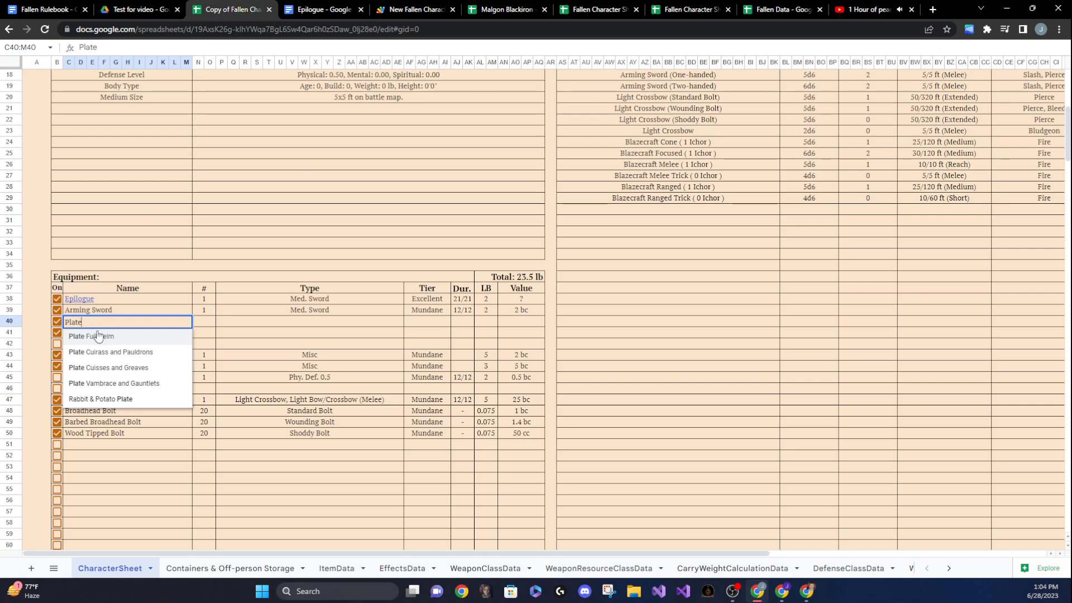
left_click(111, 339)
double_click(113, 334)
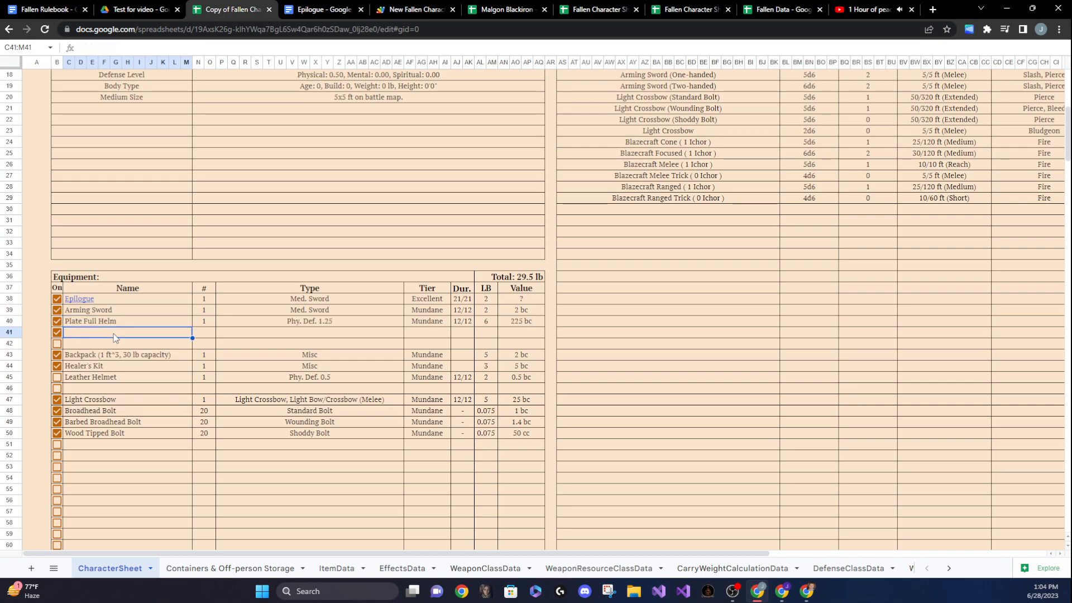
type("Plate")
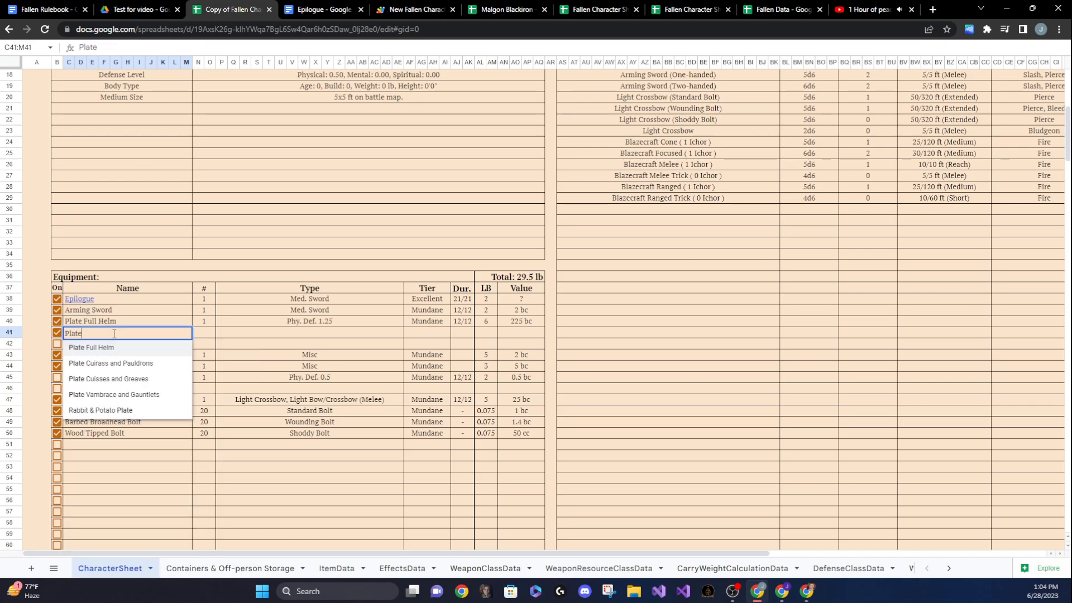
left_click(116, 363)
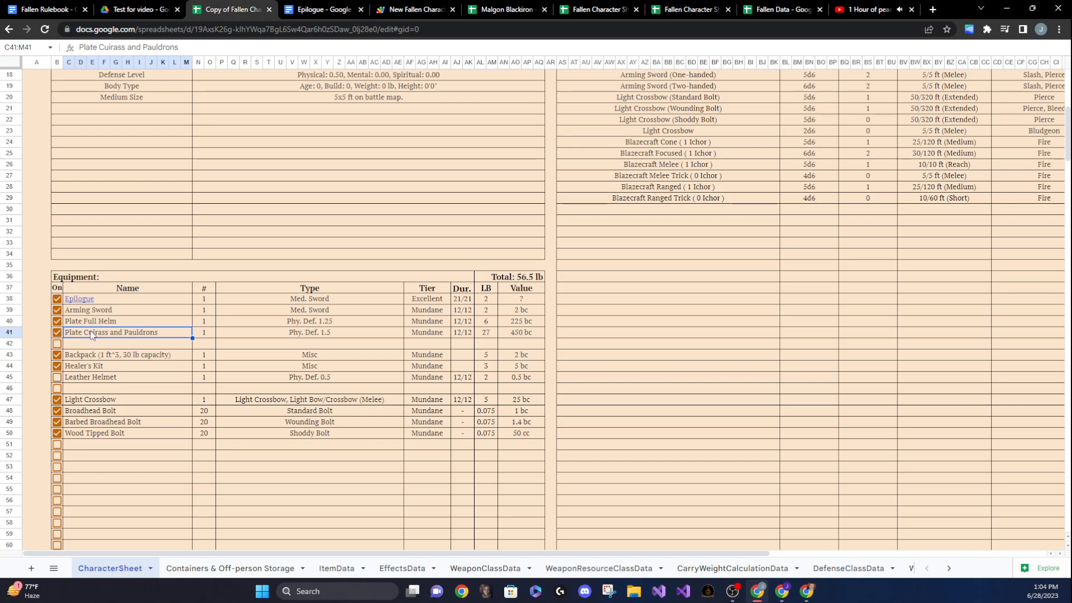
Recalculate the character sheet with the plate armor equipped
scroll(490, 89, "up", 3)
scroll(490, 90, "up", 3)
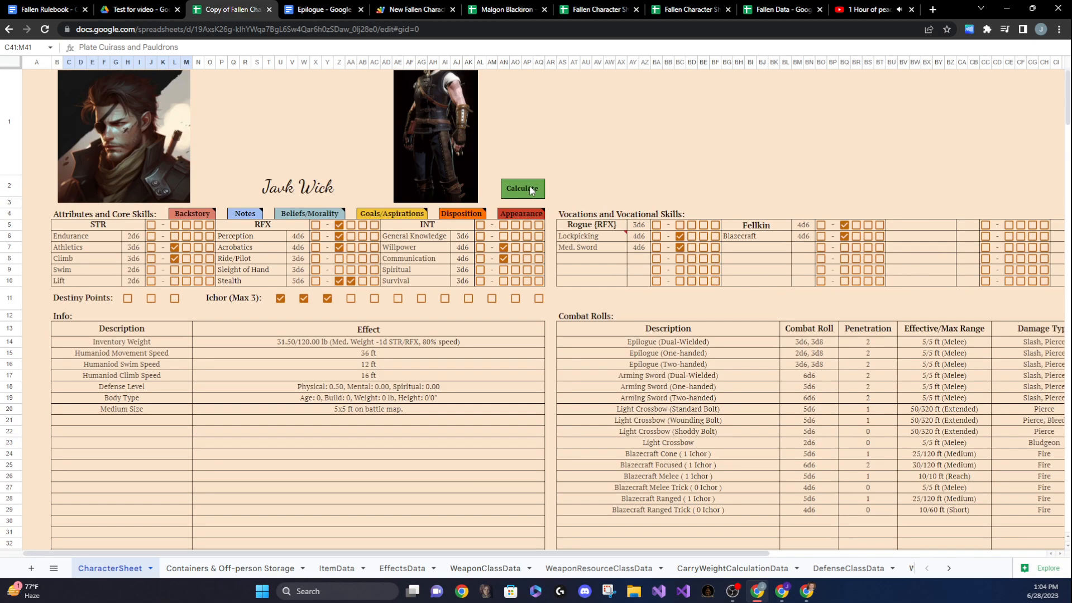
left_click(531, 190)
View the Backstory note enlarged, along with the Beliefs/Morality and Goals/Aspirations notes
left_click(186, 217)
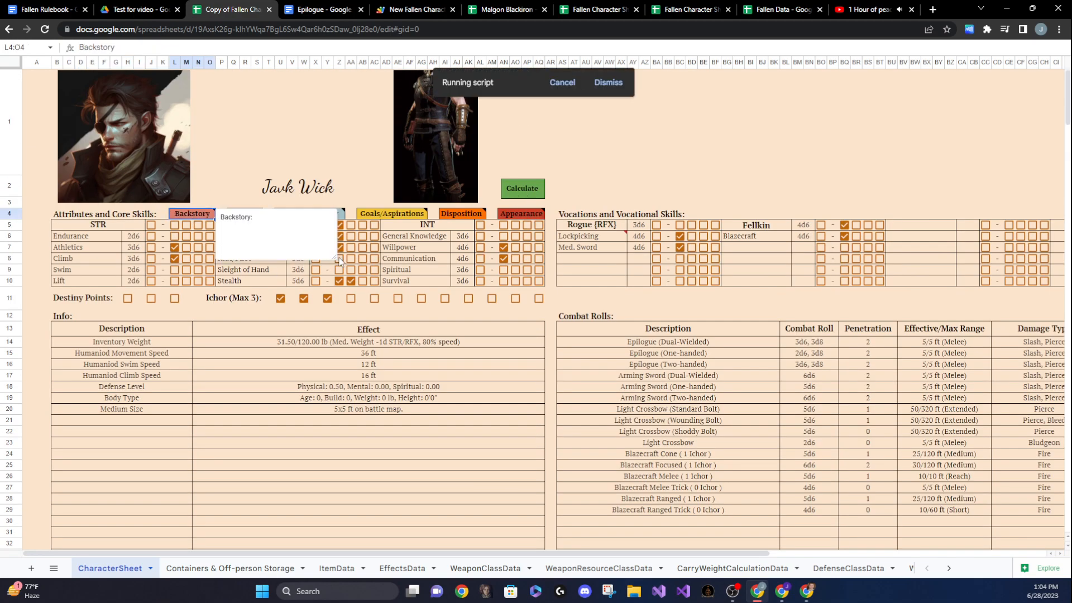
left_click_drag(333, 257, 471, 393)
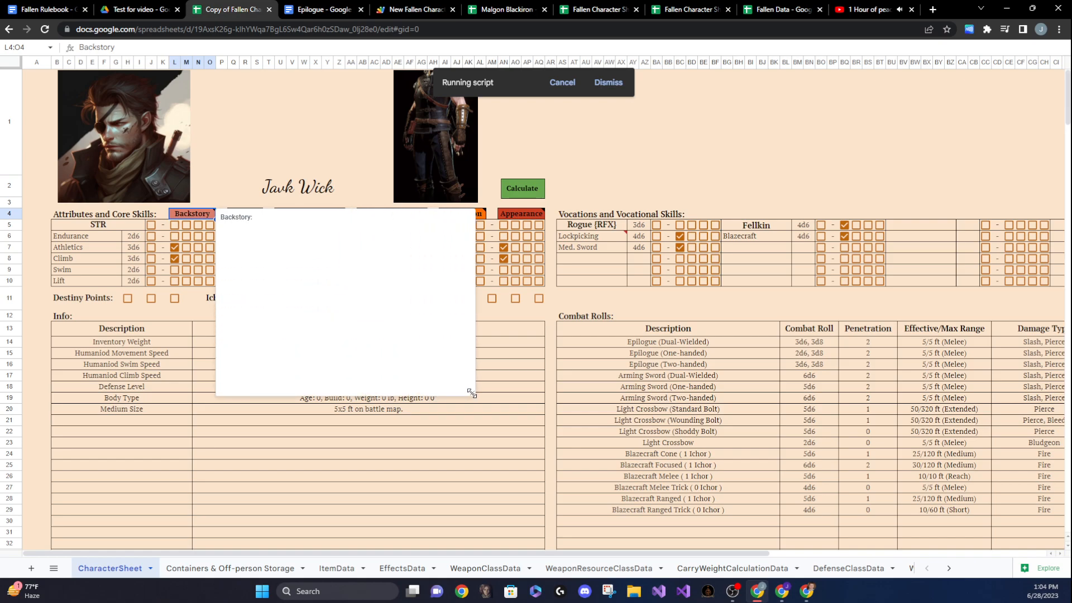
left_click(243, 213)
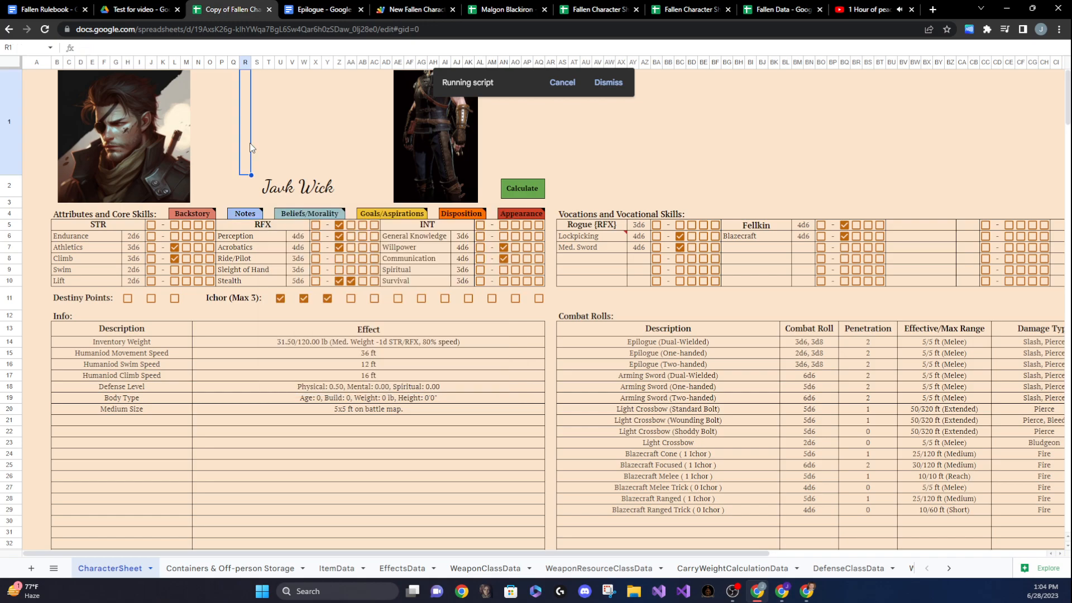
left_click(325, 217)
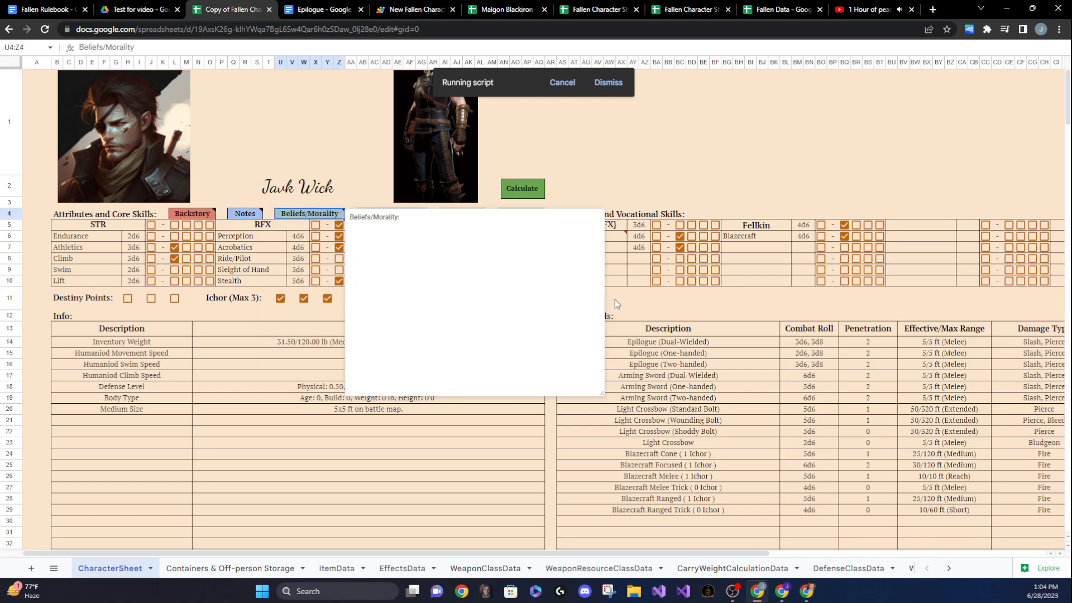
left_click(633, 202)
left_click(422, 216)
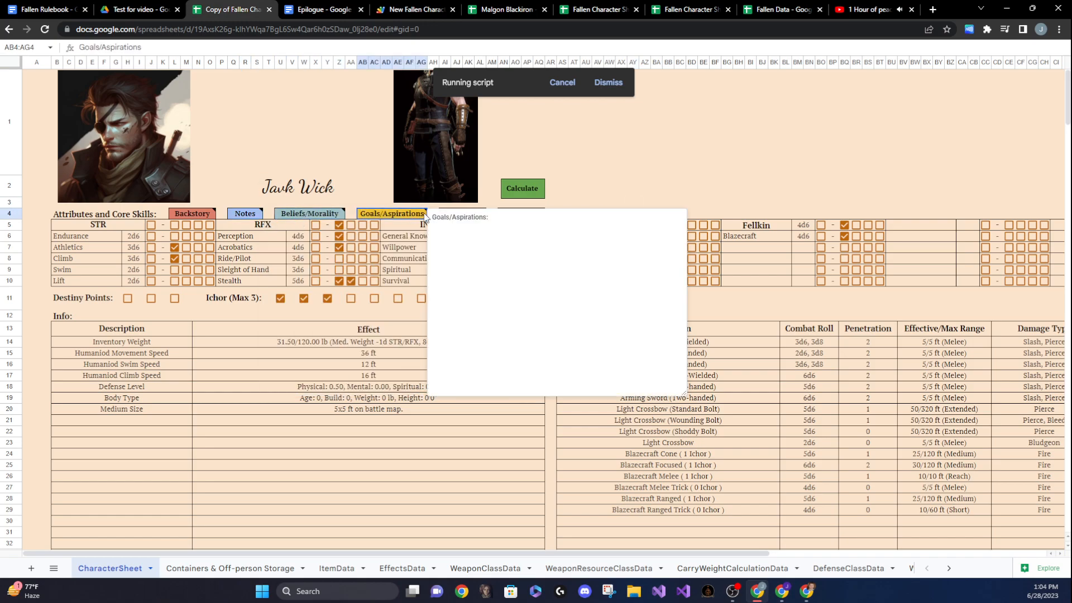
left_click(729, 182)
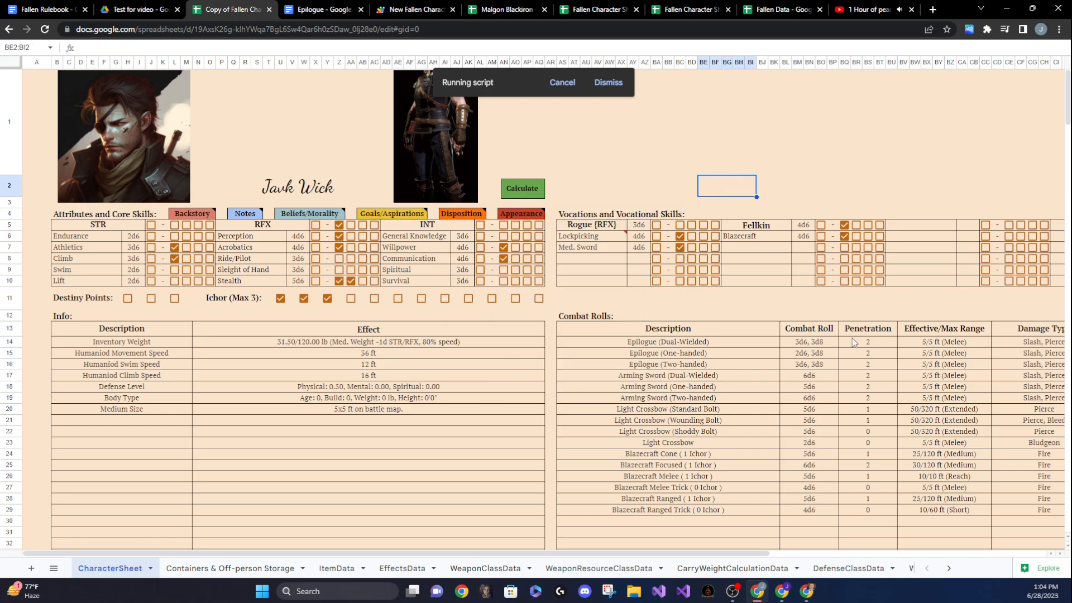
Examine the Inventory Weight and Defense Level effects and compare them with the physical defense types of the two plate pieces
left_click(378, 343)
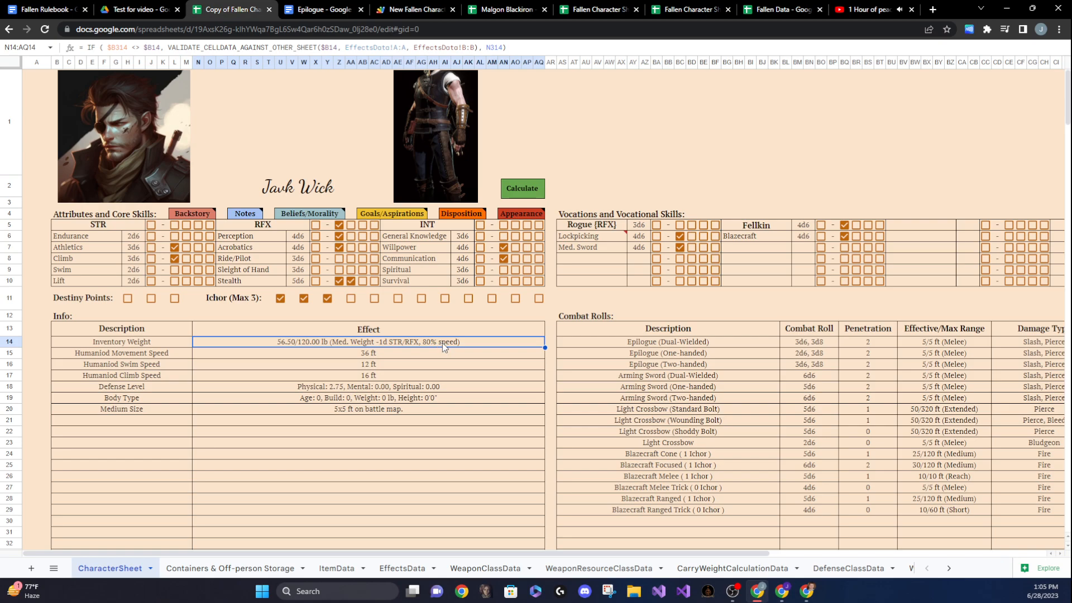
left_click(339, 387)
scroll(342, 395, "down", 3)
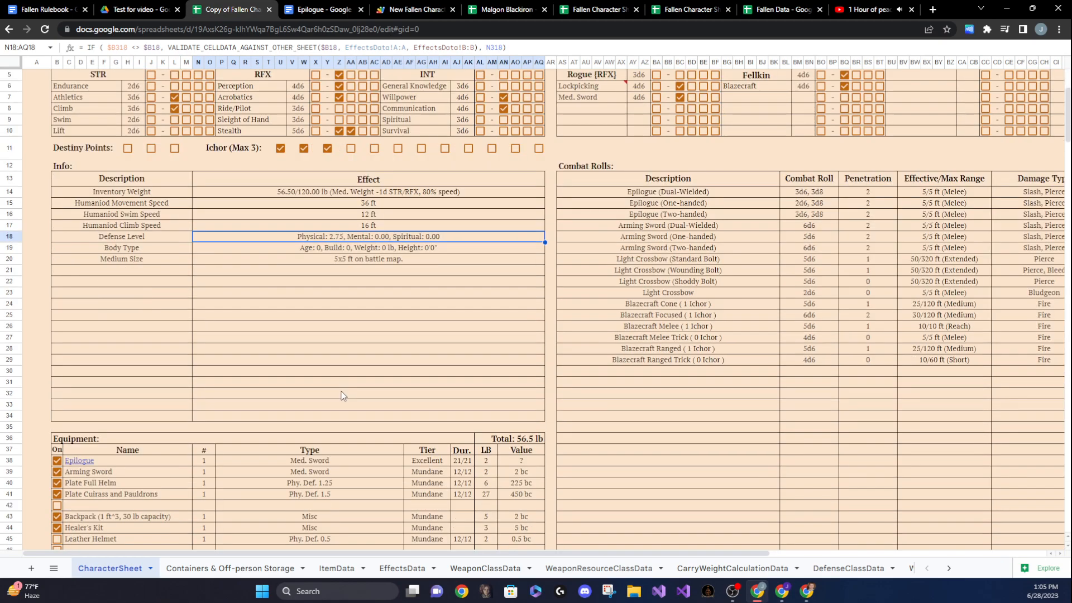
scroll(343, 395, "down", 4)
left_click(336, 290)
left_click(336, 298)
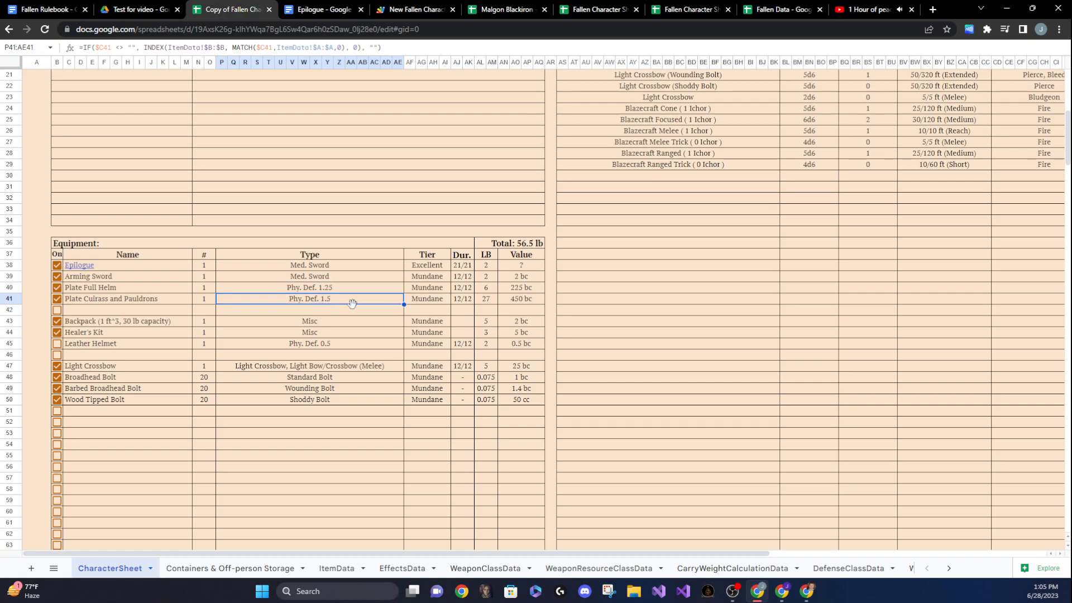
scroll(351, 303, "up", 8)
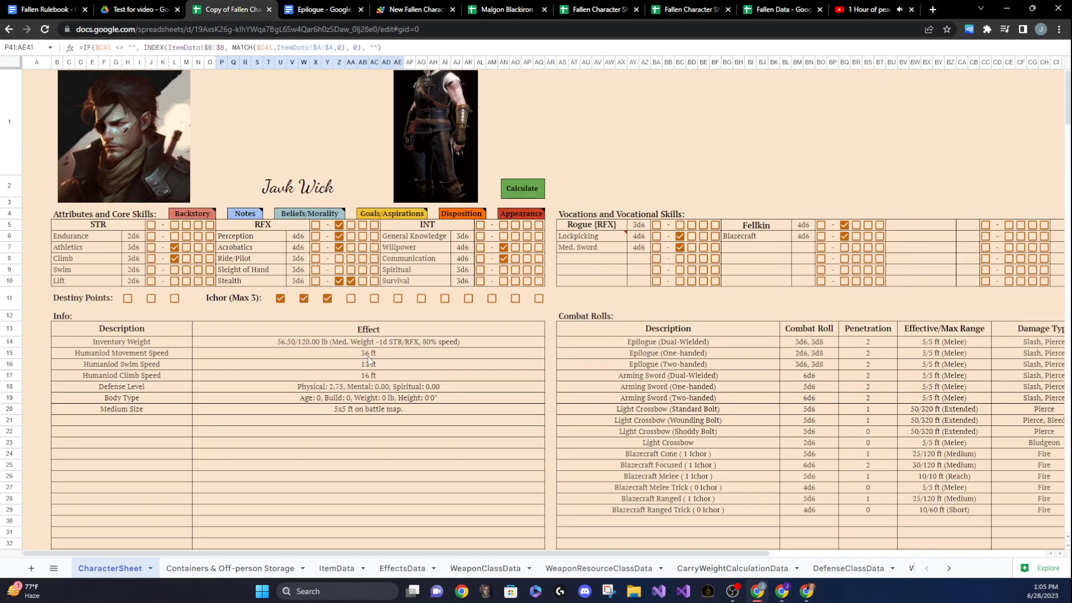
left_click(366, 389)
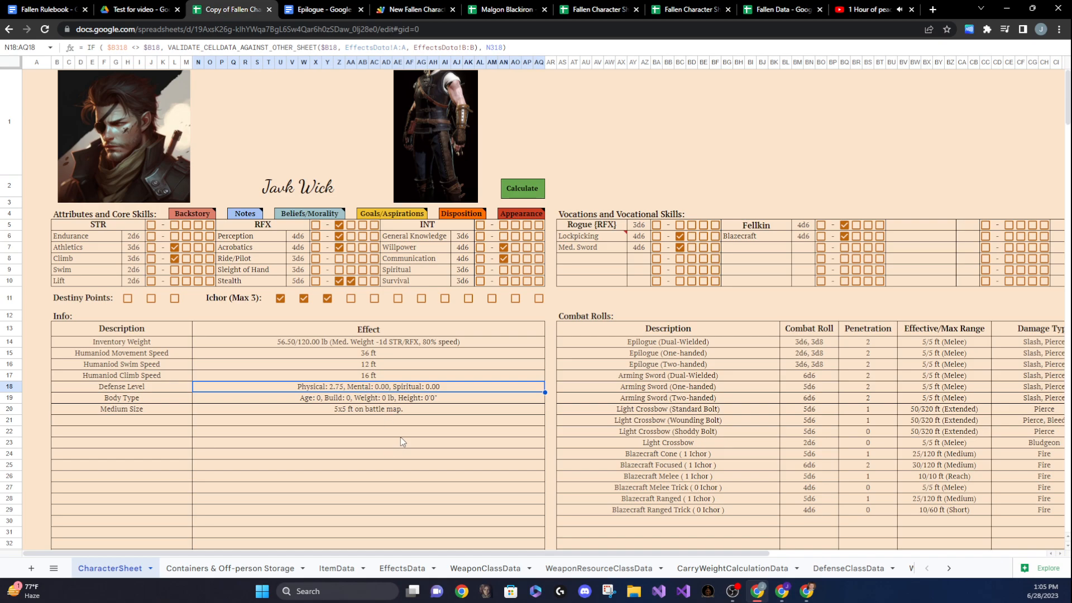
Examine the types of Brigandine Vambrace and Gauntlets and Plate Vambrace and Gauntlets in the ItemData sheet
scroll(400, 442, "down", 3)
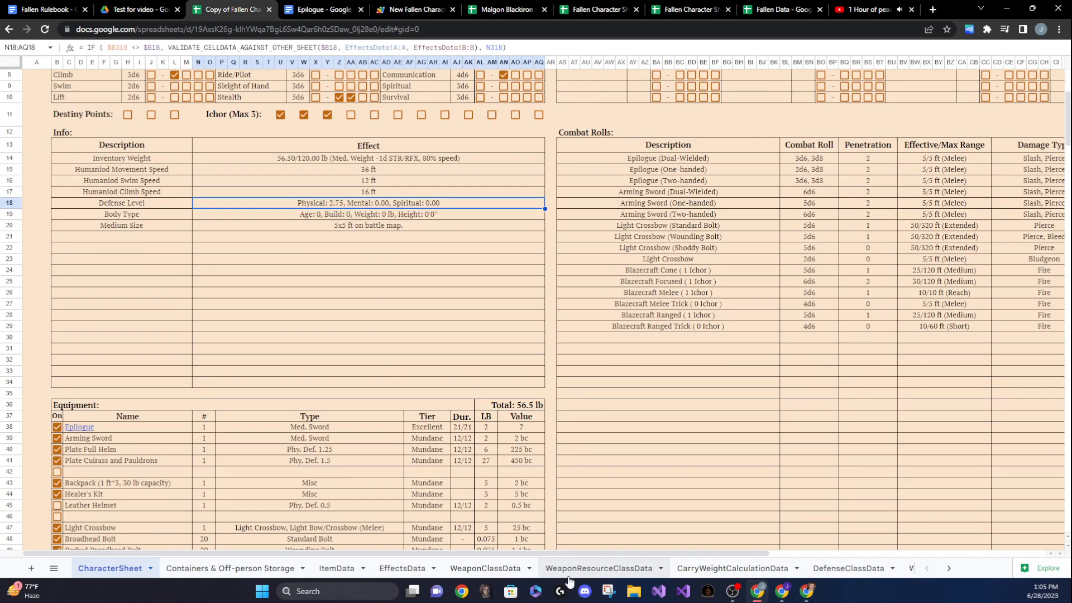
left_click(336, 568)
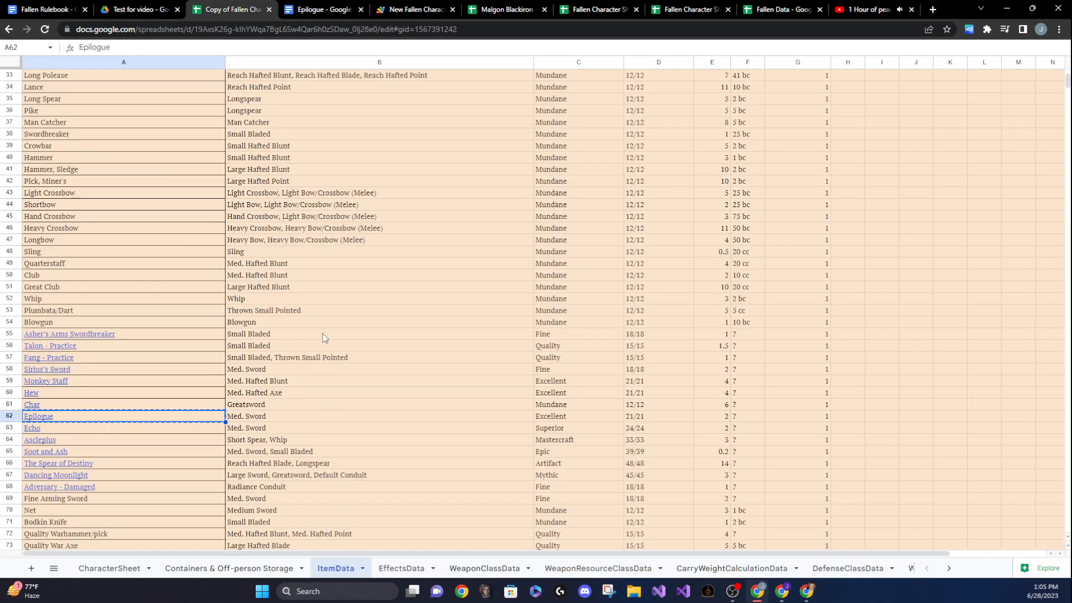
scroll(334, 426, "down", 7)
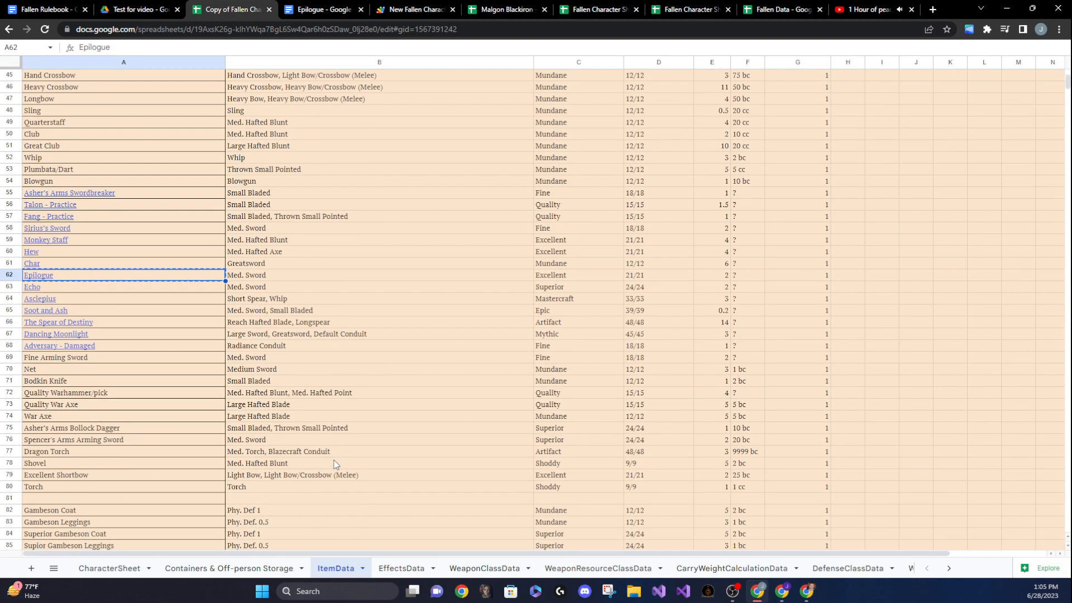
scroll(201, 401, "down", 2)
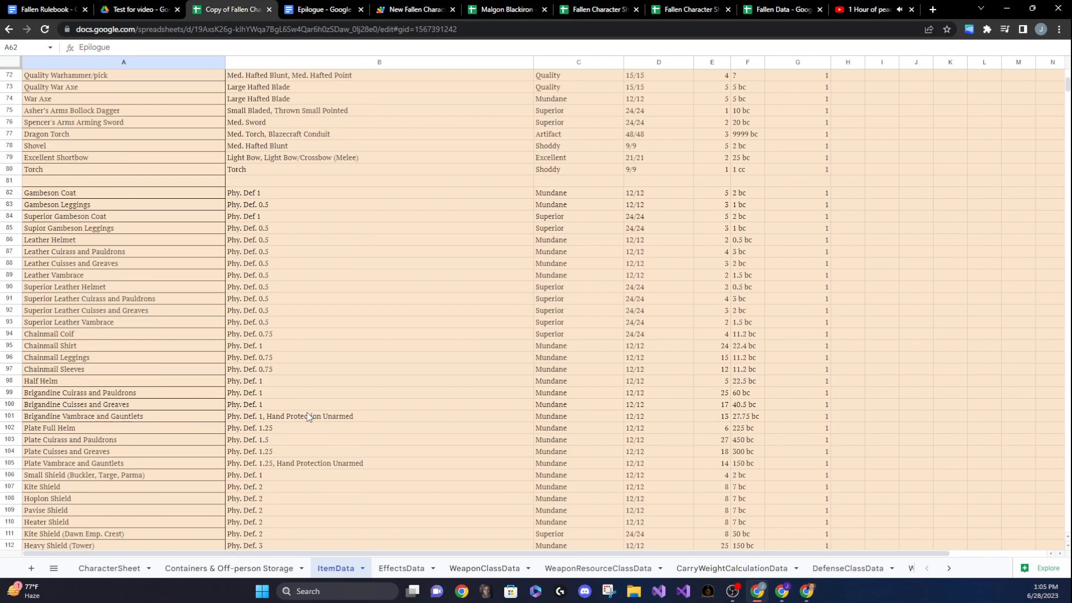
left_click(307, 417)
left_click(152, 420)
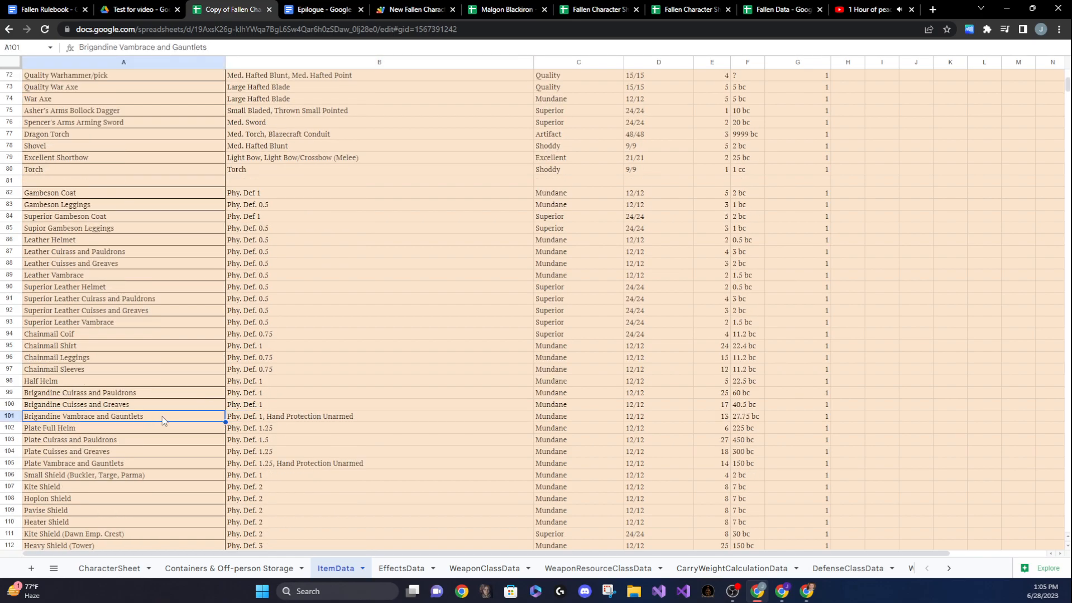
left_click(293, 466)
left_click(179, 463)
left_click(273, 464)
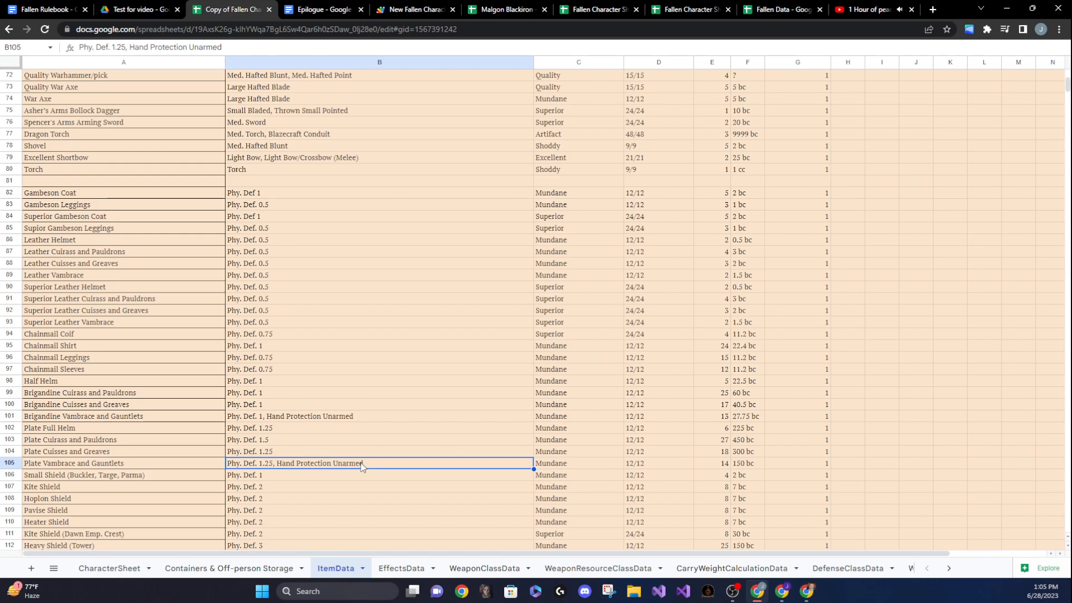
Back on the CharacterSheet, add Radiance below Blazecraft under Fellkin and tick its first box after the dash
left_click(90, 569)
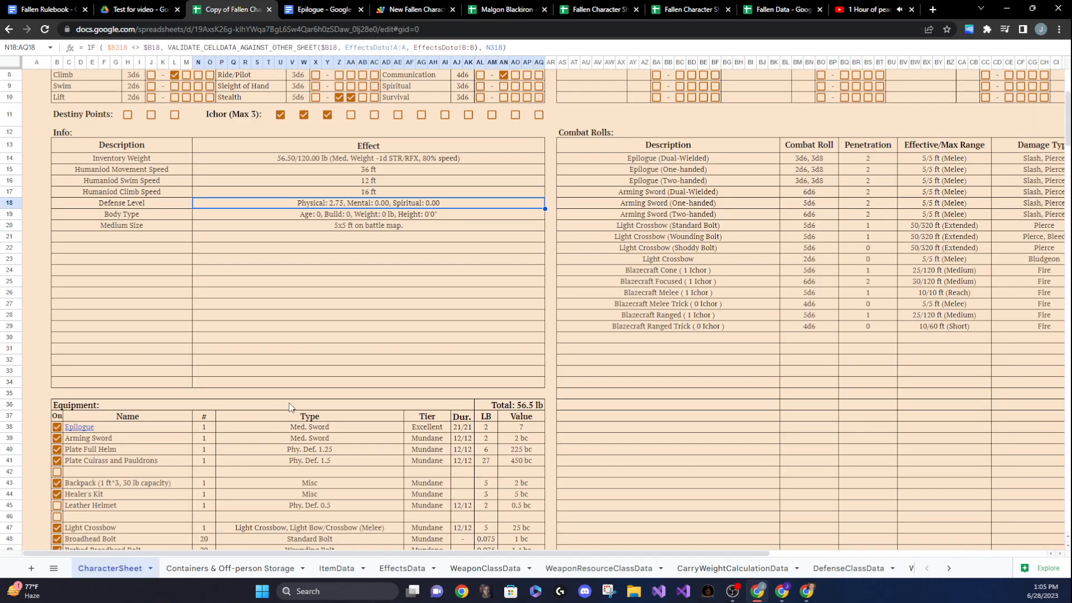
scroll(616, 362, "up", 2)
left_click(763, 247)
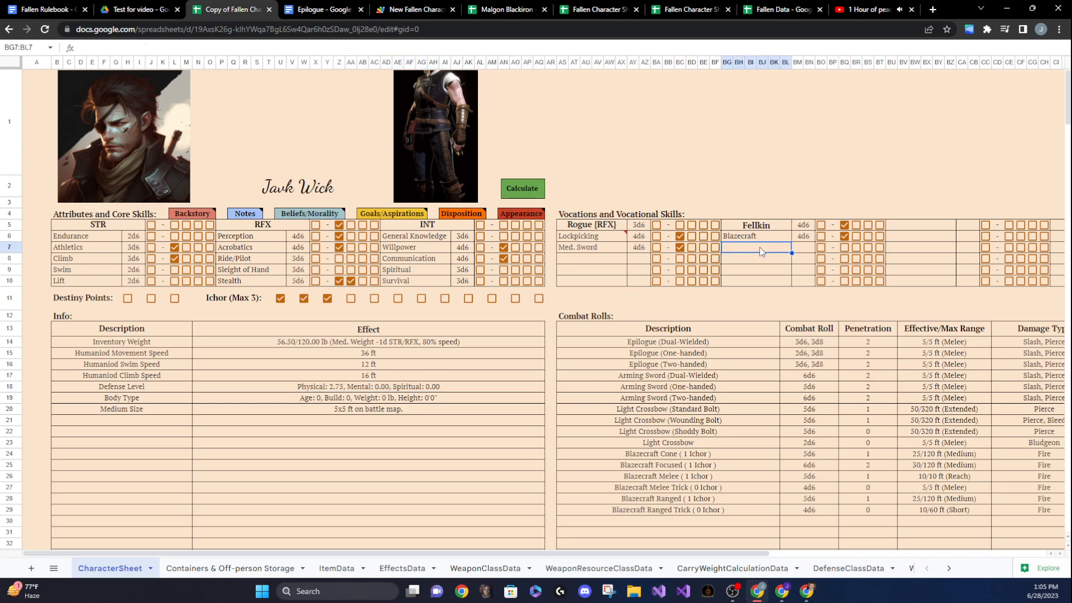
double_click(761, 247)
type("Rad")
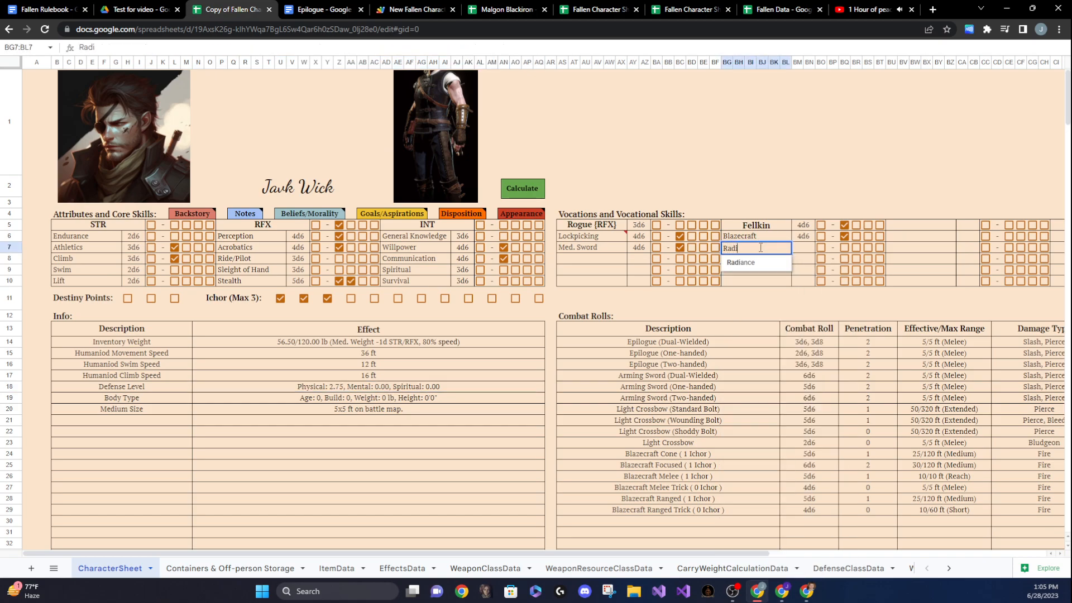
type("i")
left_click(762, 263)
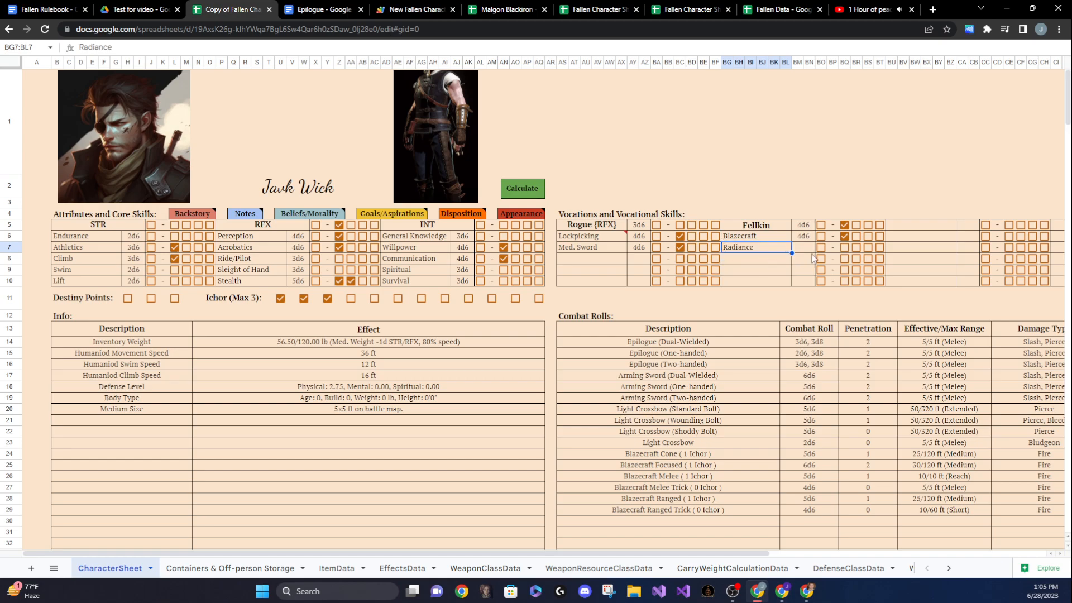
left_click(845, 249)
Add Adversary - Damaged to the Equipment list in the row below Wood Tipped Bolt
scroll(298, 307, "down", 6)
double_click(120, 447)
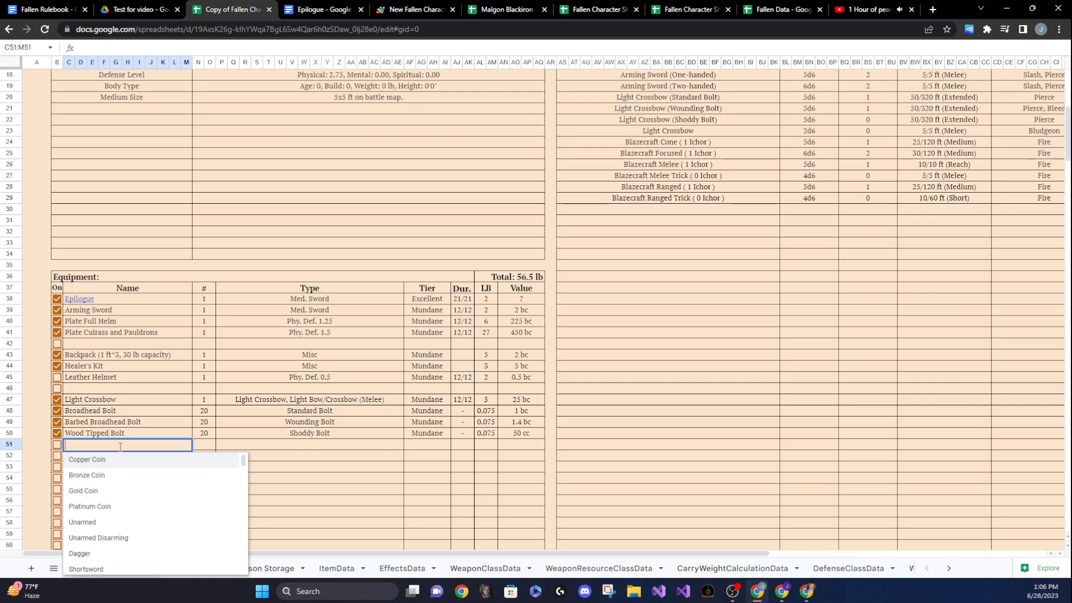
type("Con")
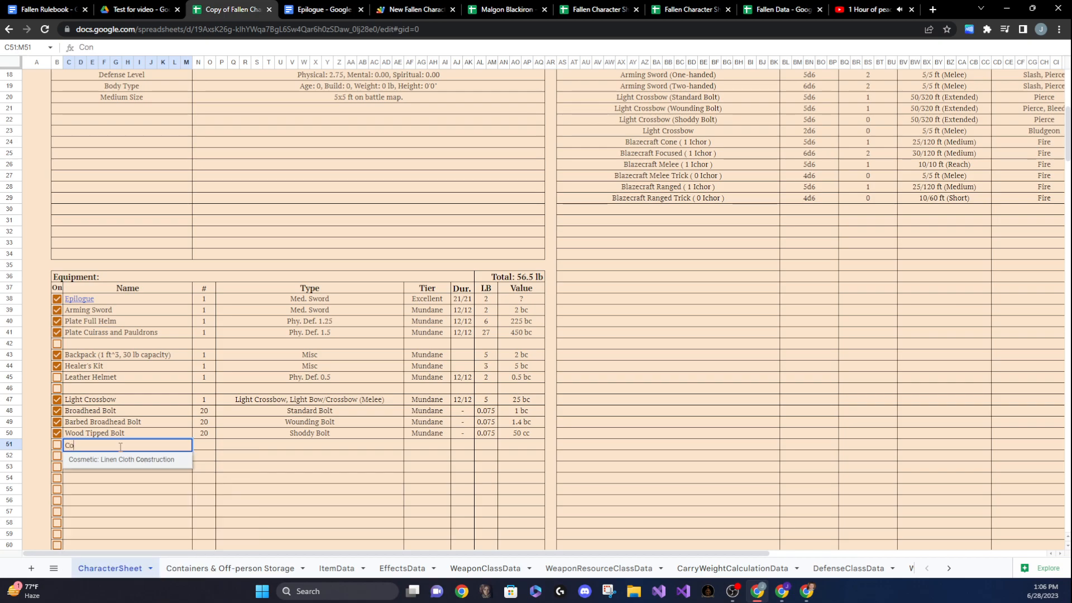
key("BackSpace")
key("BackSpace")
type("Ad")
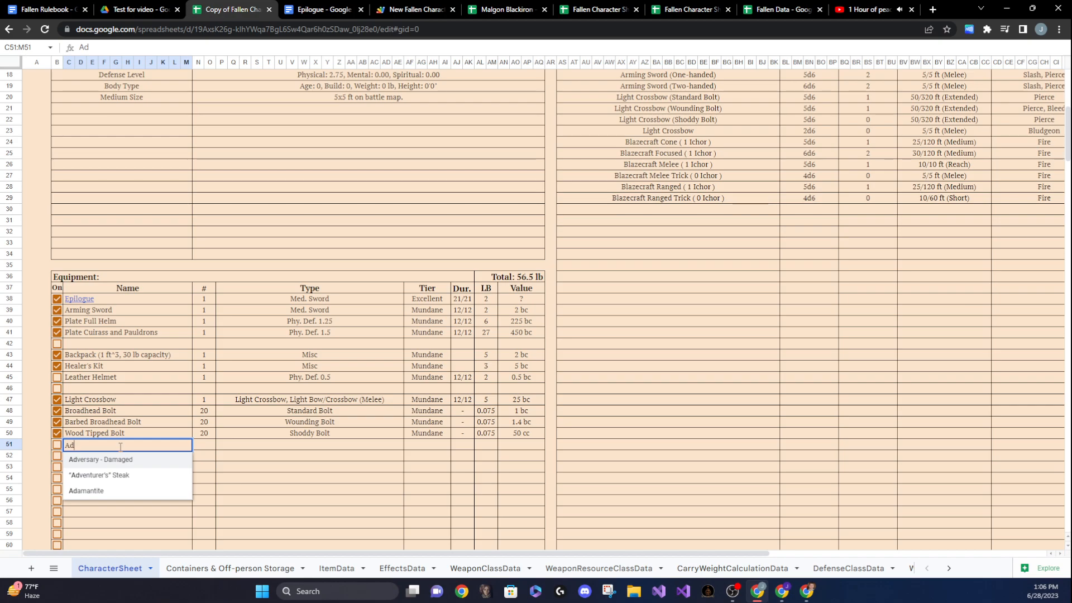
left_click(118, 459)
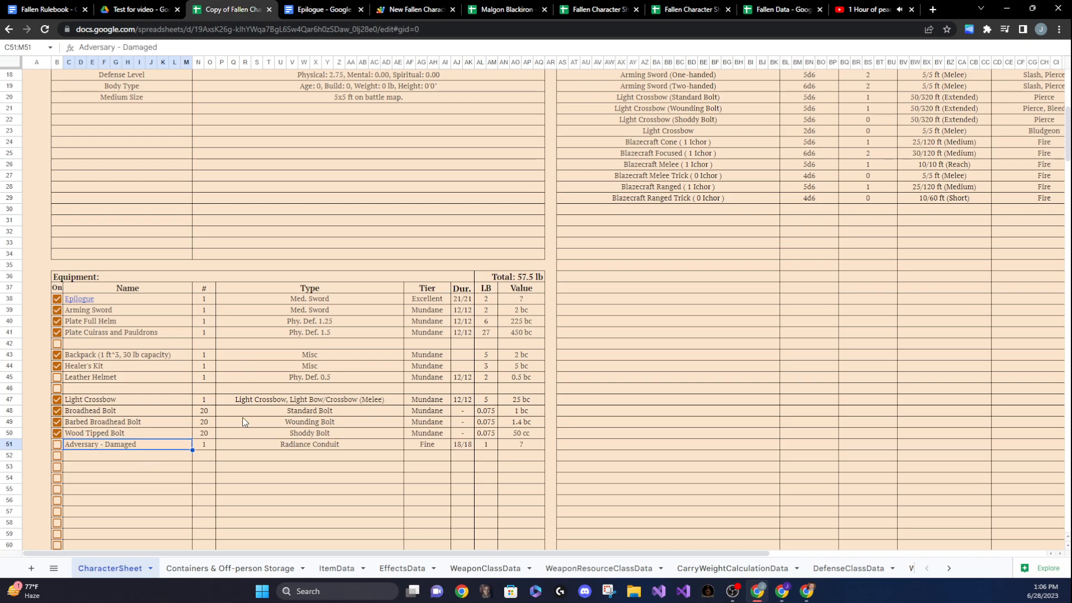
left_click(288, 444)
Find Adversary - Damaged in the ItemData sheet, view its linked document, and close the document
left_click(336, 568)
scroll(130, 425, "down", 3)
scroll(123, 423, "down", 10)
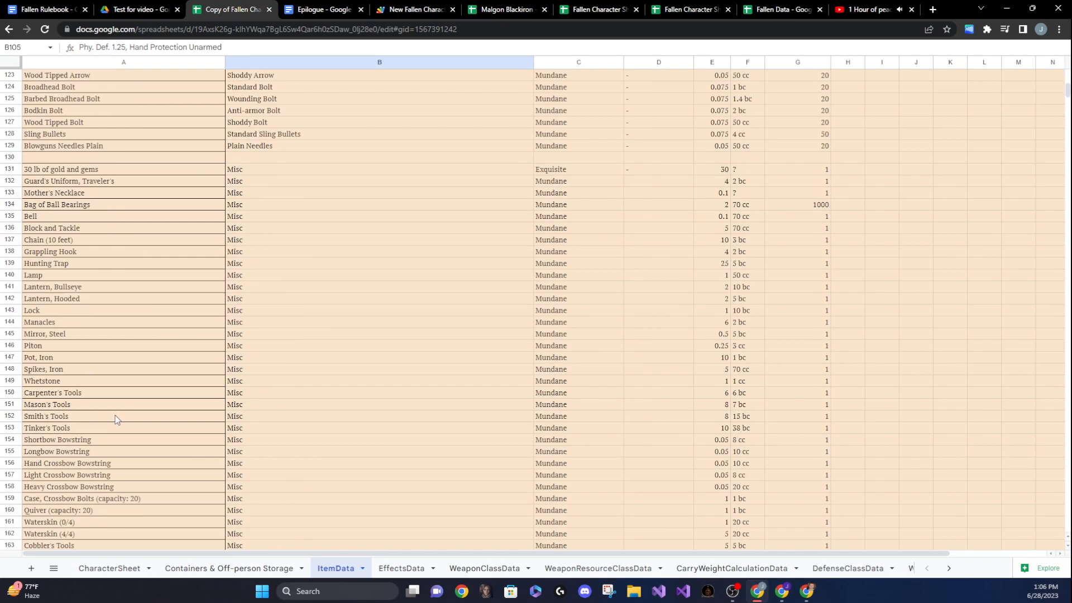
scroll(119, 418, "up", 15)
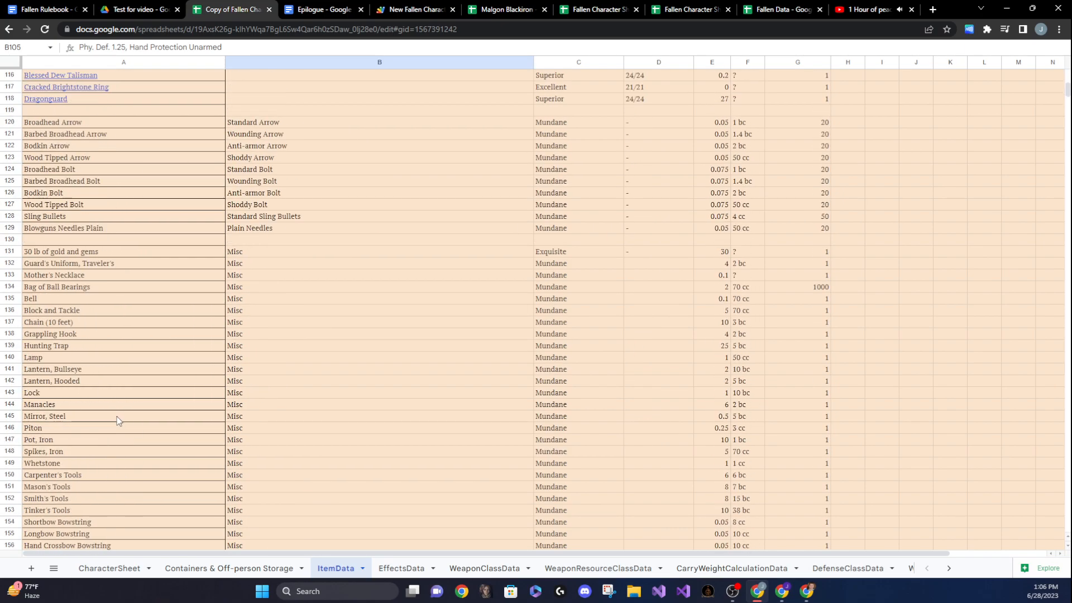
scroll(115, 427, "up", 9)
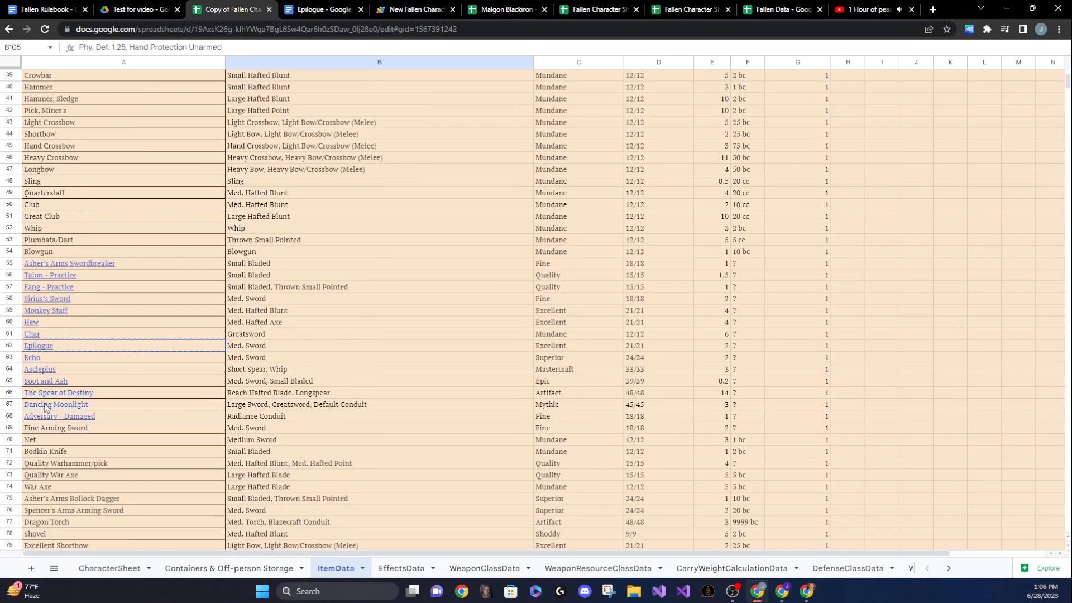
left_click(59, 417)
left_click(73, 436)
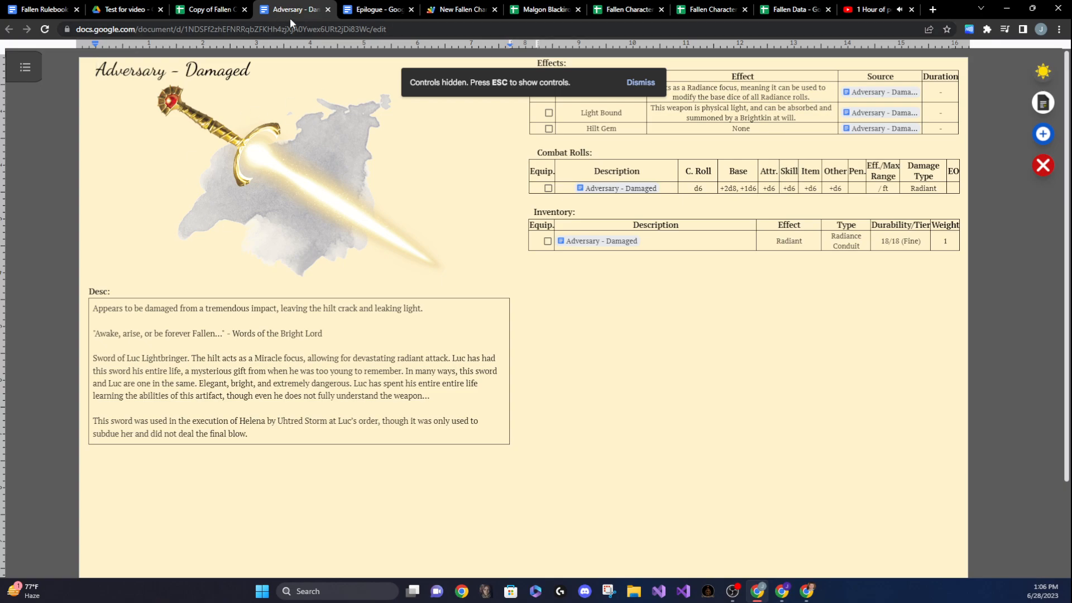
left_click(327, 10)
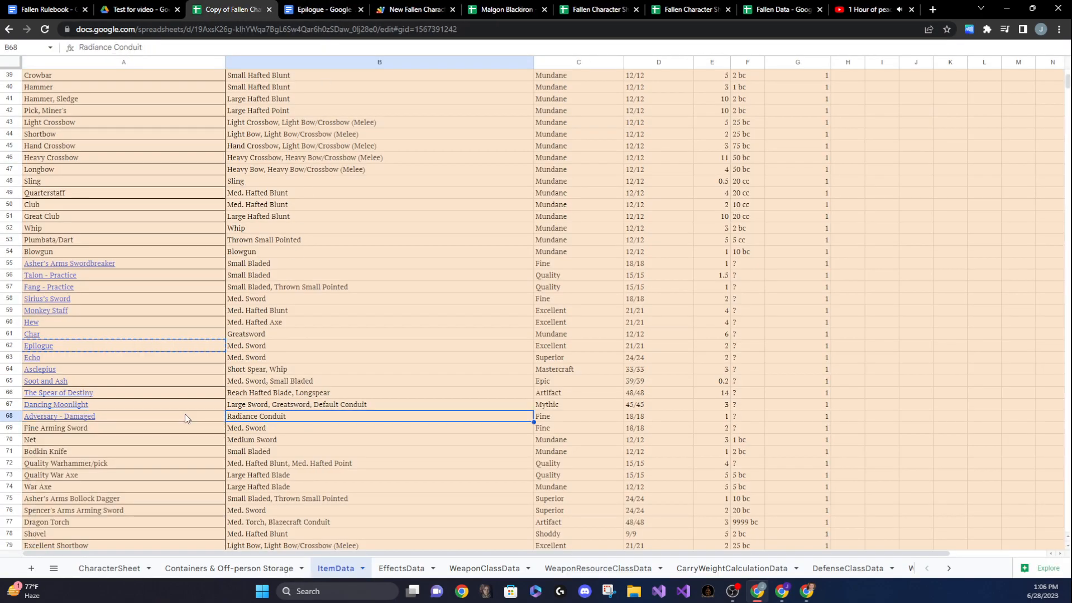
Copy the linked Adversary - Damaged cell from ItemData over its plain name in the CharacterSheet's Equipment list and mark it as on
mouse_move(185, 416)
left_click(167, 434)
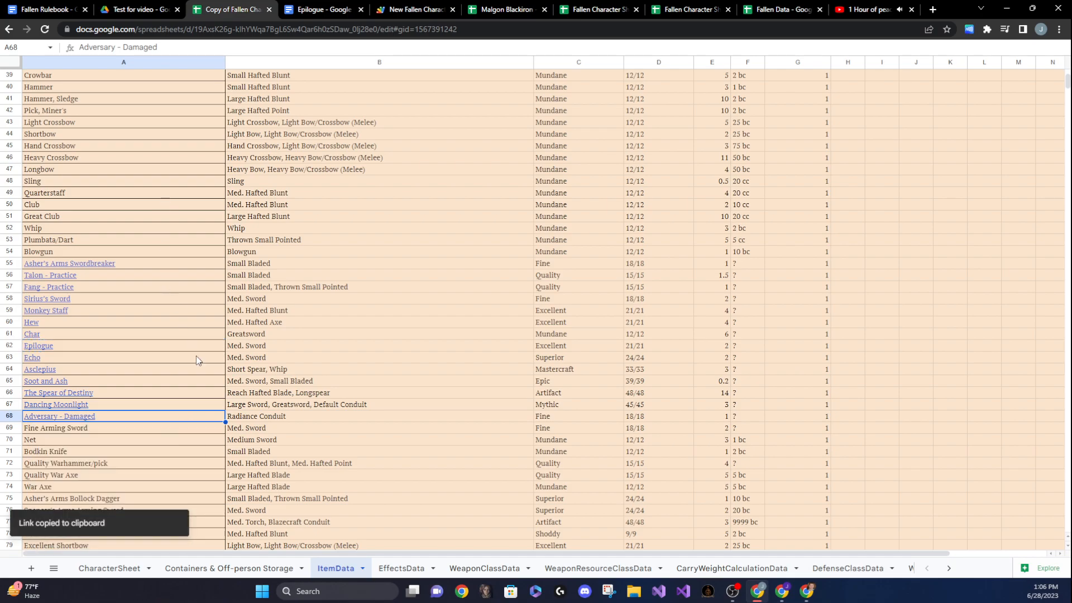
right_click(142, 422)
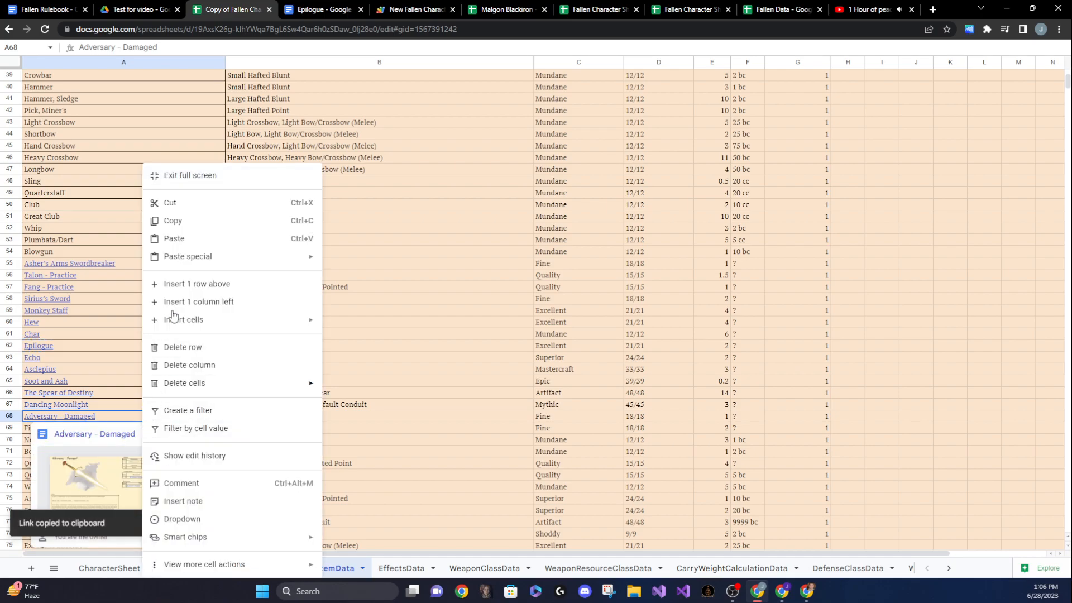
left_click(173, 221)
left_click(99, 565)
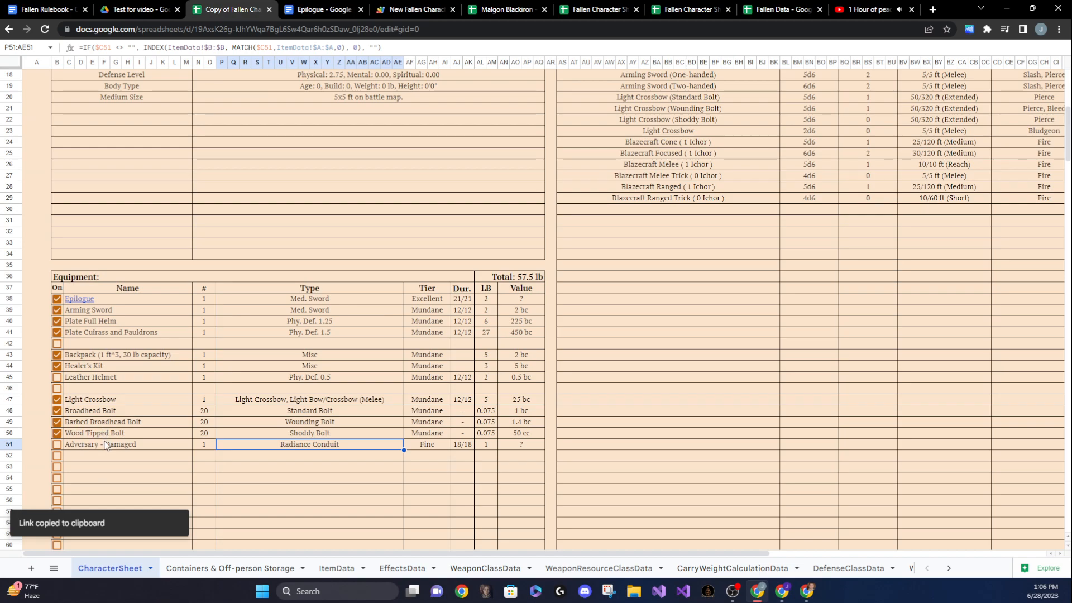
left_click(109, 446)
key("ctrl+v")
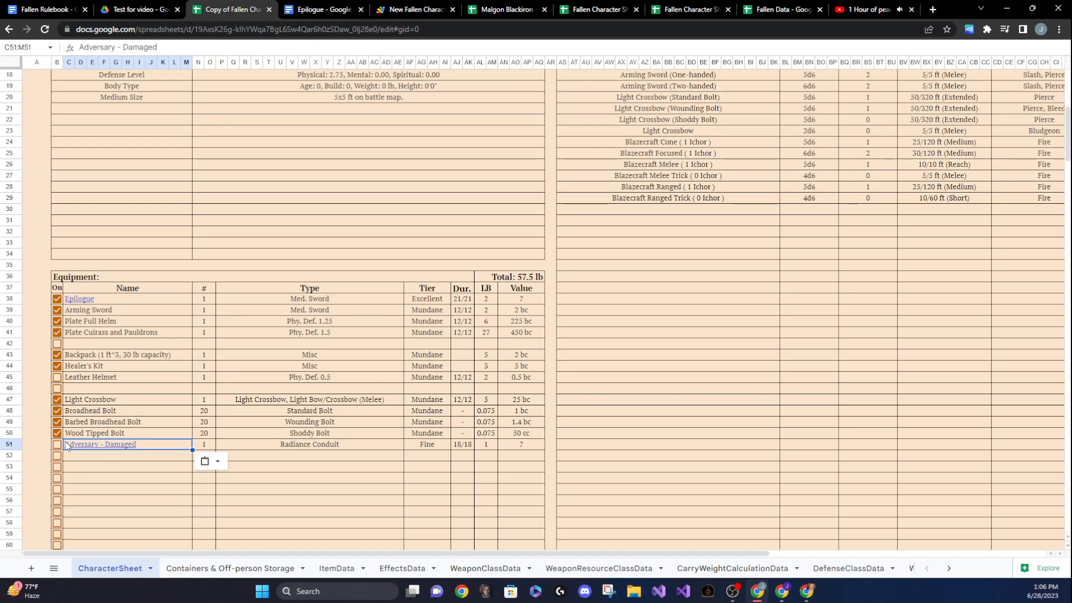
left_click(56, 445)
left_click(290, 448)
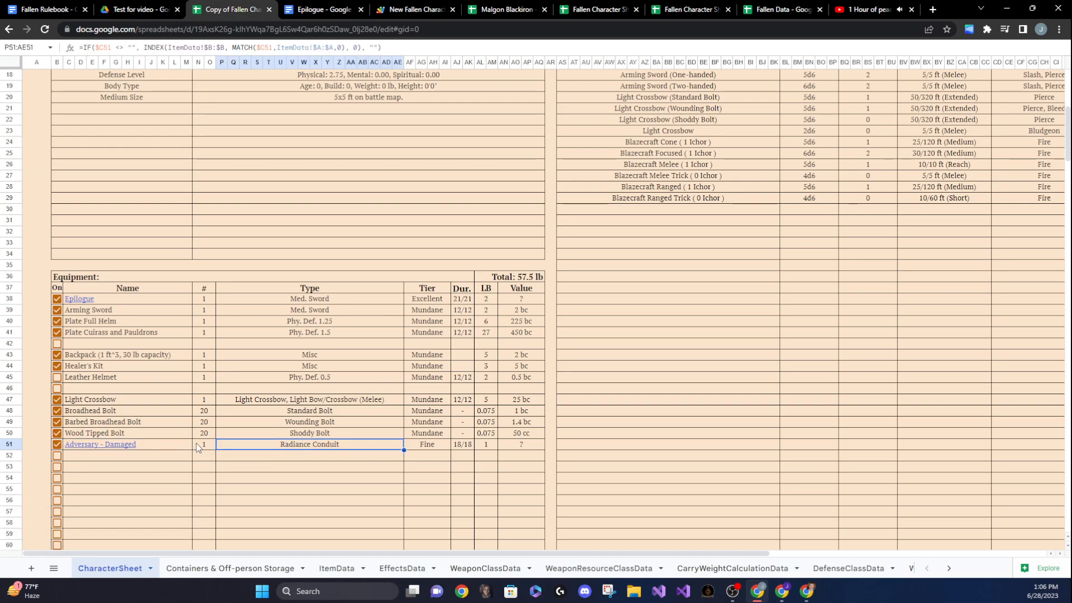
Review the Fellkin vocation with its Blazecraft and Radiance skills, and recalculate the character sheet
scroll(654, 316, "up", 3)
scroll(676, 317, "up", 3)
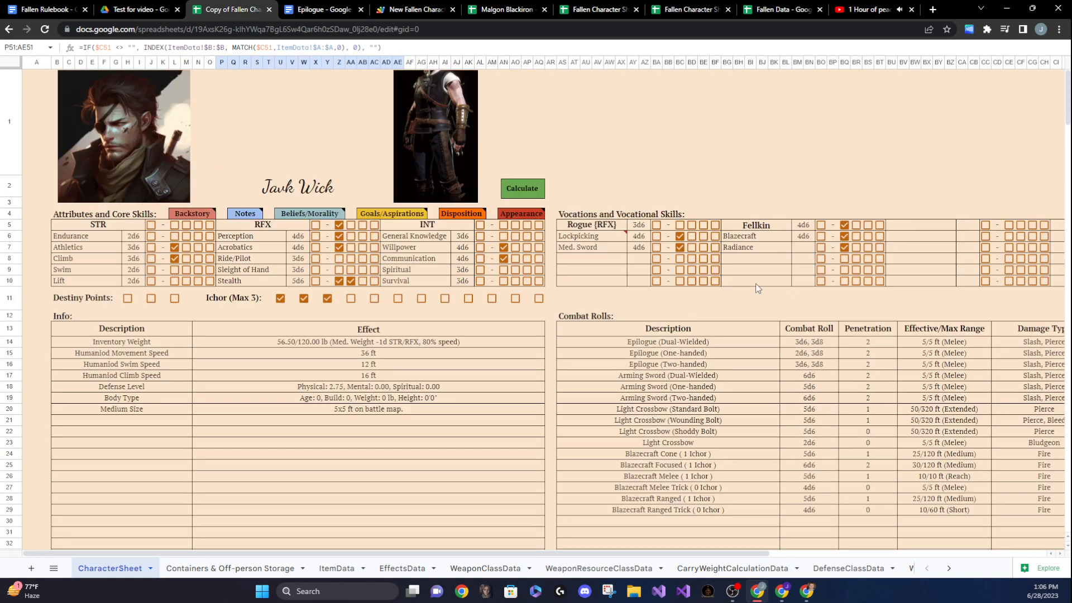
left_click(753, 229)
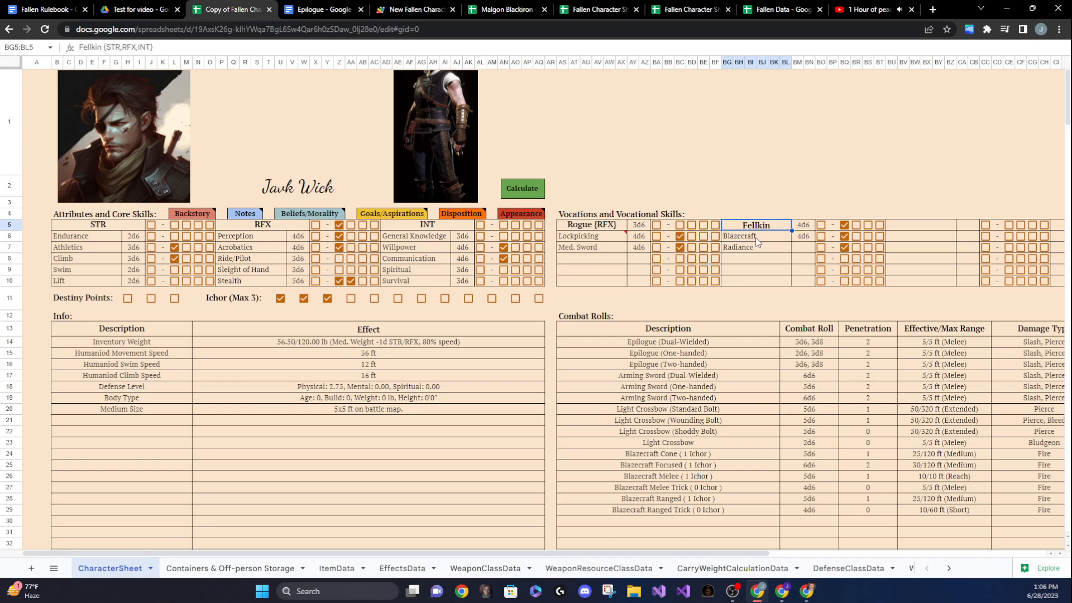
left_click(755, 236)
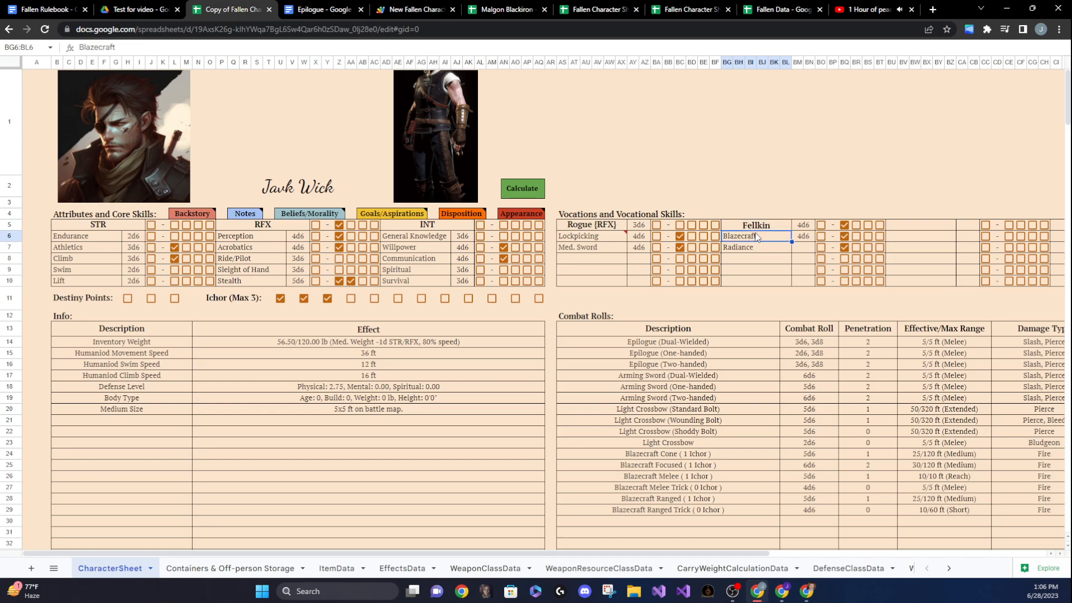
left_click(748, 249)
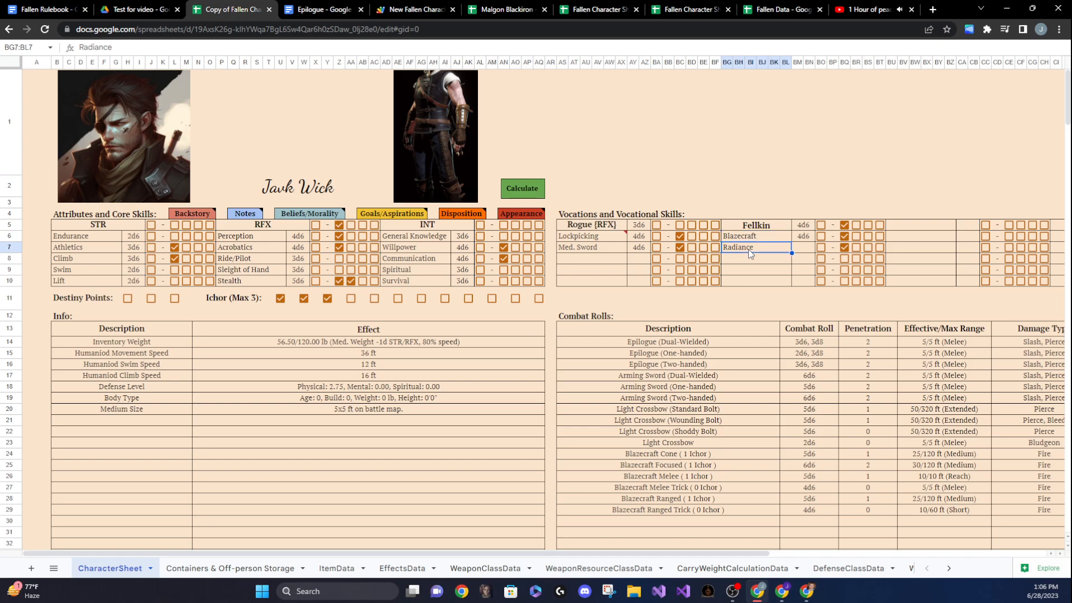
left_click(529, 190)
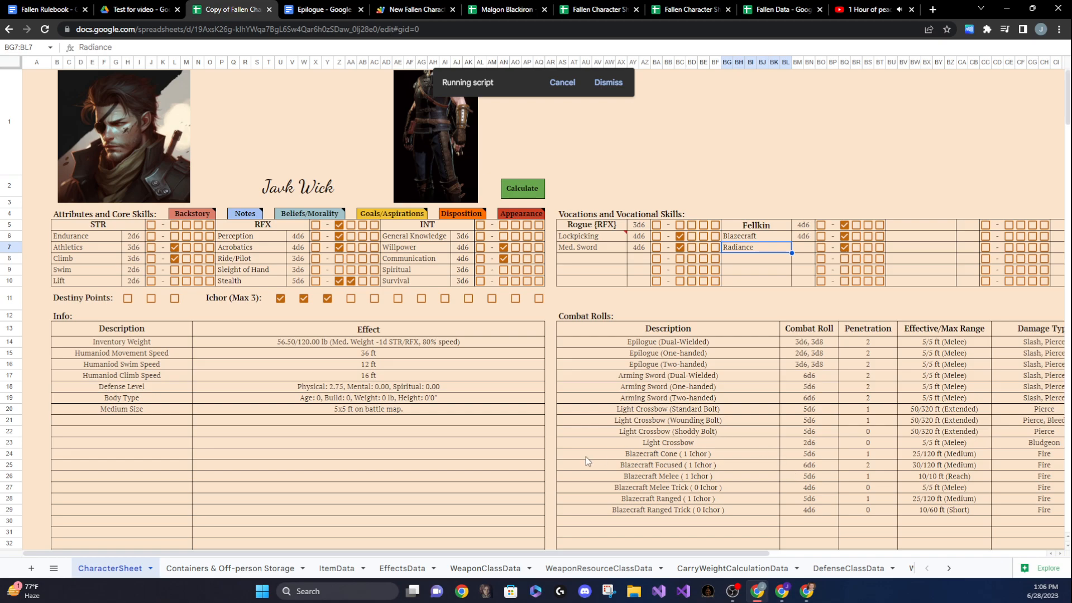
Examine the Inventory Weight effect and the movement, swim and climb speeds in the Info table
left_click(451, 342)
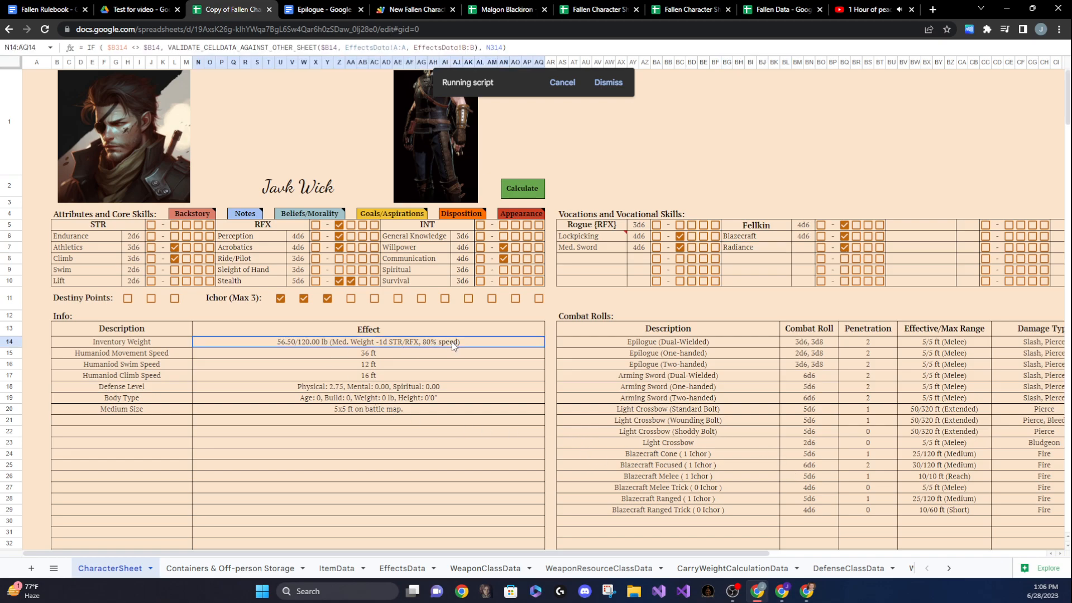
left_click_drag(402, 357, 372, 375)
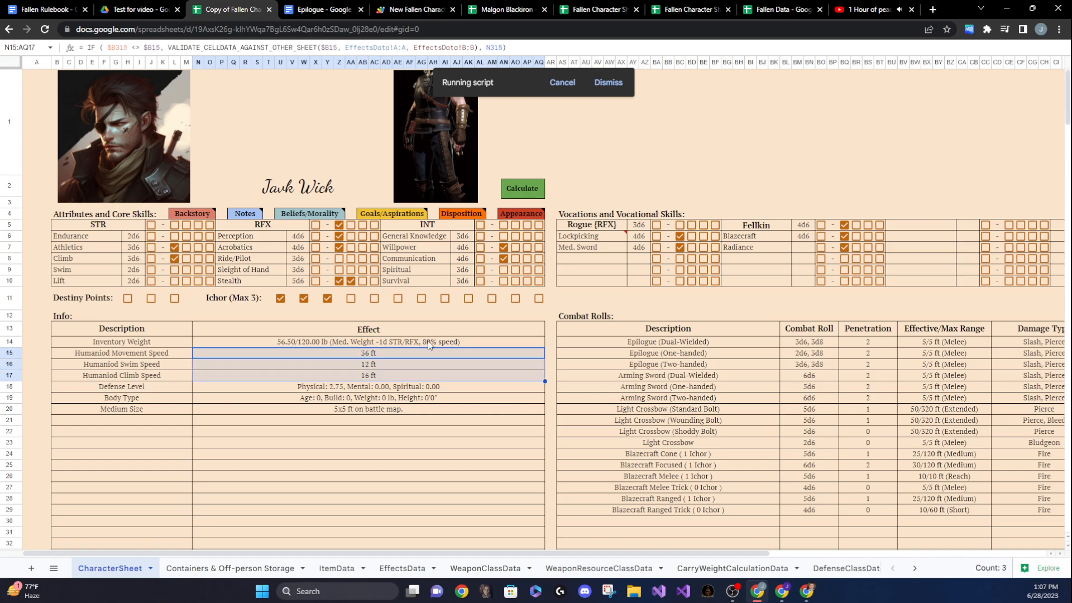
left_click(381, 353)
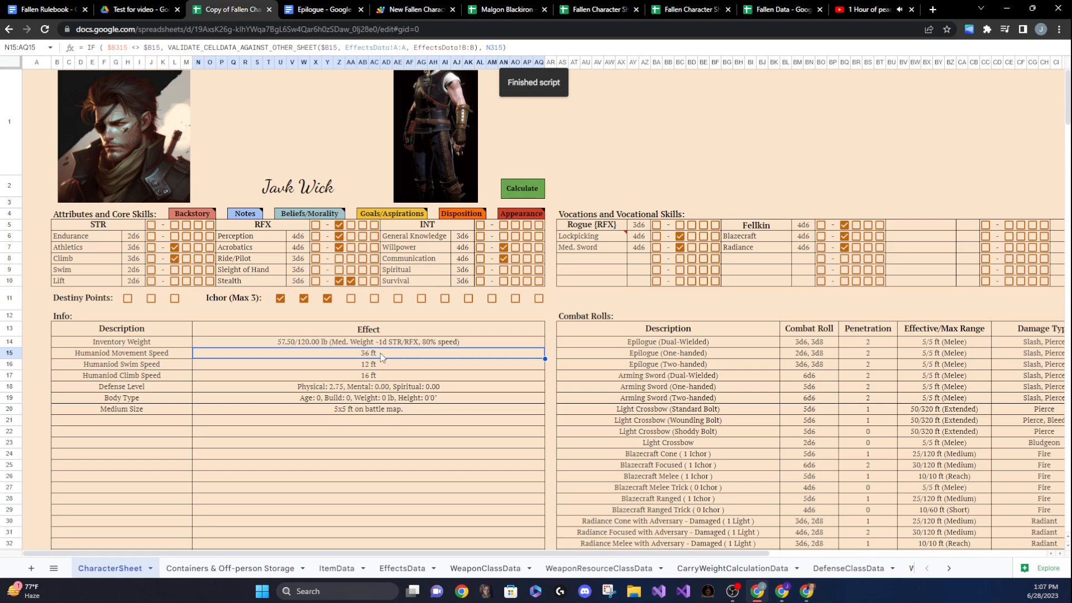
Examine the Radiance with Adversary - Damaged combat rolls and compare them with the item's type and tier in Equipment
scroll(762, 430, "down", 3)
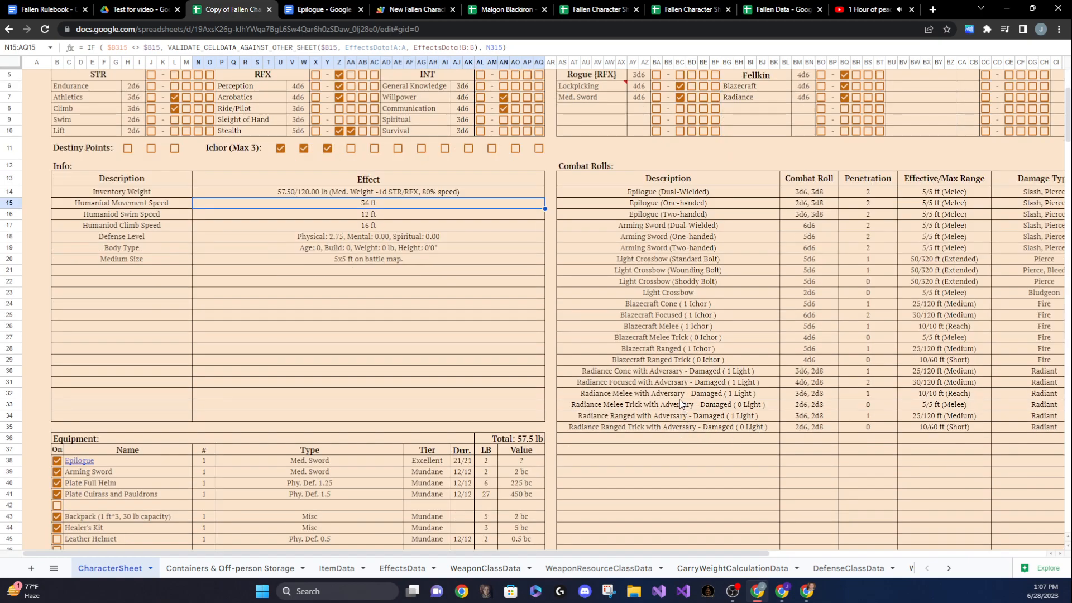
left_click_drag(659, 371, 669, 429)
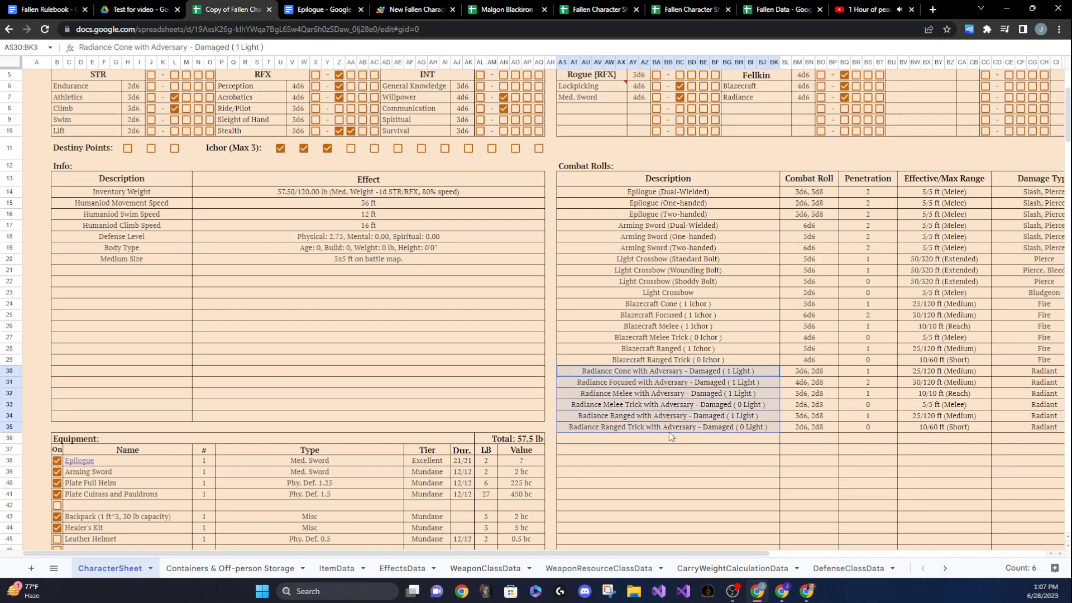
left_click(662, 361)
left_click(645, 373)
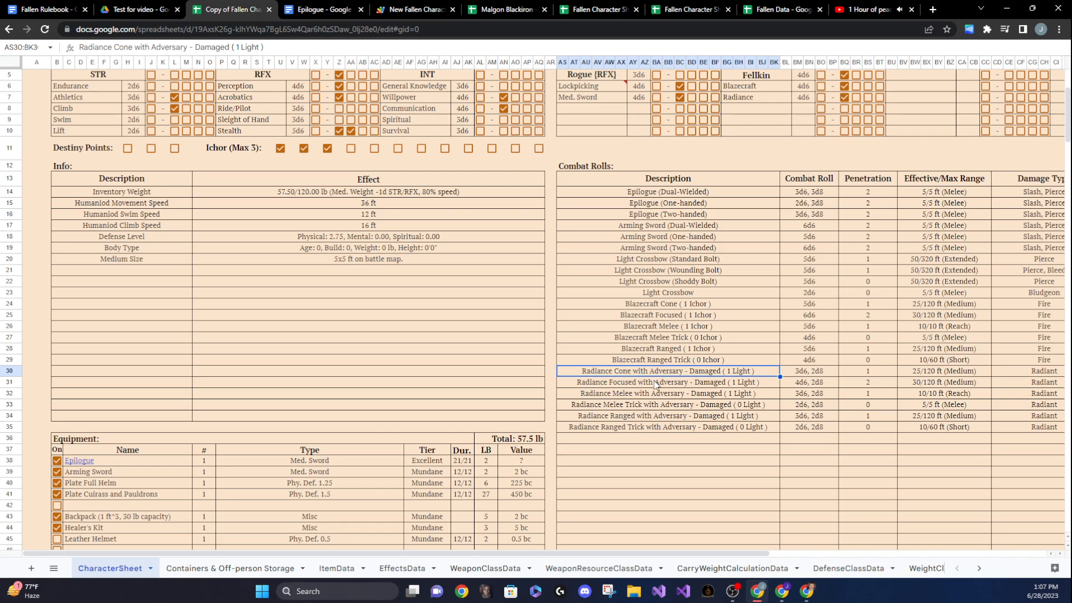
left_click(692, 382)
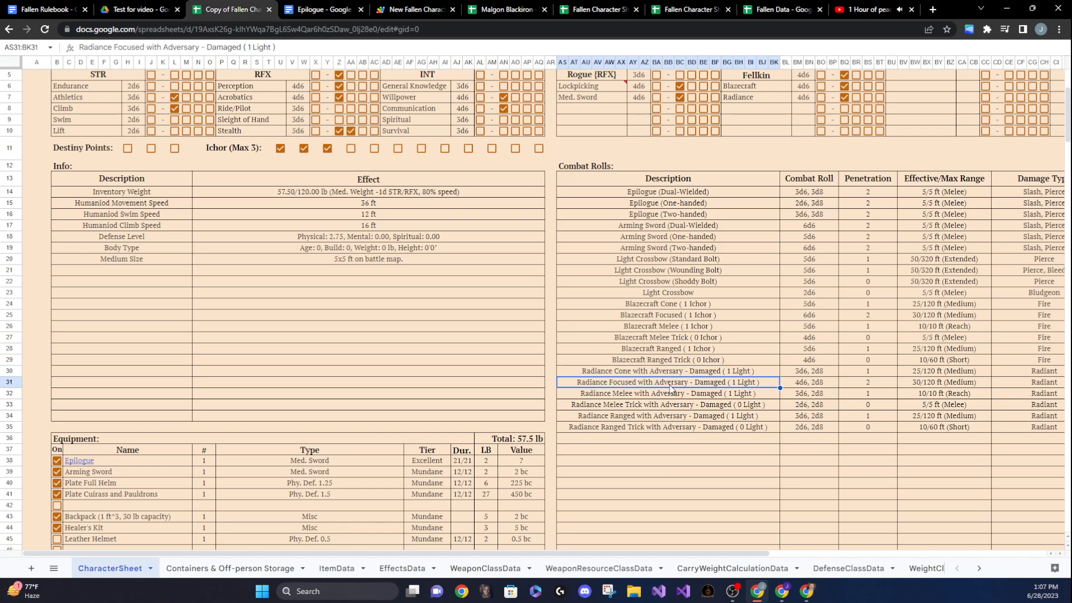
left_click(716, 394)
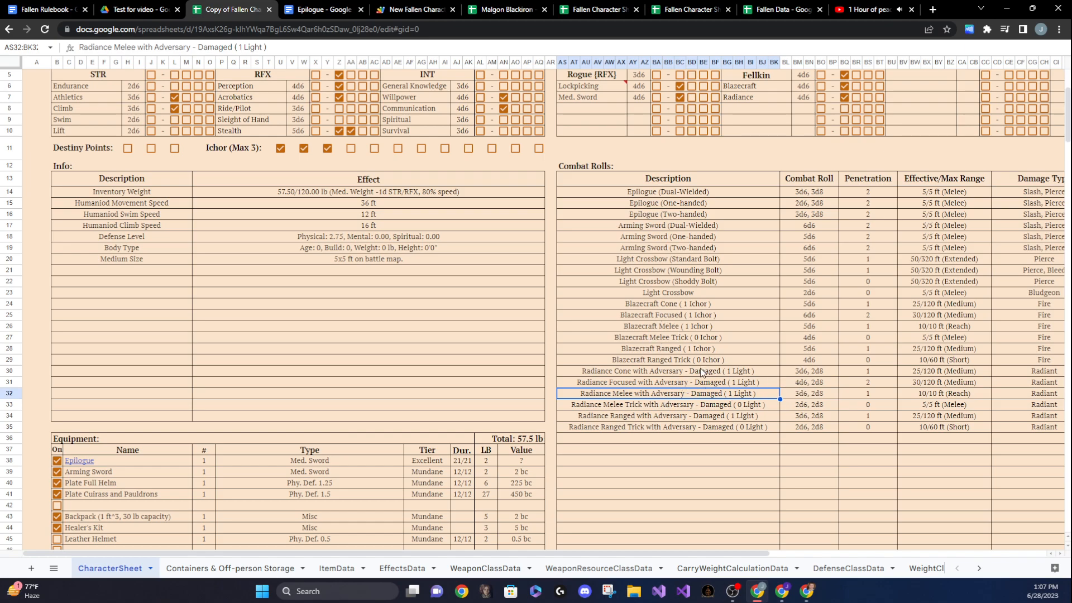
scroll(335, 449, "down", 5)
left_click(301, 368)
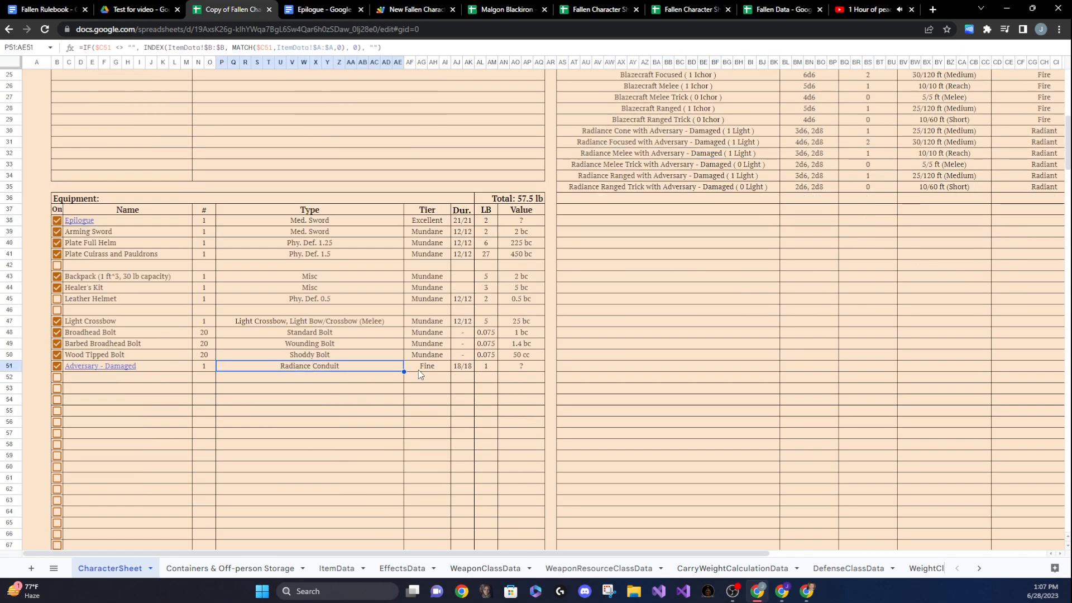
left_click(427, 368)
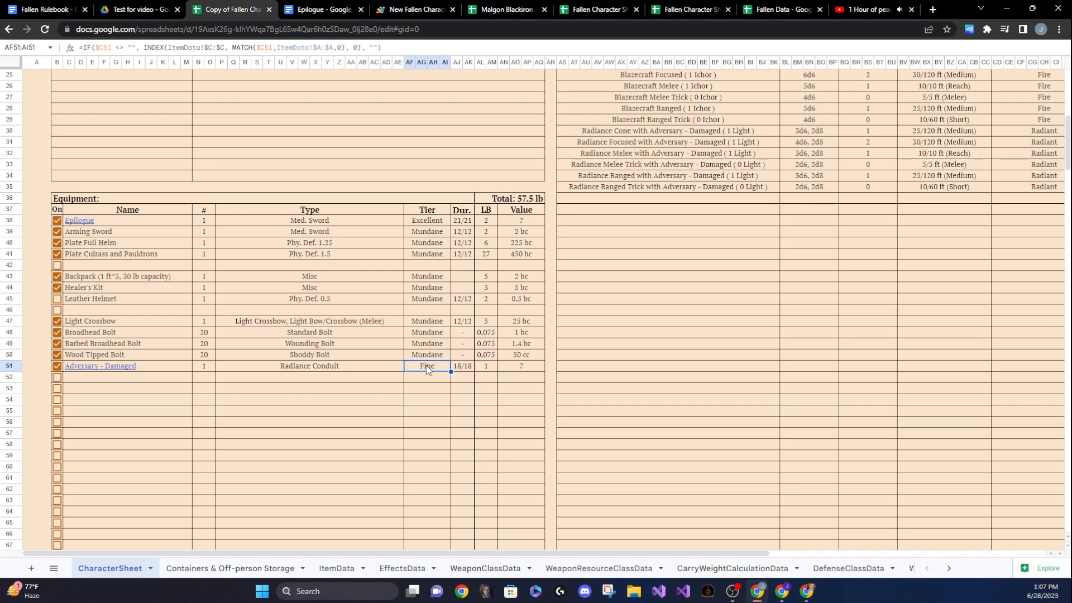
Examine the dice, penetration, range and damage type columns of the Combat Rolls table, including the Radiance Ranged rows
scroll(809, 335, "up", 3)
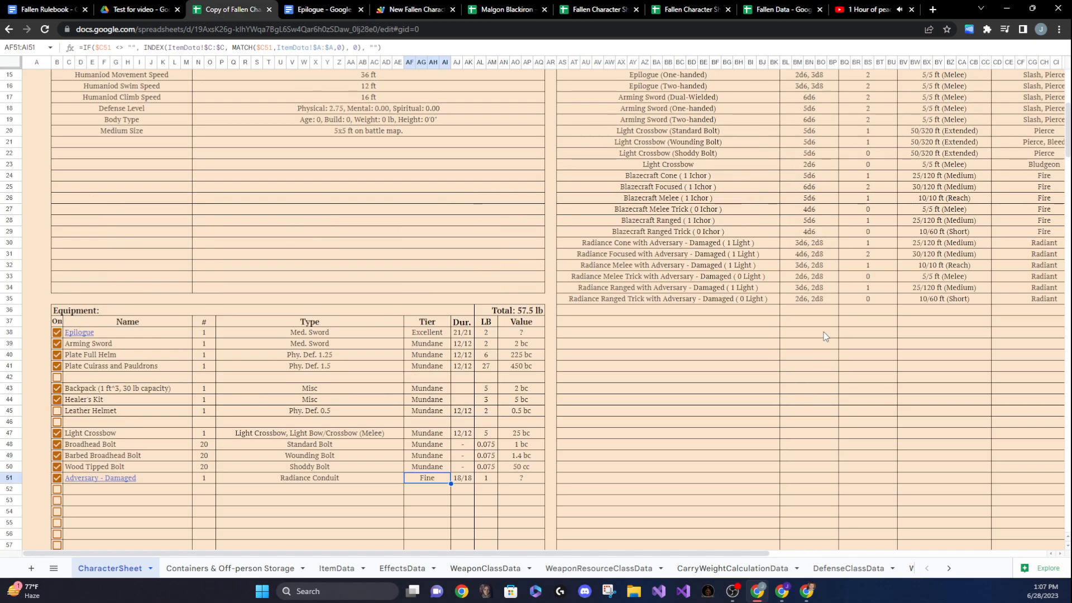
left_click(822, 300)
left_click_drag(741, 552, 913, 547)
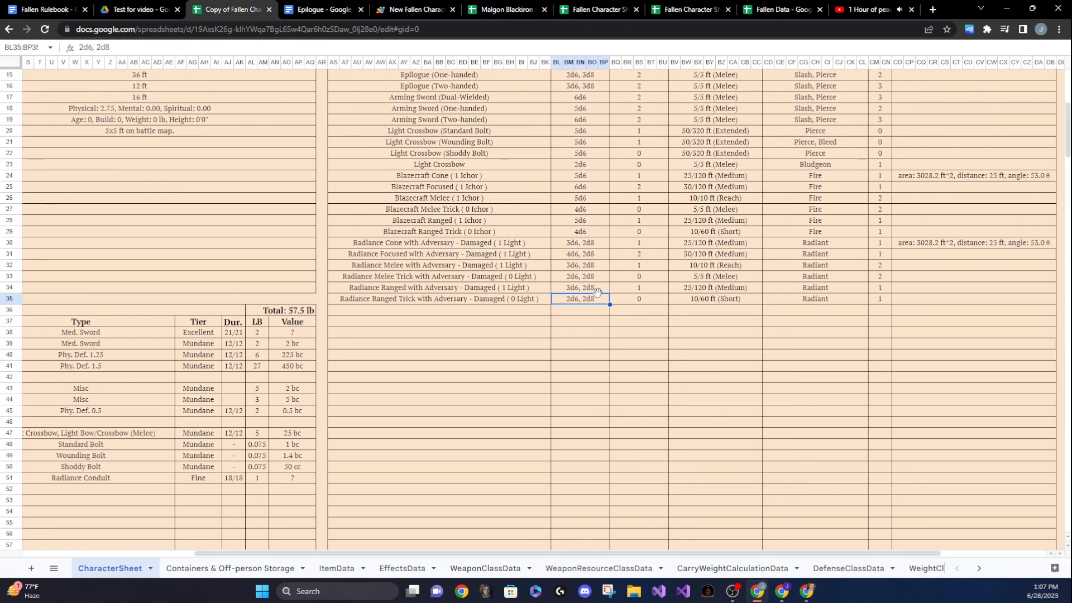
scroll(596, 291, "up", 3)
left_click_drag(639, 169, 645, 397)
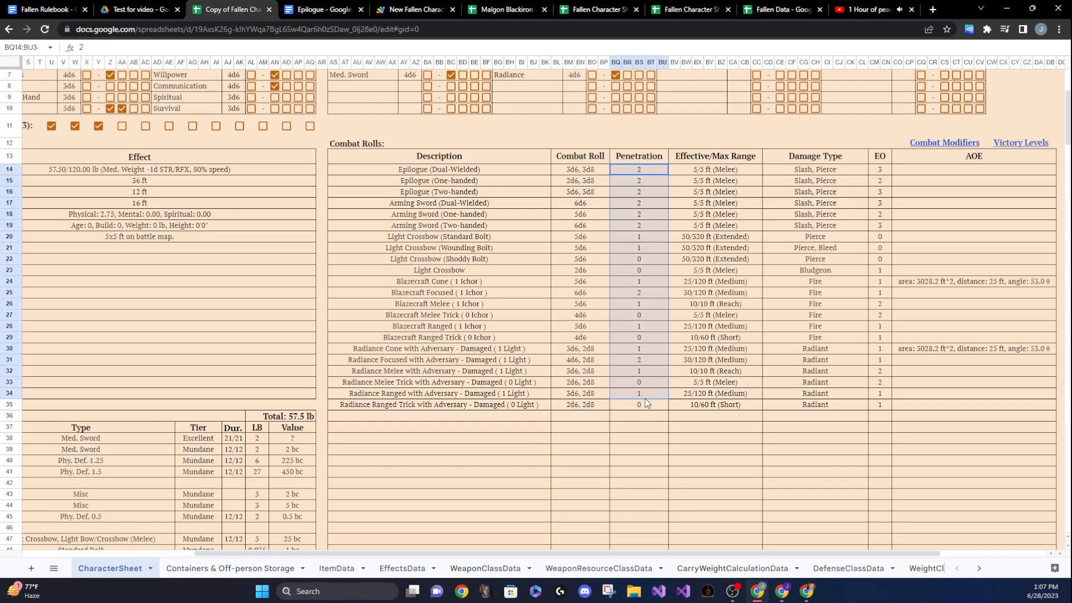
left_click(709, 395)
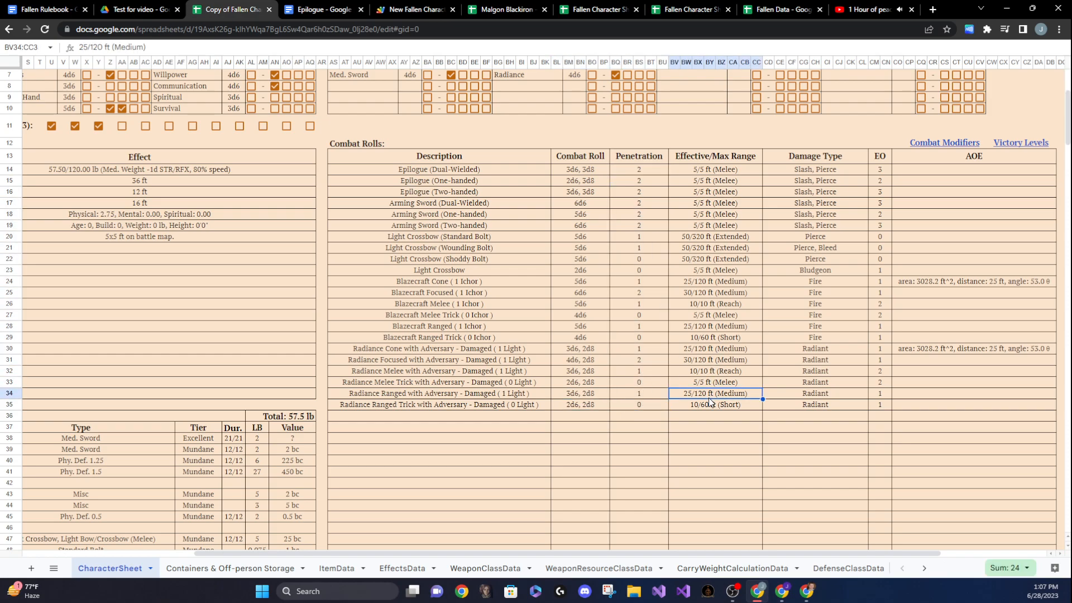
left_click(710, 403)
left_click(827, 407)
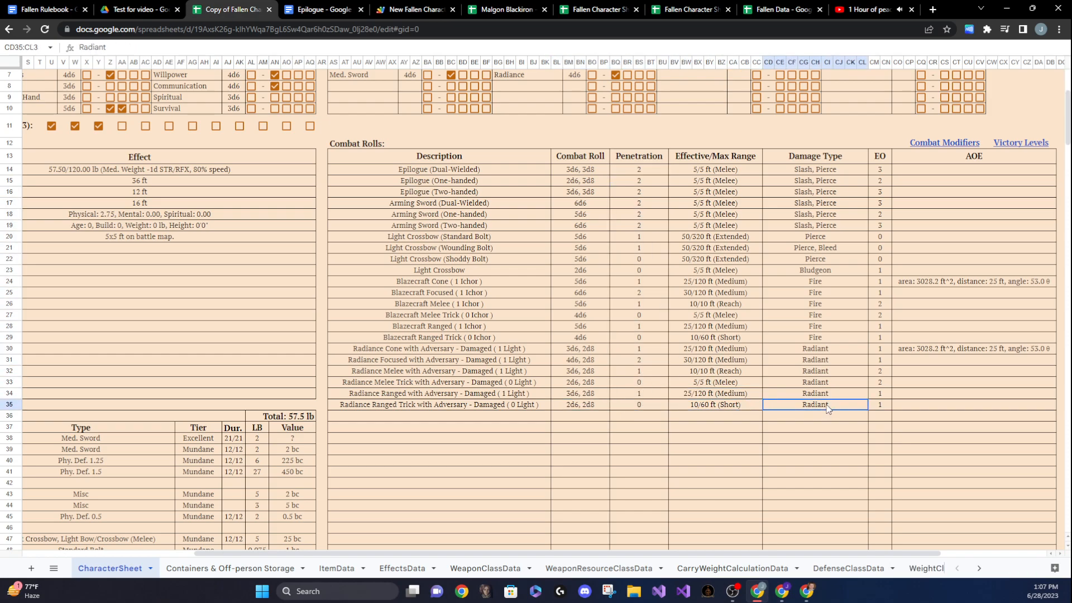
left_click_drag(709, 552, 360, 549)
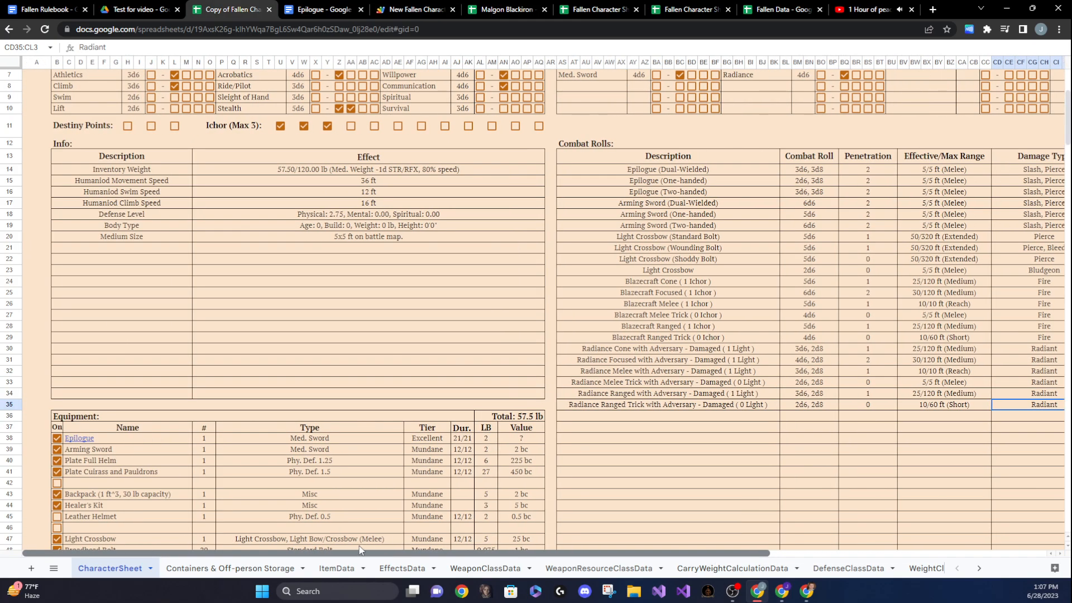
Add a Long Poleaxe to the first row of the Chest in the Containers & Off-person Storage sheet
scroll(262, 343, "down", 3)
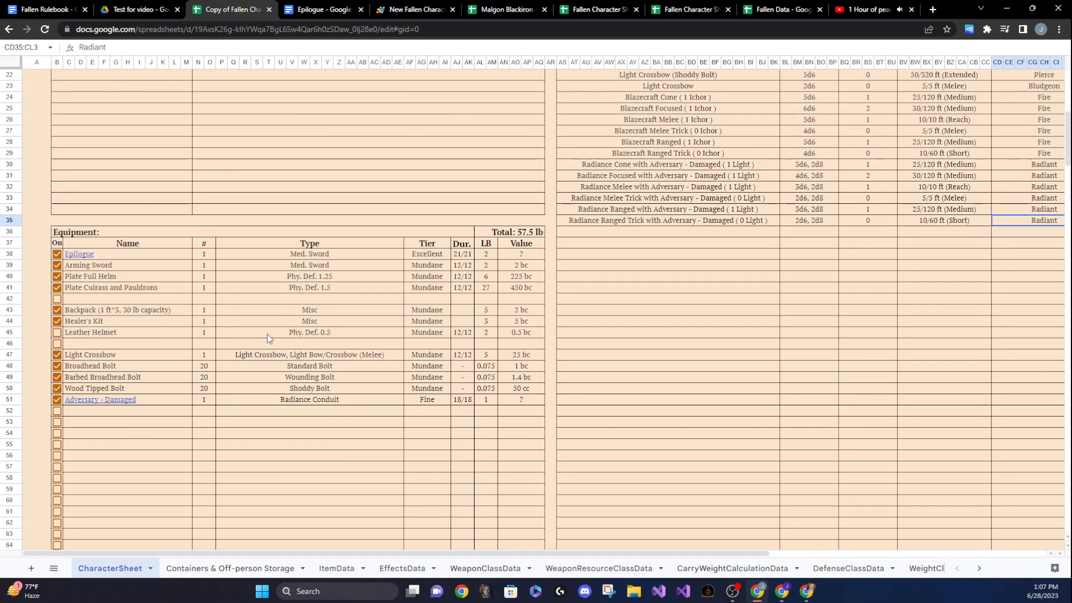
scroll(281, 329, "up", 5)
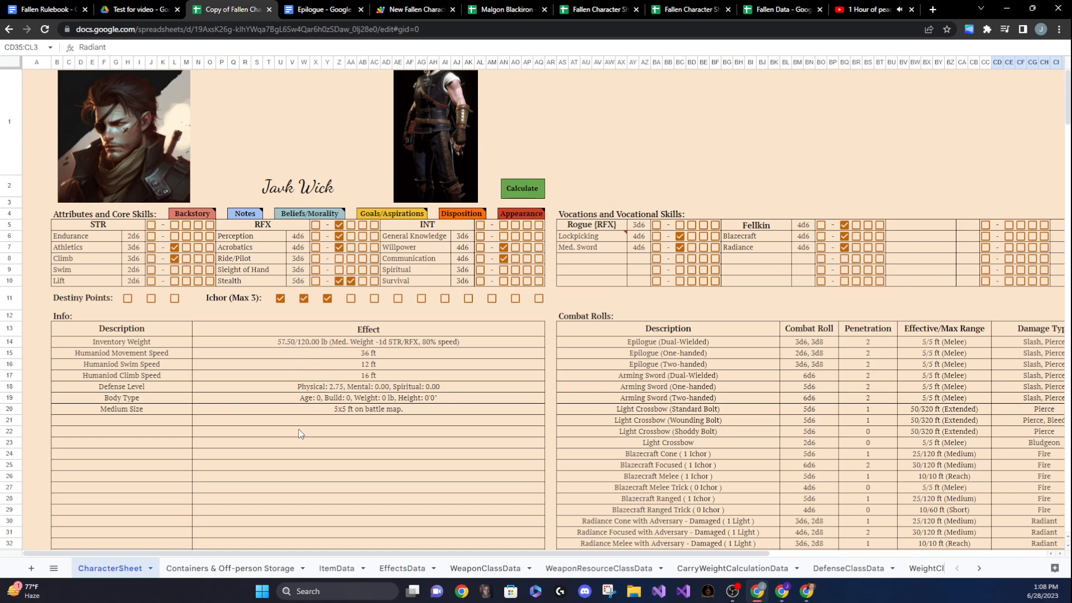
left_click(228, 568)
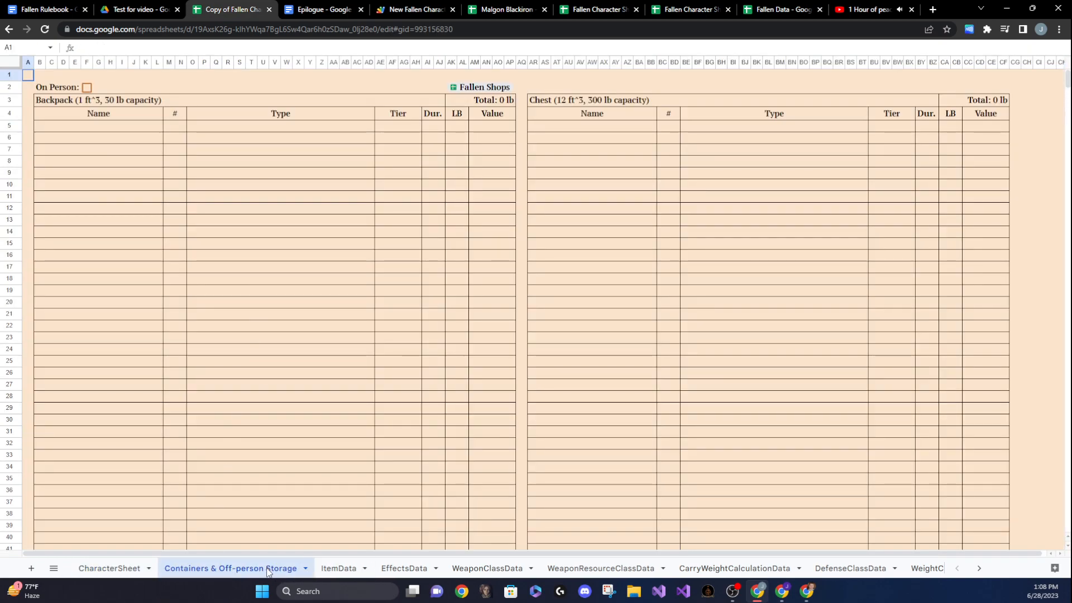
double_click(583, 128)
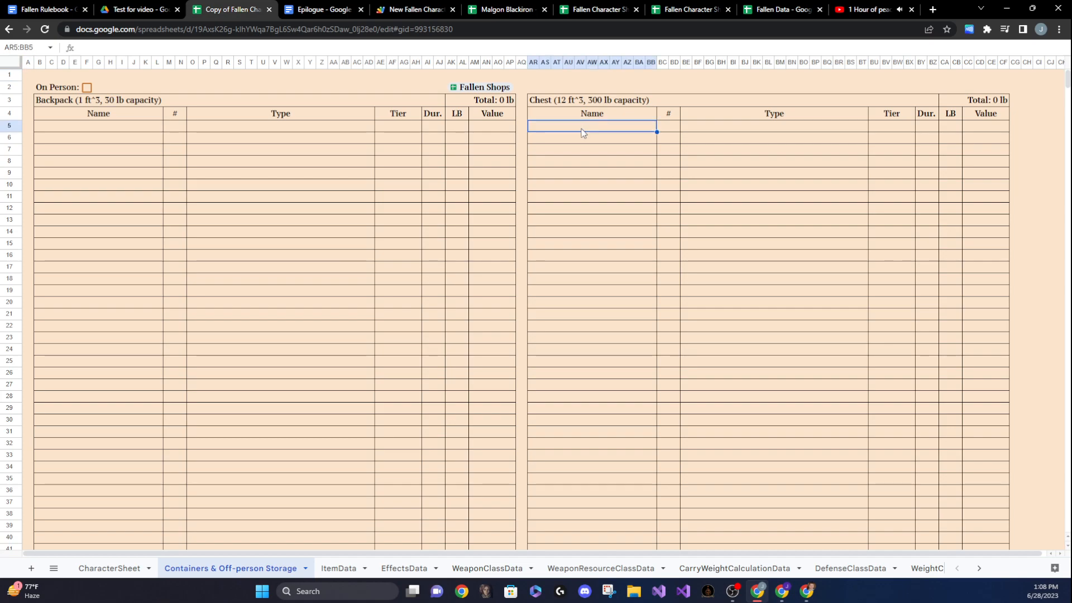
scroll(581, 402, "down", 4)
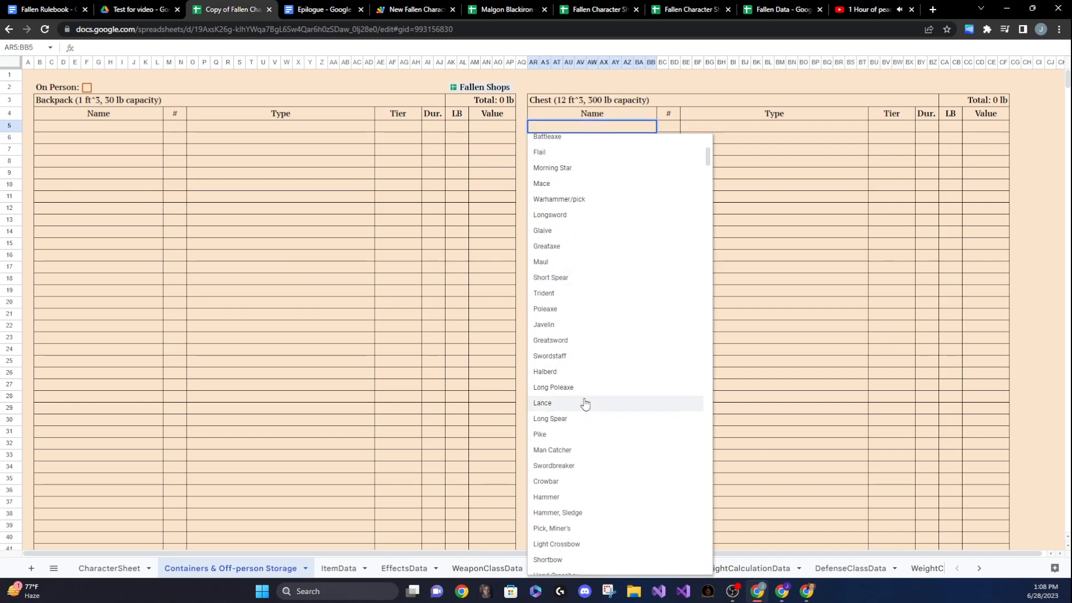
left_click(567, 387)
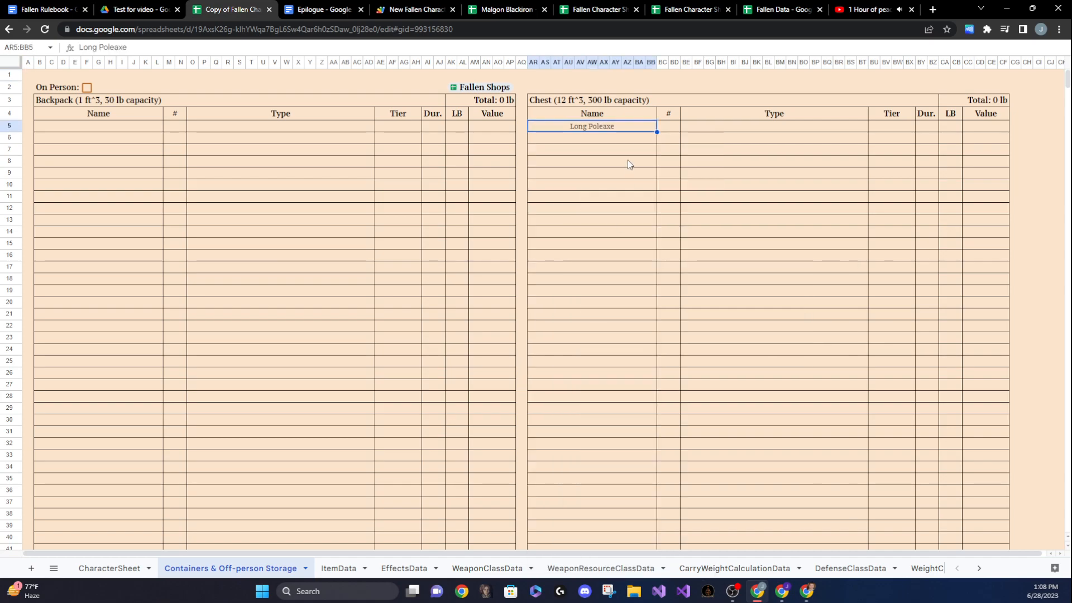
Set the Long Poleaxe's quantity in the Chest to 50
left_click(668, 127)
double_click(673, 127)
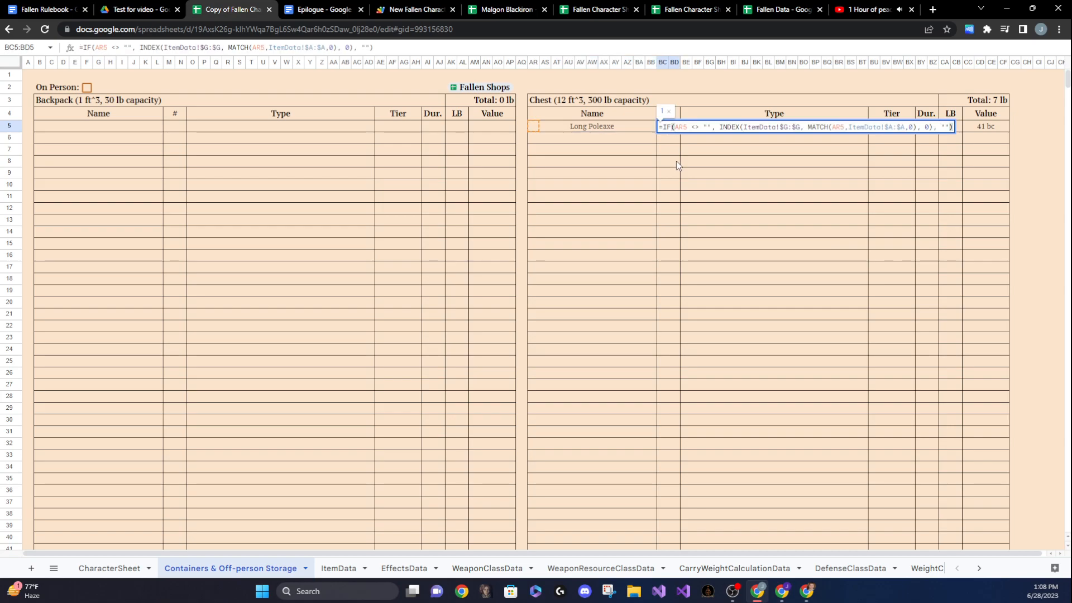
key("Escape")
type("50")
key("Return")
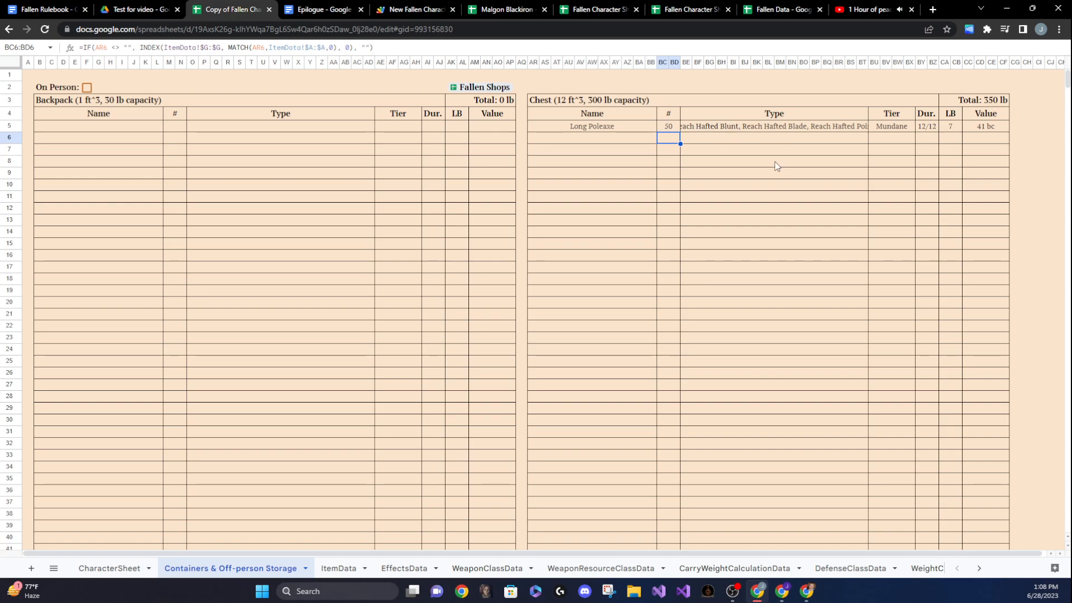
left_click(730, 140)
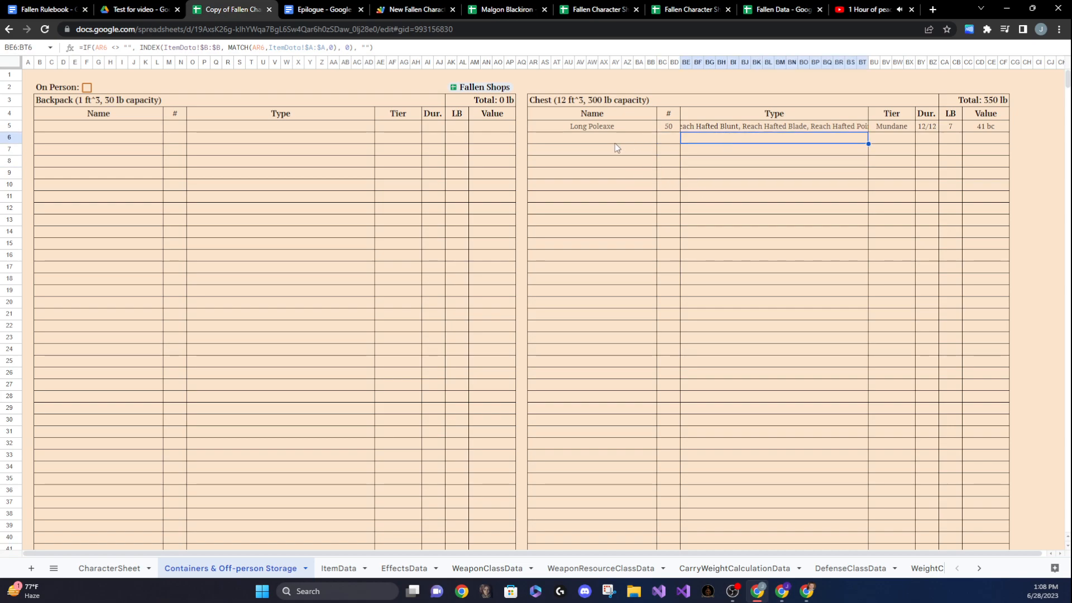
left_click(604, 128)
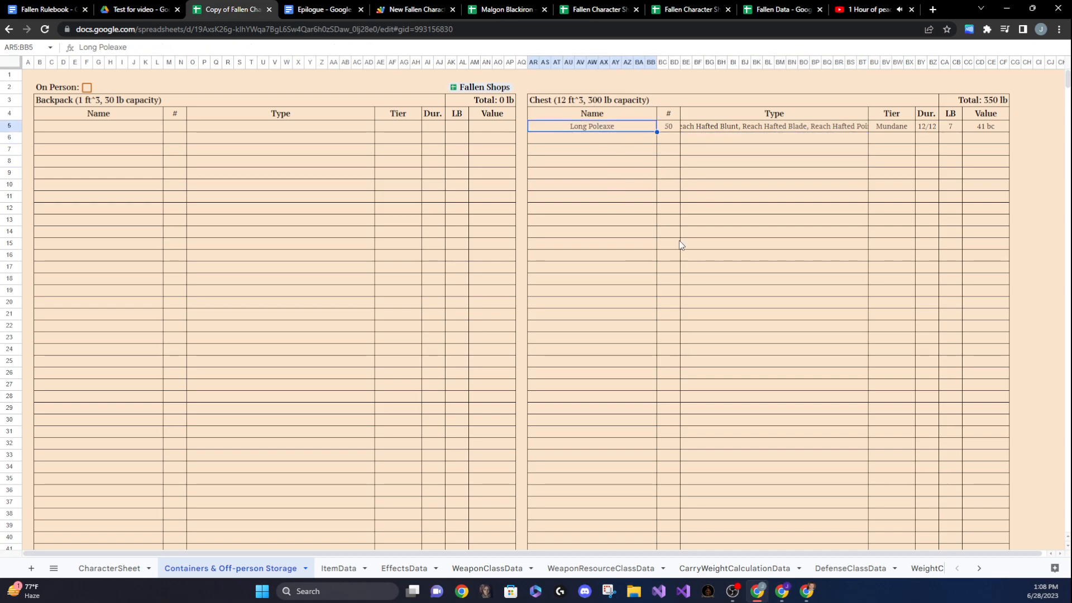
Examine the available rows in the storage tables and compare them with the character sheet's Equipment list
scroll(636, 128, "down", 17)
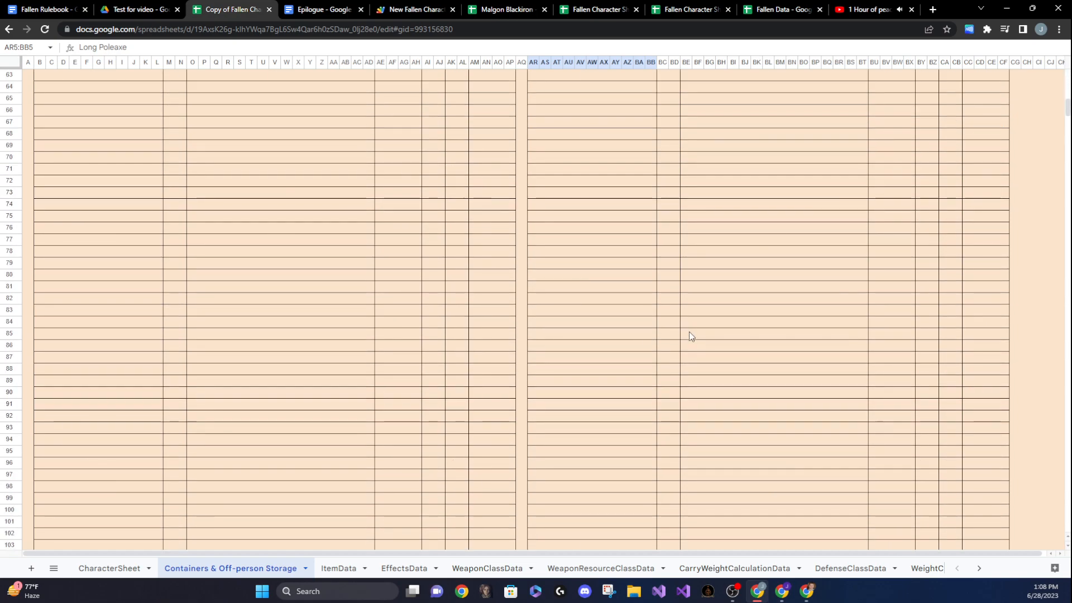
scroll(682, 359, "up", 17)
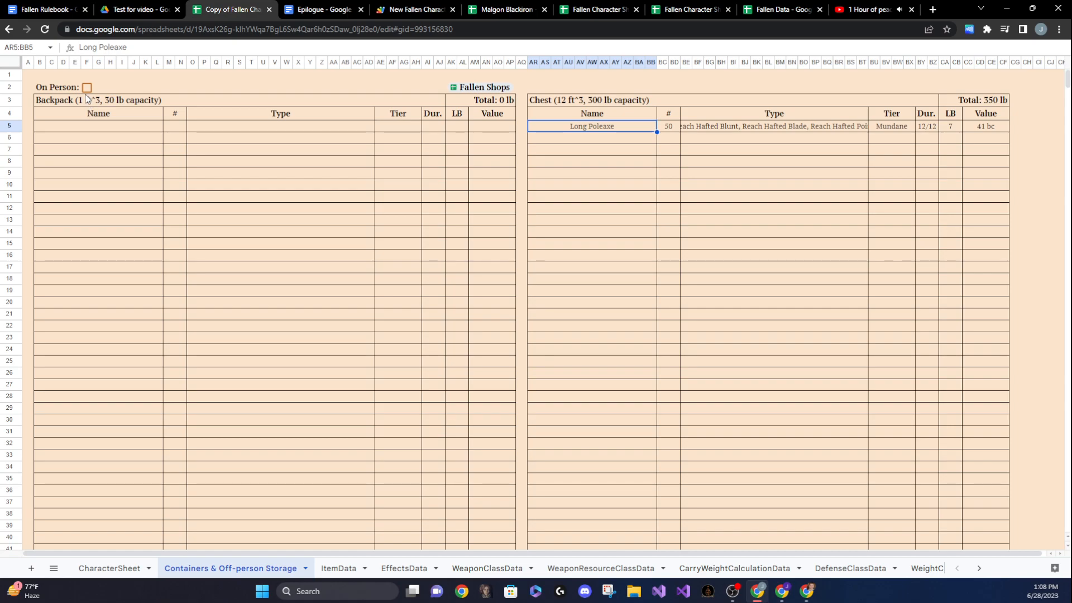
left_click(114, 569)
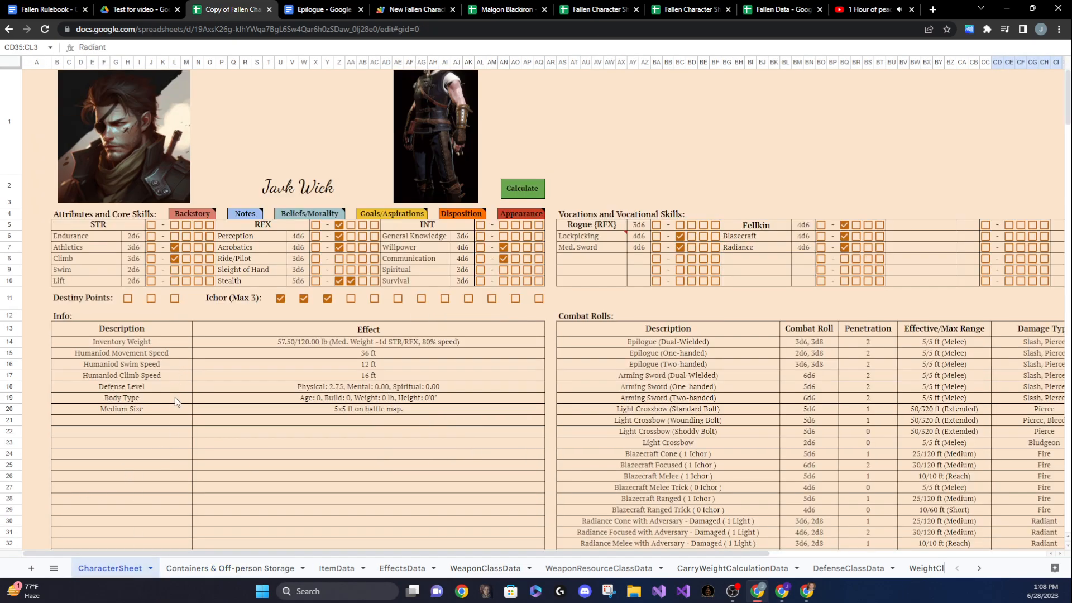
scroll(176, 397, "down", 8)
scroll(132, 316, "up", 2)
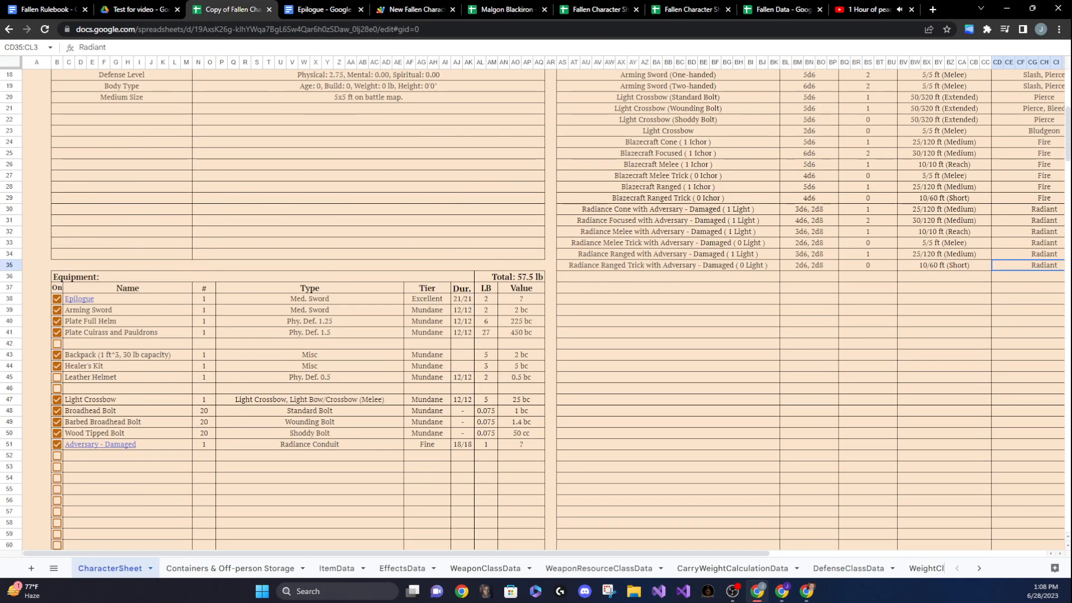
Add "Pot, Iron" to the first row of the Backpack in the Containers & Off-person Storage sheet
left_click(230, 568)
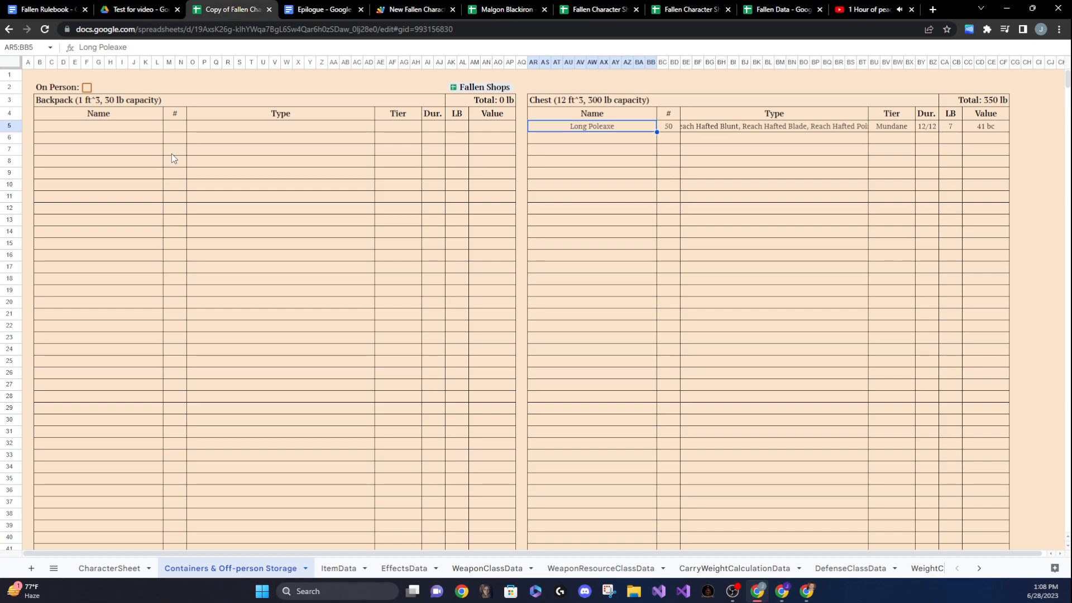
double_click(136, 130)
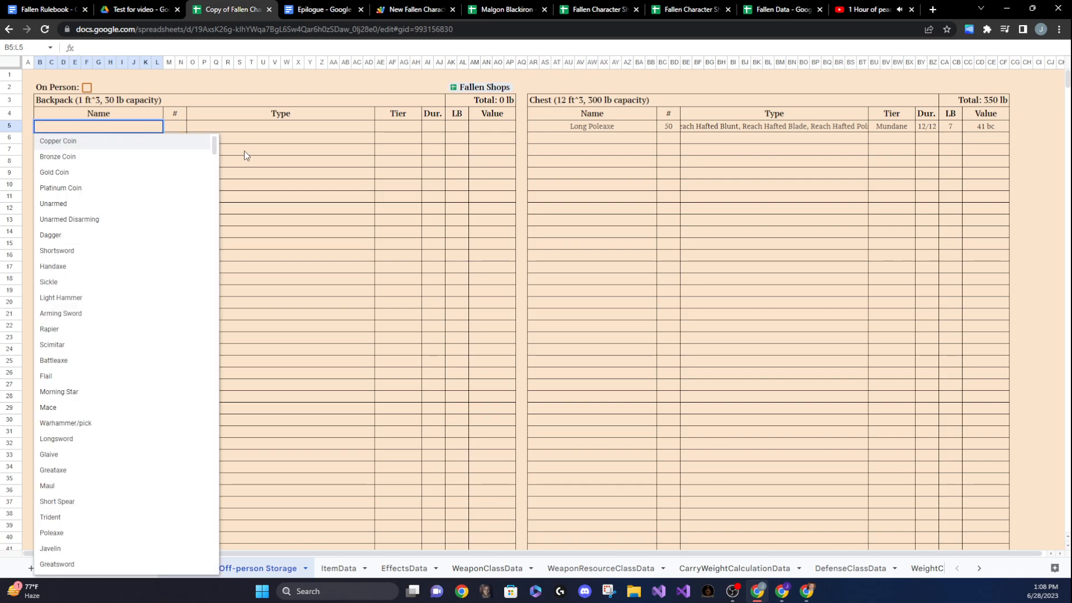
type("Pot")
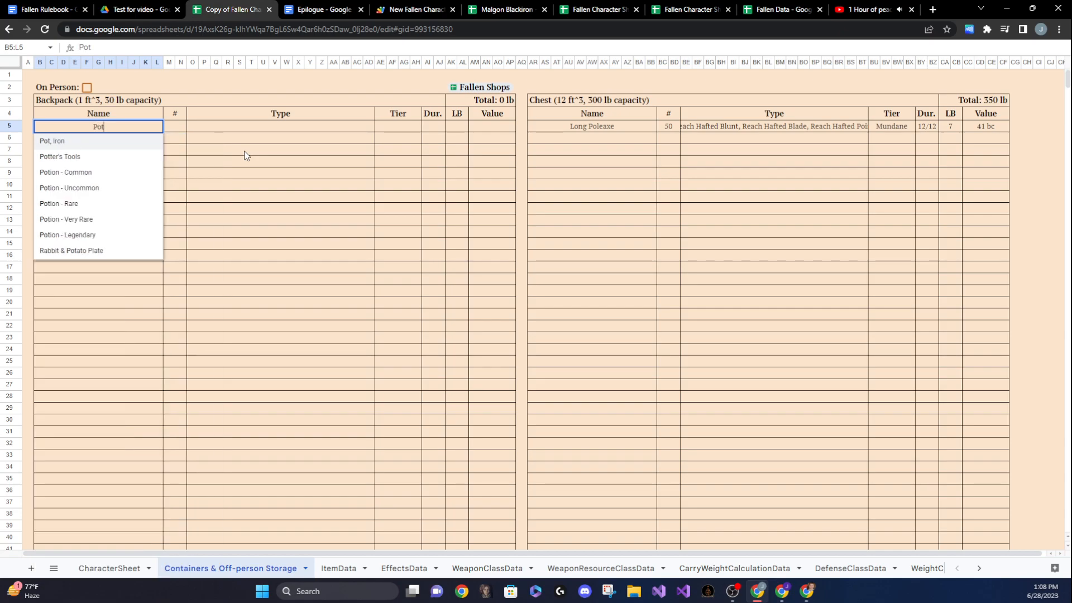
left_click(95, 143)
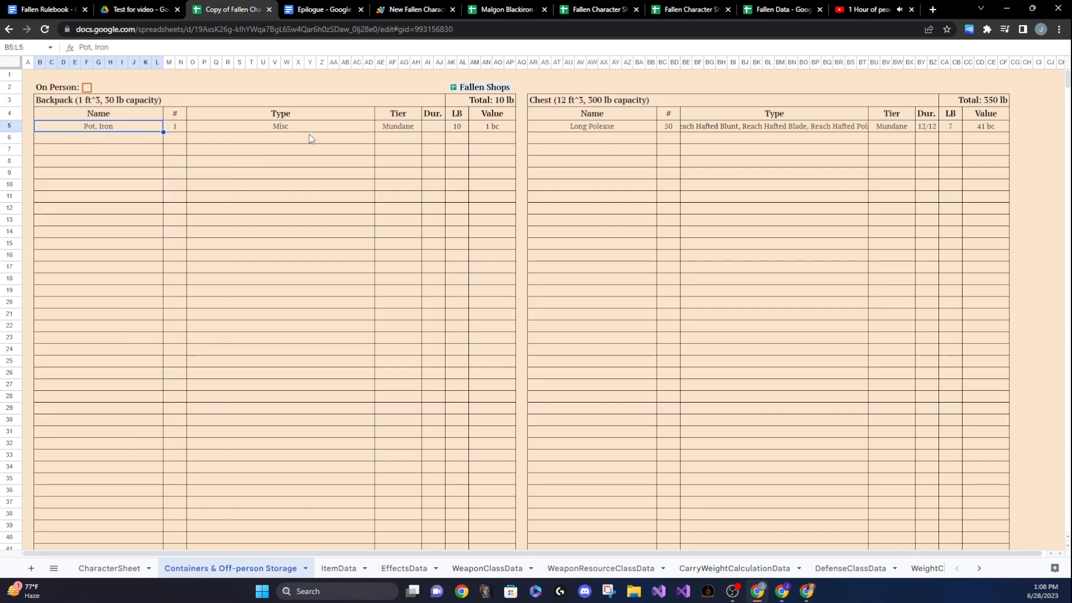
left_click(447, 126)
Replace the Backpack container with "Pouch ( 1/5 ft^3, 6 lb capacity)", filtering the item choices by "Capacity"
left_click(251, 102)
key("Delete")
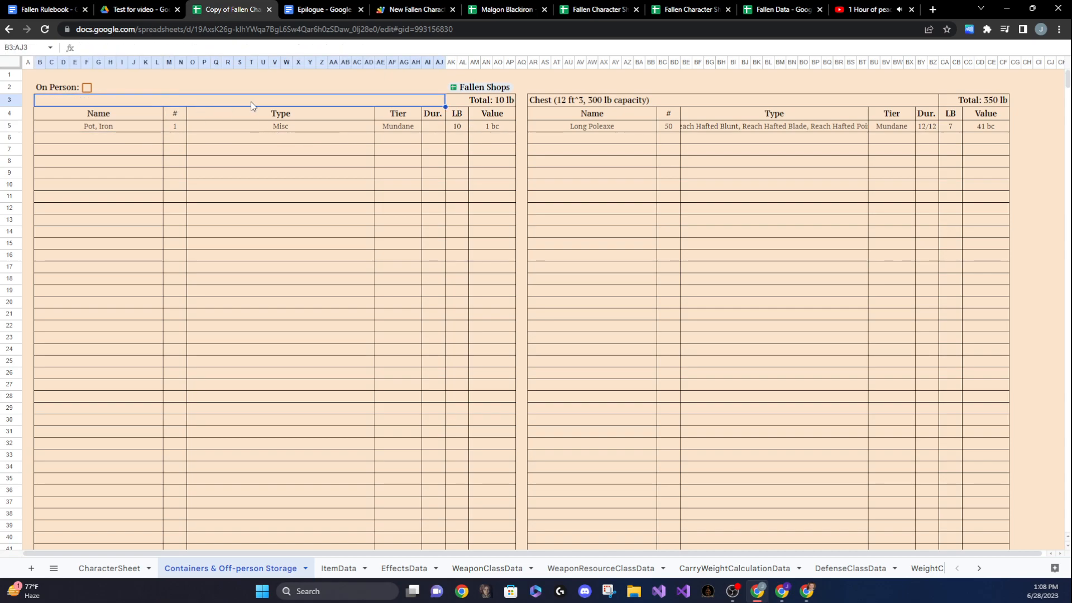
type("Cap")
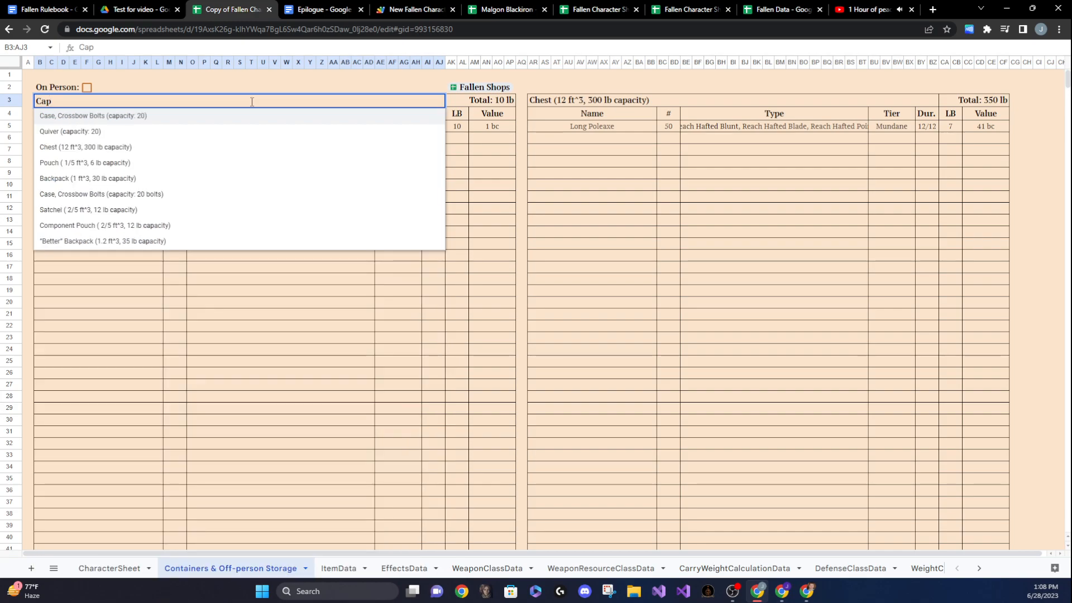
type("acity")
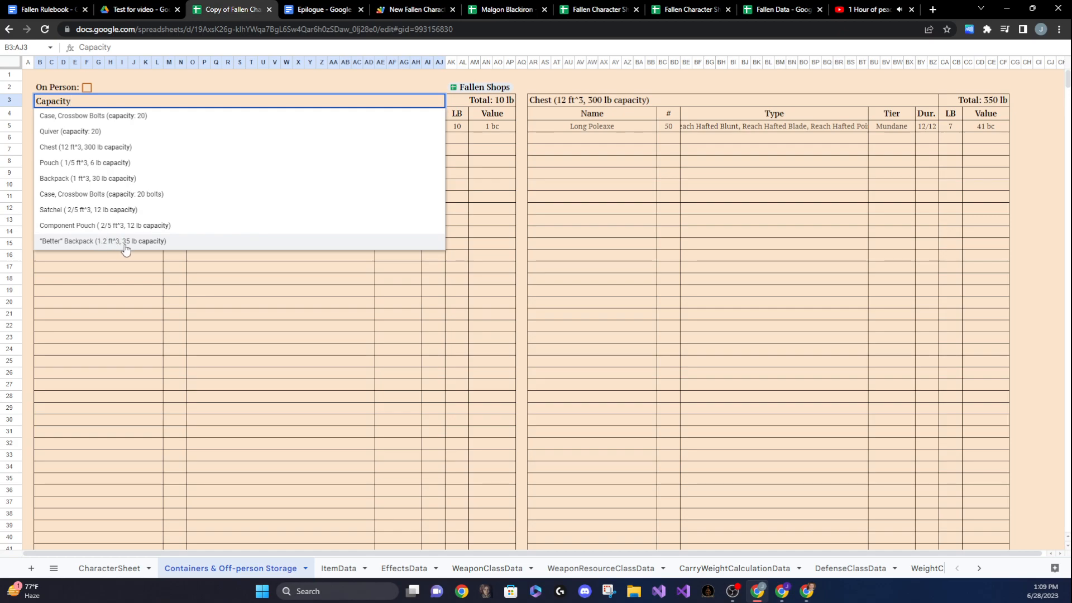
left_click(83, 165)
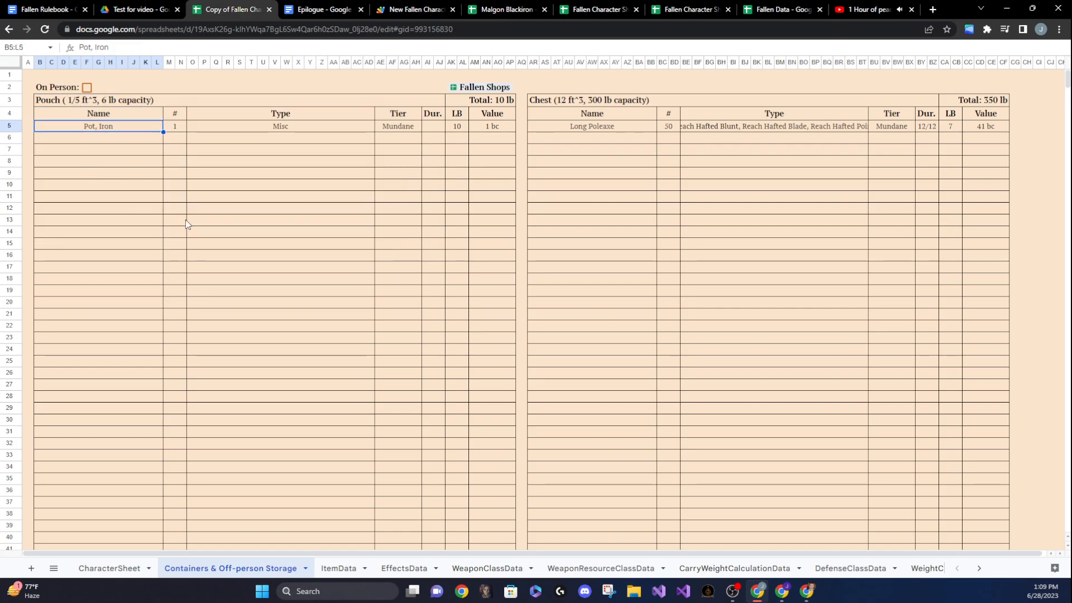
Set the Pouch container back to "Backpack (1 ft^3, 30 lb capacity)"
key("Delete")
double_click(142, 100)
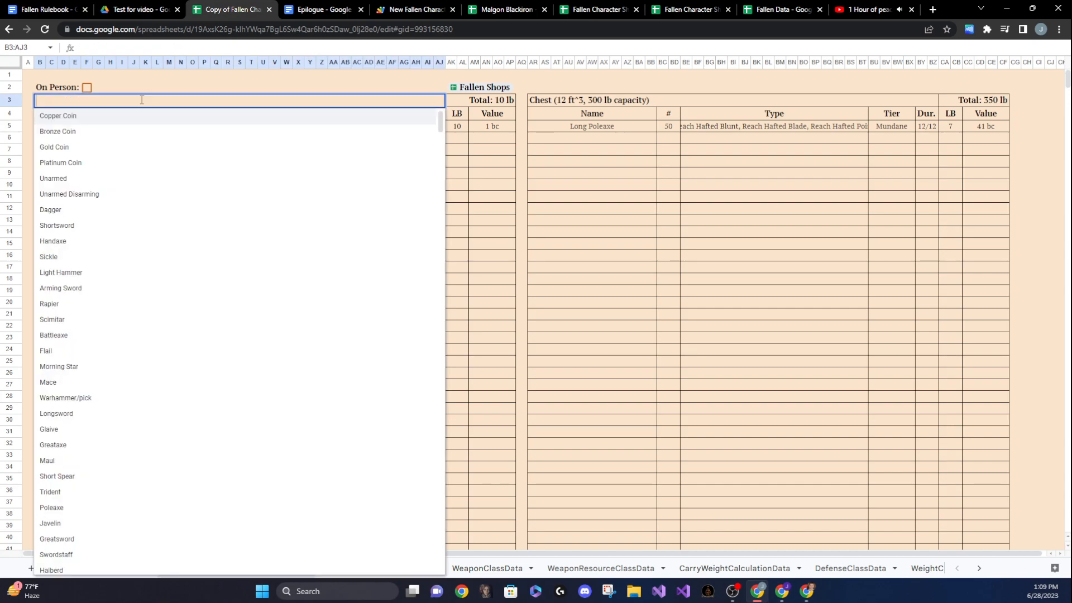
type("Back")
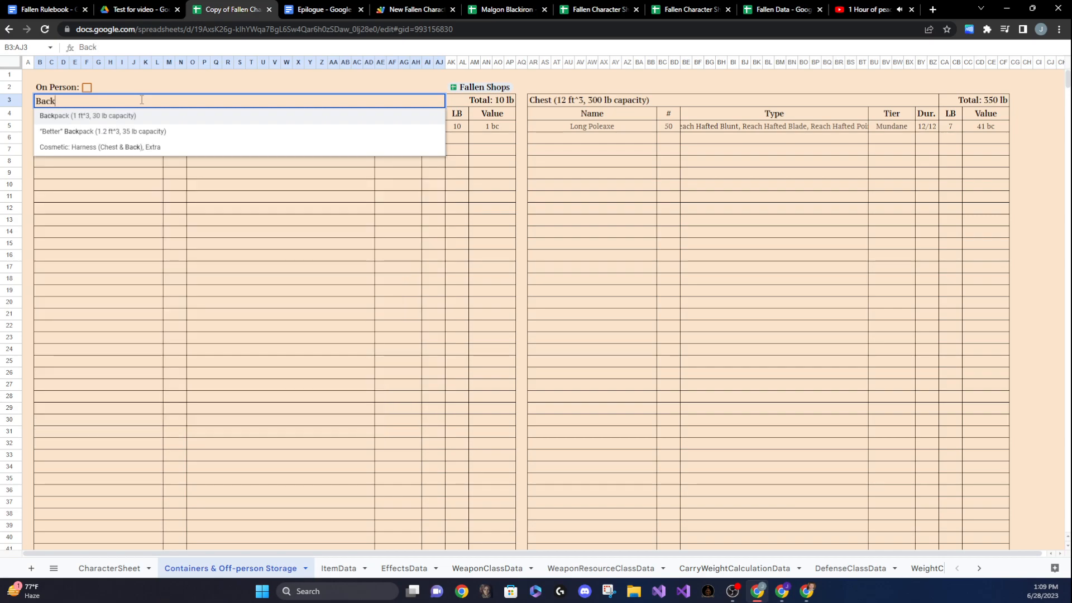
left_click(127, 116)
Mark the Backpack as On Person and recalculate the character sheet
left_click(86, 87)
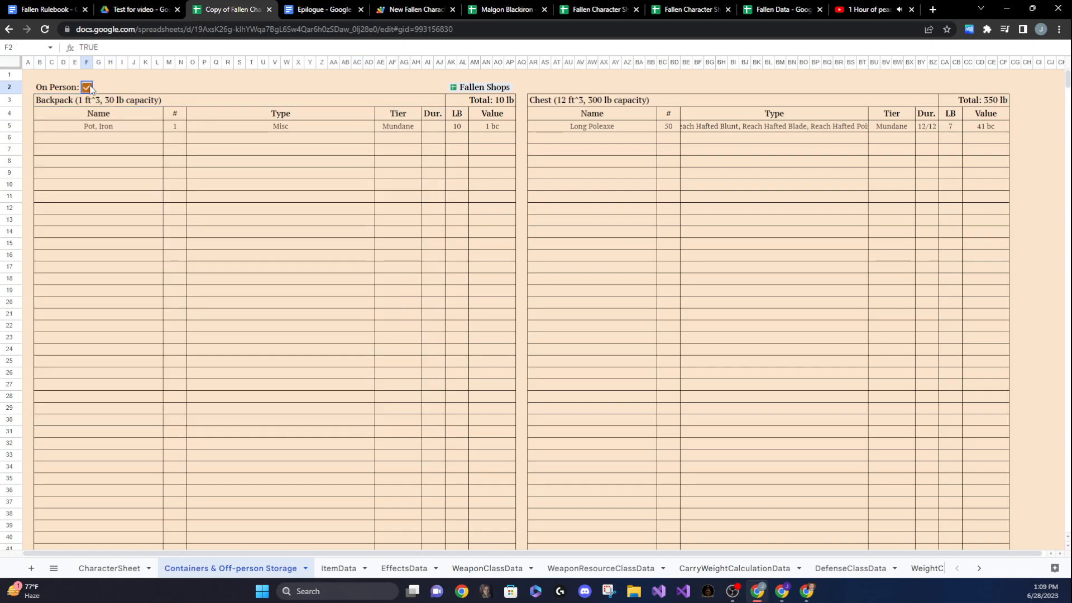
left_click(134, 279)
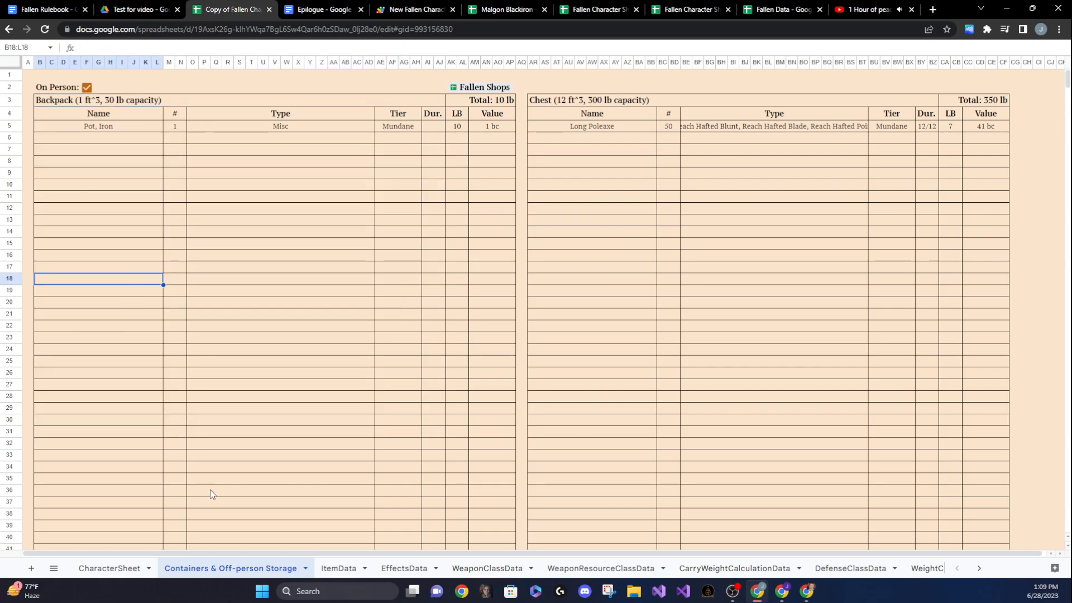
left_click(109, 567)
scroll(203, 426, "up", 10)
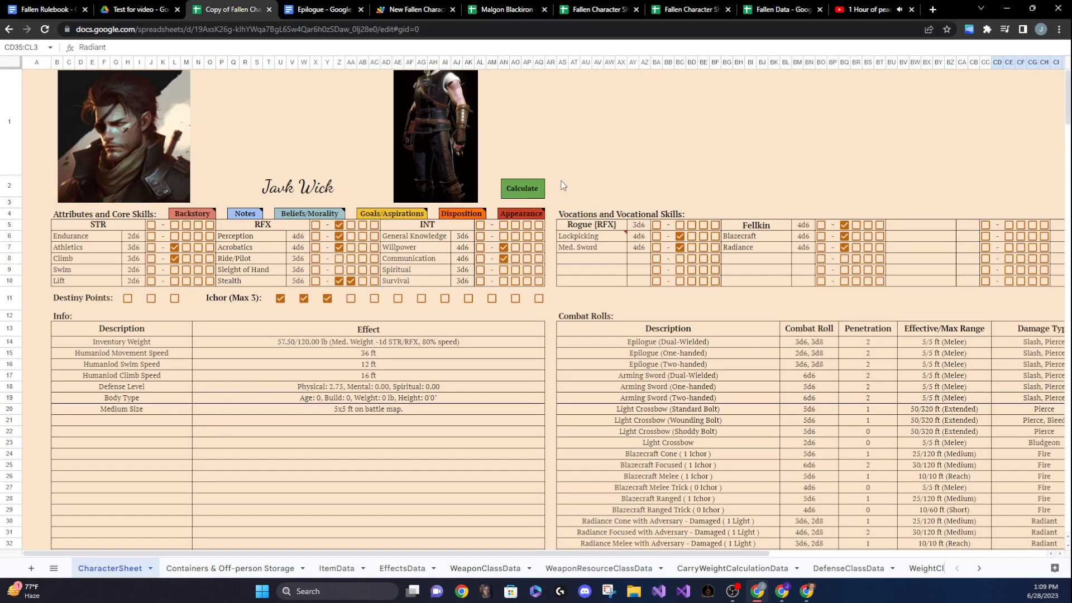
left_click(534, 188)
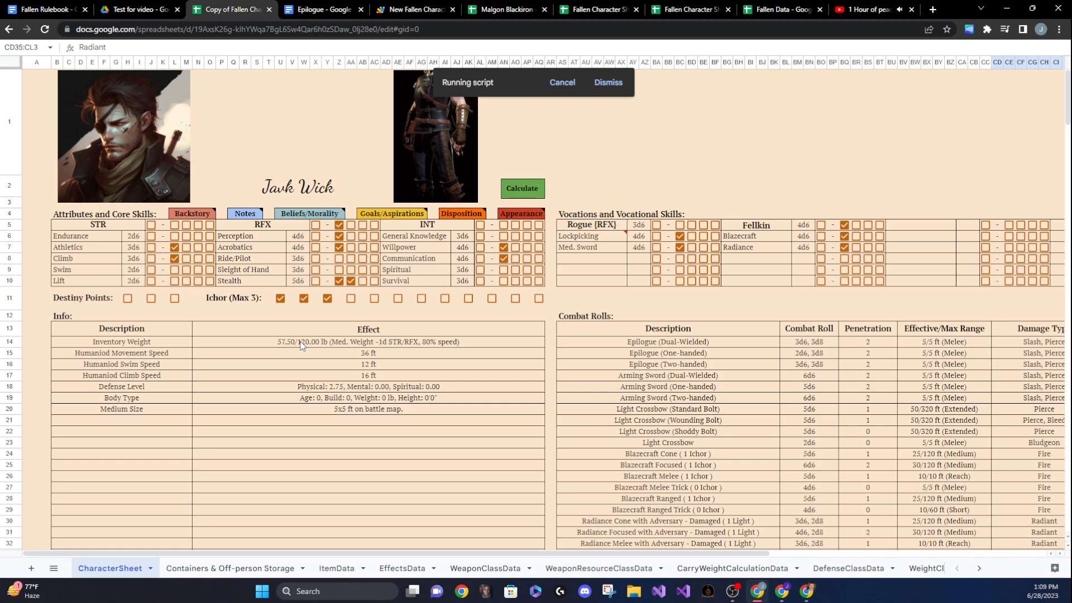
Compare the Backpack's contents with the Inventory Weight effect on the character sheet
left_click(235, 568)
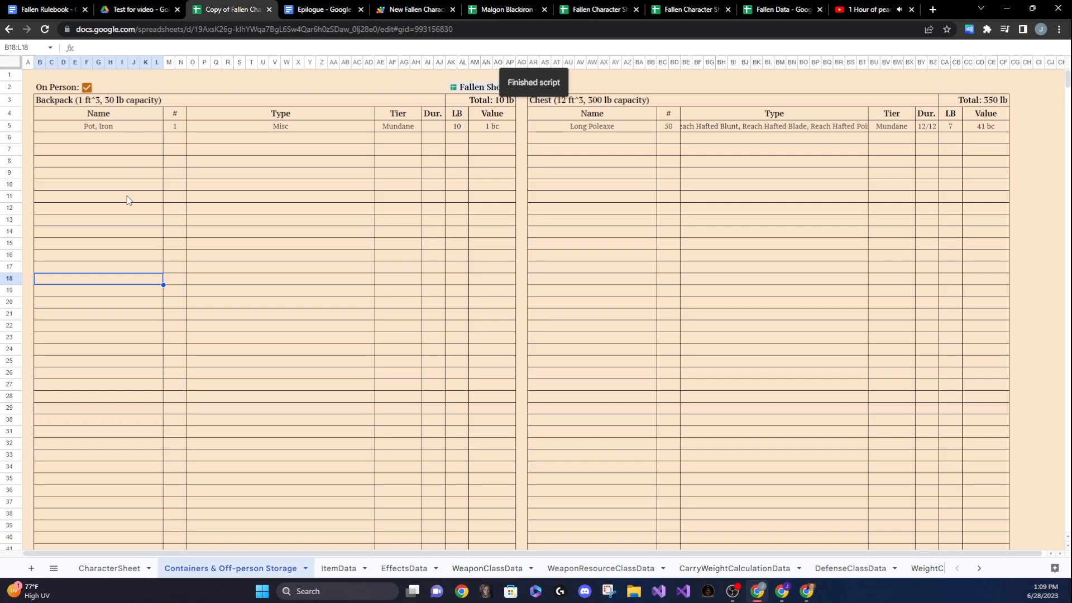
left_click(105, 569)
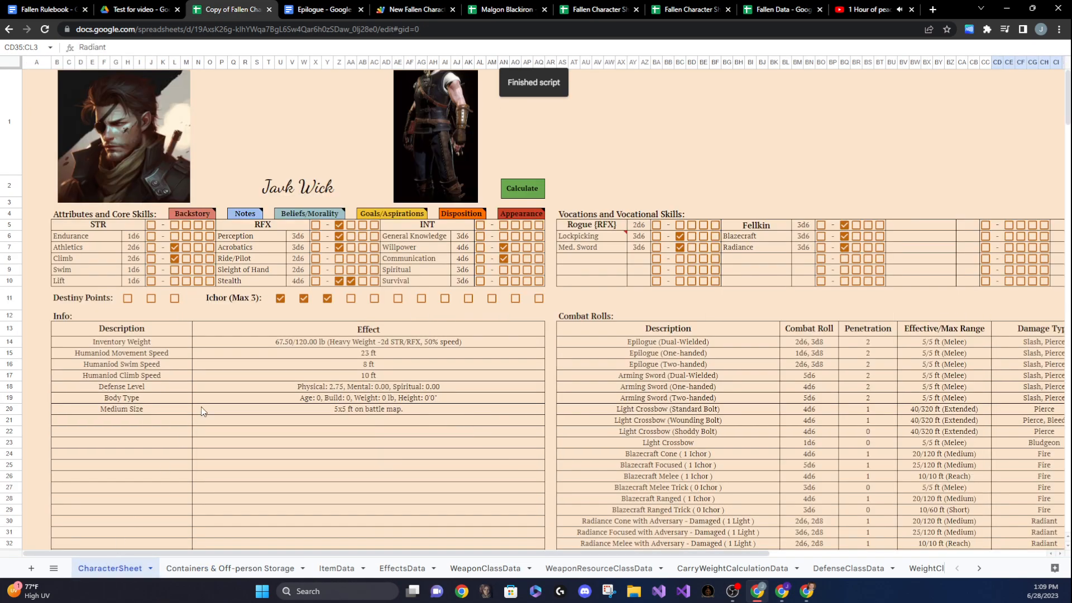
left_click(315, 341)
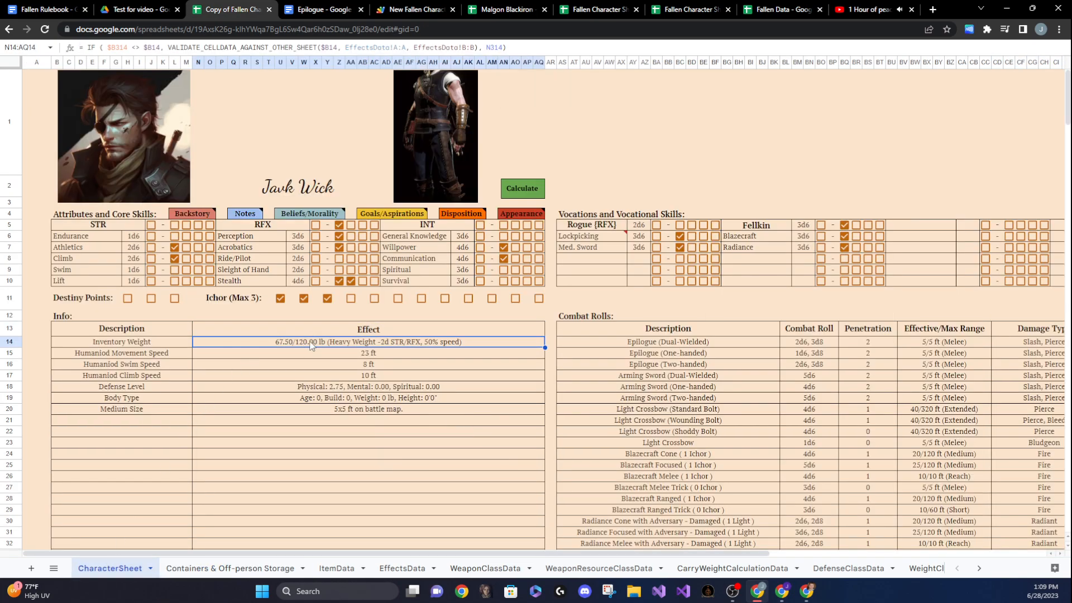
Browse the effect choices for row 22 of the Info table, try "Medium Size" and clear the entry again
scroll(283, 457, "down", 3)
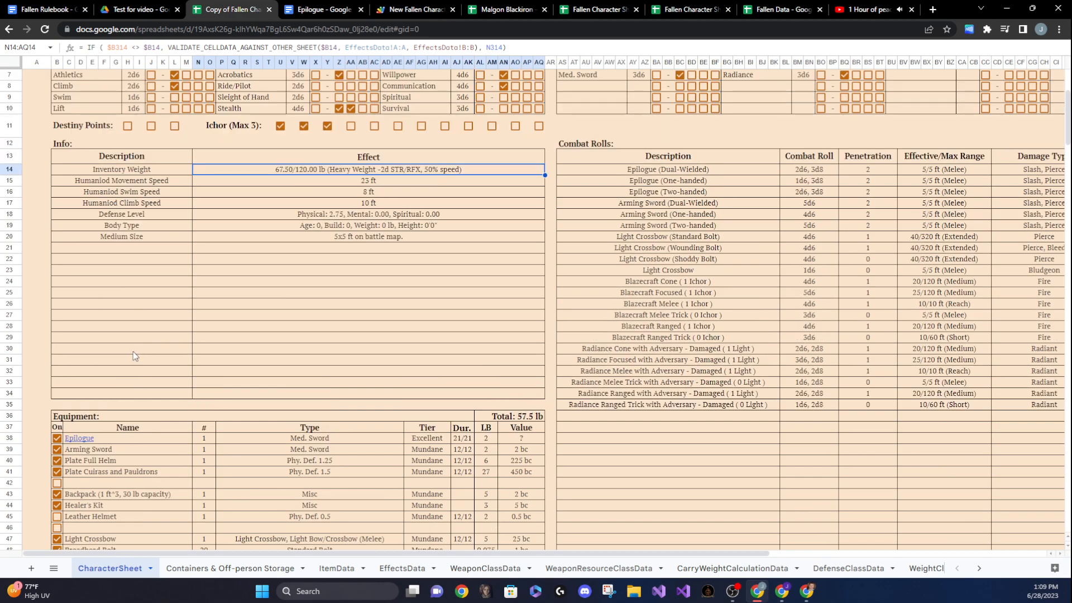
double_click(105, 260)
scroll(109, 488, "down", 2)
scroll(108, 488, "up", 2)
scroll(98, 403, "down", 12)
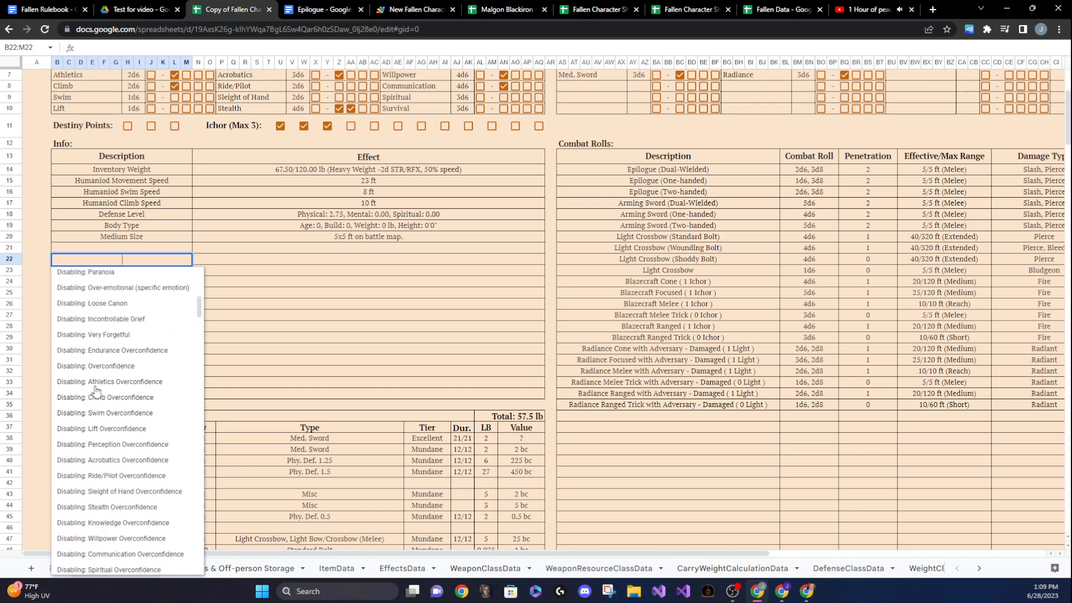
scroll(98, 403, "down", 7)
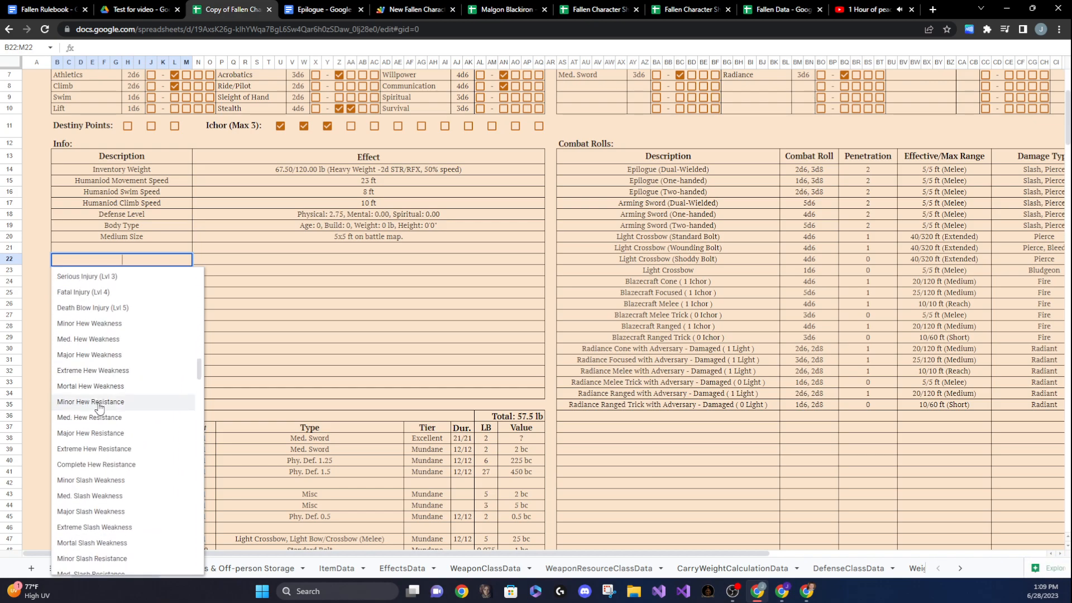
scroll(99, 411, "up", 3)
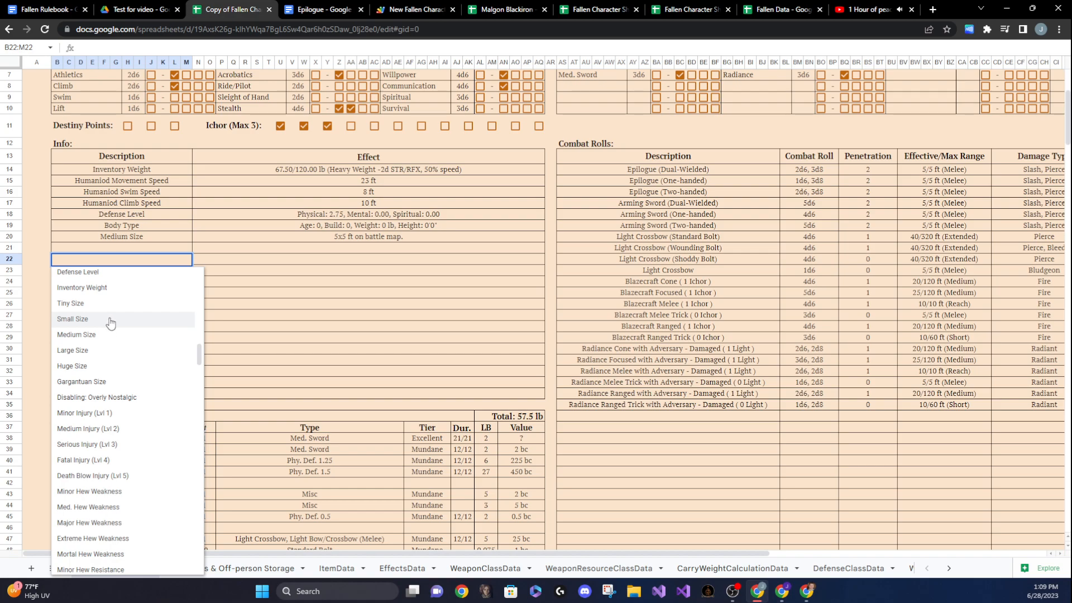
left_click(93, 337)
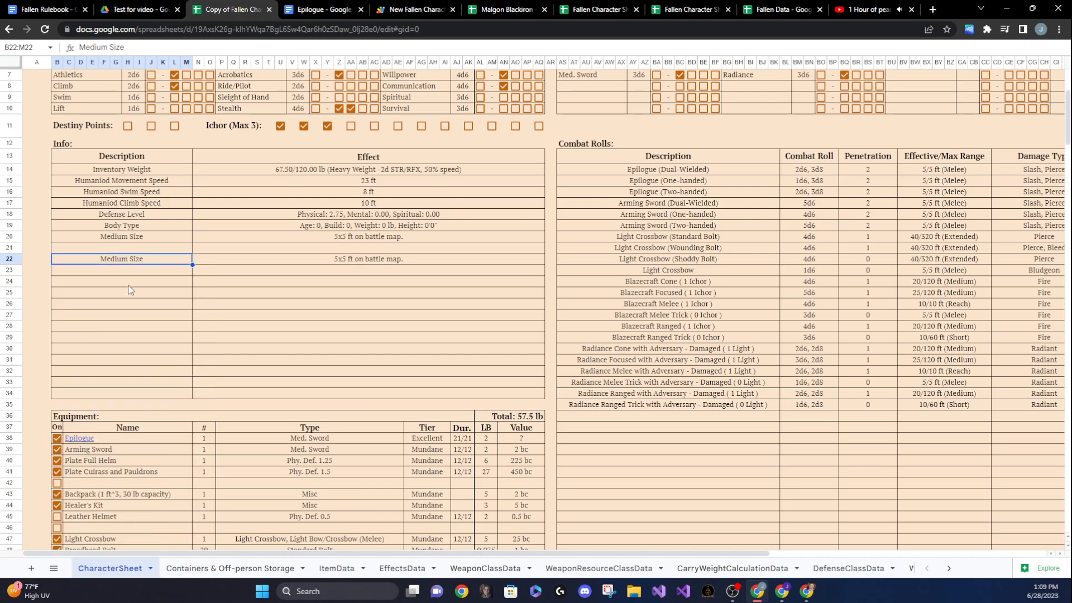
key("Delete")
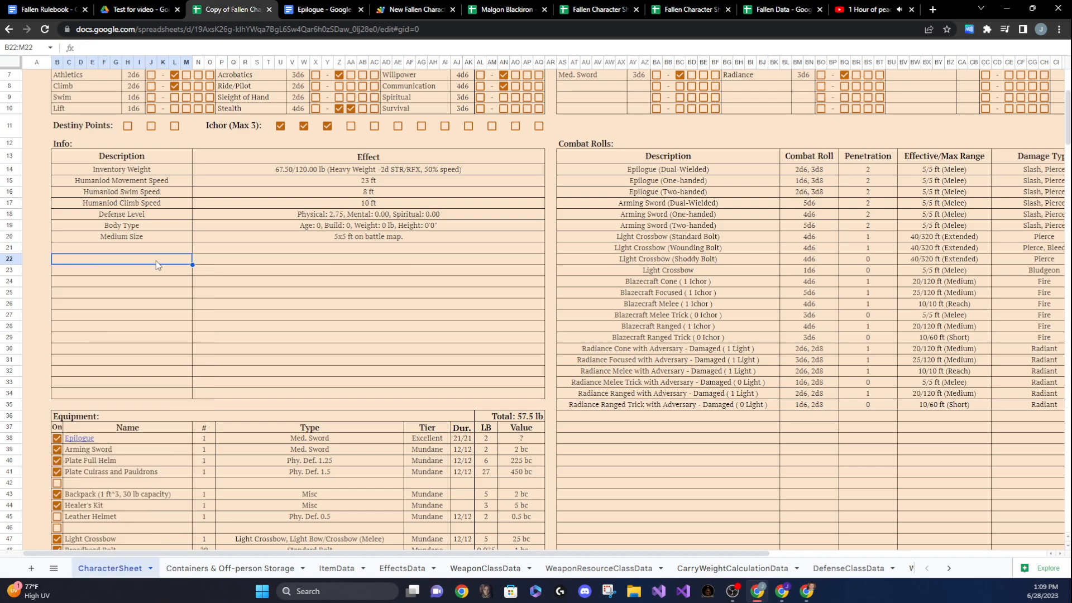
Add the "Fatal Injury (Lvl 4)" effect in row 22 of the Info table, filtering the choices by "Injury", and recalculate the character sheet
double_click(156, 260)
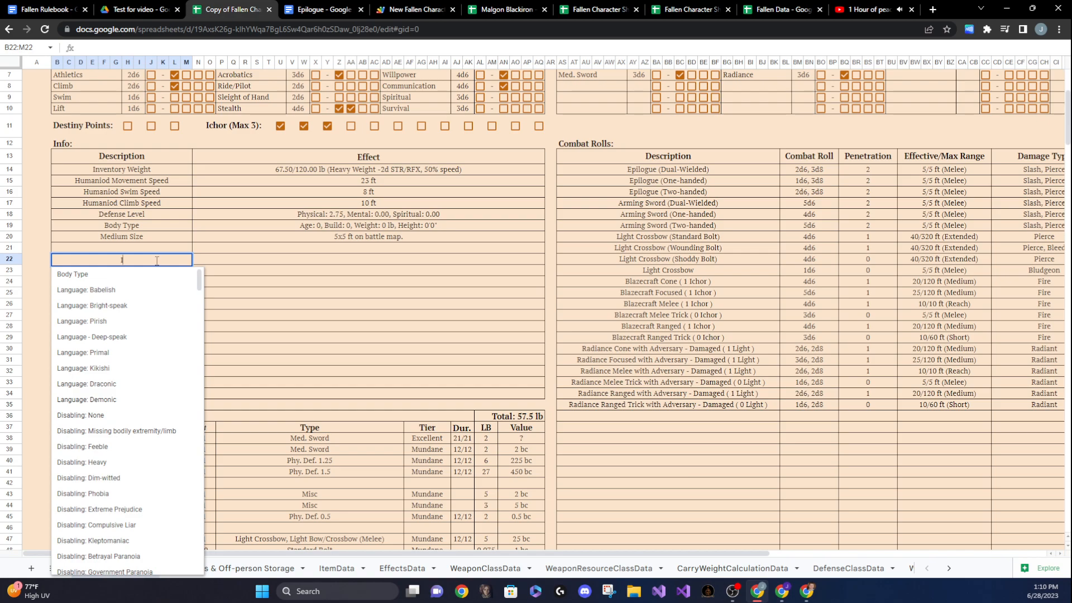
type("Injury")
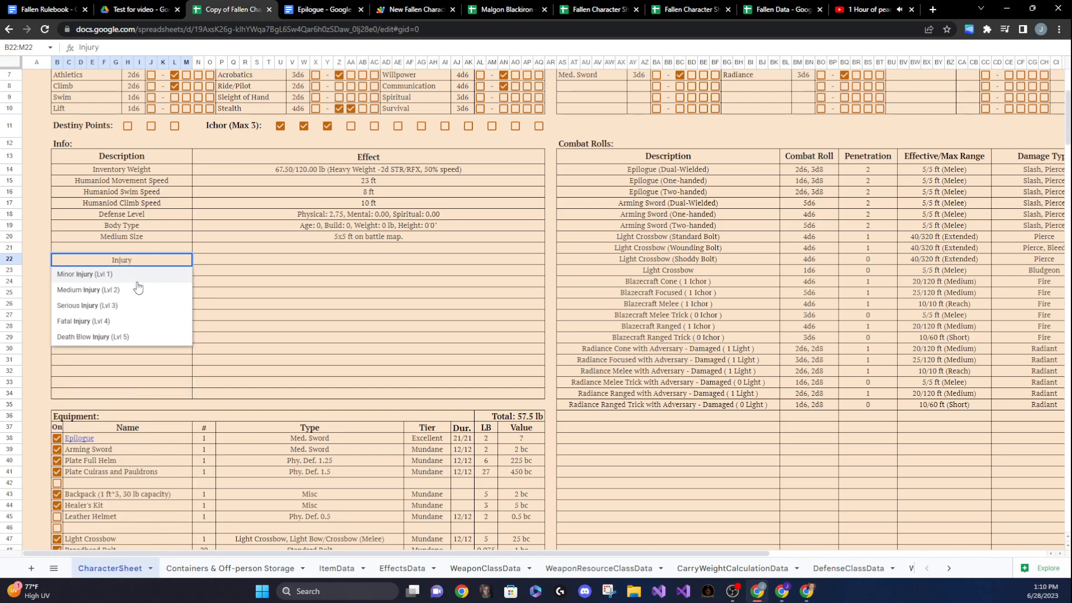
left_click(118, 321)
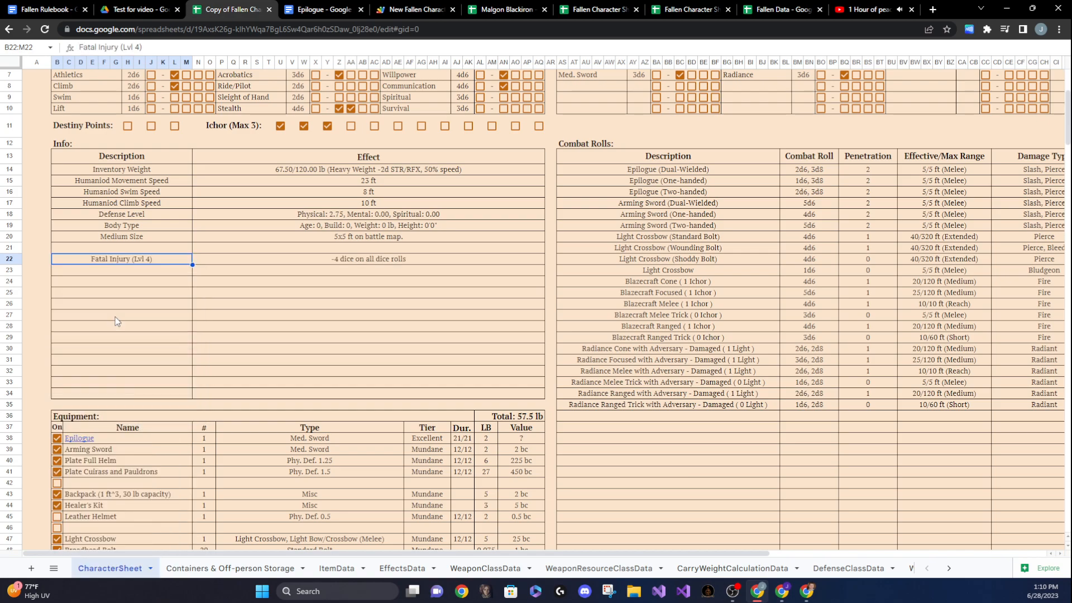
scroll(115, 316, "up", 3)
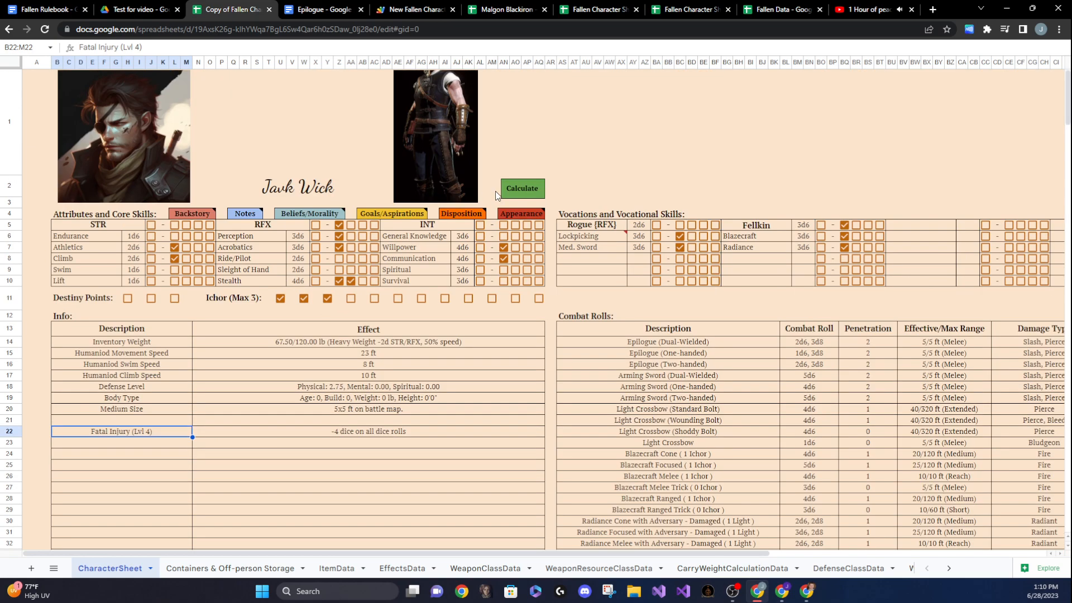
left_click(530, 190)
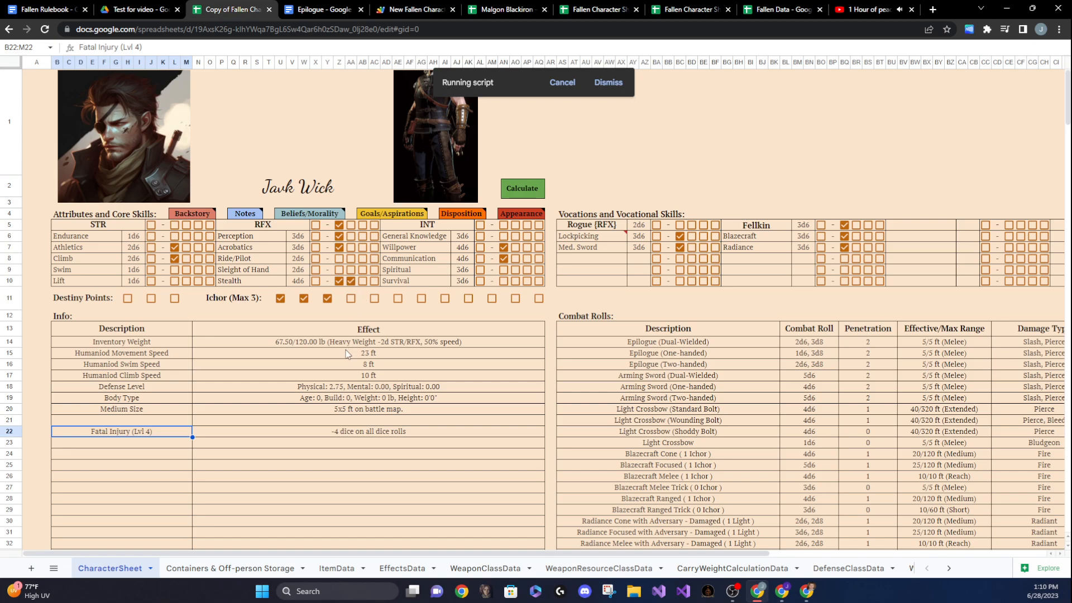
Compare the core skill dice with the Inventory Weight and Fatal Injury effects
left_click(363, 343)
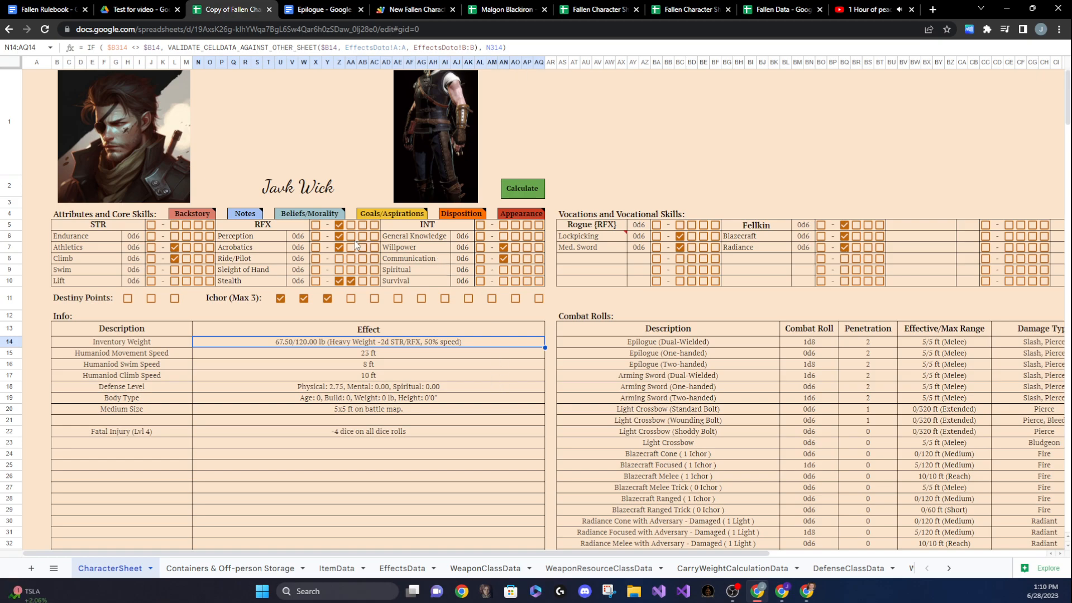
left_click(417, 235)
left_click(369, 428)
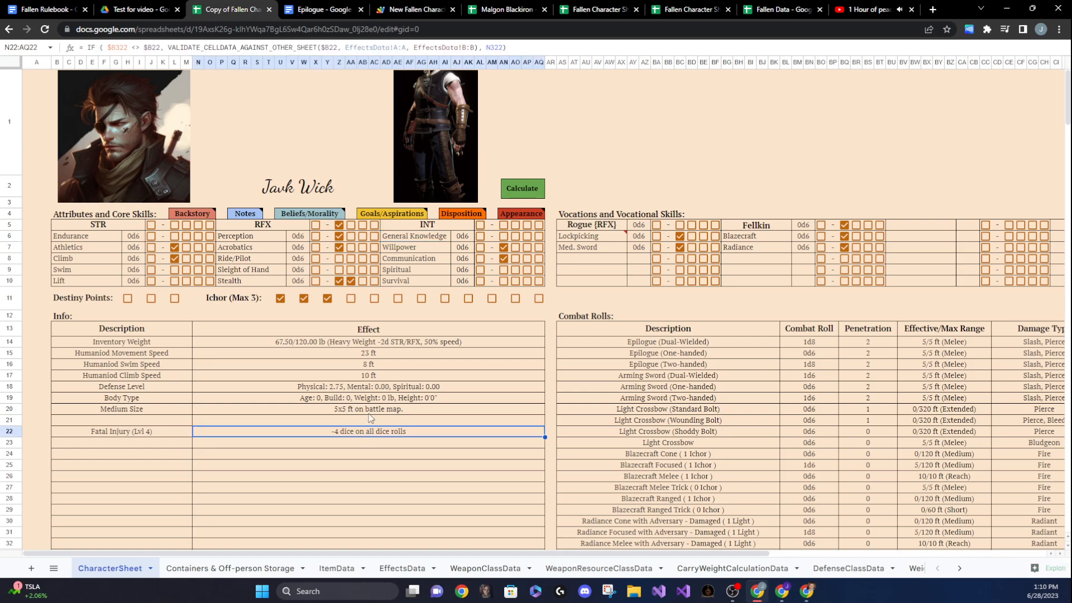
left_click(375, 342)
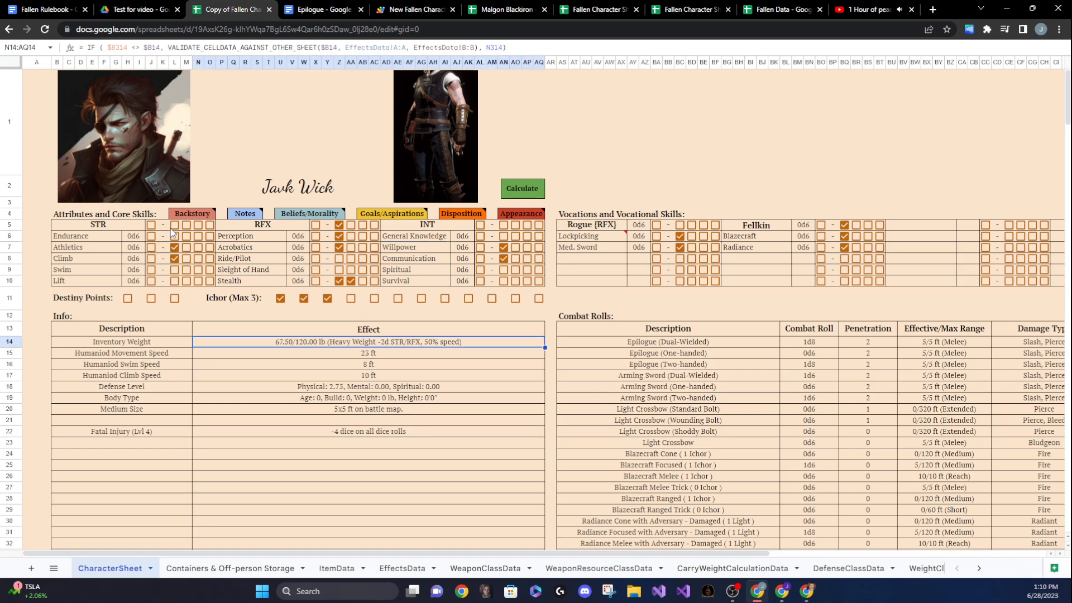
Tick the first two STR attribute boxes, recalculate the character sheet and review the Lift skill, Inventory Weight and Fatal Injury effects
left_click(186, 224)
left_click(533, 189)
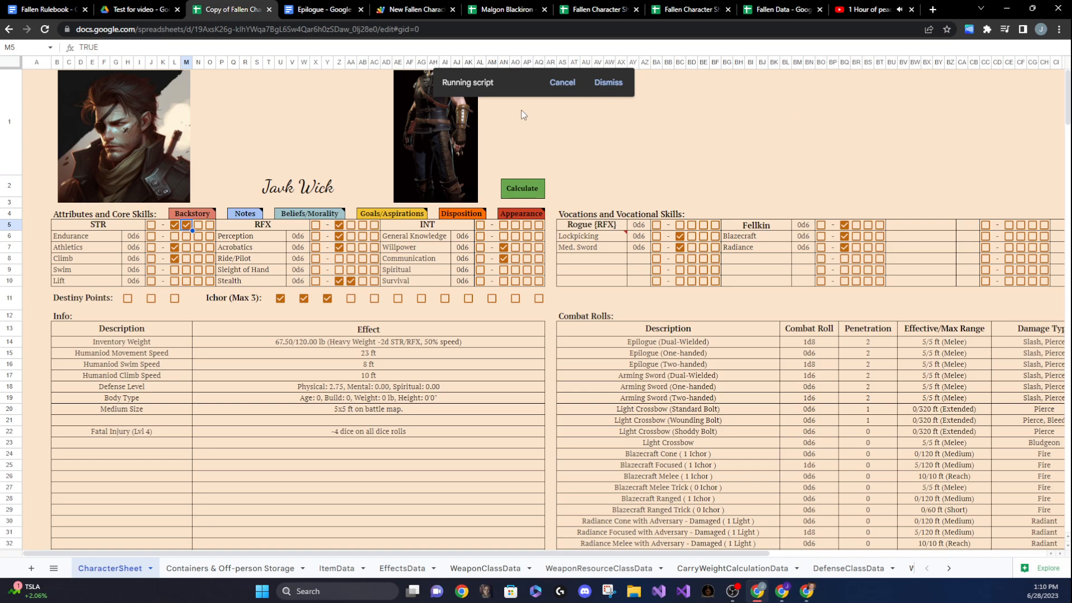
left_click(94, 281)
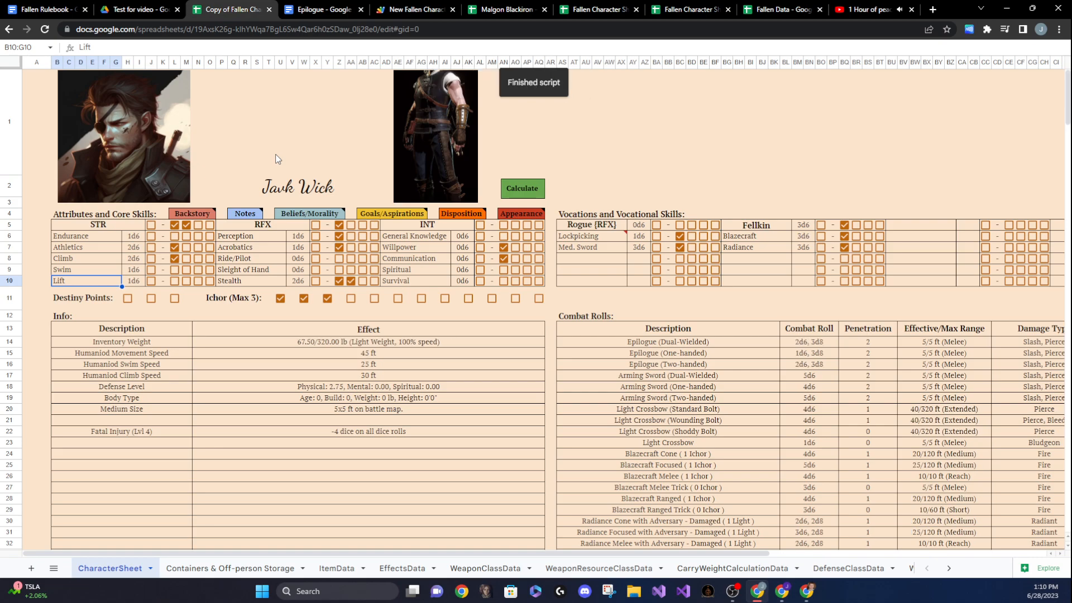
left_click(297, 343)
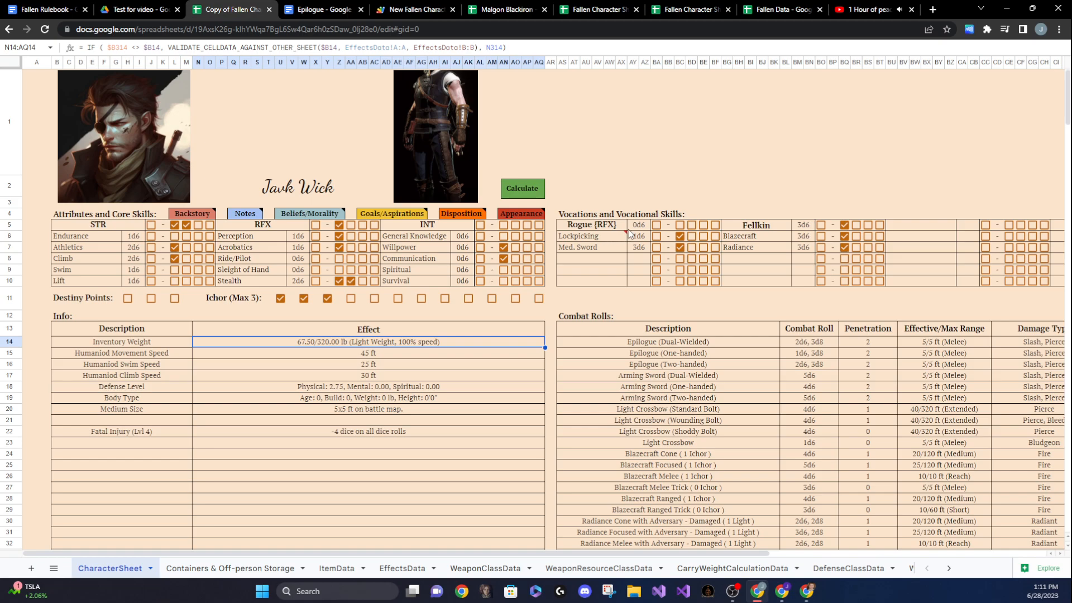
left_click(392, 432)
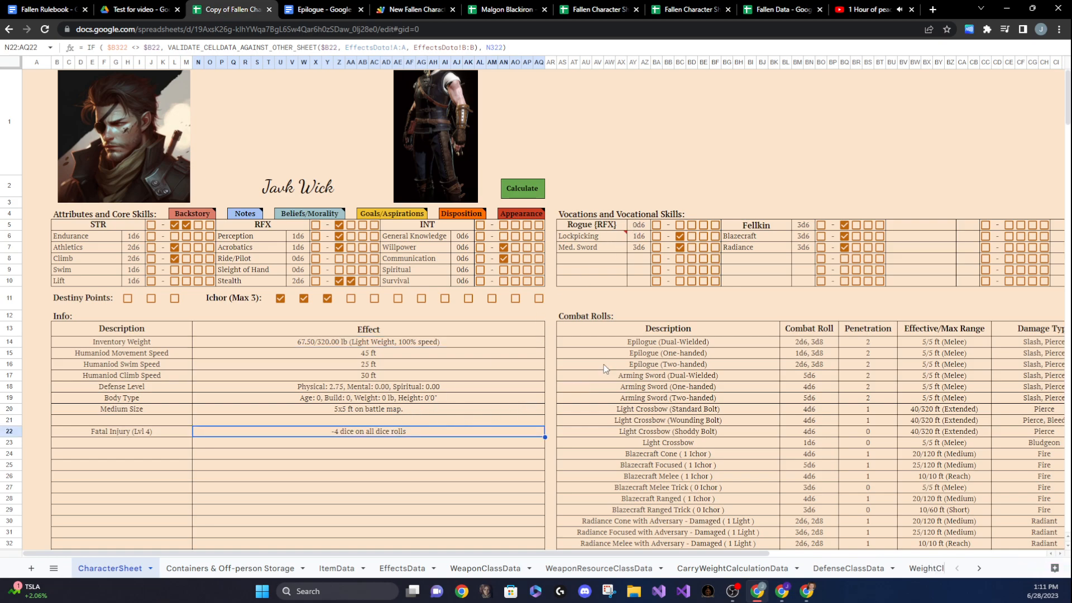
Tick the first two boxes of the Rogue (RFX) vocation and start recalculating the character sheet
left_click(679, 225)
left_click(693, 225)
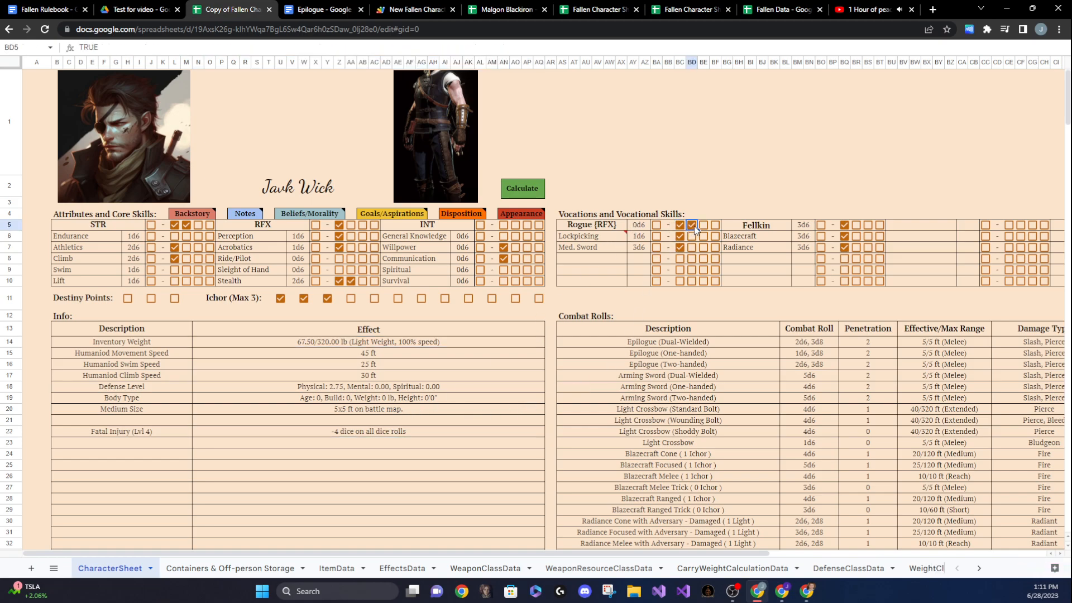
left_click(537, 193)
Tick the second and third Med. Sword boxes under Rogue, cancel the running calculation script and recalculate the sheet
left_click(590, 251)
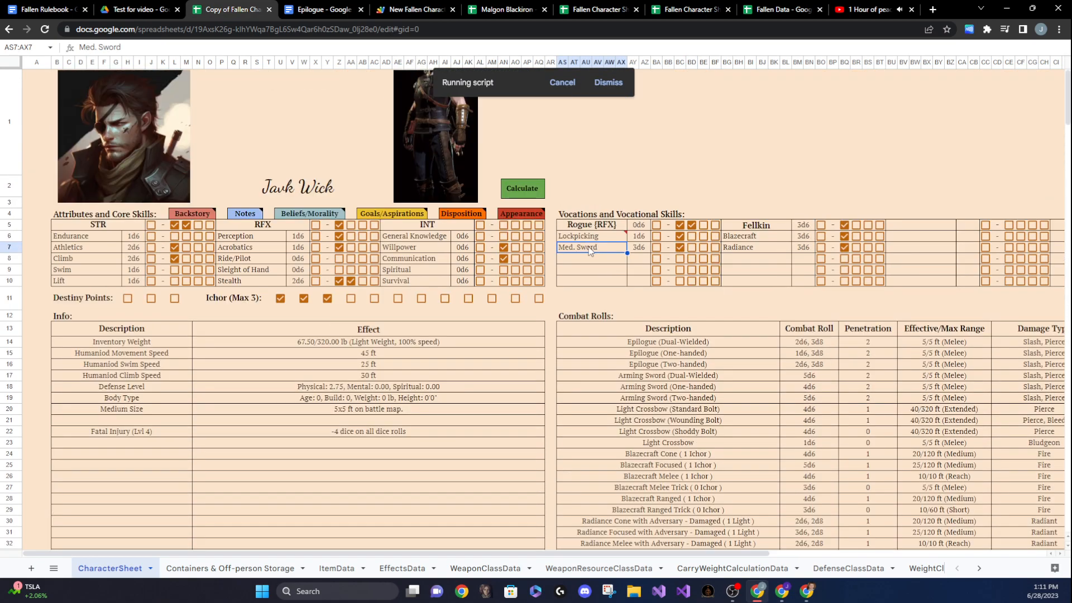
left_click(691, 248)
left_click(703, 247)
left_click(554, 82)
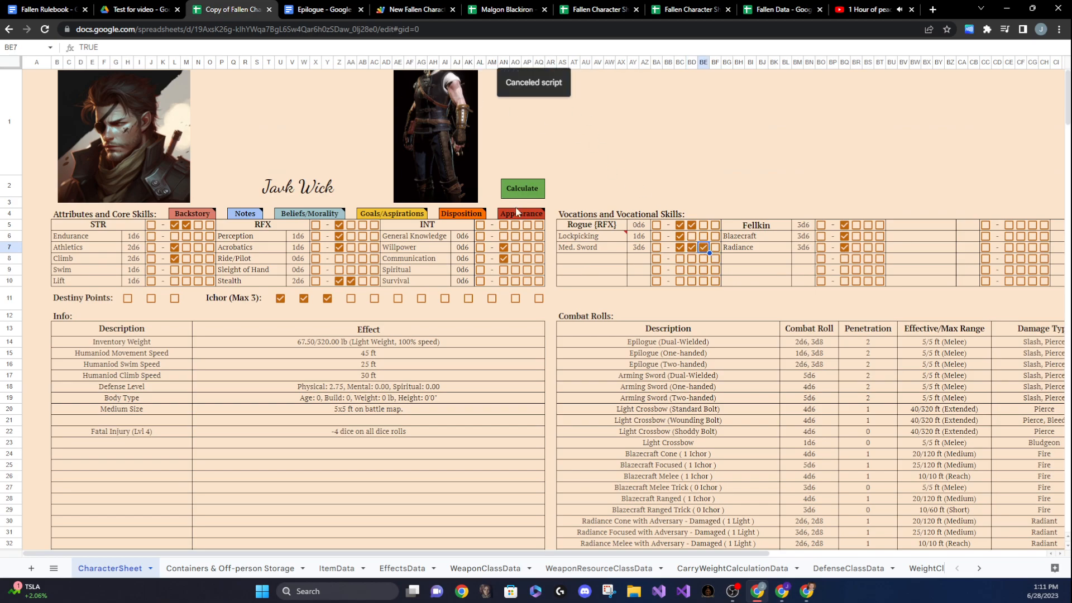
left_click(524, 192)
Review the three Arming Sword entries in the Combat Rolls table
scroll(695, 334, "down", 3)
scroll(695, 304, "up", 1)
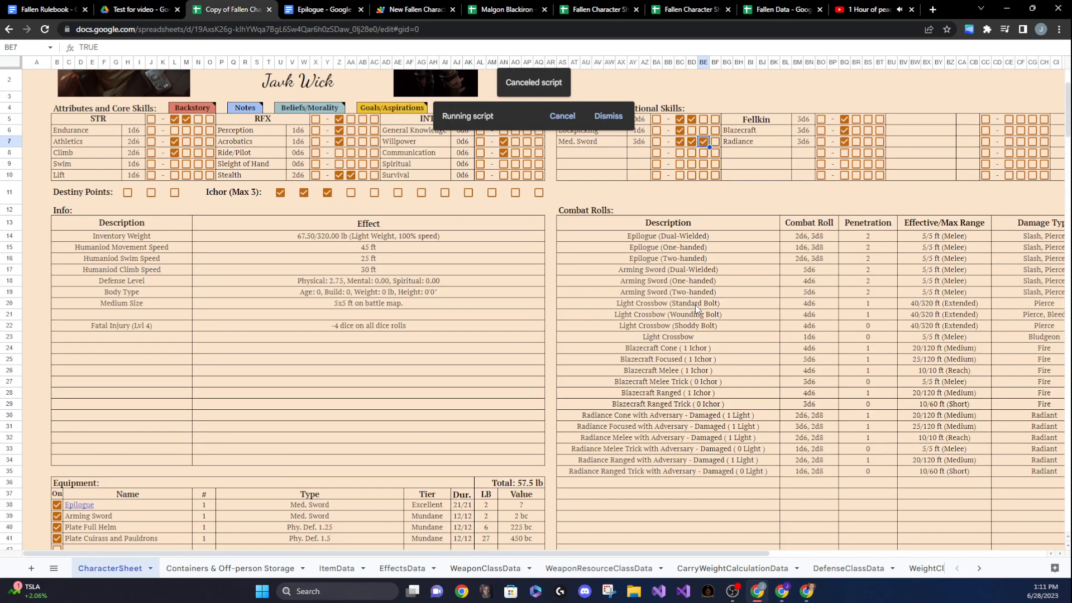
left_click_drag(665, 237, 666, 294)
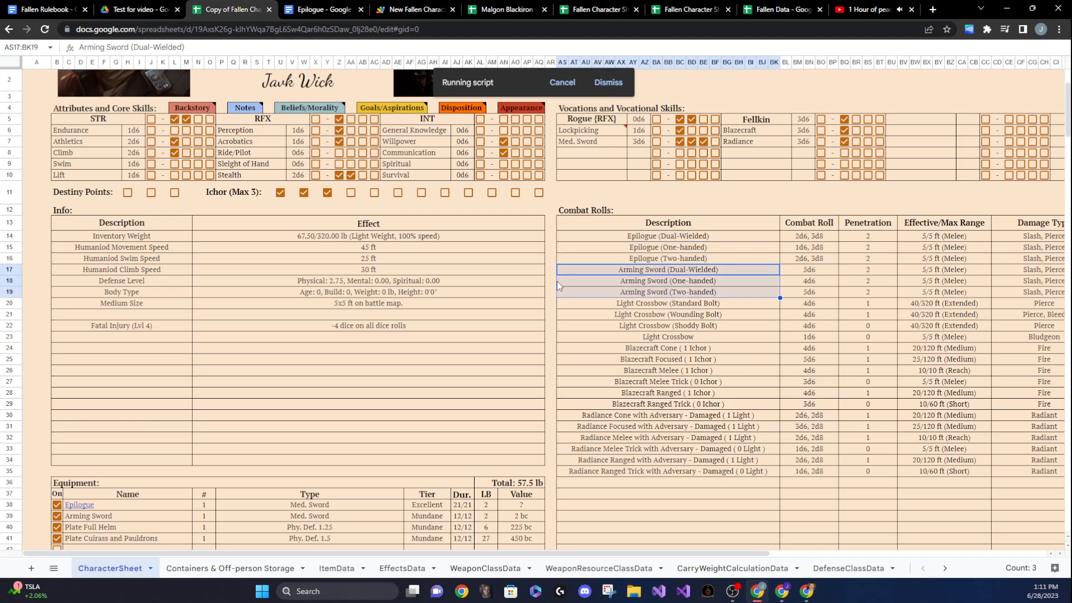
Mark the Unarmed item in row 84 of the Equipment table as On
scroll(558, 285, "down", 10)
scroll(552, 286, "down", 2)
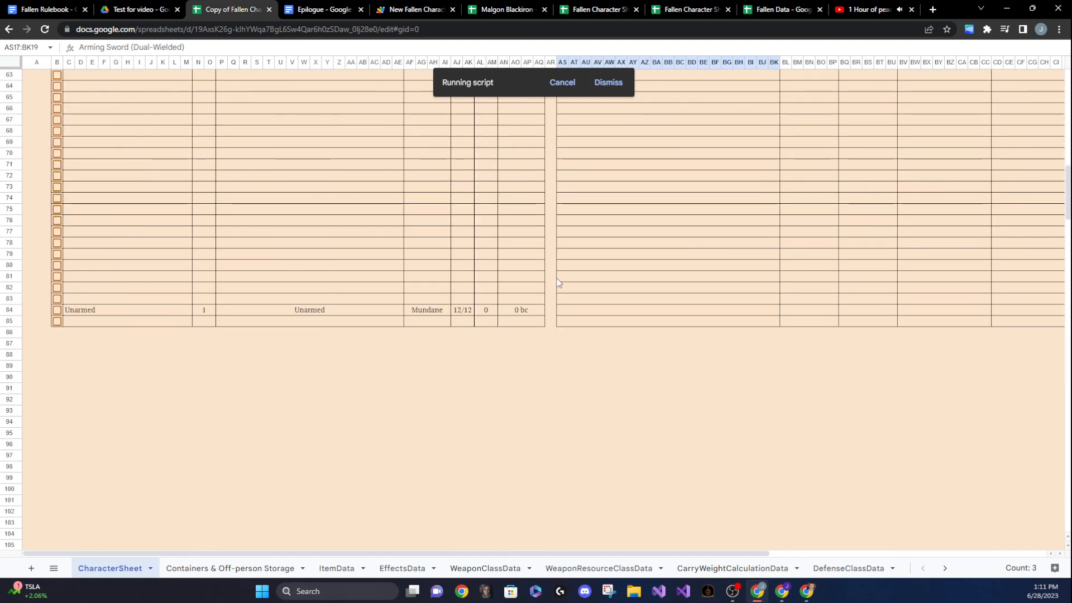
scroll(557, 284, "up", 5)
left_click(131, 468)
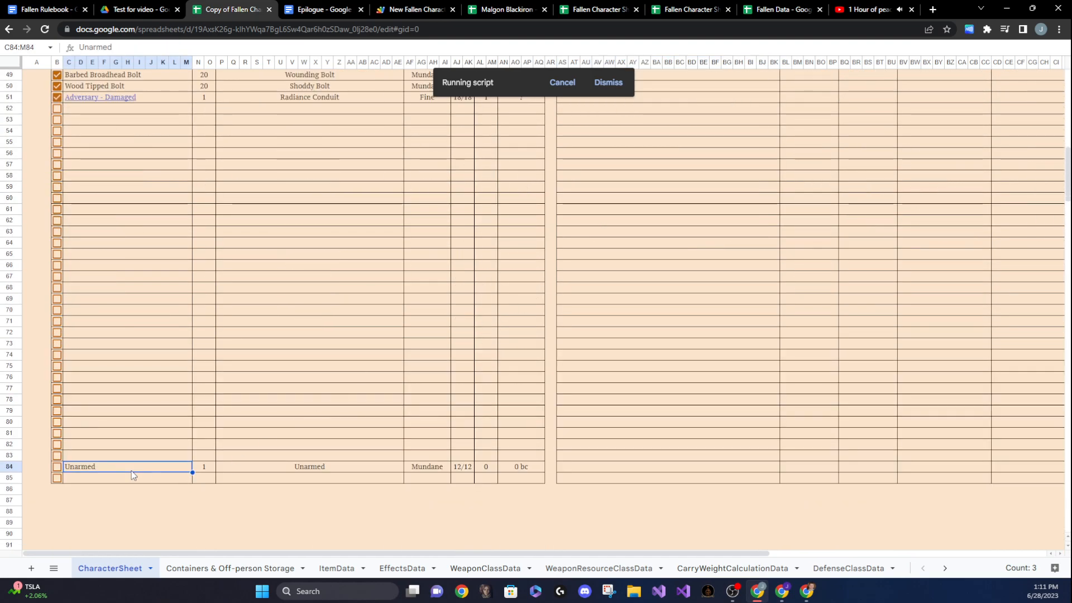
left_click(57, 471)
scroll(201, 412, "up", 15)
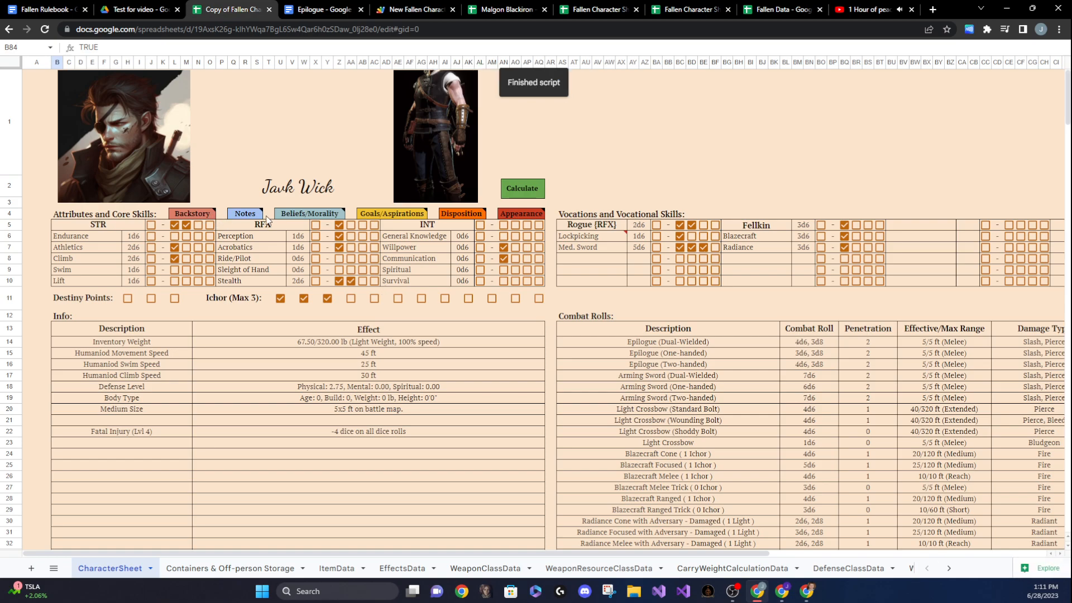
Examine the credit note and image far below the Equipment table on the character sheet
scroll(317, 267, "down", 15)
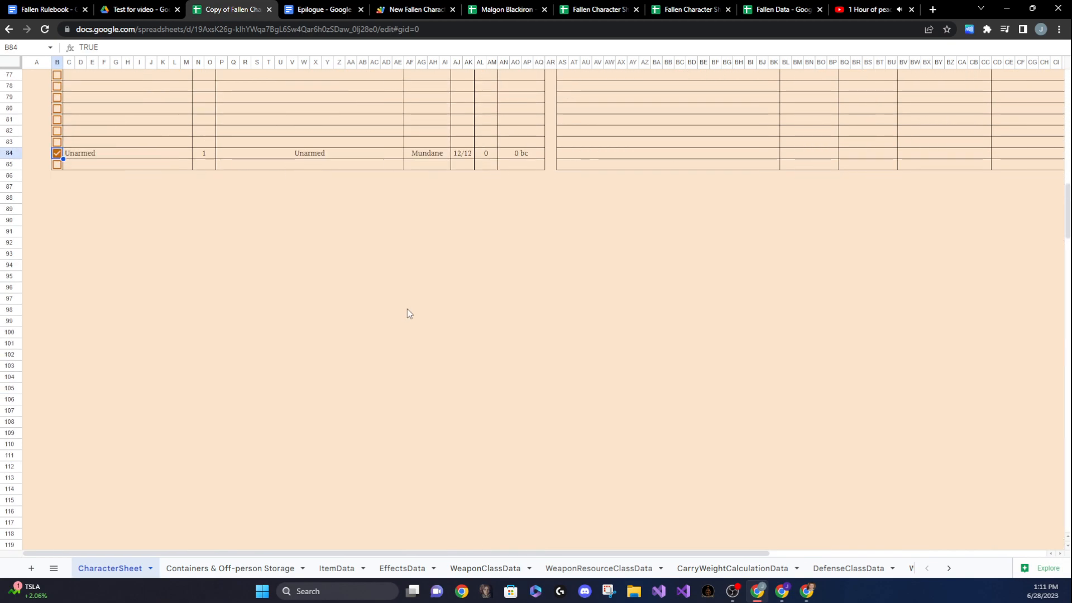
scroll(405, 302, "down", 20)
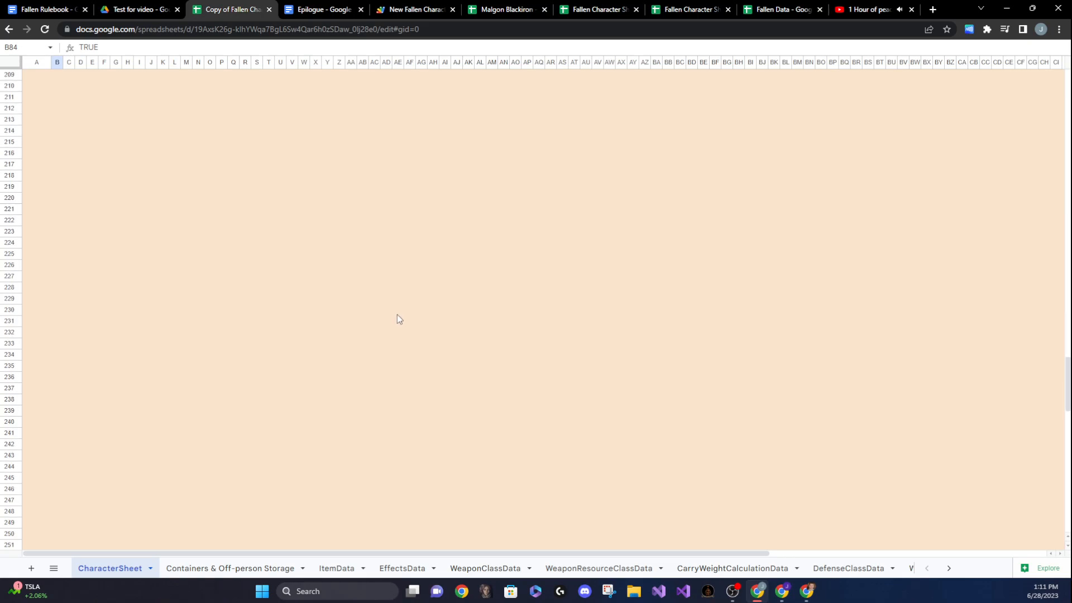
scroll(400, 312, "down", 4)
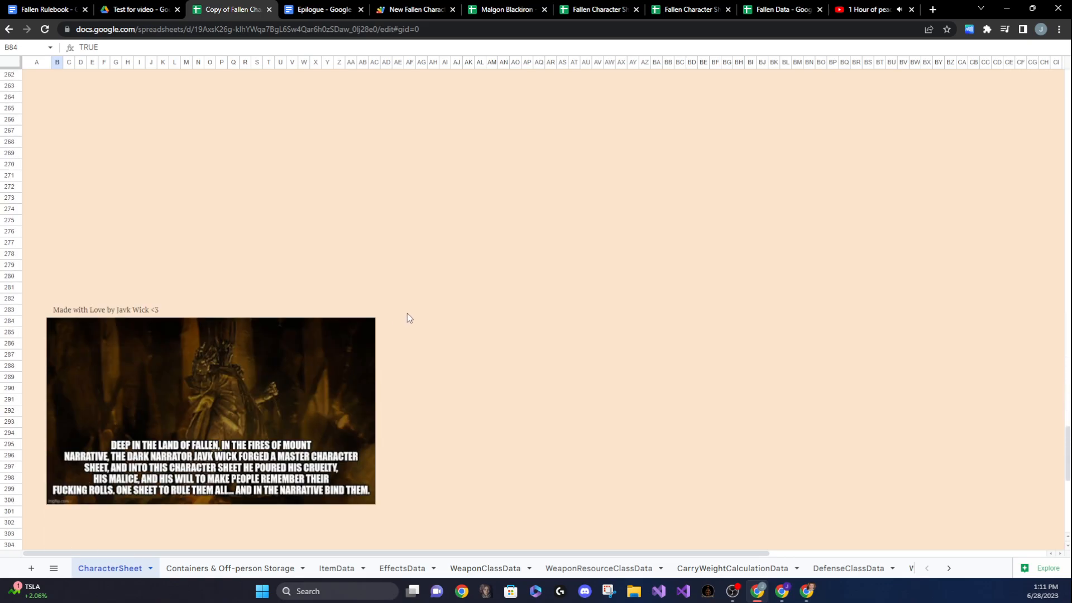
scroll(405, 313, "up", 1)
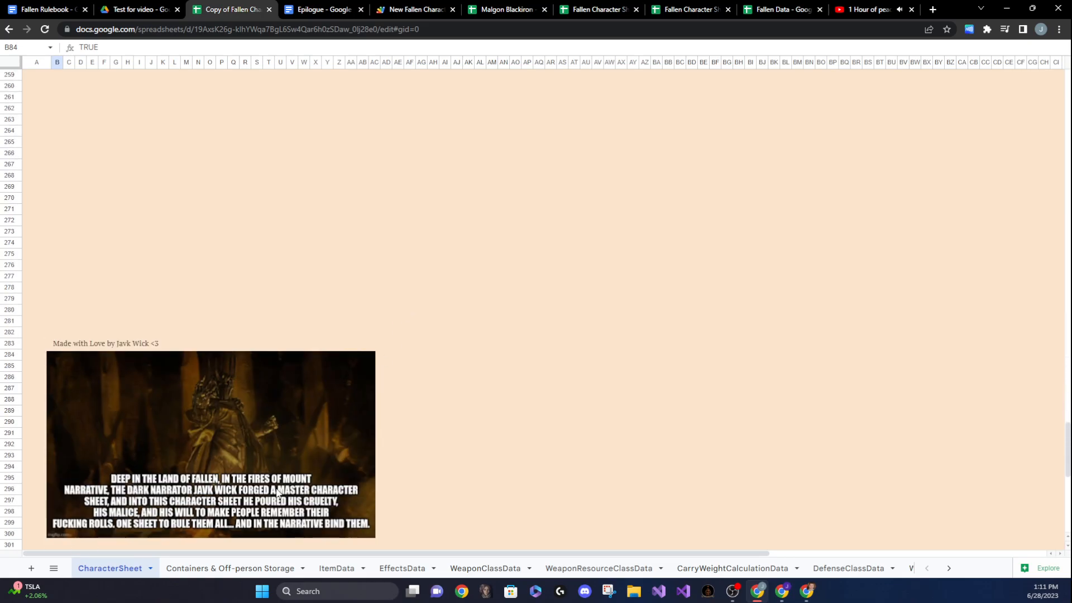
scroll(447, 314, "up", 20)
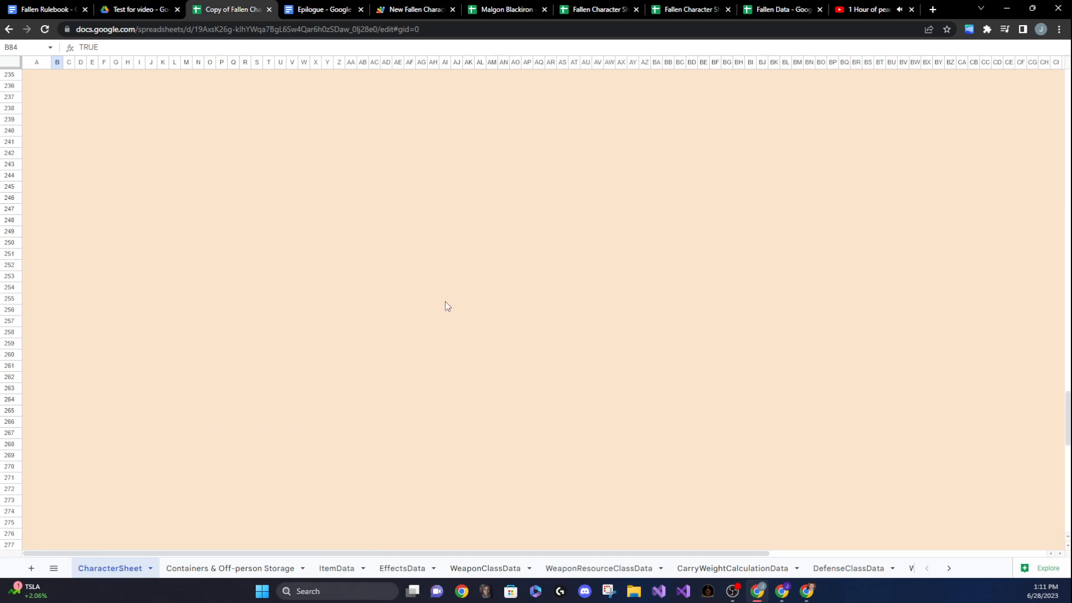
scroll(450, 286, "up", 20)
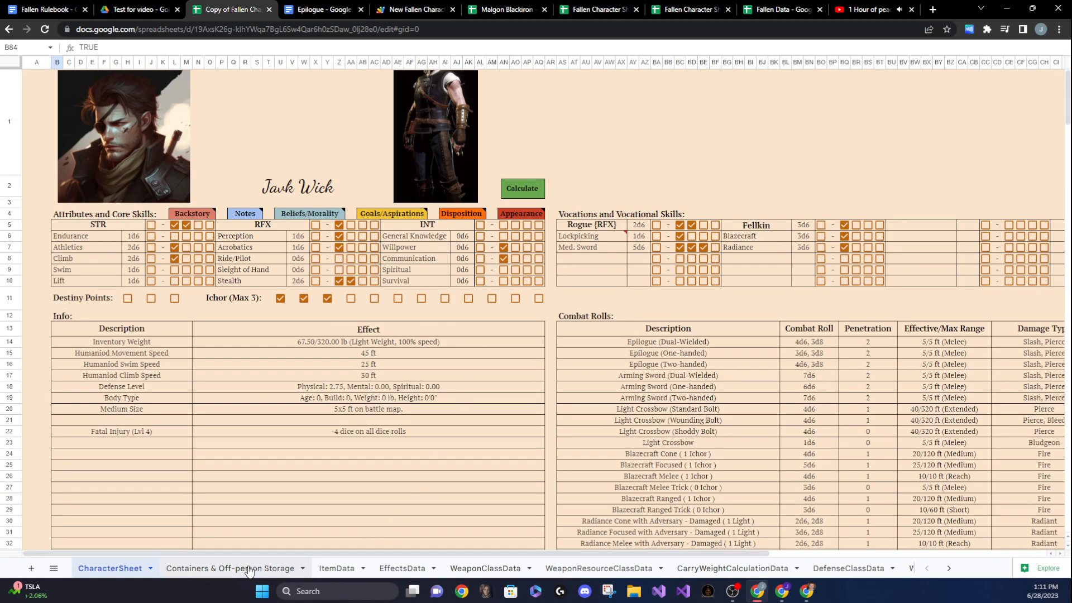
Look through the Containers & Off-person Storage, ItemData, EffectsData, WeaponClassData and WeaponResourceClassData sheets
left_click(250, 569)
left_click(342, 567)
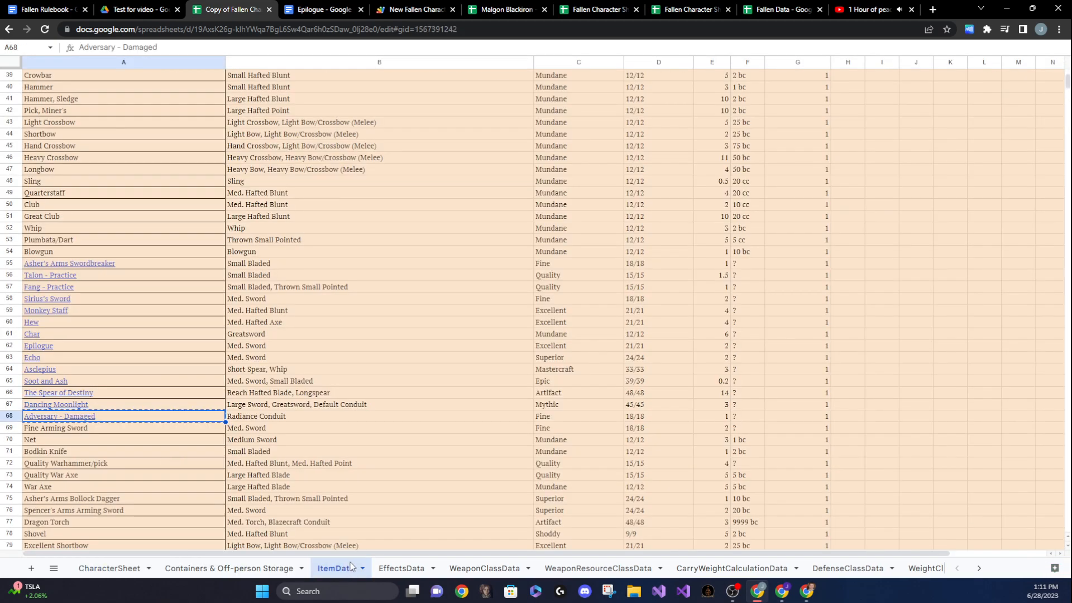
left_click(413, 566)
left_click(482, 566)
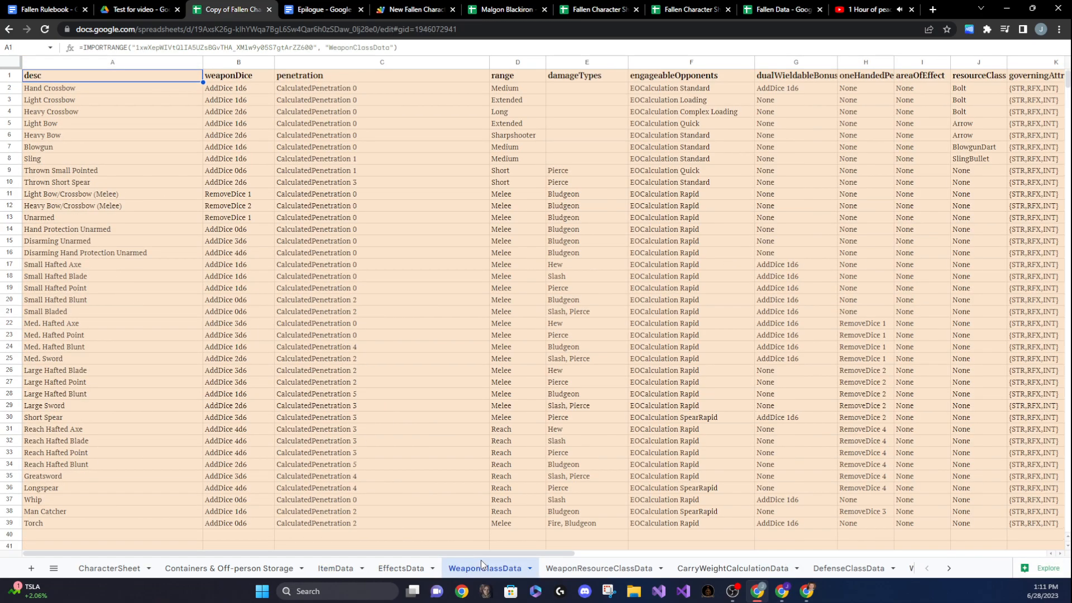
left_click(599, 567)
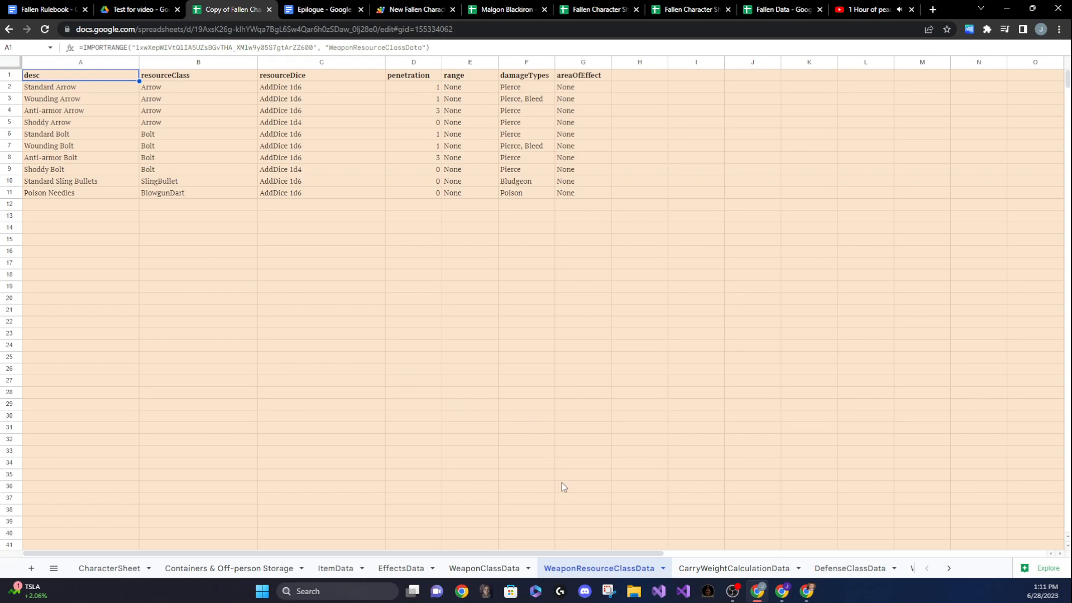
Examine the import formula on the CarryWeightCalculationData sheet and look over the item list on the ItemData sheet
left_click(731, 568)
left_click_drag(116, 47, 425, 48)
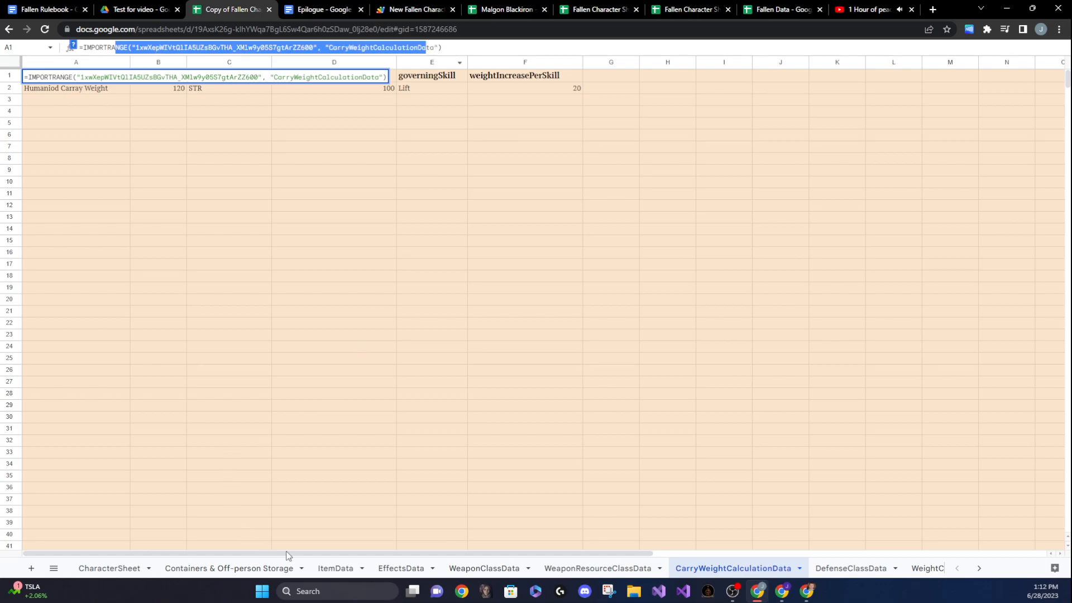
left_click(336, 568)
scroll(236, 285, "up", 13)
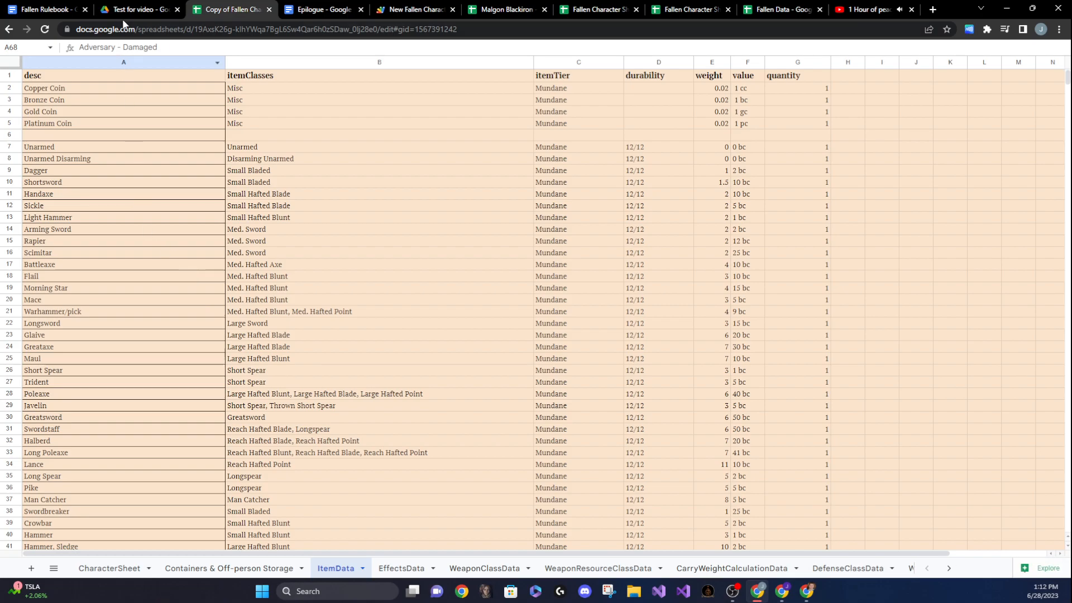
On the CharacterSheet, set the Info table's row 25 description to "Disabling: Missing bodily extremity/limb"
left_click(110, 568)
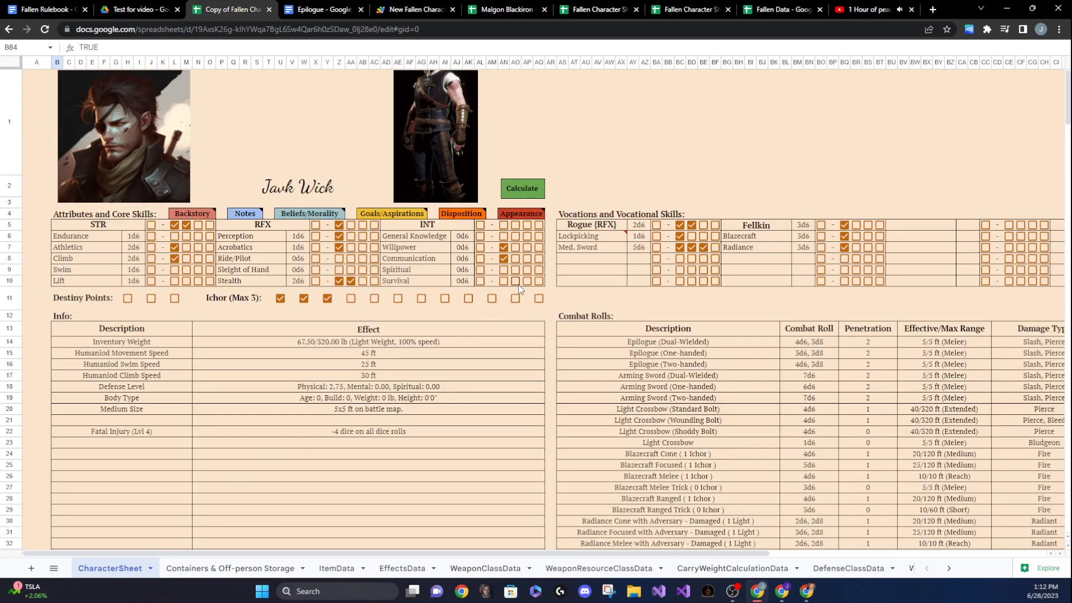
left_click(725, 179)
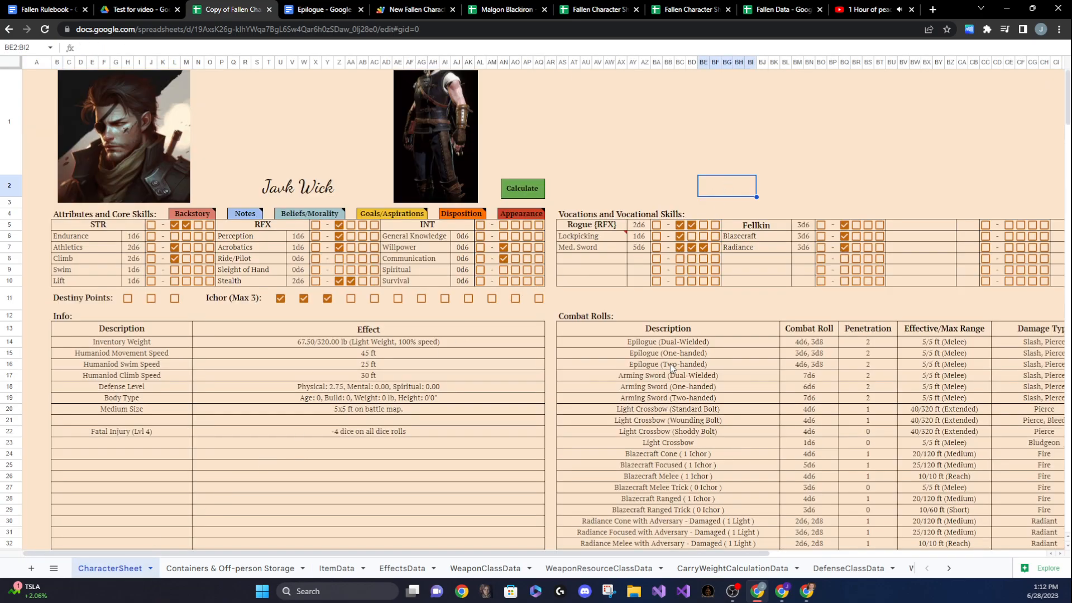
scroll(670, 364, "down", 3)
double_click(133, 283)
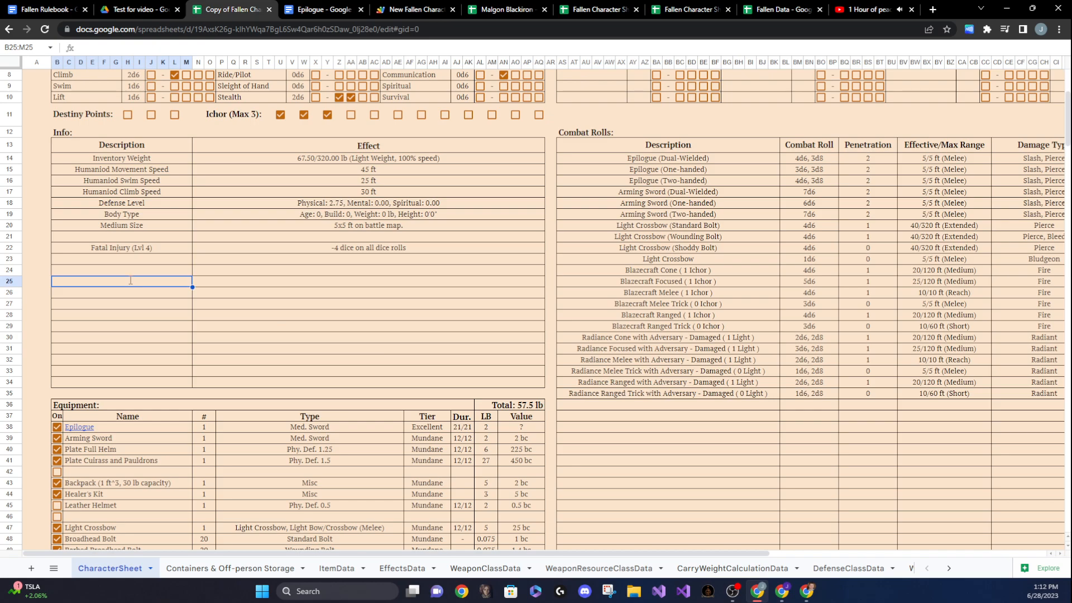
scroll(146, 437, "down", 10)
scroll(144, 435, "down", 10)
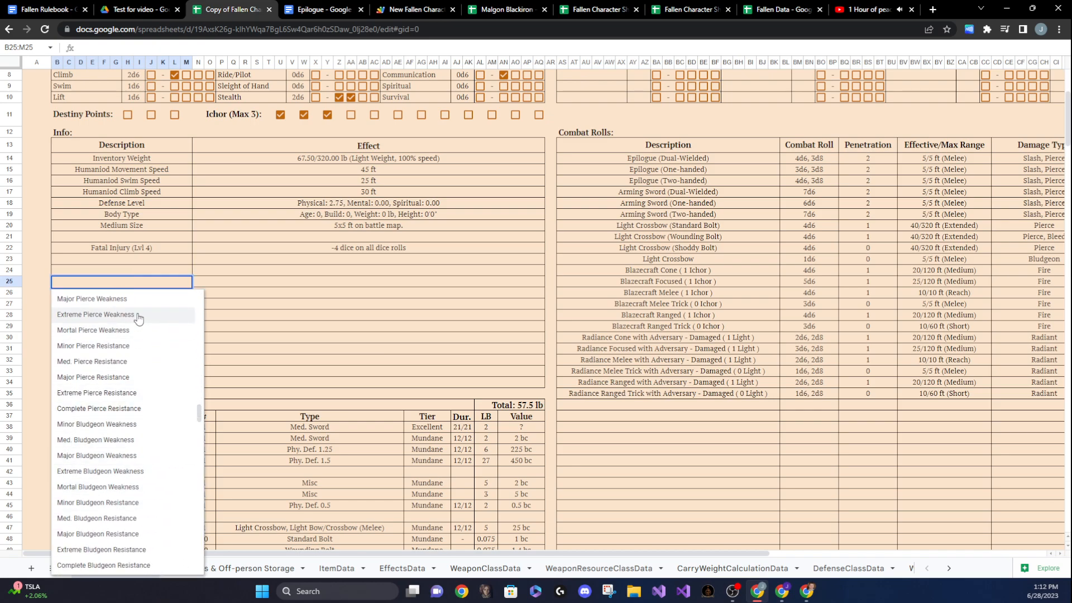
scroll(135, 298, "up", 1)
type("Di")
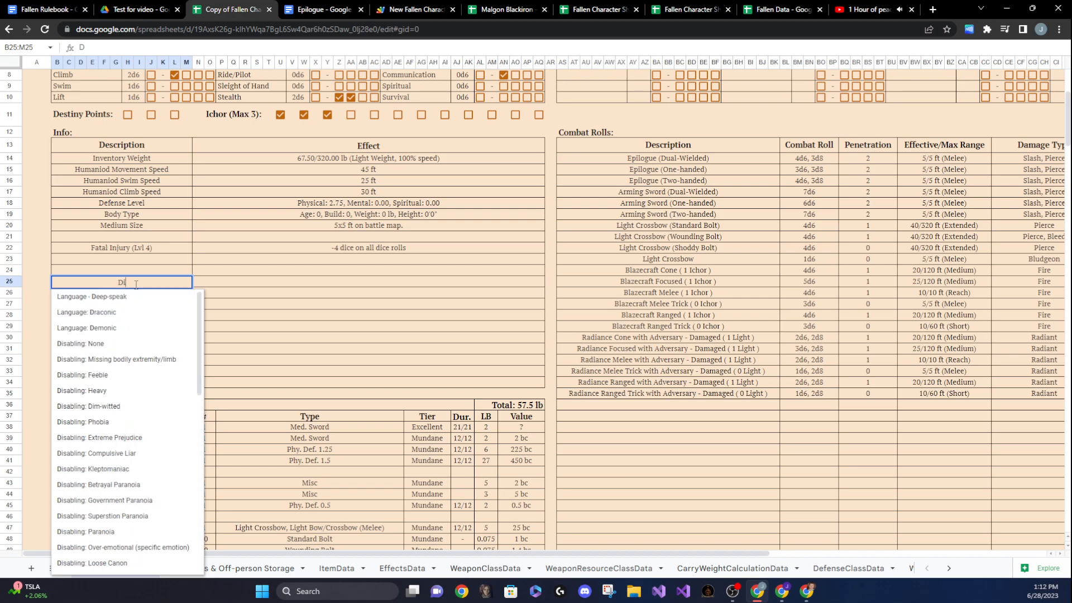
type("sabling")
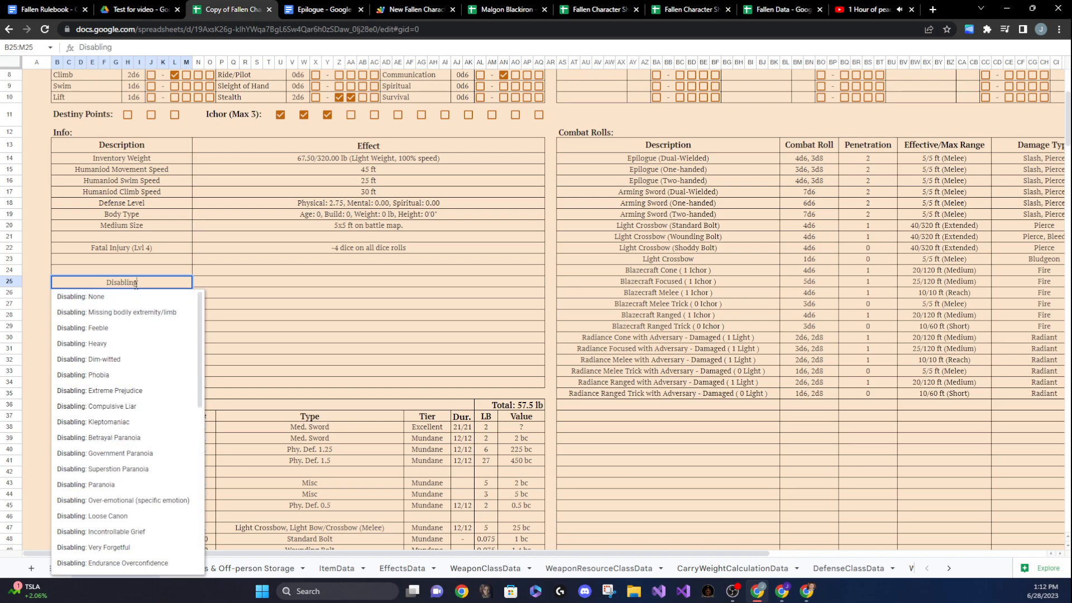
type(": Missi")
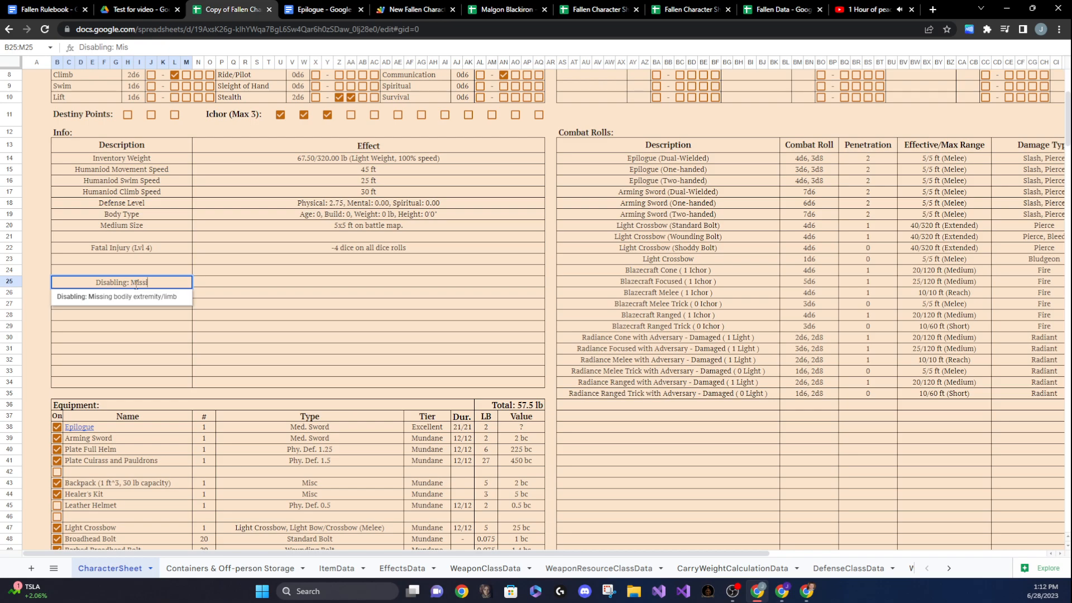
left_click(134, 299)
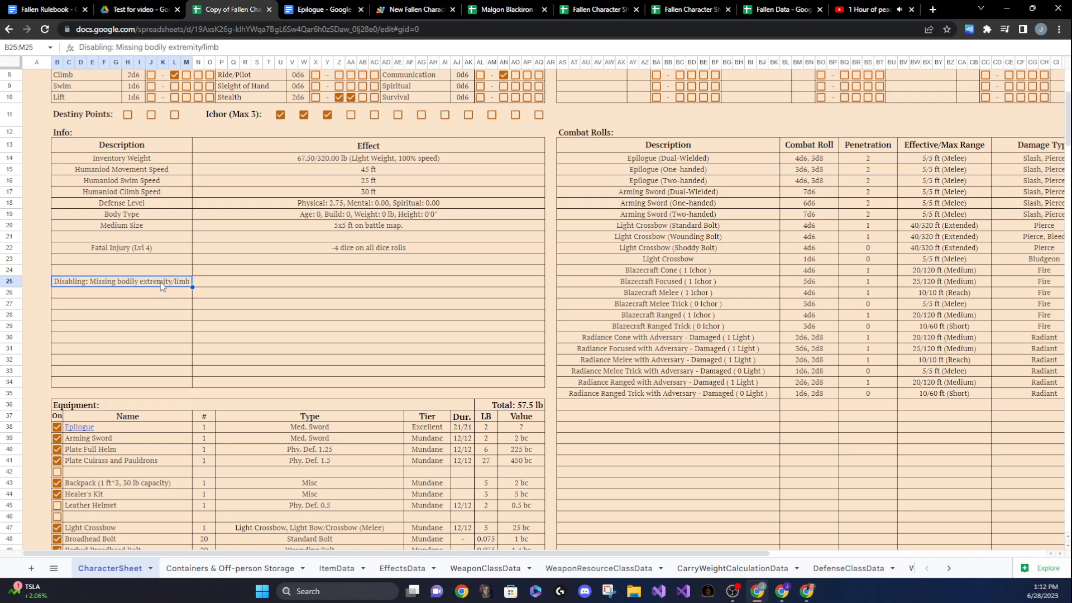
Replace the effect of the Disabling entry in row 25 with "Missing arm below the elbow"
double_click(228, 283)
left_click(316, 319)
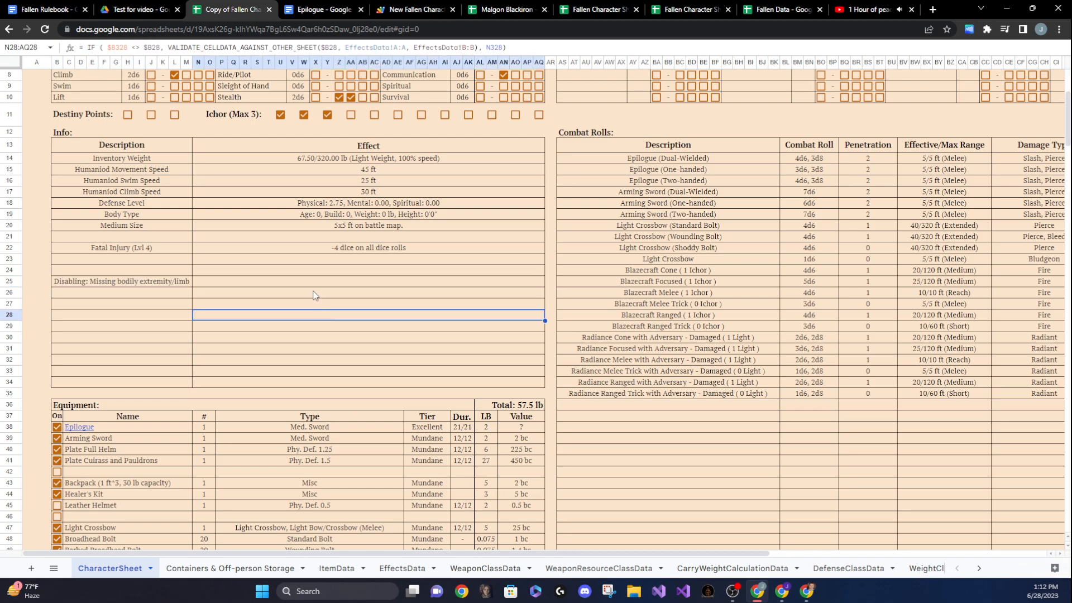
left_click(324, 283)
key("Delete")
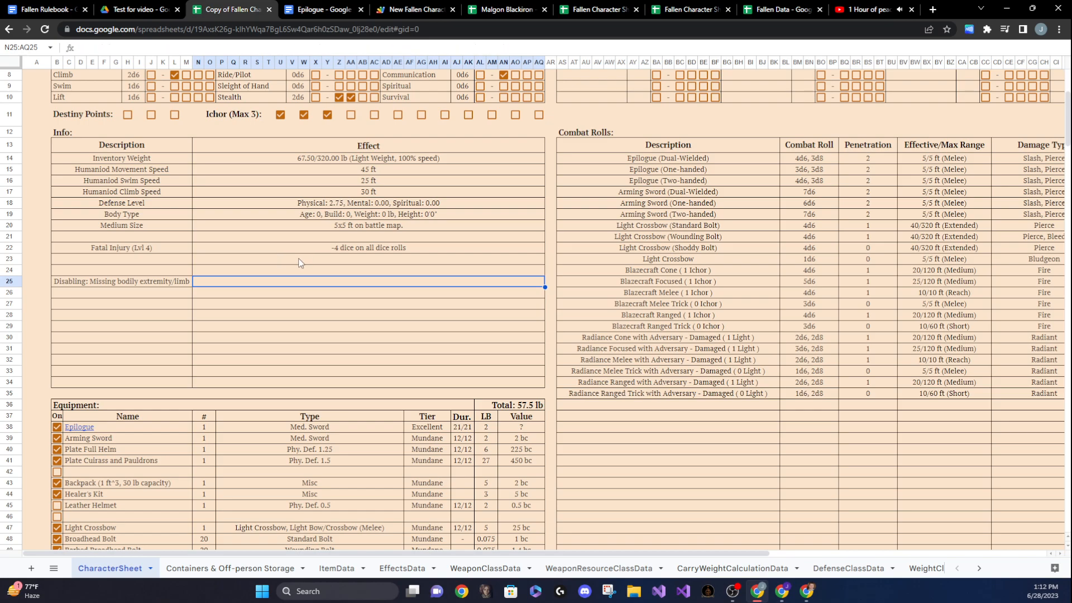
type("M")
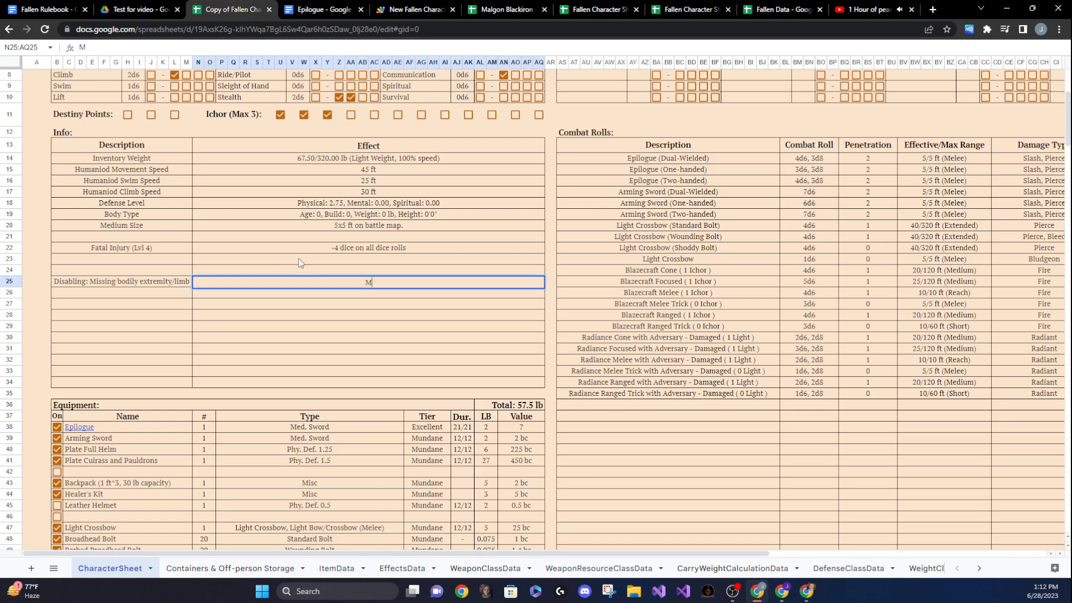
type("issing arm below the elbow")
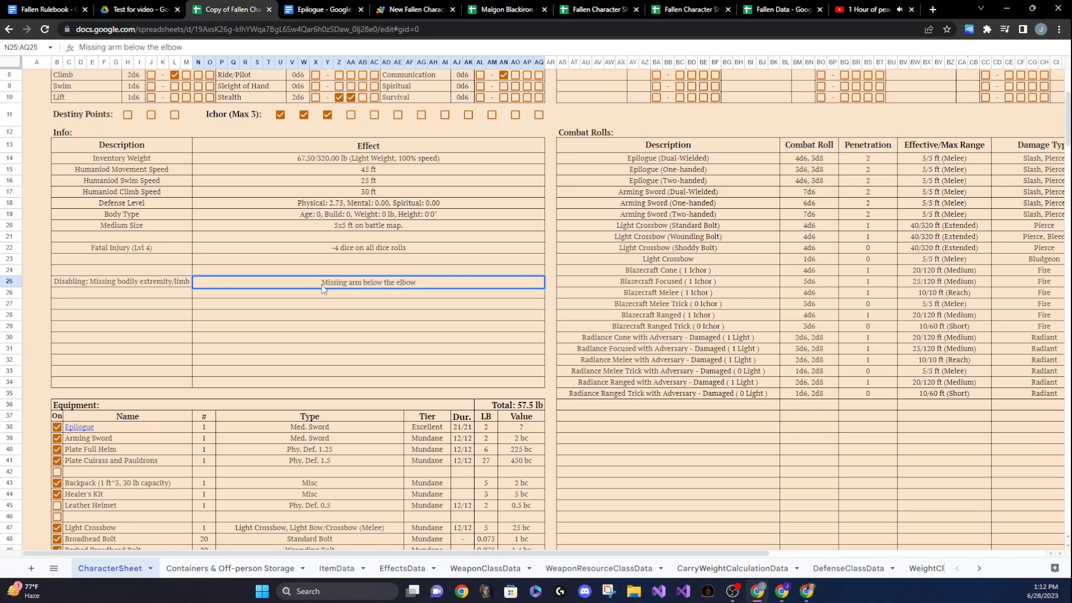
left_click(379, 337)
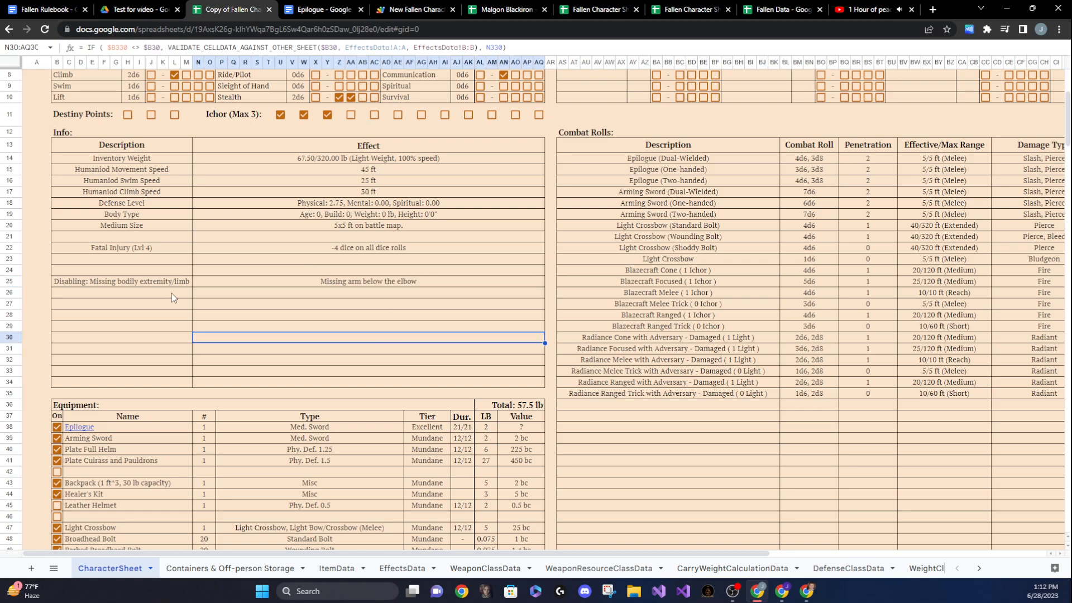
scroll(223, 262, "up", 3)
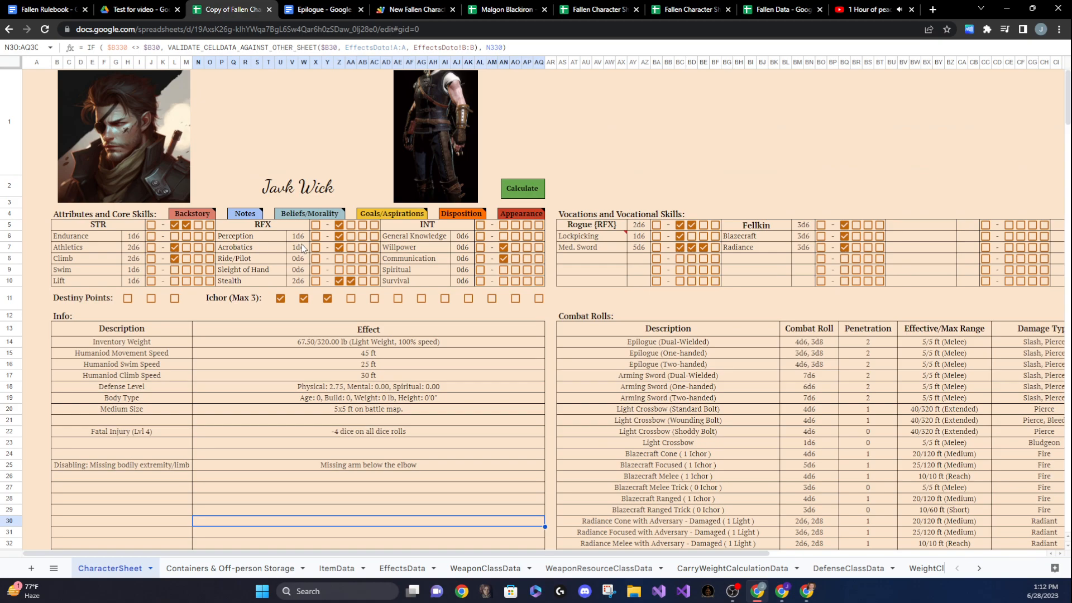